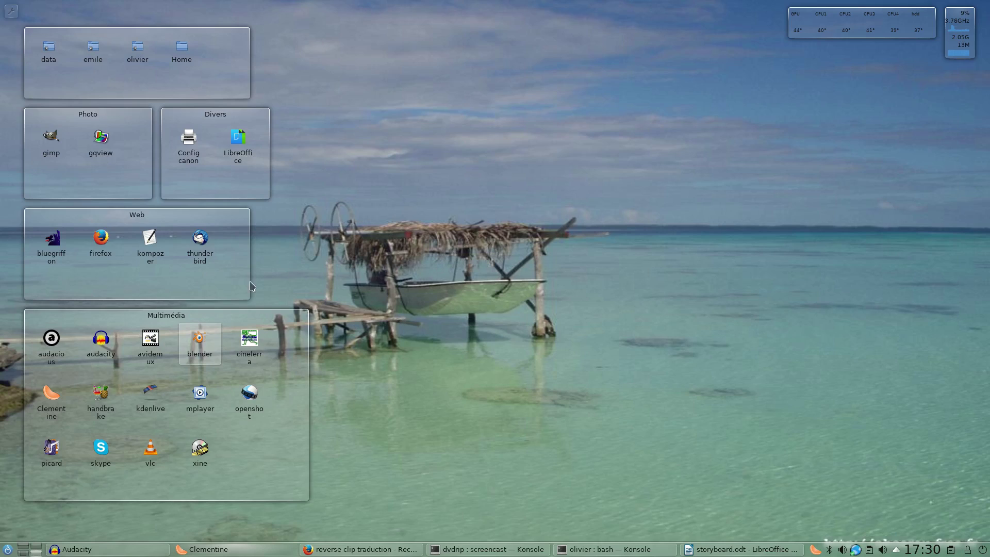
- Launch Kdenlive, accept the startup warning about the missing dvdauthor app, and maximize the main window
{"action": "left_click", "coordinate": [144, 395]}
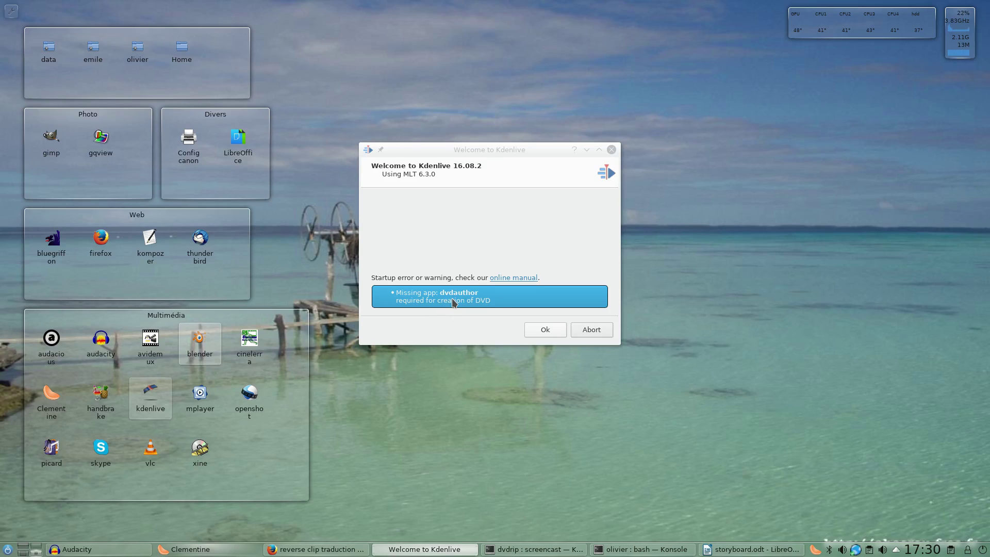
{"action": "left_click", "coordinate": [545, 330]}
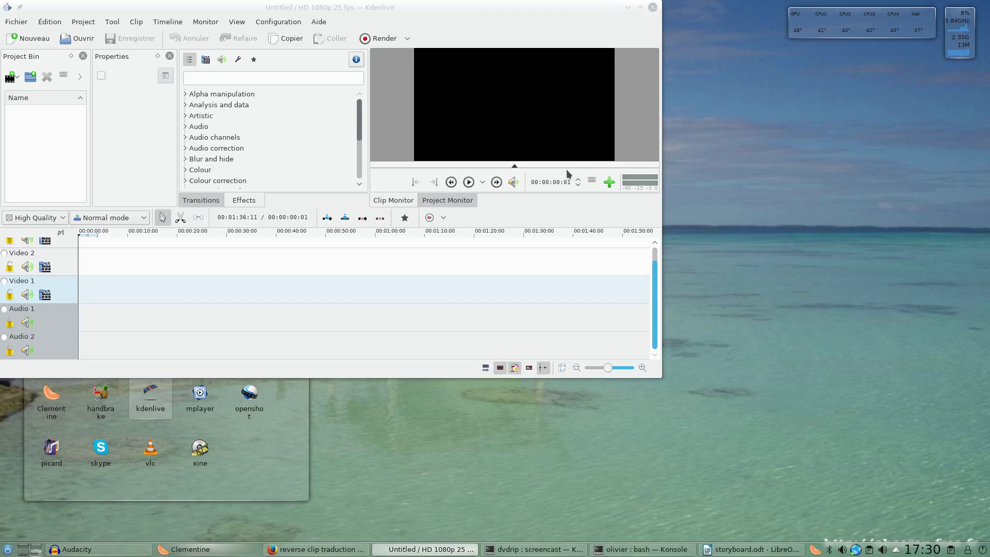
{"action": "left_click", "coordinate": [641, 8]}
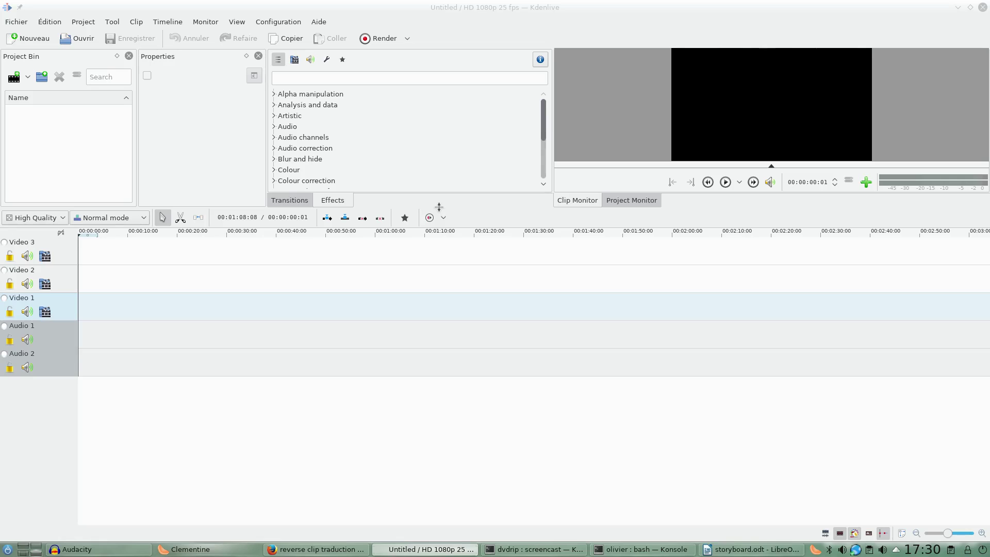
- Make the panel area above the timeline taller and slightly widen the Project Bin
{"action": "left_click_drag", "start_coordinate": [439, 207], "coordinate": [419, 353]}
{"action": "mouse_move", "coordinate": [136, 196]}
{"action": "left_mouse_down"}
{"action": "mouse_move", "coordinate": [166, 196]}
{"action": "mouse_move", "coordinate": [146, 196]}
{"action": "left_mouse_up"}
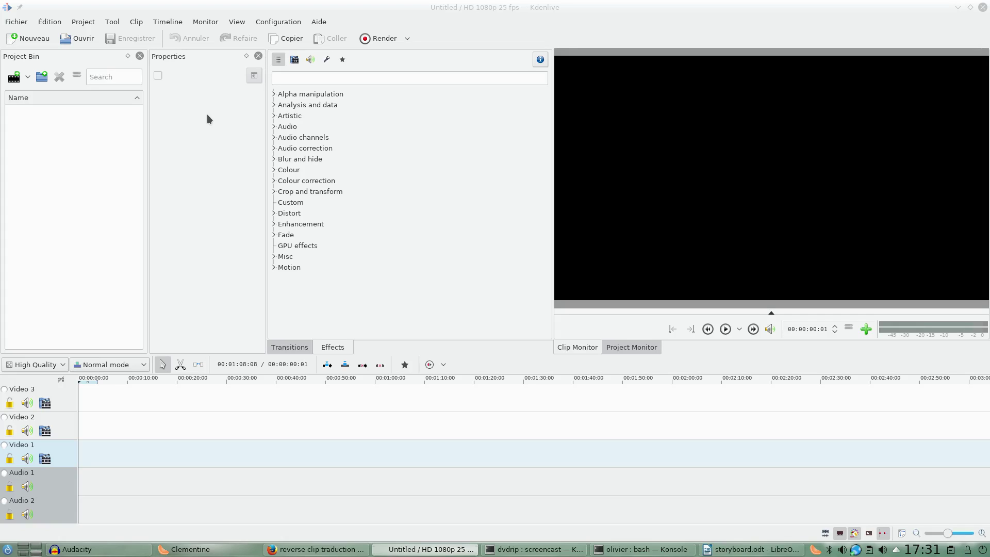
- Save the current window layout as Layout 1 under the name "defaut" and check it among the loadable layouts
{"action": "left_click", "coordinate": [239, 23]}
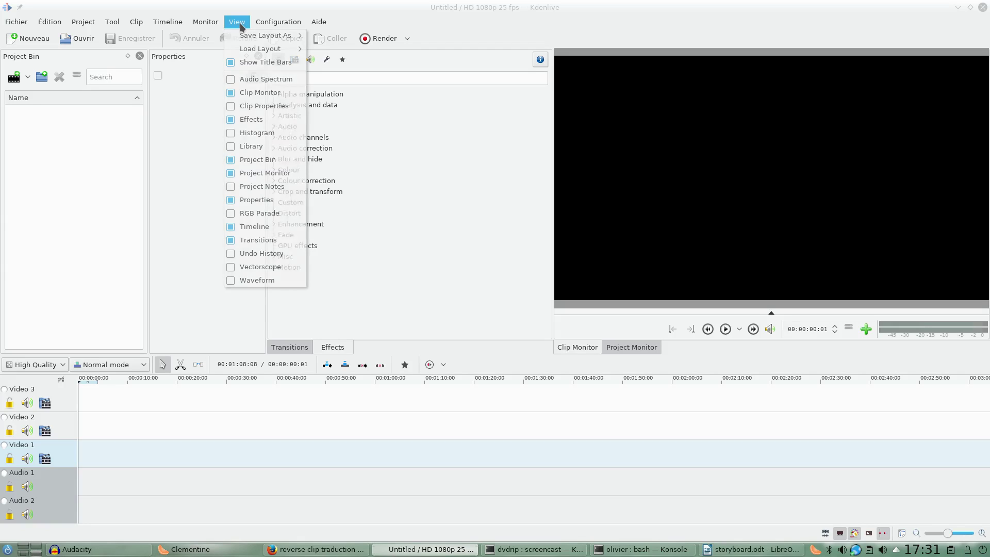
{"action": "mouse_move", "coordinate": [248, 40]}
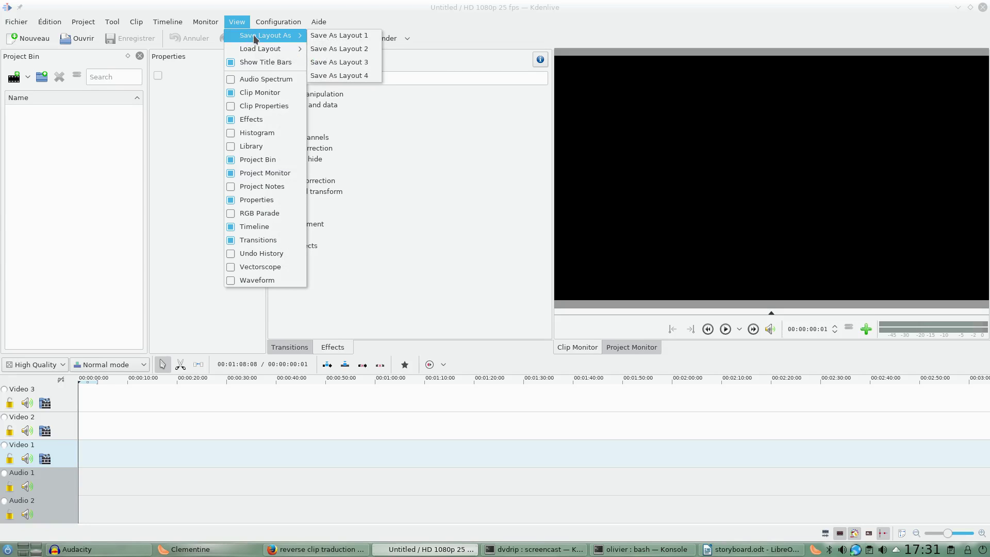
{"action": "left_click", "coordinate": [329, 35]}
{"action": "type", "text": "da"}
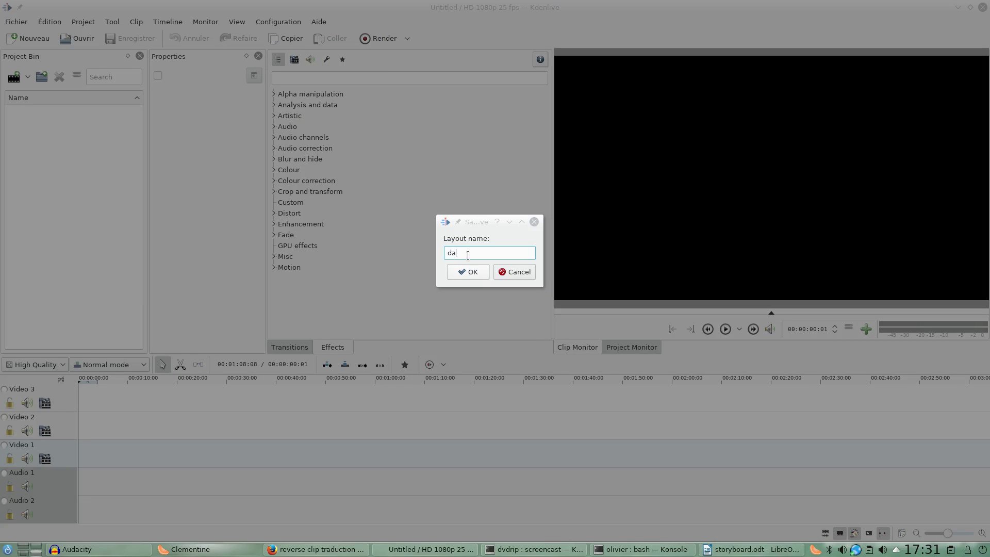
{"action": "type", "text": "ef"}
{"action": "key", "text": "BackSpace"}
{"action": "key", "text": "BackSpace"}
{"action": "key", "text": "BackSpace"}
{"action": "type", "text": "efault"}
{"action": "left_click", "coordinate": [466, 276]}
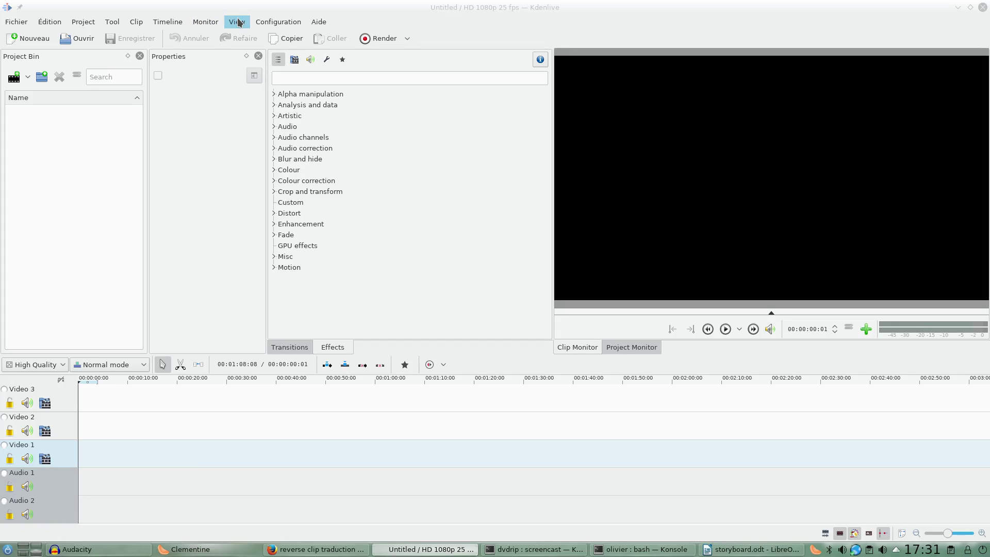
{"action": "left_click", "coordinate": [237, 22]}
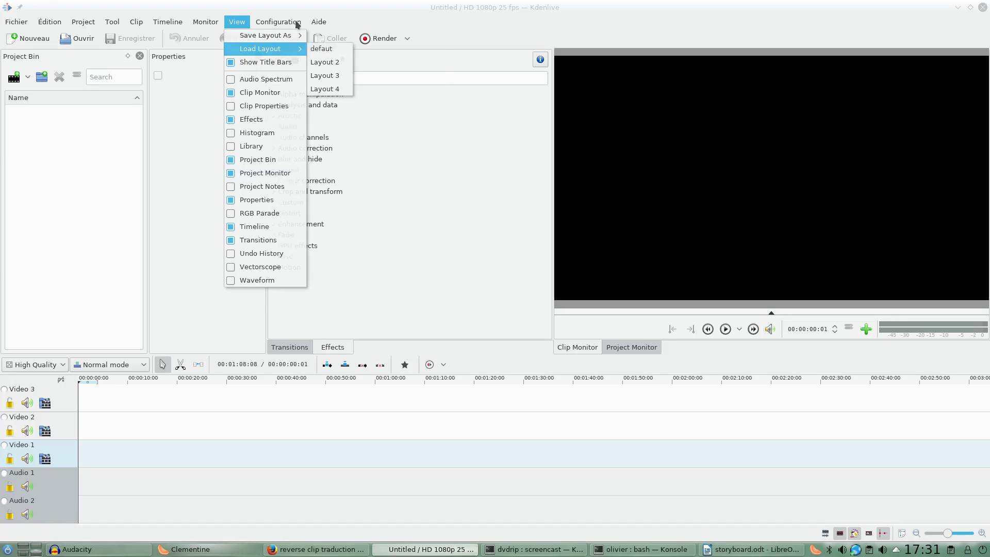
{"action": "left_click", "coordinate": [262, 7]}
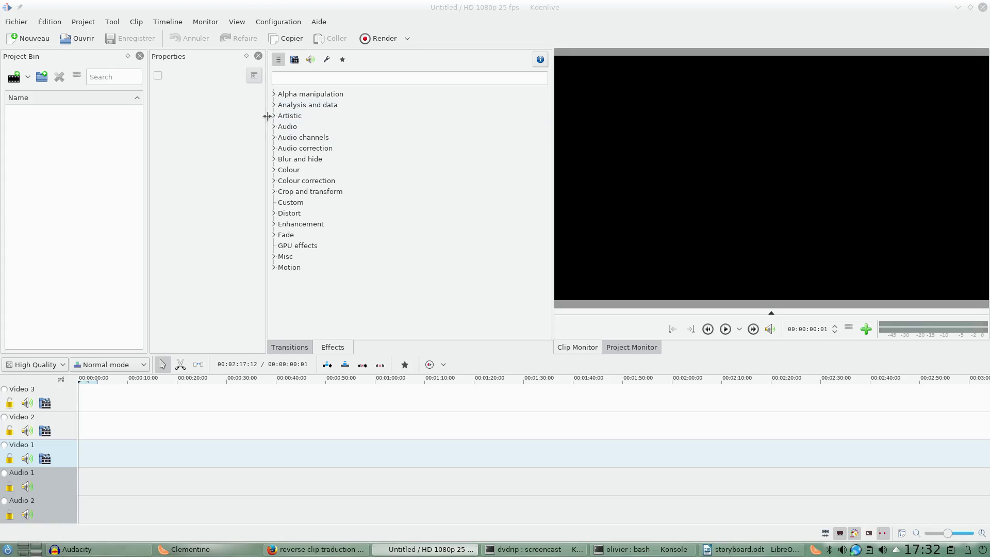
- Examine the effects in the Blur and hide category, select Blur, and collapse the category again
{"action": "left_click", "coordinate": [274, 160]}
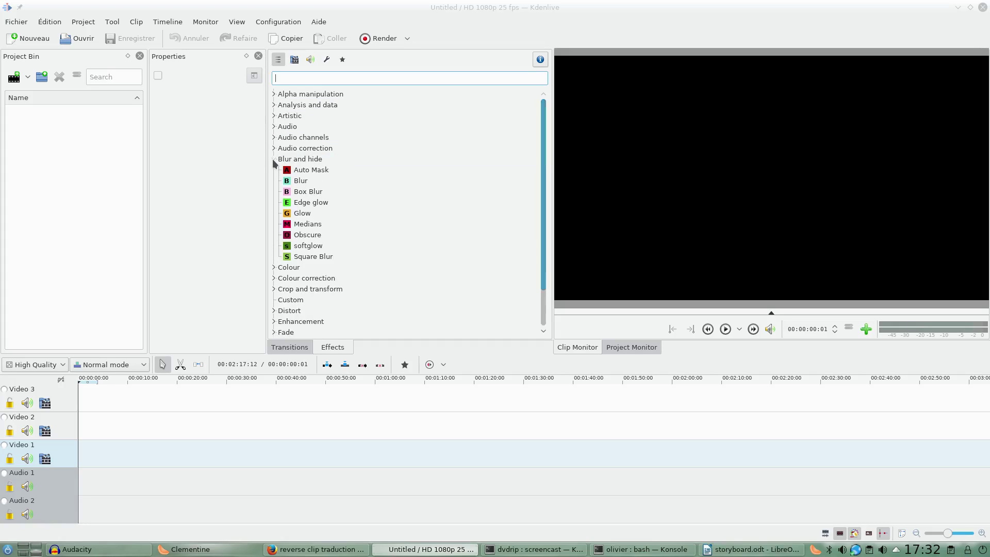
{"action": "left_click", "coordinate": [301, 183]}
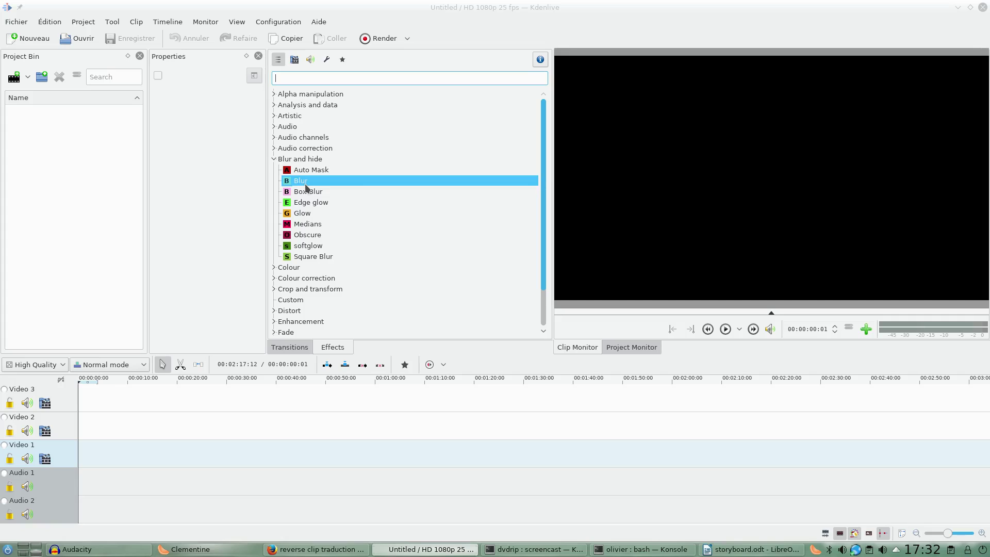
{"action": "left_click", "coordinate": [274, 161]}
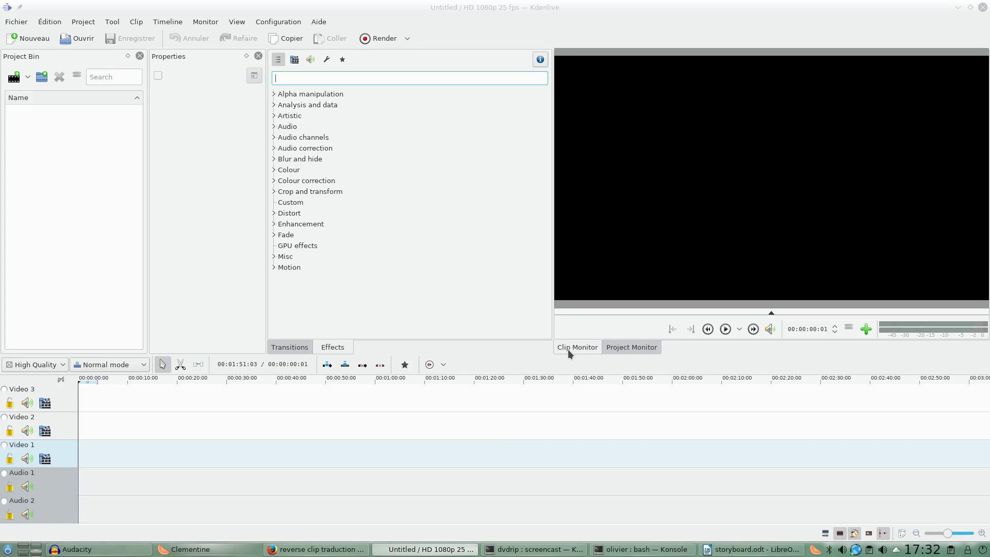
- Show the Clip Monitor and return to the Project Monitor
{"action": "left_click", "coordinate": [636, 352]}
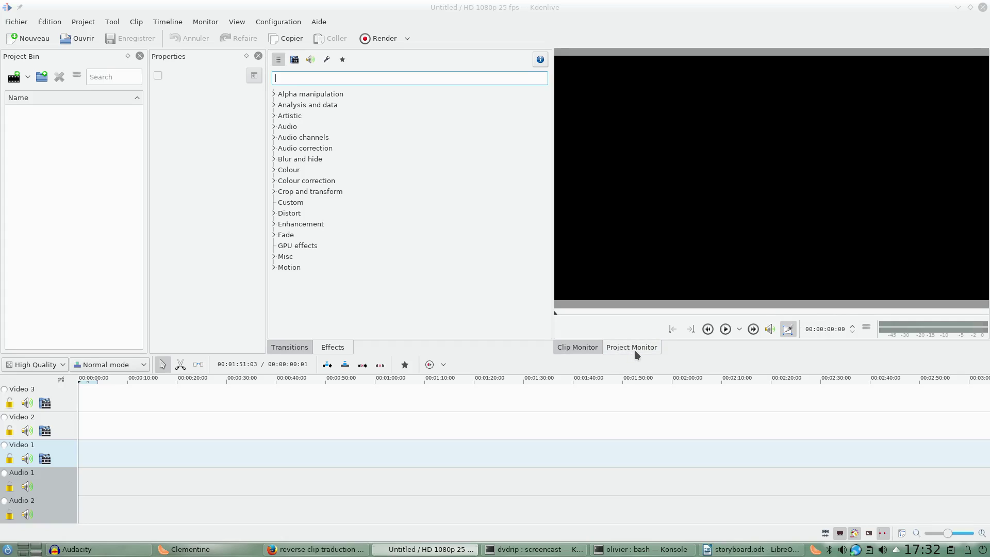
{"action": "left_click", "coordinate": [631, 348]}
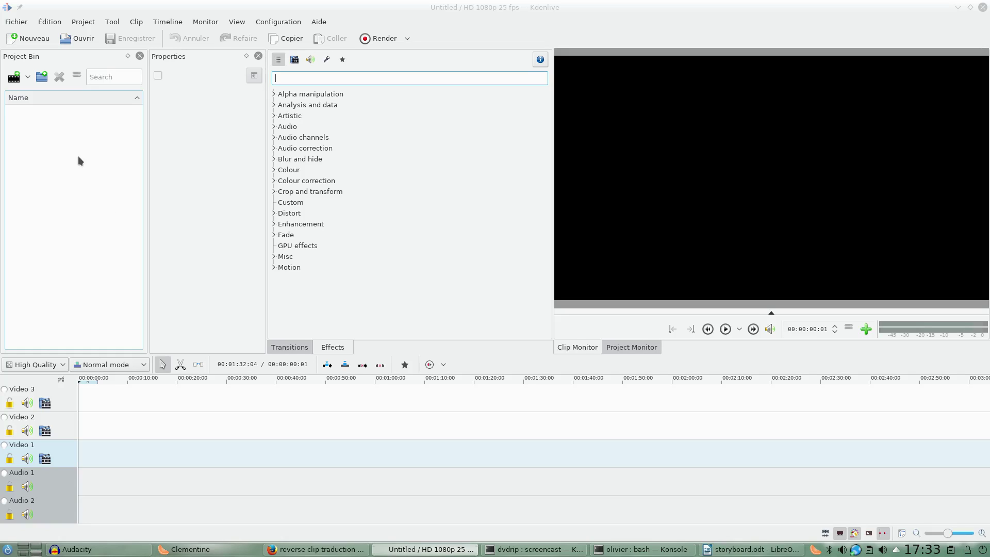
{"action": "left_click", "coordinate": [27, 25]}
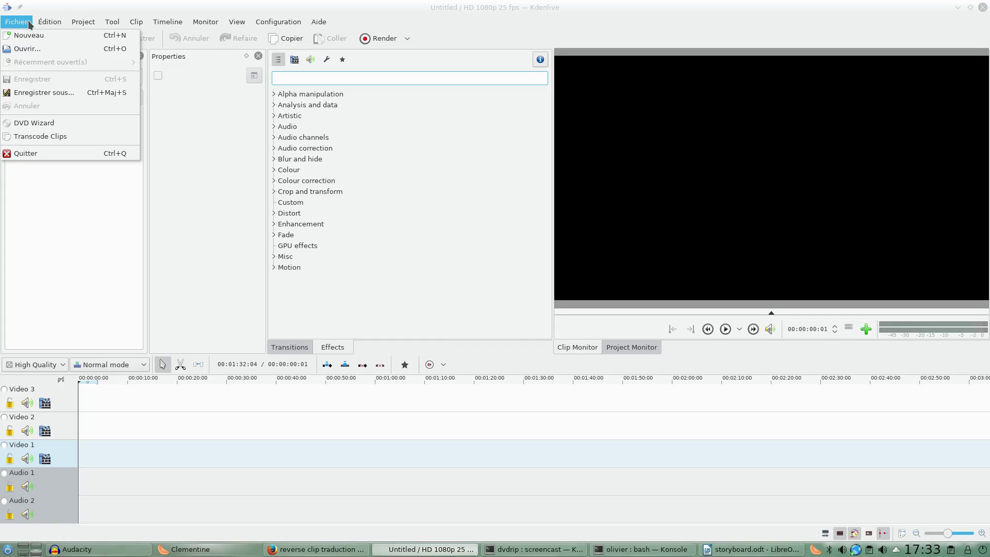
{"action": "left_click", "coordinate": [95, 4]}
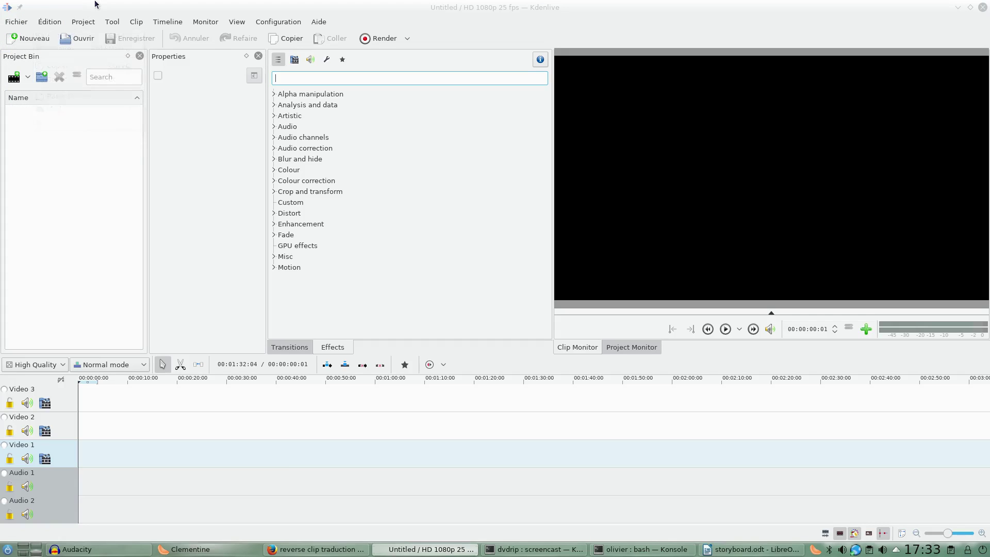
{"action": "left_click", "coordinate": [59, 24]}
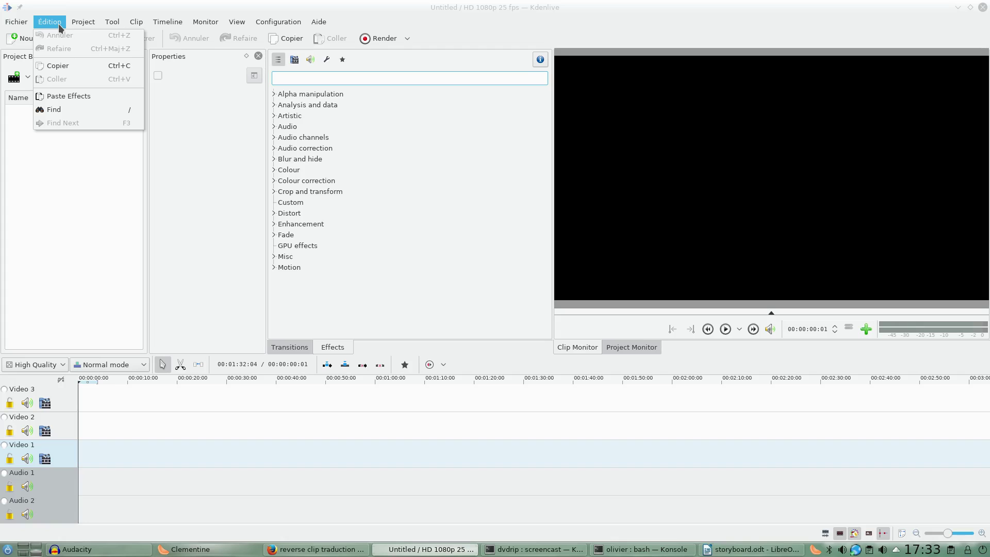
{"action": "left_click", "coordinate": [88, 2]}
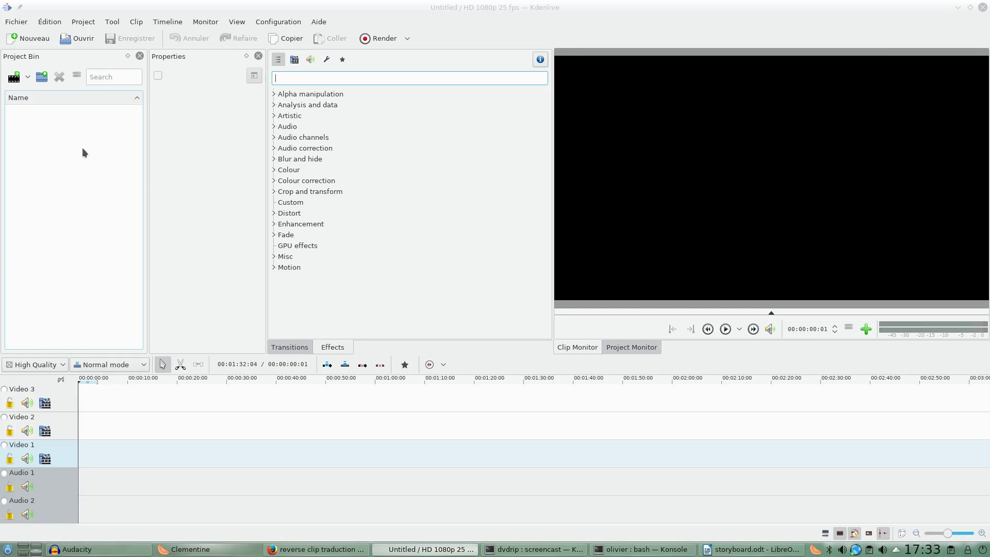
- Examine the settings of the Counter generator and cancel without adding a clip
{"action": "left_click", "coordinate": [82, 23]}
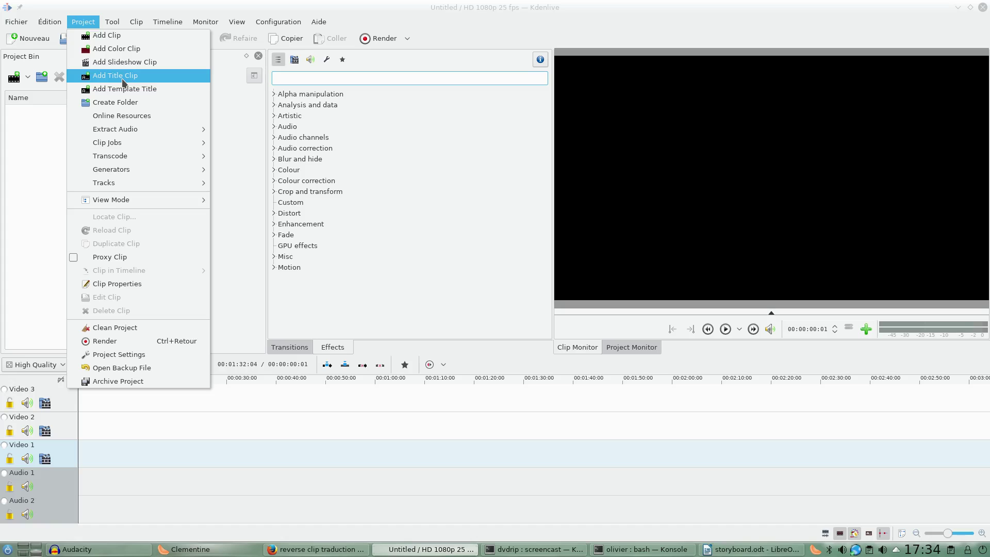
{"action": "mouse_move", "coordinate": [147, 168]}
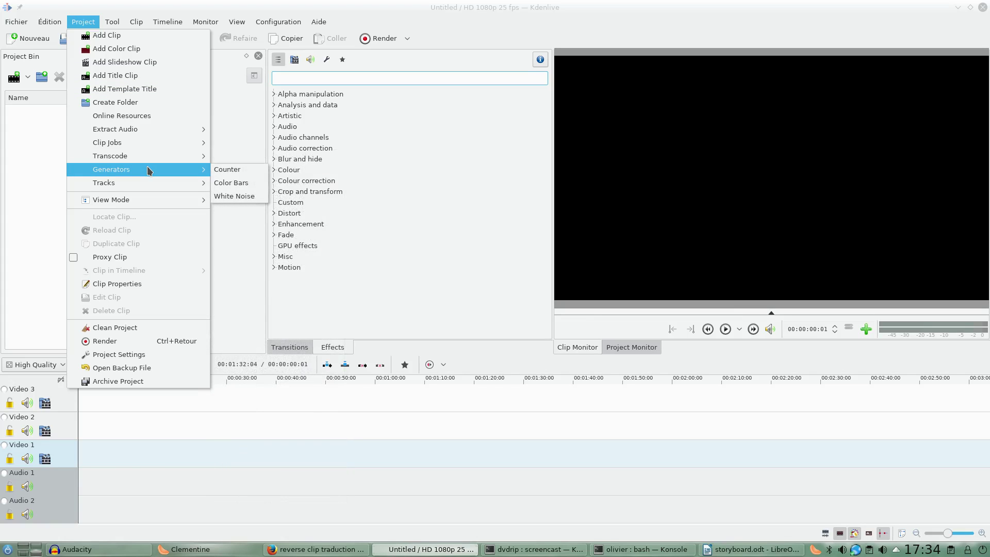
{"action": "left_click", "coordinate": [228, 170]}
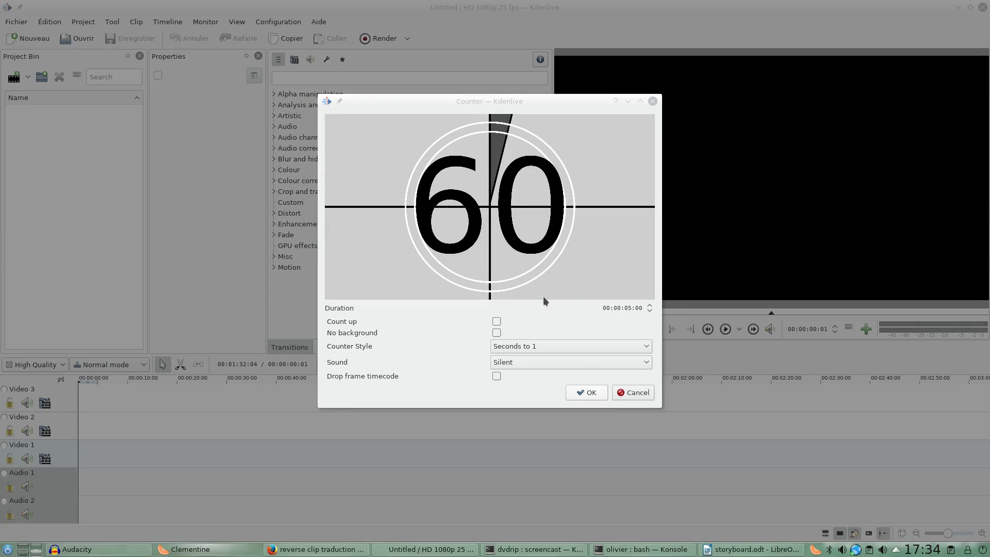
{"action": "left_click", "coordinate": [640, 395]}
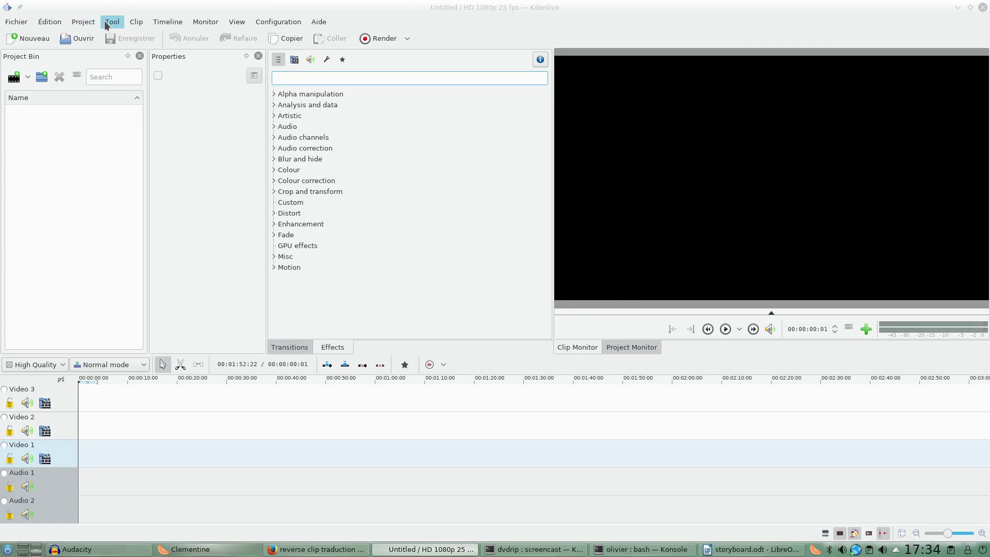
- Show the Waveform scope in the workspace and hide it again
{"action": "left_click", "coordinate": [83, 24]}
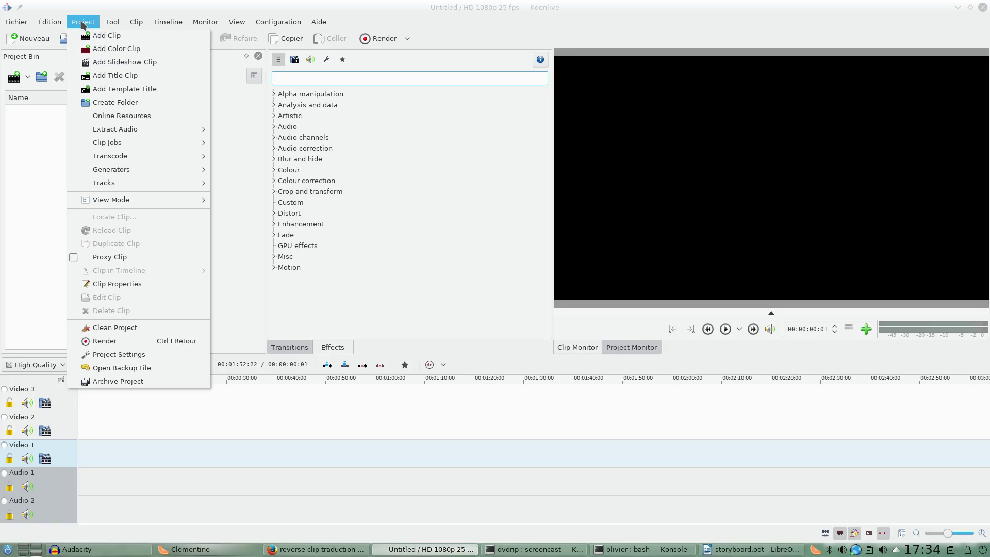
{"action": "mouse_move", "coordinate": [115, 22]}
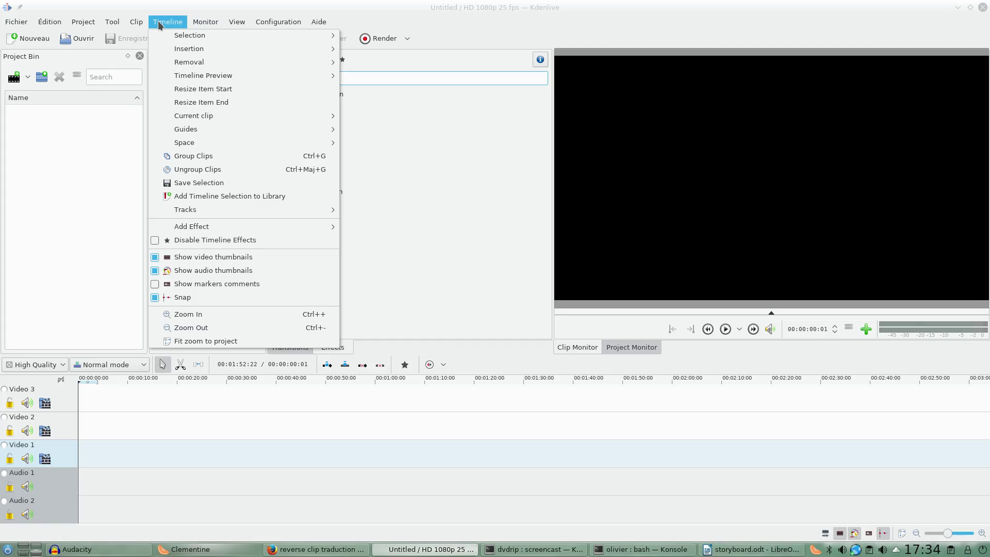
{"action": "mouse_move", "coordinate": [198, 24]}
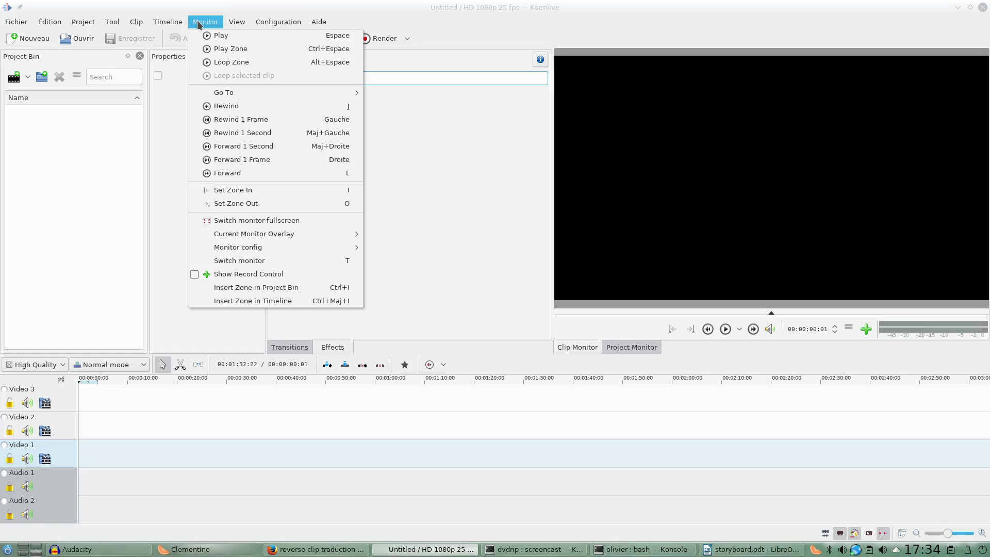
{"action": "mouse_move", "coordinate": [236, 25]}
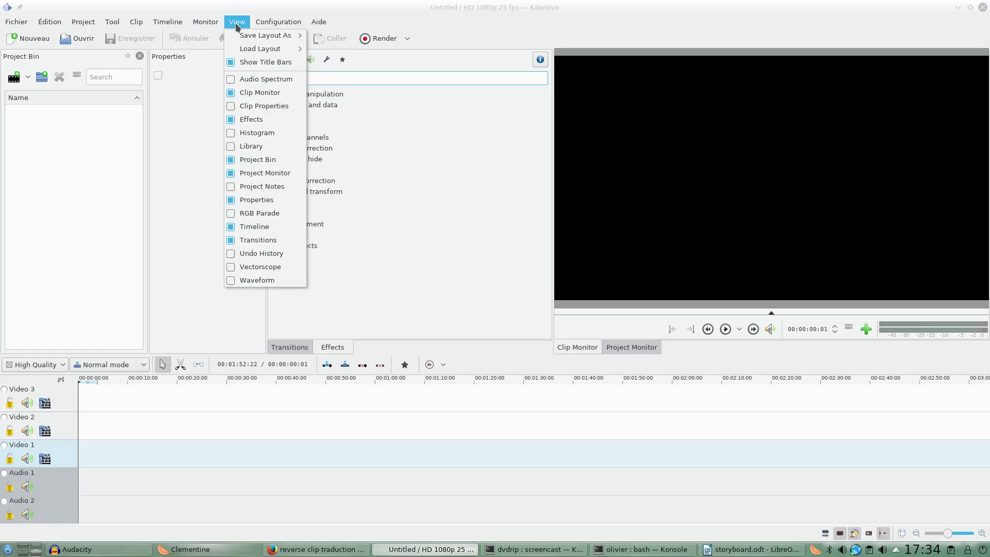
{"action": "mouse_move", "coordinate": [261, 36]}
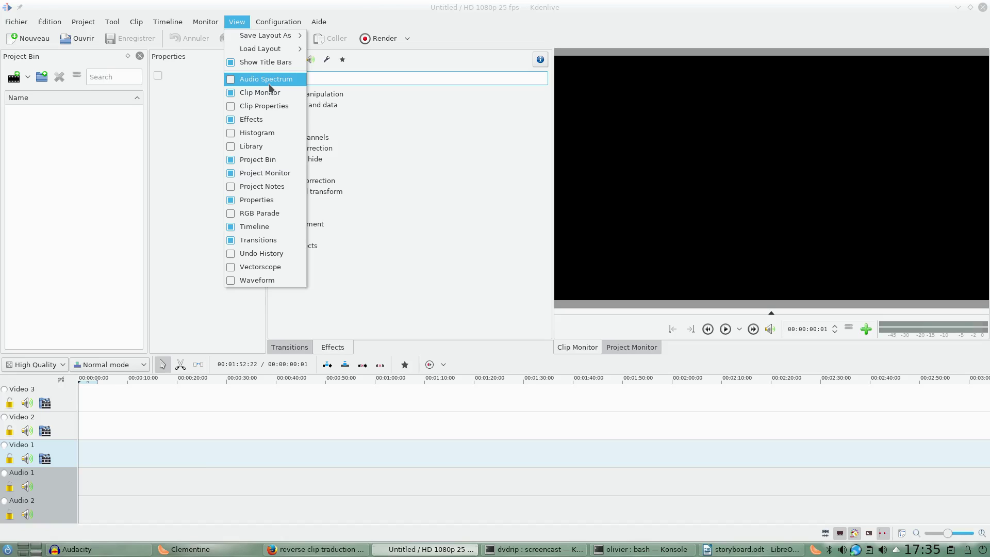
{"action": "left_click", "coordinate": [232, 280]}
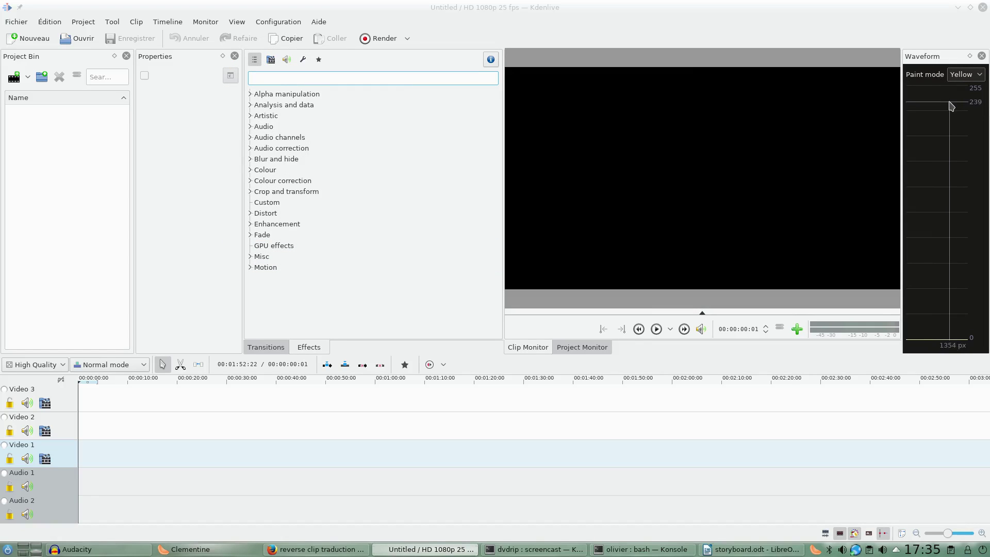
{"action": "left_click", "coordinate": [237, 22]}
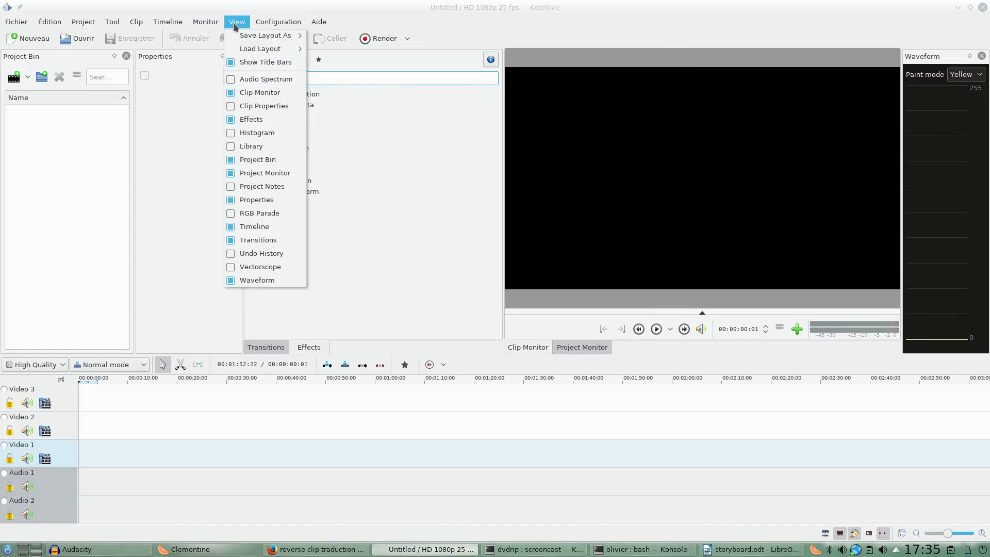
{"action": "left_click", "coordinate": [246, 279]}
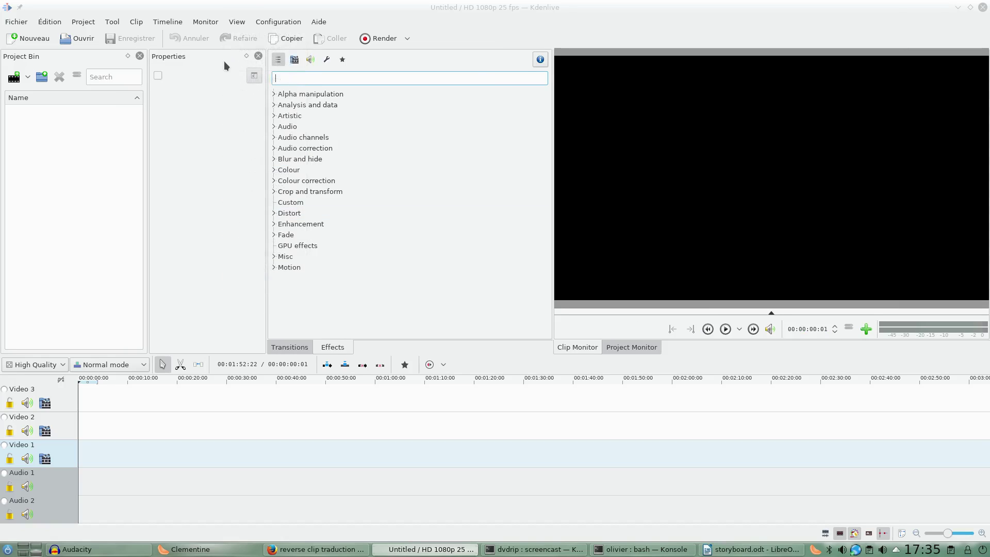
- Open the Kdenlive configuration dialog and make it taller so that all the Misc settings fit
{"action": "left_click", "coordinate": [238, 22]}
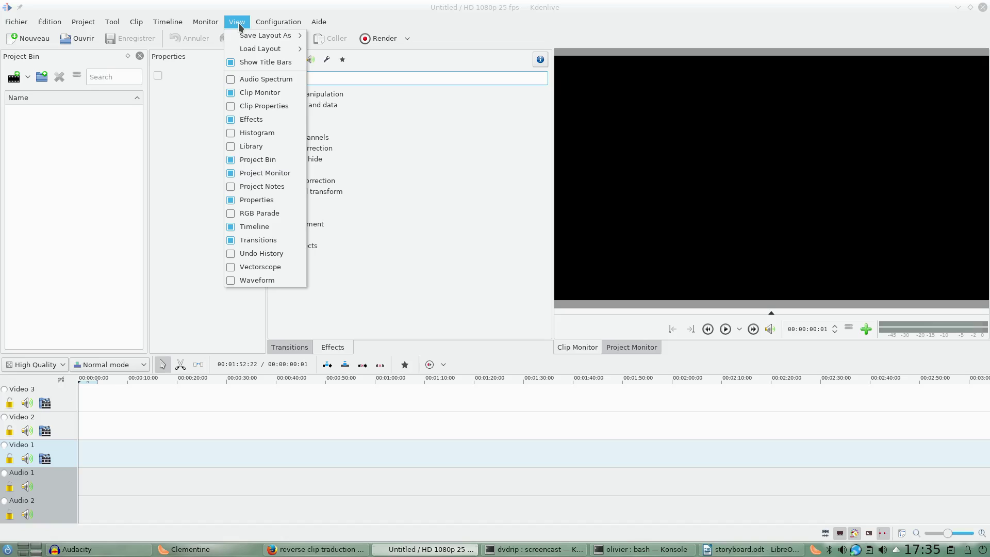
{"action": "left_click", "coordinate": [278, 94]}
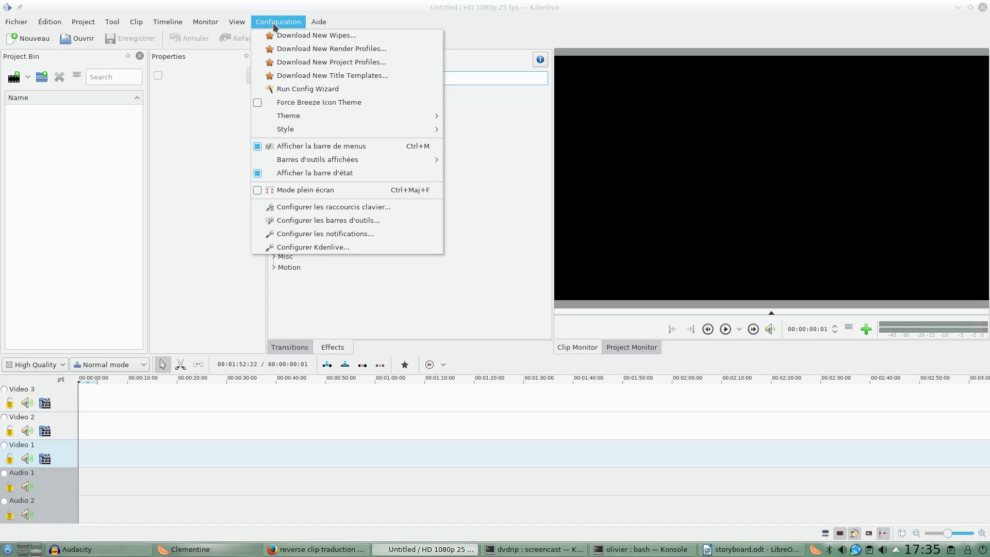
{"action": "left_click", "coordinate": [308, 249]}
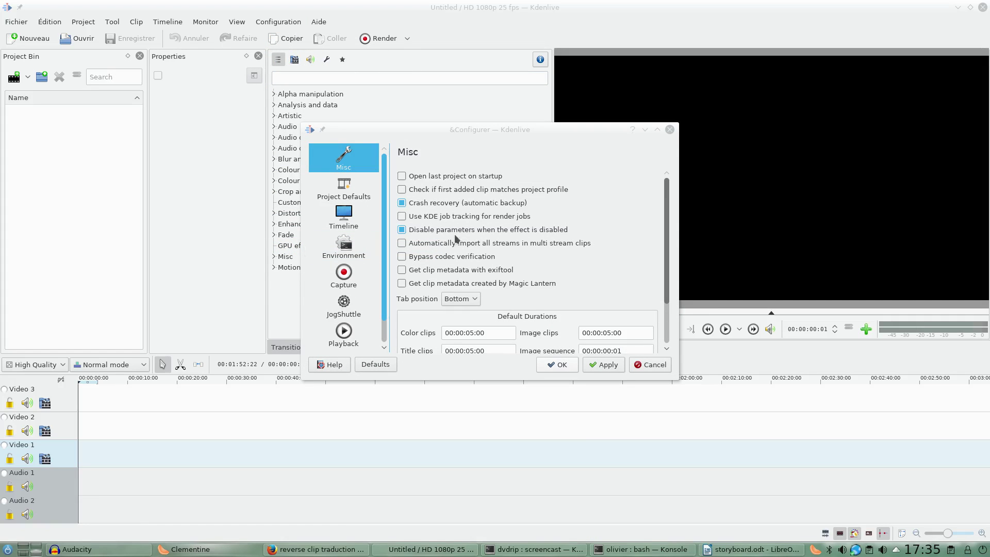
{"action": "left_click_drag", "start_coordinate": [674, 380], "coordinate": [674, 455]}
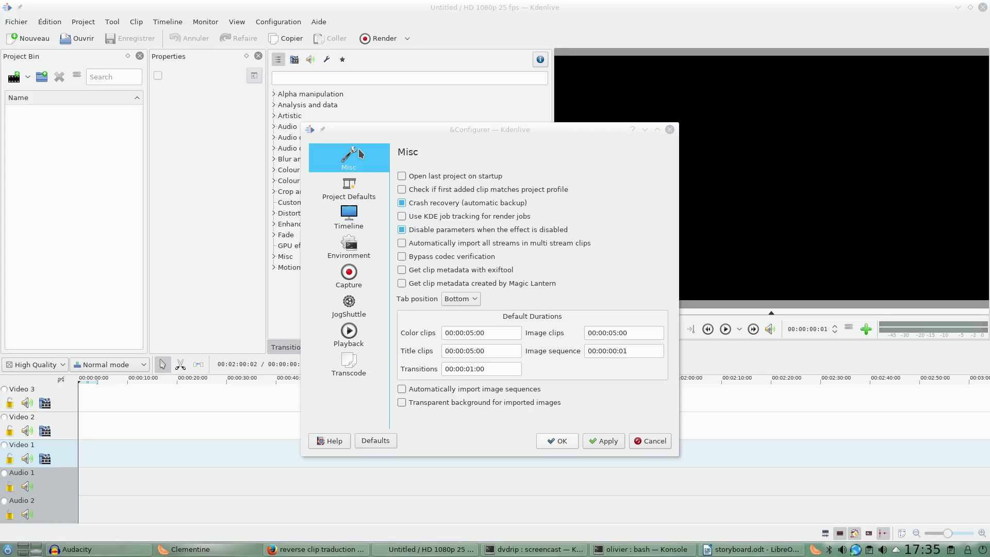
- Review the Project Defaults, Timeline and MLT environment settings in the configuration dialog
{"action": "left_click", "coordinate": [359, 190]}
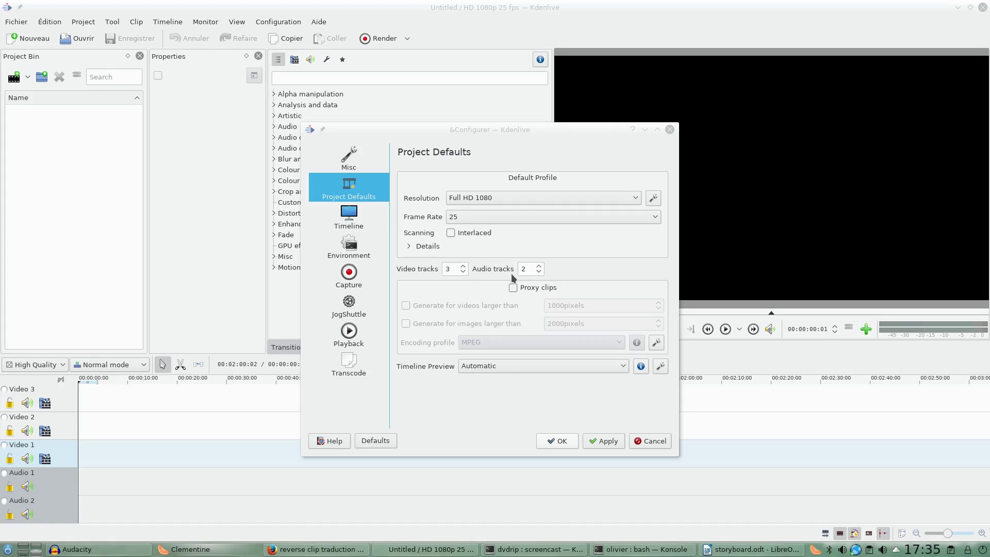
{"action": "left_click", "coordinate": [344, 219]}
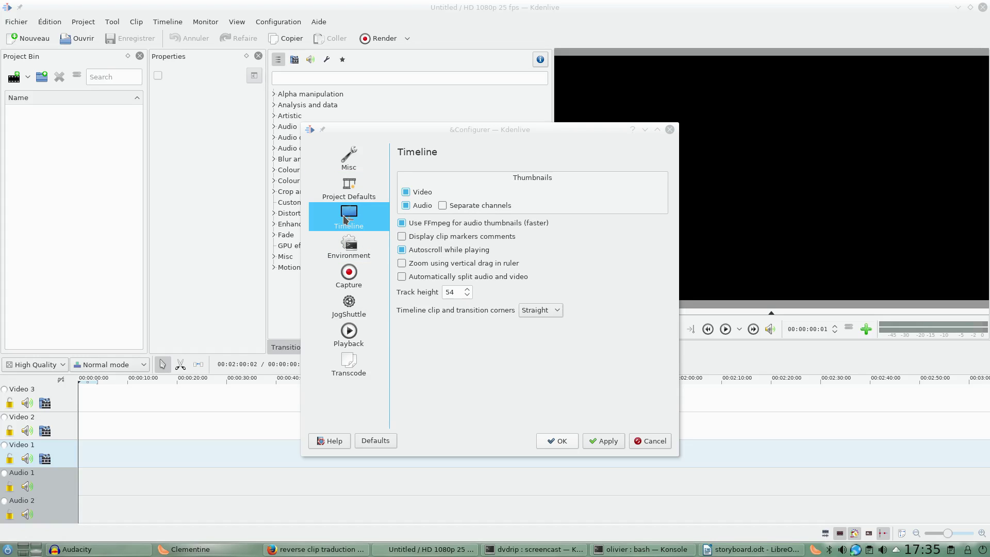
{"action": "left_click", "coordinate": [354, 252]}
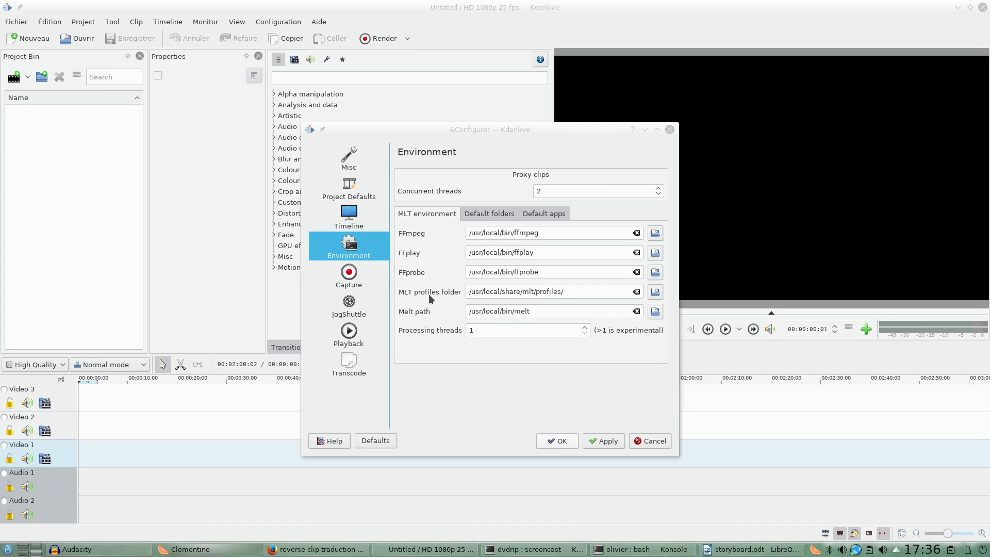
- Set the default project folder to /emile/video/kdenlive, check the default image and audio editing apps, and apply the configuration
{"action": "left_click", "coordinate": [486, 215]}
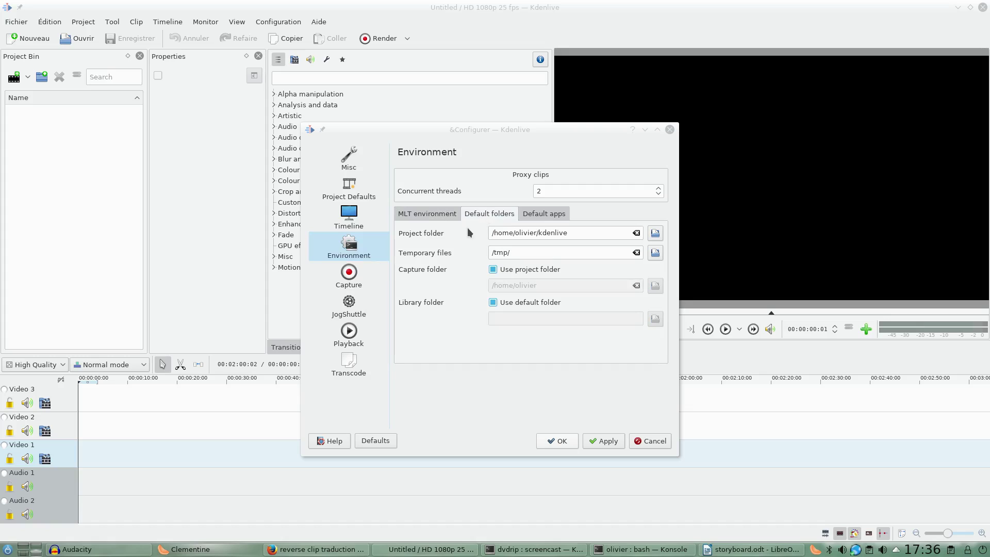
{"action": "left_click", "coordinate": [656, 234]}
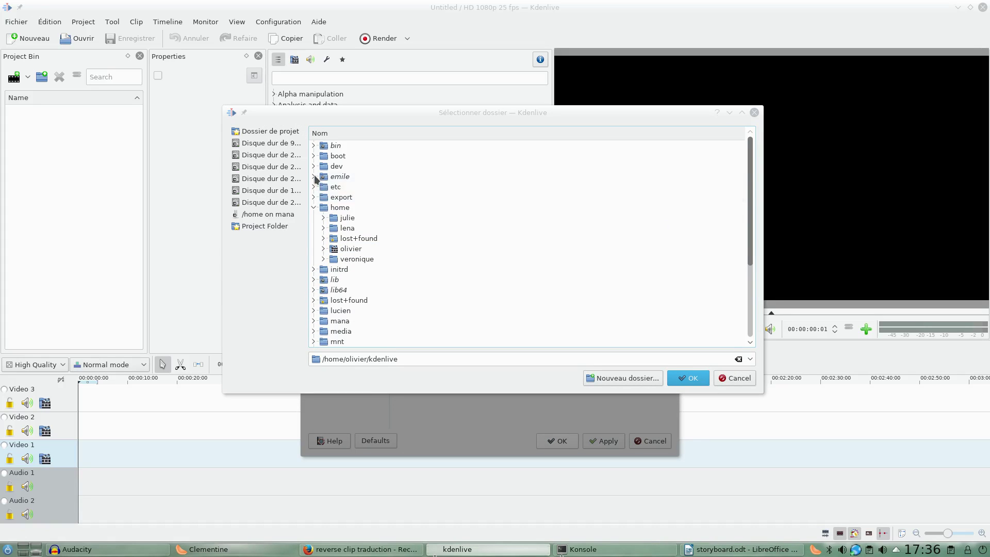
{"action": "left_click", "coordinate": [314, 177]}
{"action": "left_click", "coordinate": [324, 239]}
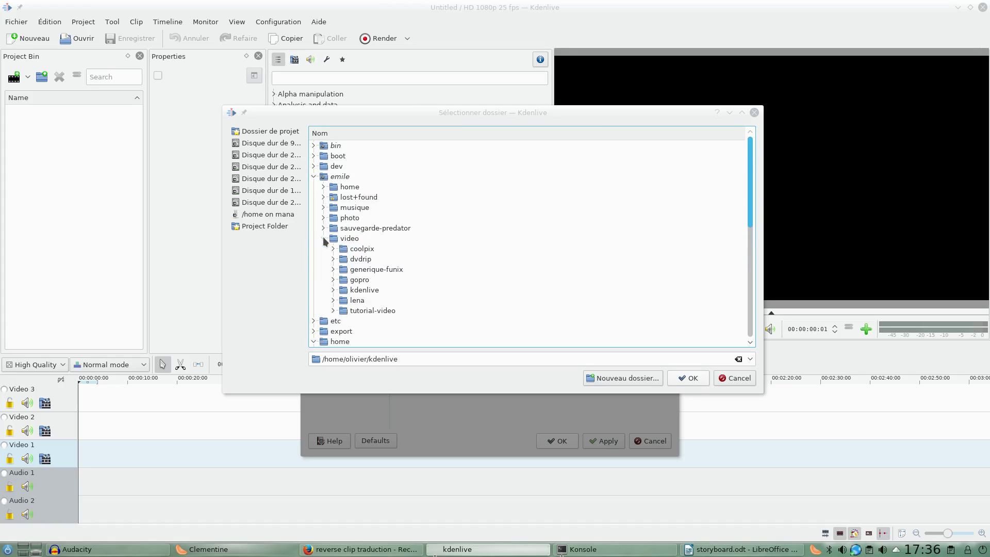
{"action": "left_click", "coordinate": [369, 292]}
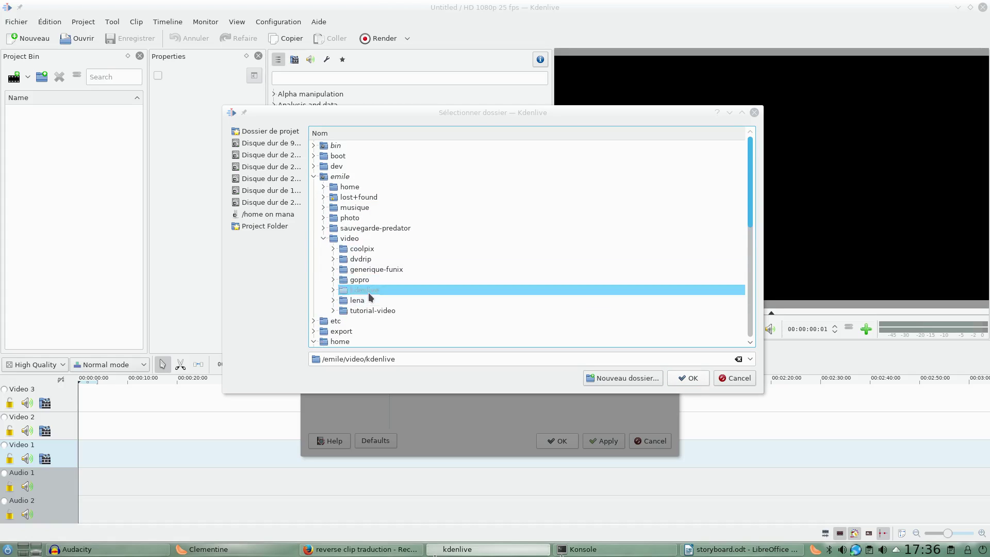
{"action": "left_click", "coordinate": [690, 380]}
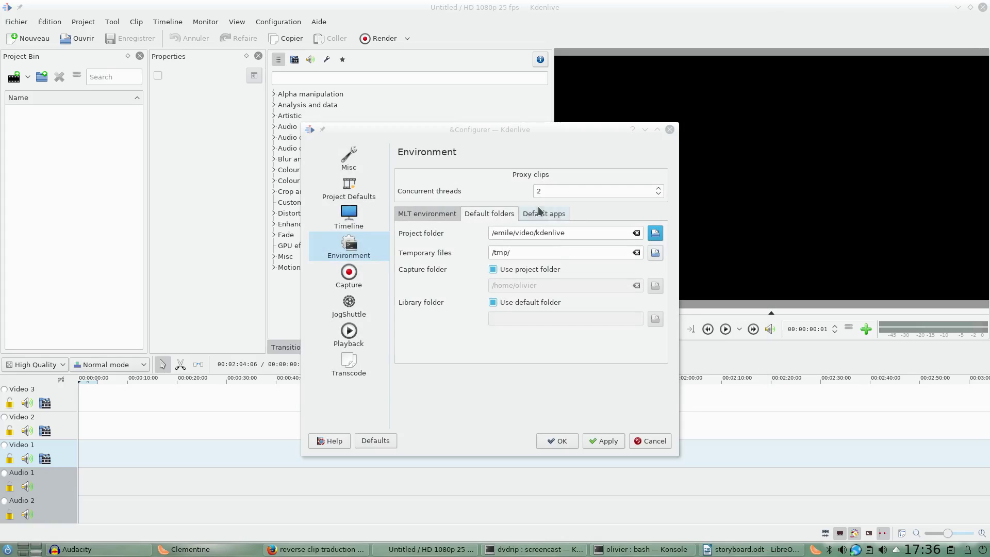
{"action": "left_click", "coordinate": [546, 216]}
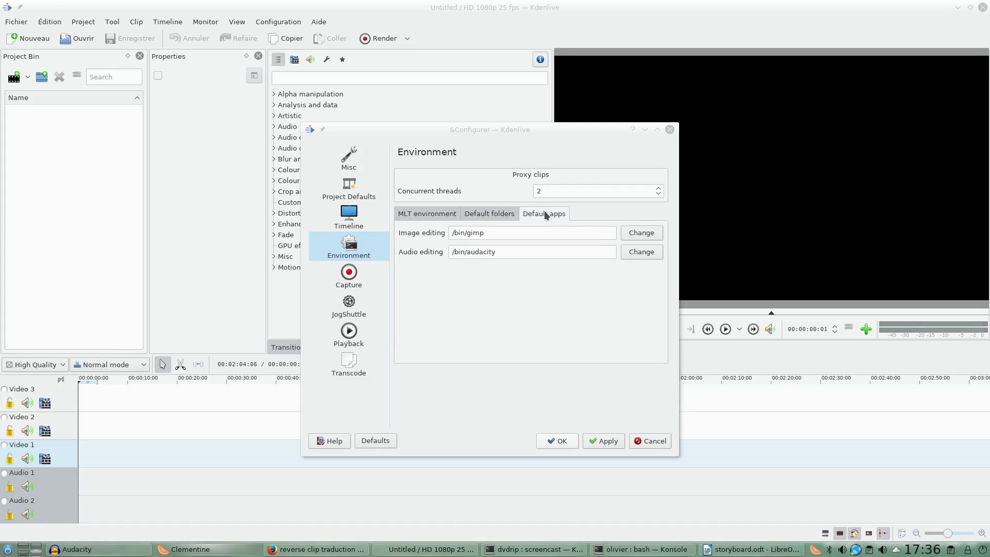
{"action": "left_click", "coordinate": [603, 441]}
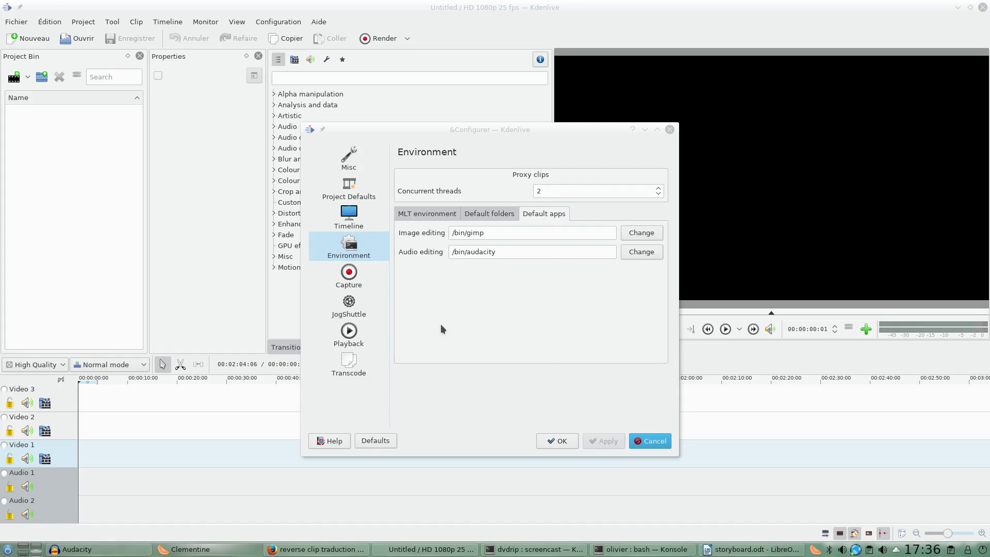
- Review the FFmpeg and Screen Grab capture settings
{"action": "left_click", "coordinate": [361, 277]}
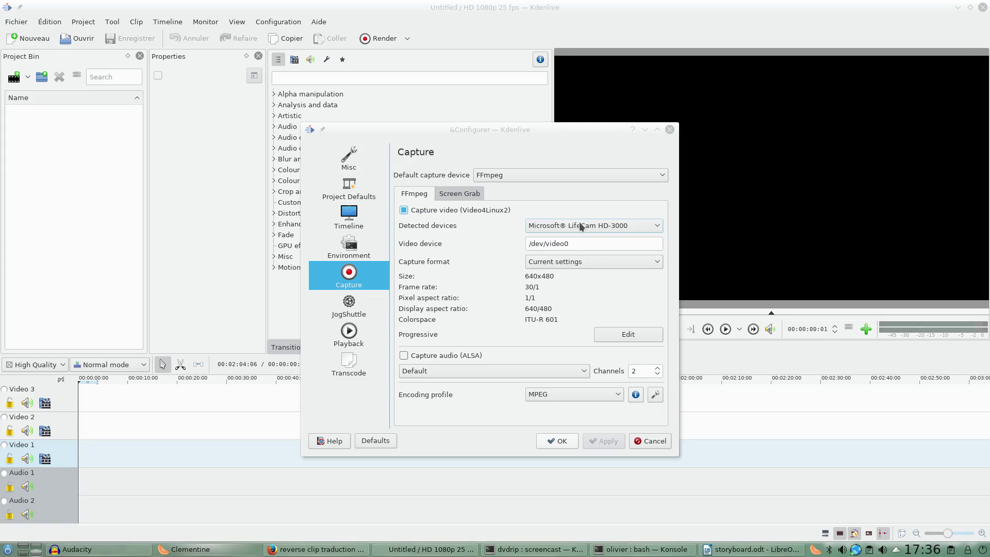
{"action": "left_click", "coordinate": [452, 197]}
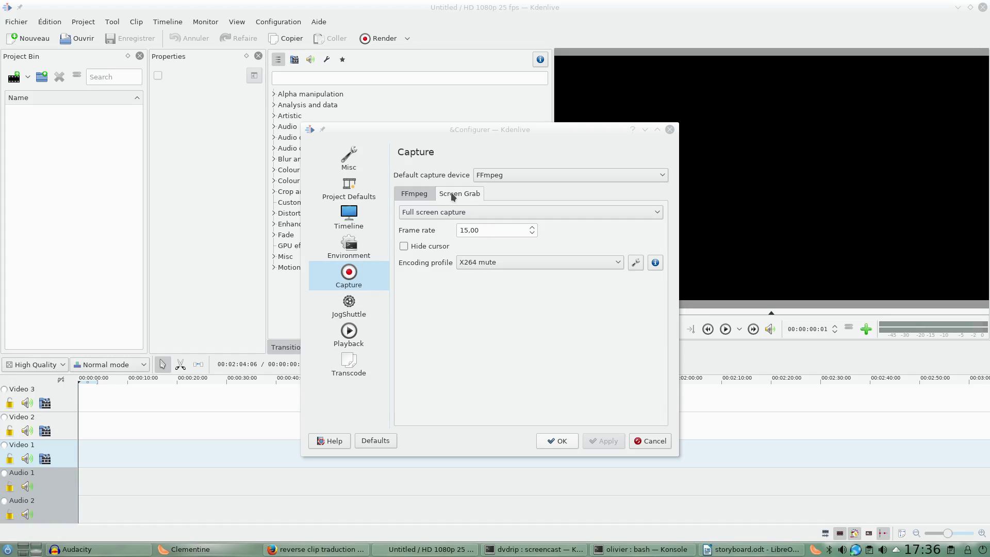
{"action": "left_click", "coordinate": [415, 195]}
- Review the JogShuttle, Playback and Transcode settings, including the DNxHD 1080i 30 fps 220 Mb/s profile, and close the configuration dialog
{"action": "left_click", "coordinate": [349, 305]}
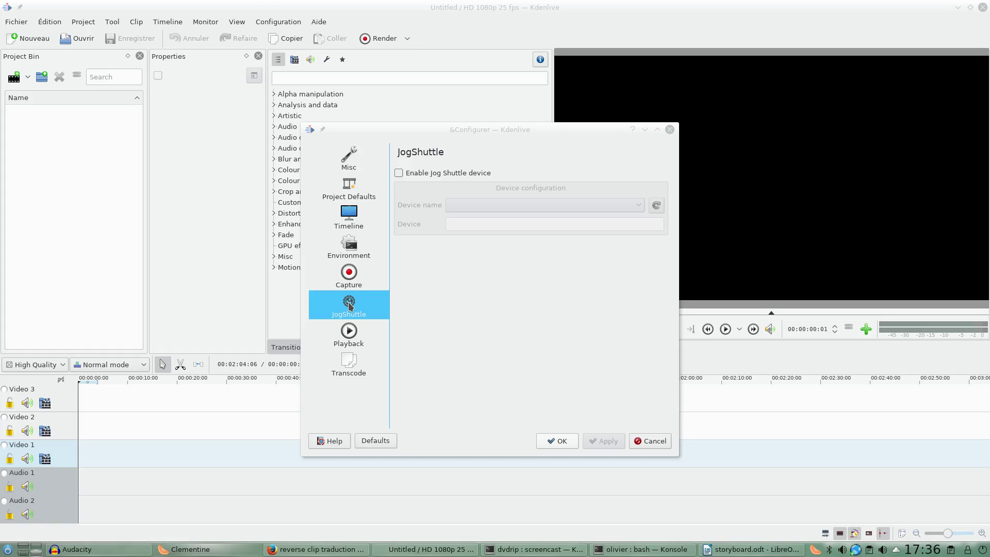
{"action": "left_click", "coordinate": [358, 340]}
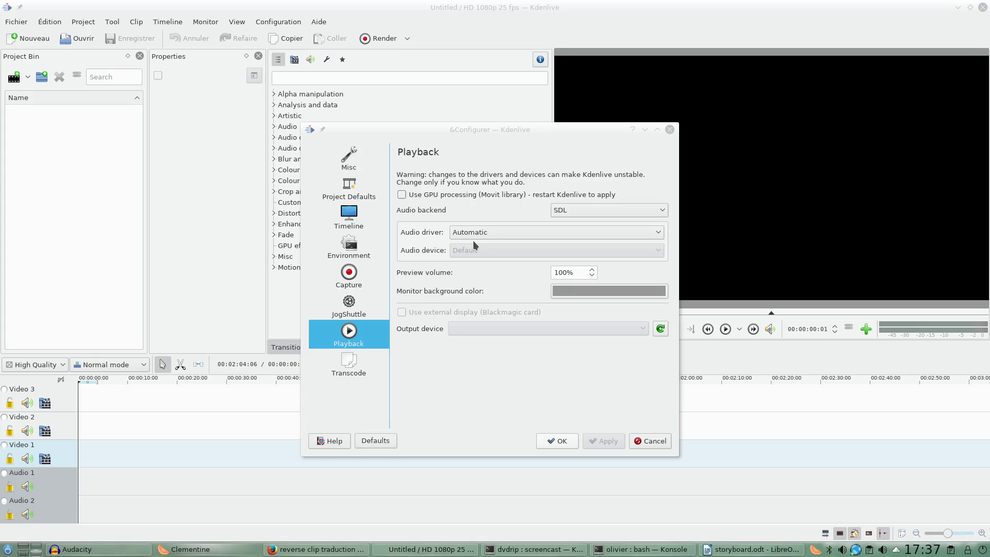
{"action": "left_click", "coordinate": [352, 365]}
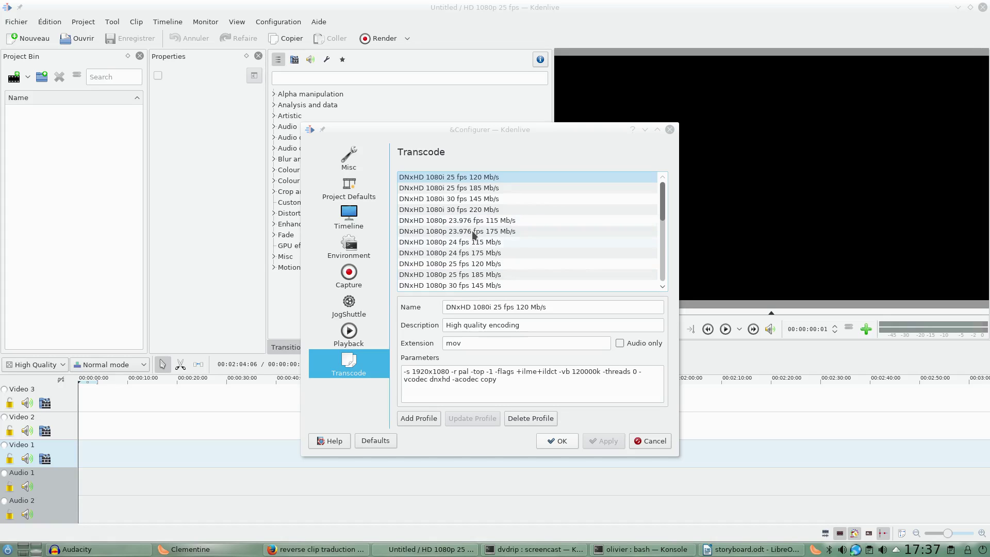
{"action": "left_click", "coordinate": [450, 210]}
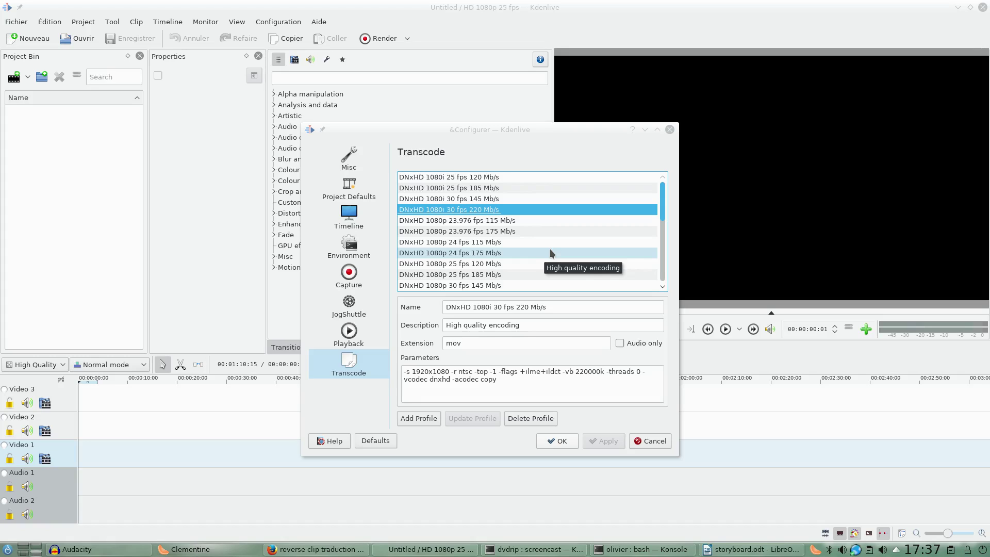
{"action": "left_click", "coordinate": [652, 442]}
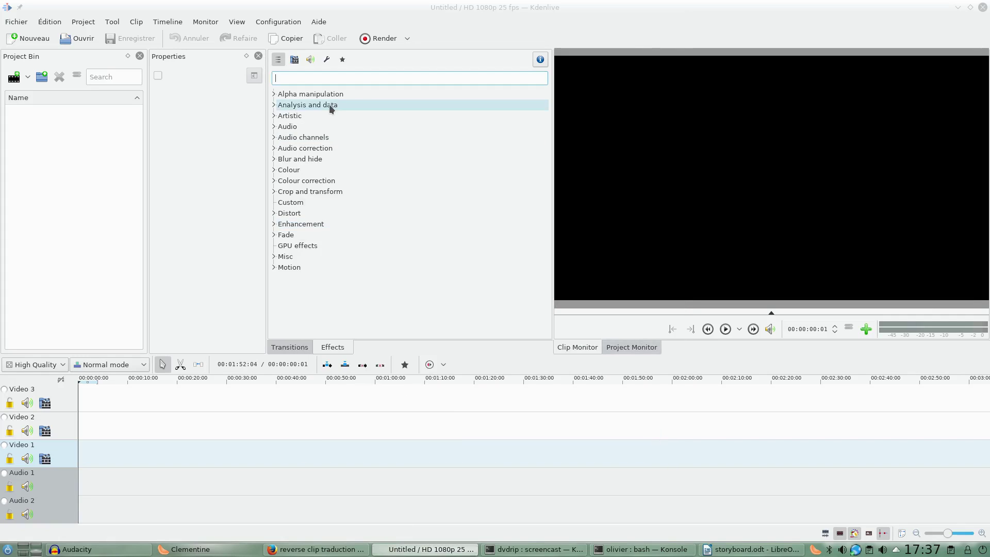
- Check the Kdenlive about and version information and close it
{"action": "left_click", "coordinate": [317, 23]}
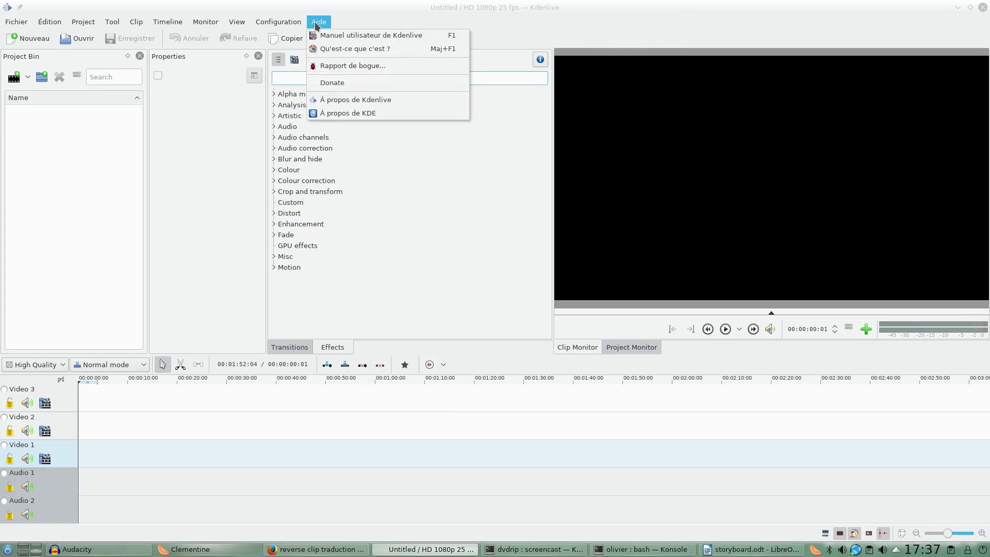
{"action": "left_click", "coordinate": [355, 102]}
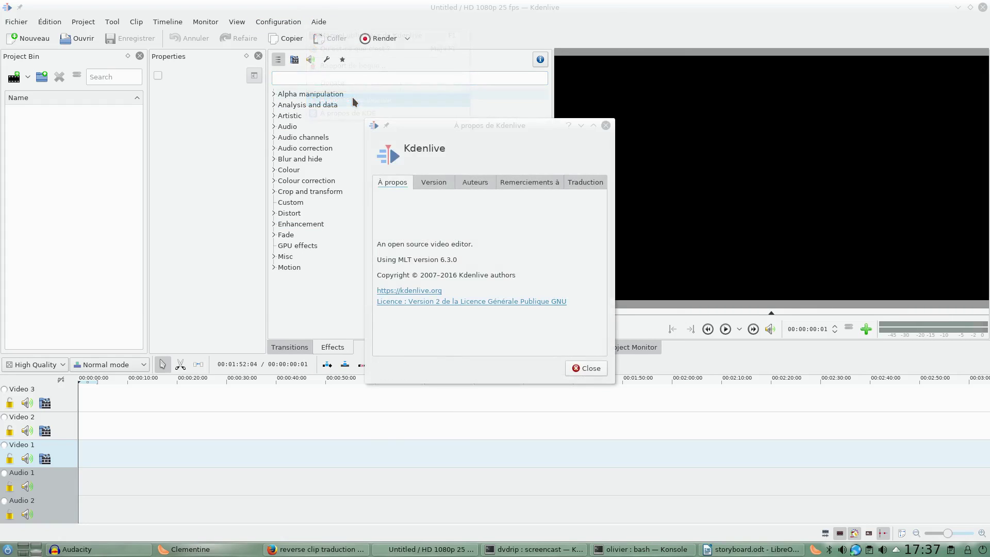
{"action": "left_click", "coordinate": [426, 185]}
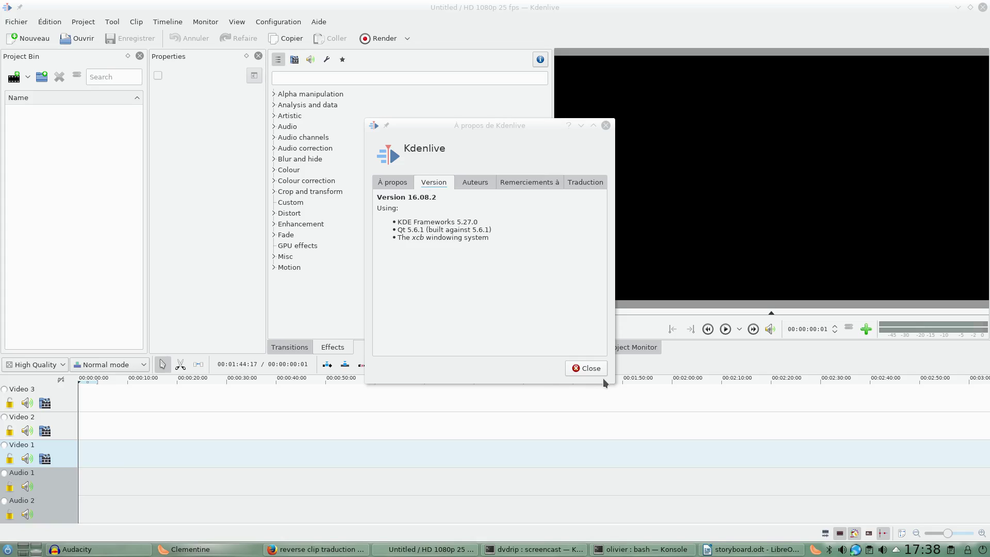
{"action": "left_click", "coordinate": [587, 370]}
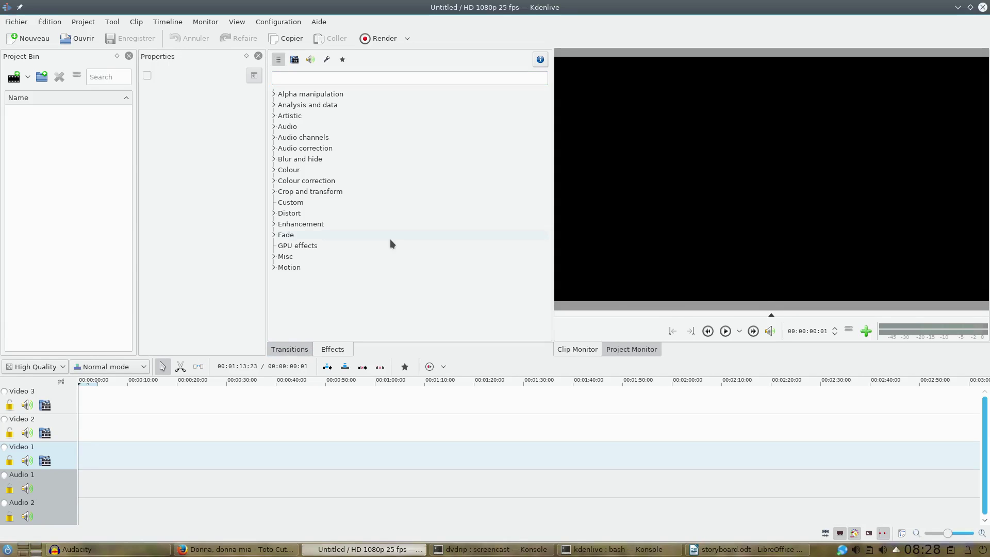
- Start adding clips to the project and browse to the folder /emile/video/gopro/16-10-23-fun-treompan
{"action": "left_click", "coordinate": [86, 23]}
{"action": "left_click", "coordinate": [93, 36]}
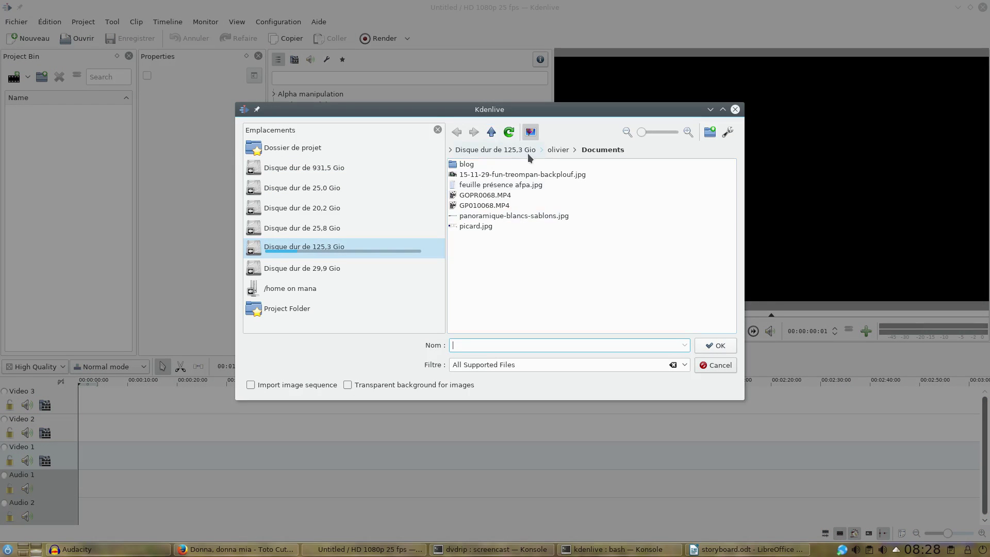
{"action": "left_click", "coordinate": [492, 134]}
{"action": "left_click", "coordinate": [494, 136]}
{"action": "left_click", "coordinate": [492, 135]}
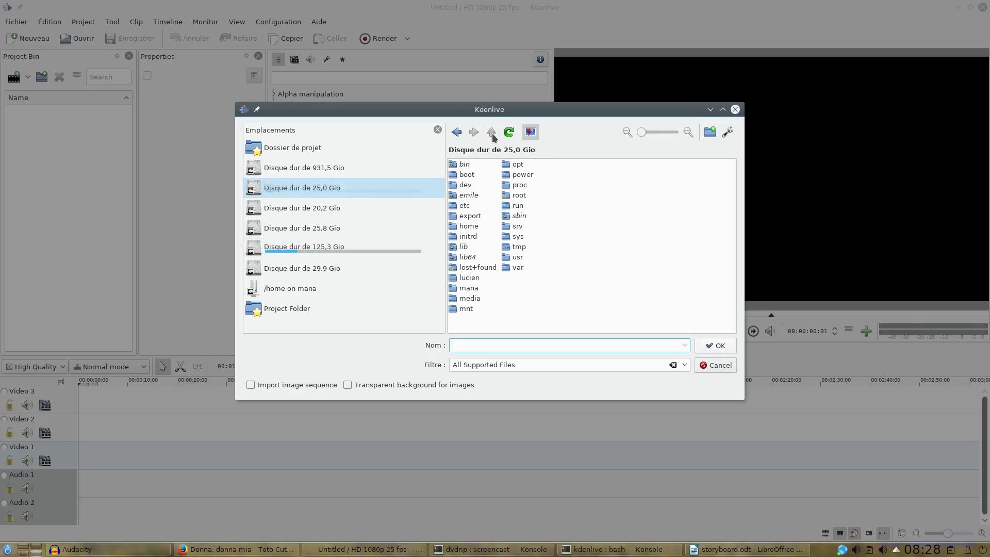
{"action": "left_click", "coordinate": [475, 194]}
{"action": "left_click", "coordinate": [468, 215]}
{"action": "left_click", "coordinate": [468, 215]}
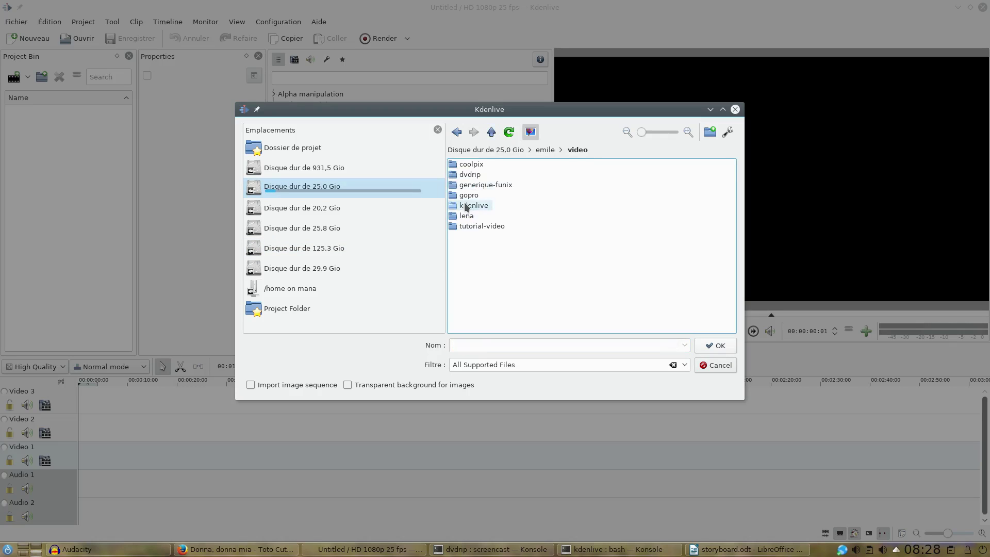
{"action": "double_click", "coordinate": [469, 206]}
{"action": "left_click_drag", "start_coordinate": [510, 327], "coordinate": [809, 328]}
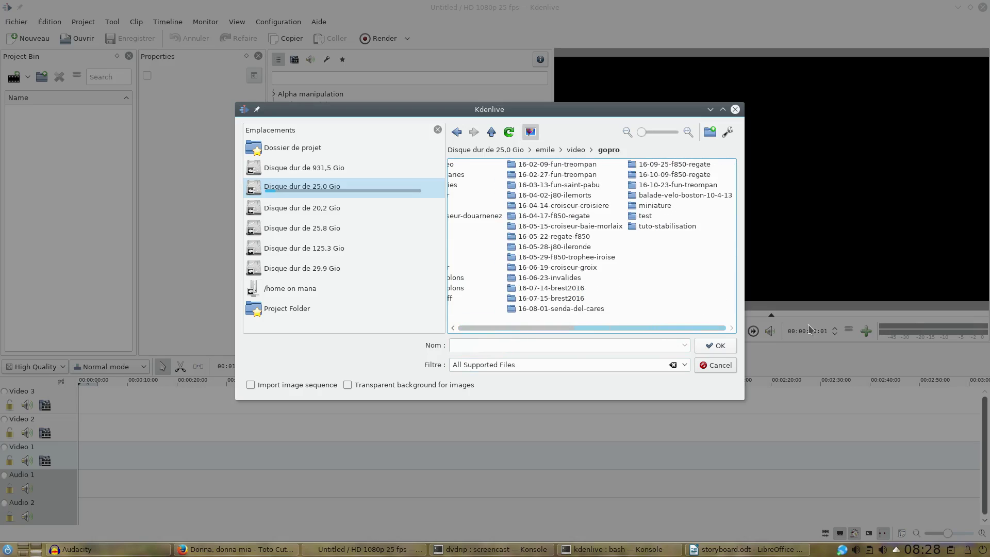
{"action": "double_click", "coordinate": [677, 186]}
- Import GOPR0417.MP4 and GP010417.MP4 together and change the default project profile to HD 1080p 50 fps
{"action": "left_click", "coordinate": [490, 196]}
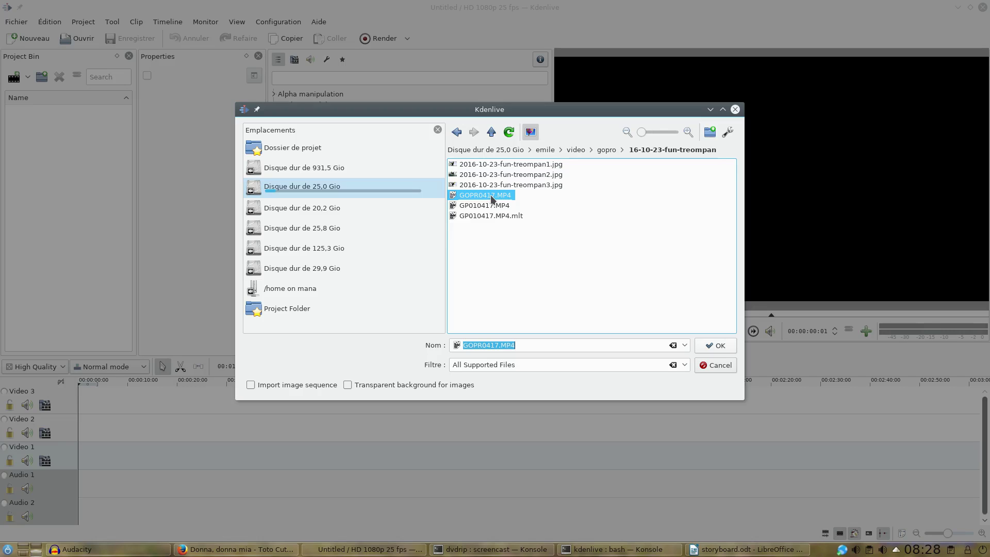
{"action": "left_click", "coordinate": [488, 206], "text": "ctrl"}
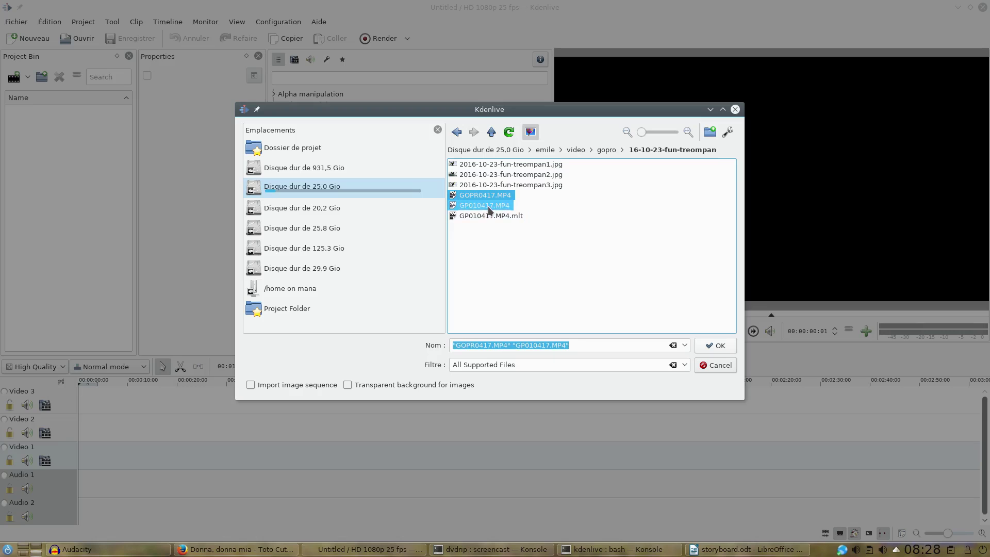
{"action": "left_click", "coordinate": [712, 345]}
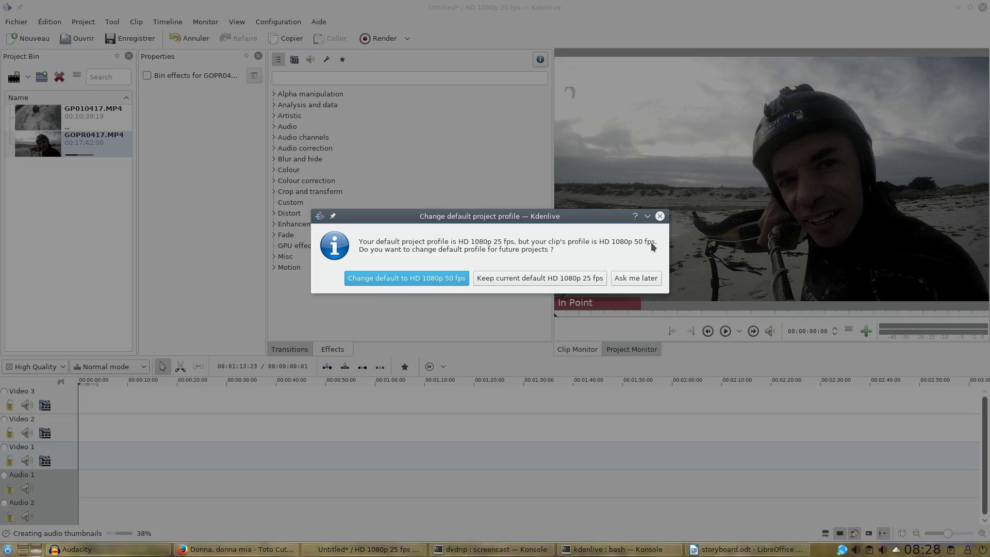
{"action": "left_click", "coordinate": [381, 278]}
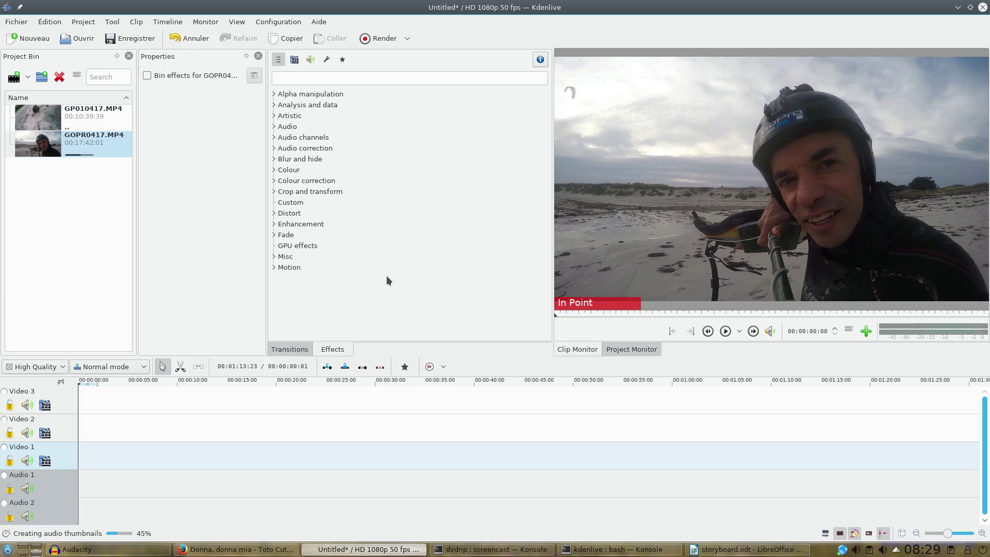
- Add the music file kevin_MacLeod-Life_of_Riley.mp3 from the video/tutorial-video/tuto-kdenlive folder to the project
{"action": "left_click", "coordinate": [78, 24]}
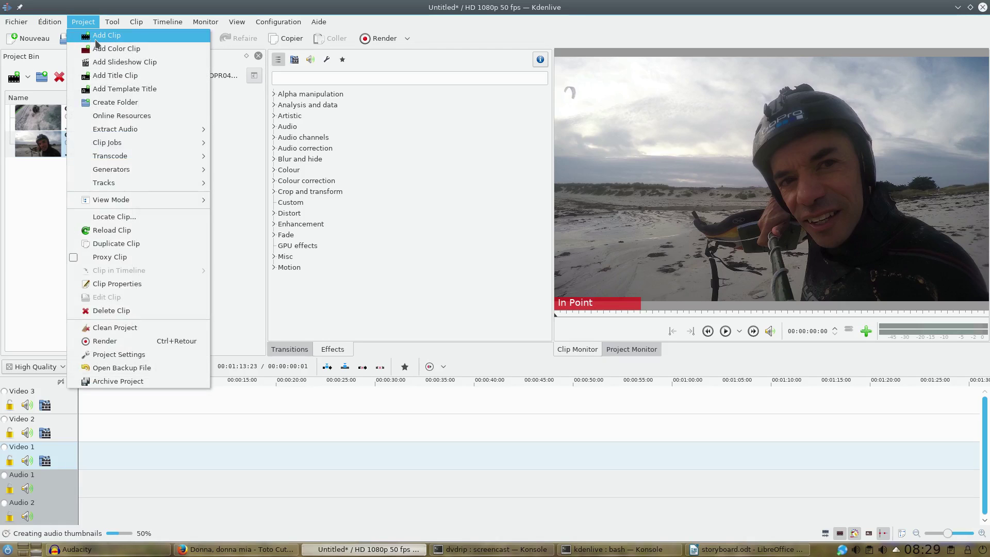
{"action": "left_click", "coordinate": [97, 41]}
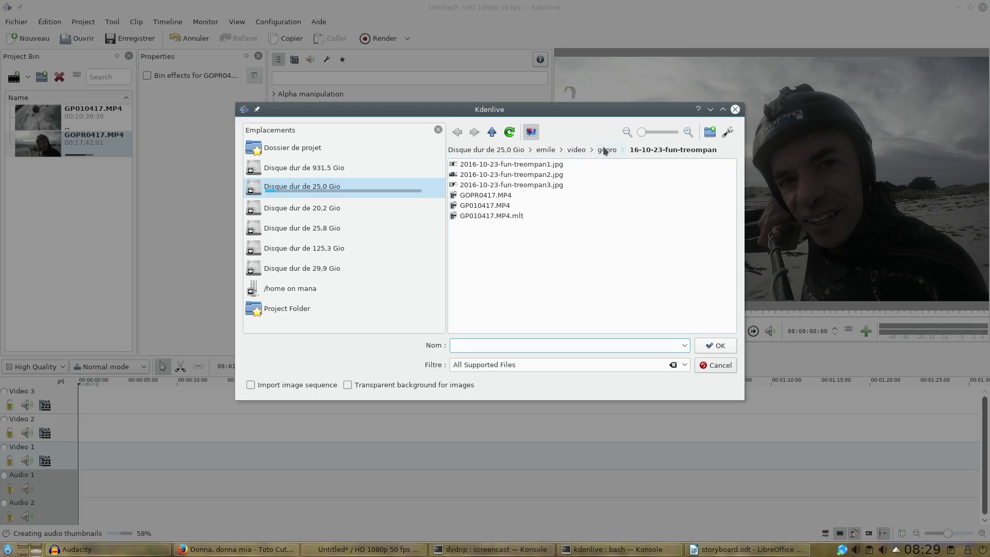
{"action": "left_click", "coordinate": [579, 151]}
{"action": "double_click", "coordinate": [480, 216]}
{"action": "double_click", "coordinate": [476, 197]}
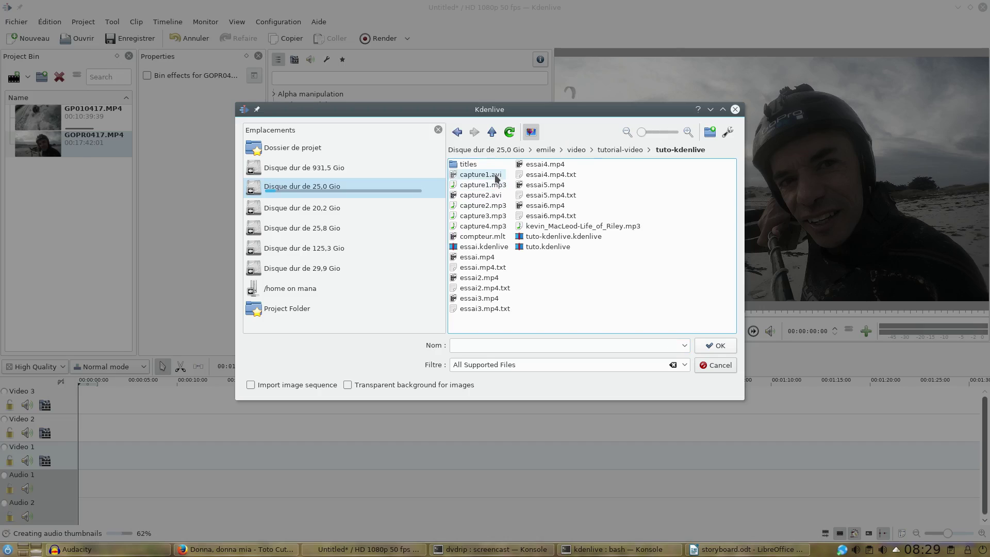
{"action": "double_click", "coordinate": [552, 226]}
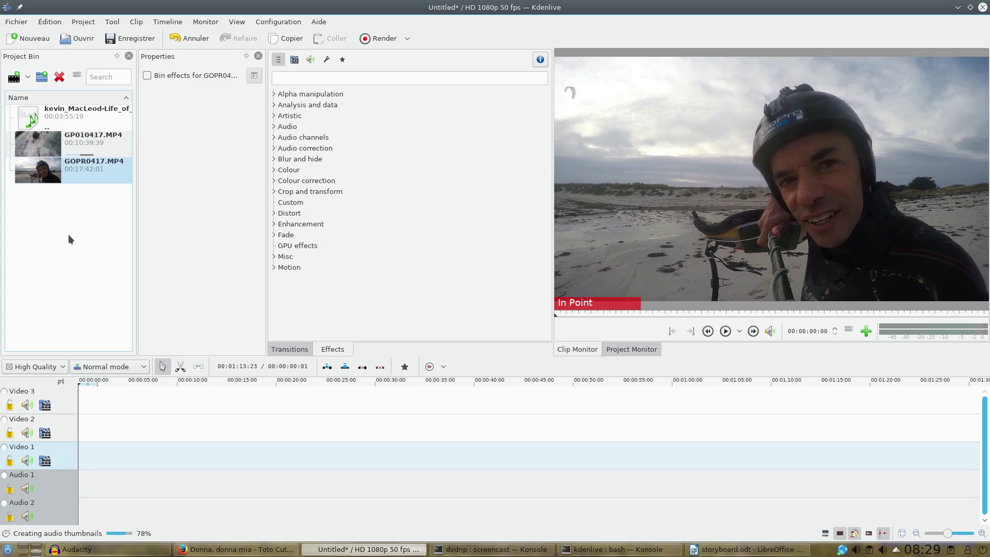
- Show the clip properties of GP010417.MP4 and look through its file information, override settings and marker pages
{"action": "left_click", "coordinate": [46, 140]}
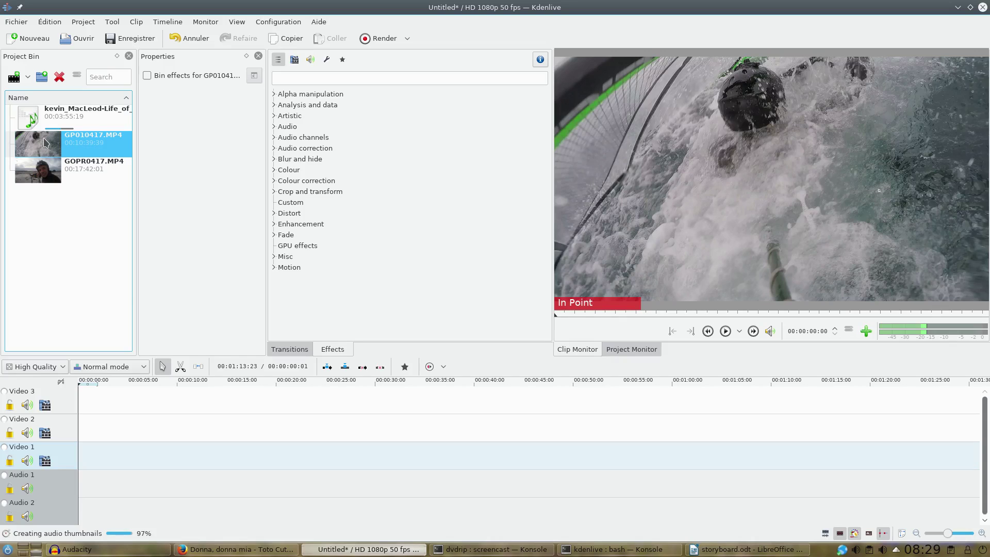
{"action": "right_click", "coordinate": [45, 143]}
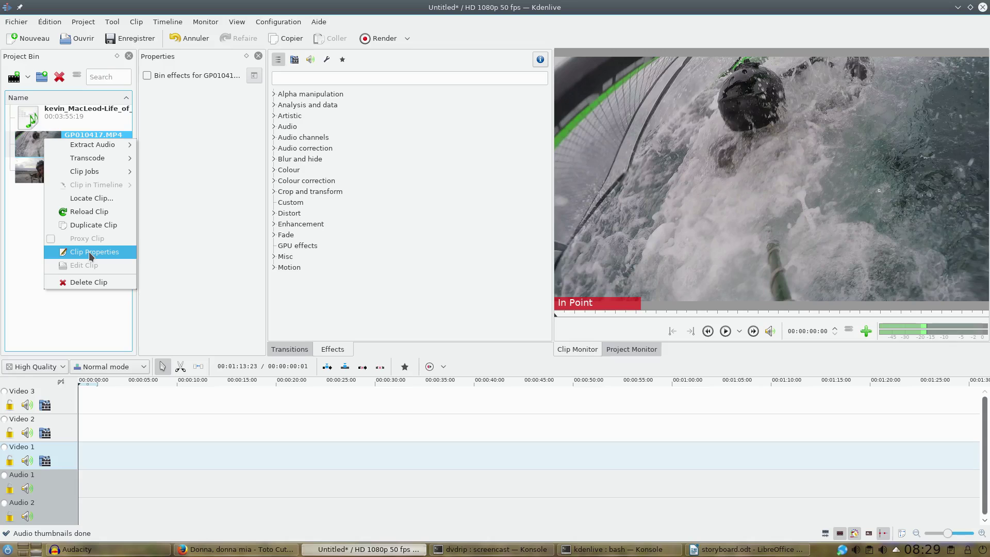
{"action": "left_click", "coordinate": [89, 252]}
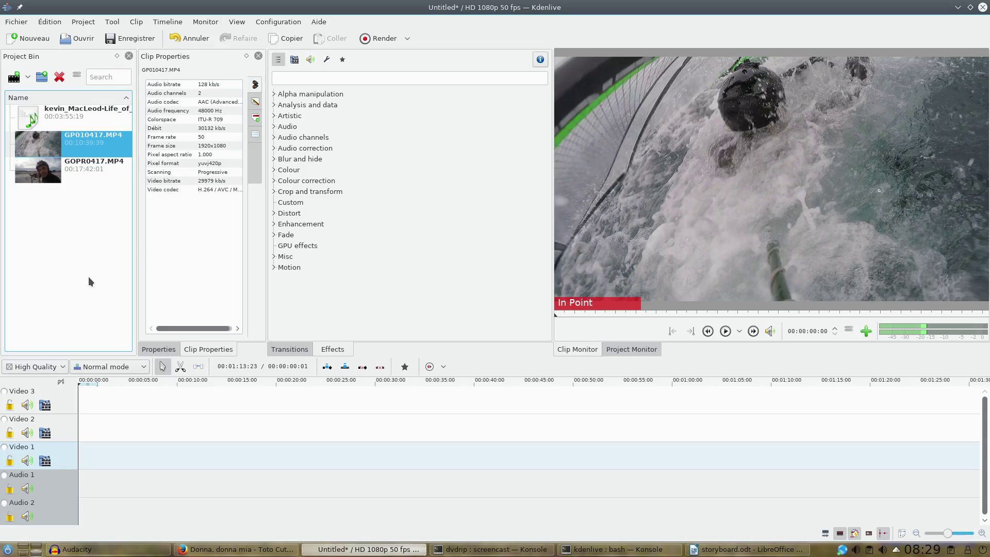
{"action": "left_click", "coordinate": [255, 104]}
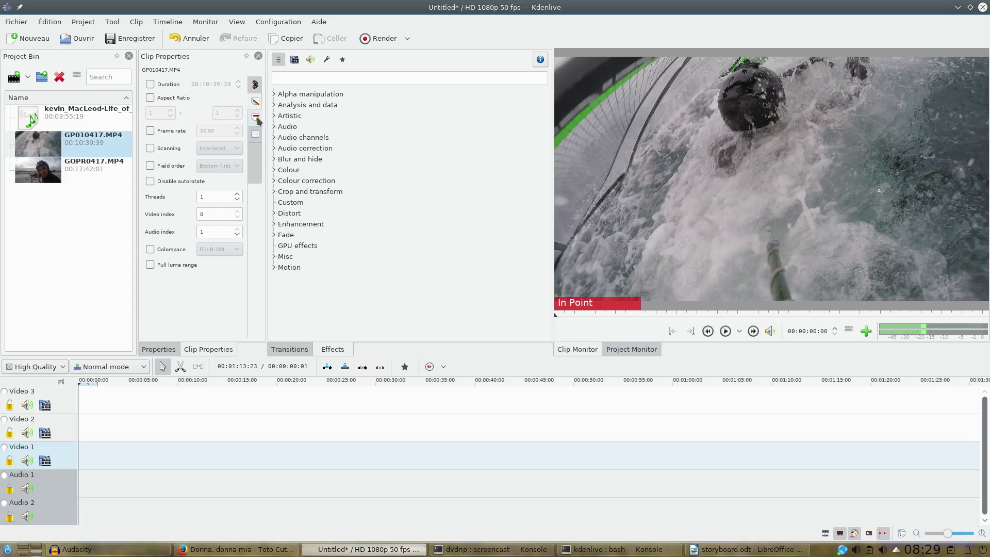
{"action": "left_click", "coordinate": [255, 135]}
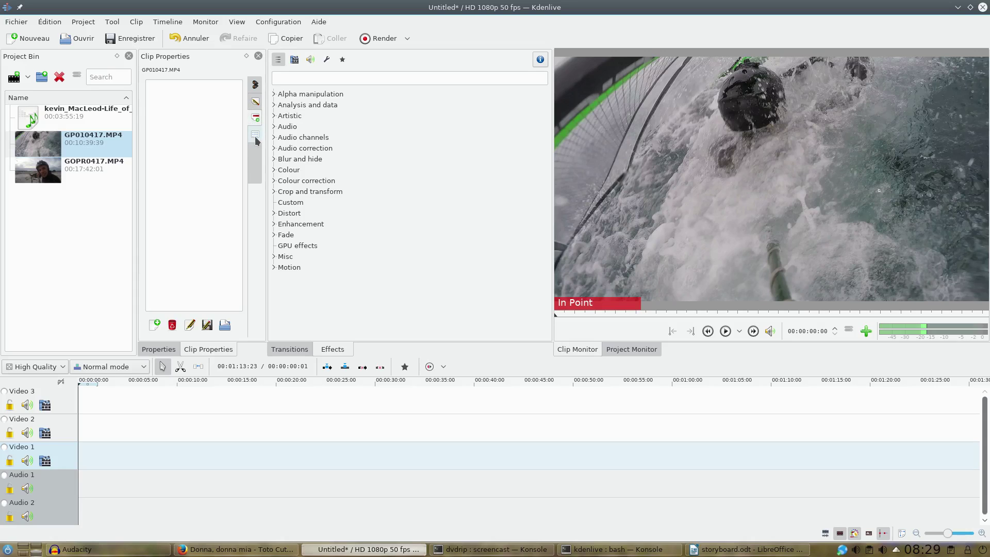
{"action": "left_click", "coordinate": [255, 86]}
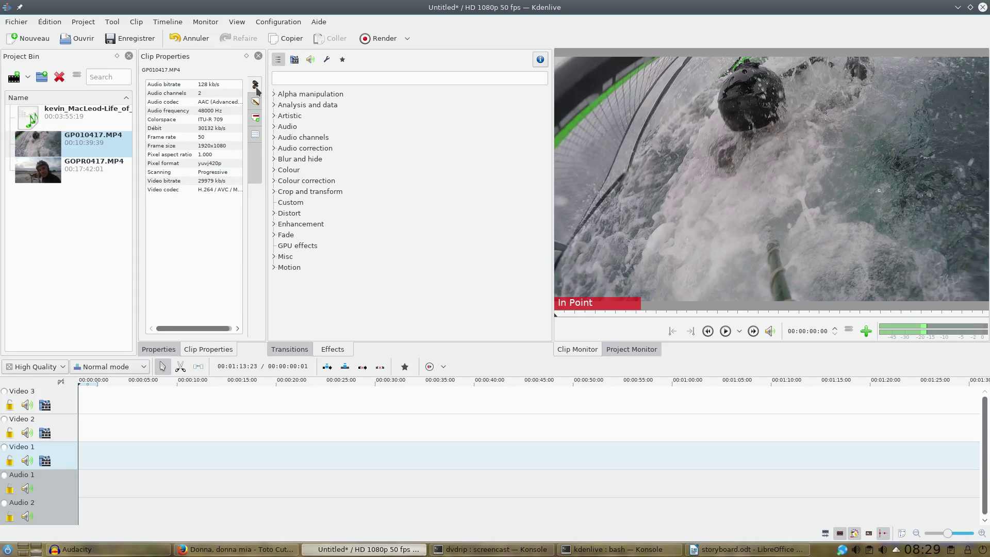
- Examine the Stabilize (vidstab) settings, other clip jobs and audio extraction options for GP010417.MP4 without applying any, and play the clip
{"action": "right_click", "coordinate": [85, 140]}
{"action": "mouse_move", "coordinate": [128, 176]}
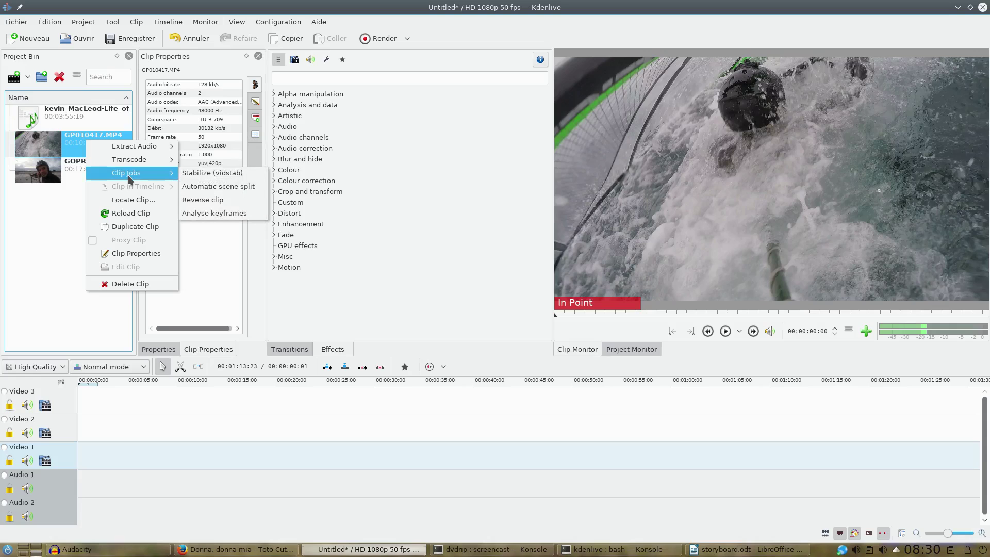
{"action": "left_click", "coordinate": [200, 174]}
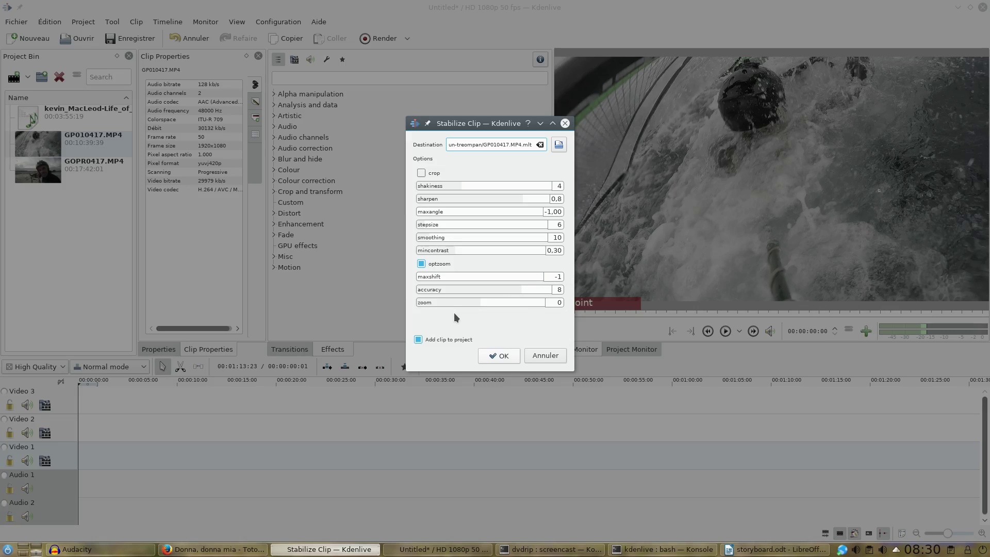
{"action": "left_click", "coordinate": [544, 355]}
{"action": "right_click", "coordinate": [78, 143]}
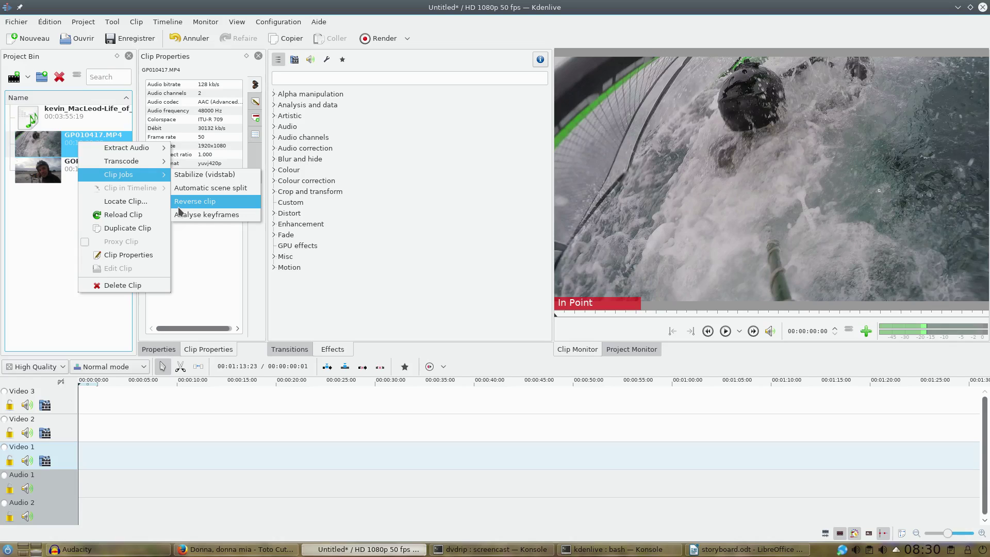
{"action": "mouse_move", "coordinate": [127, 148]}
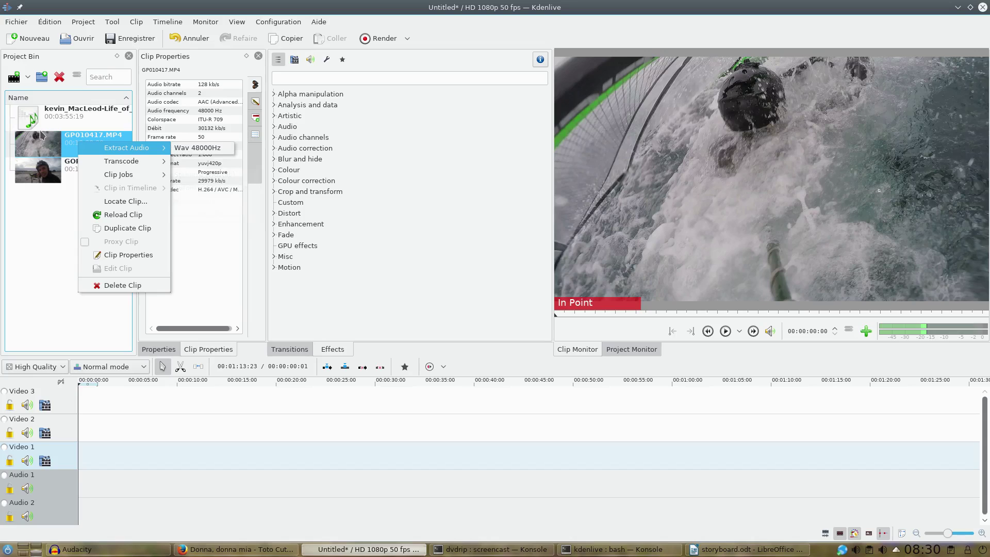
{"action": "left_click", "coordinate": [44, 152]}
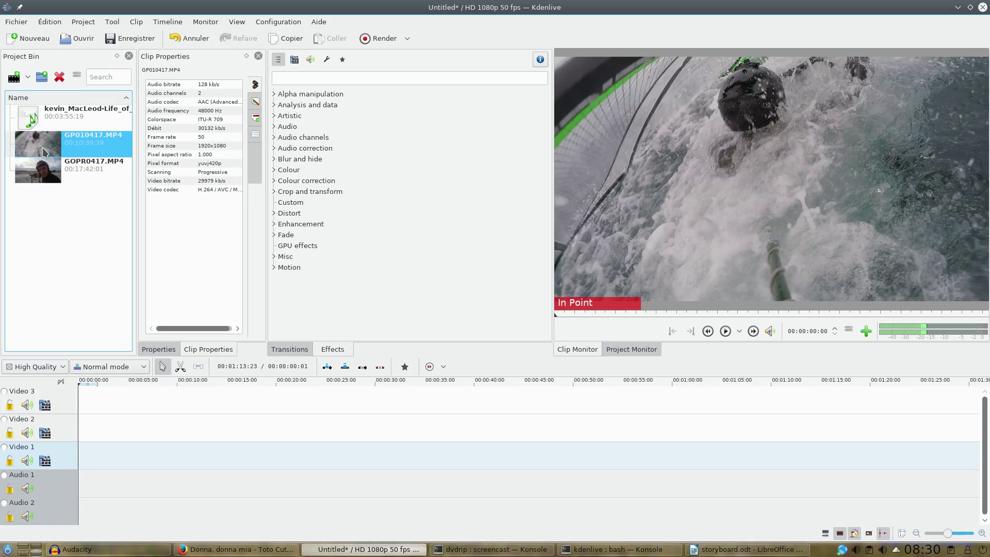
{"action": "left_click", "coordinate": [724, 331]}
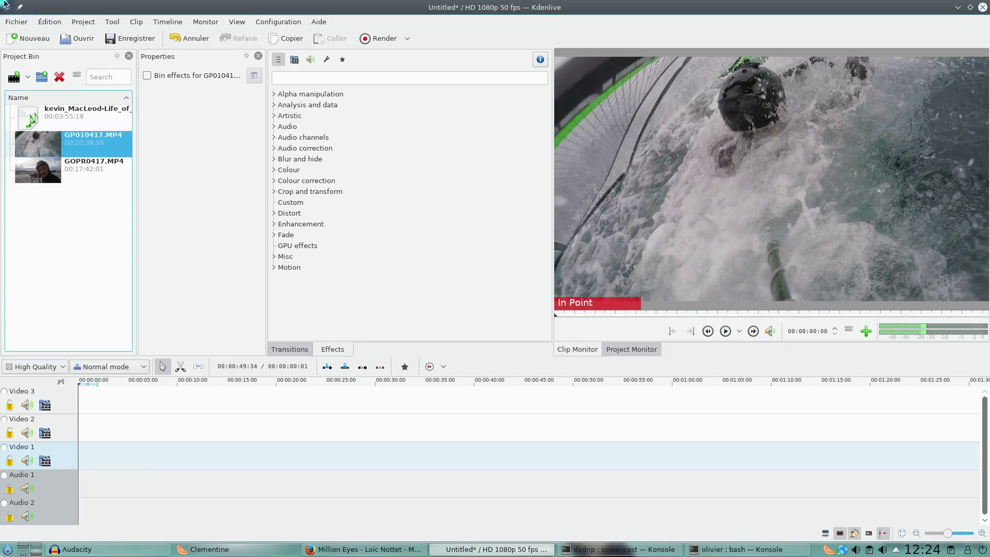
- Enable proxy clips in the project settings and have them generated for videos larger than 1000 pixels
{"action": "left_click", "coordinate": [83, 22]}
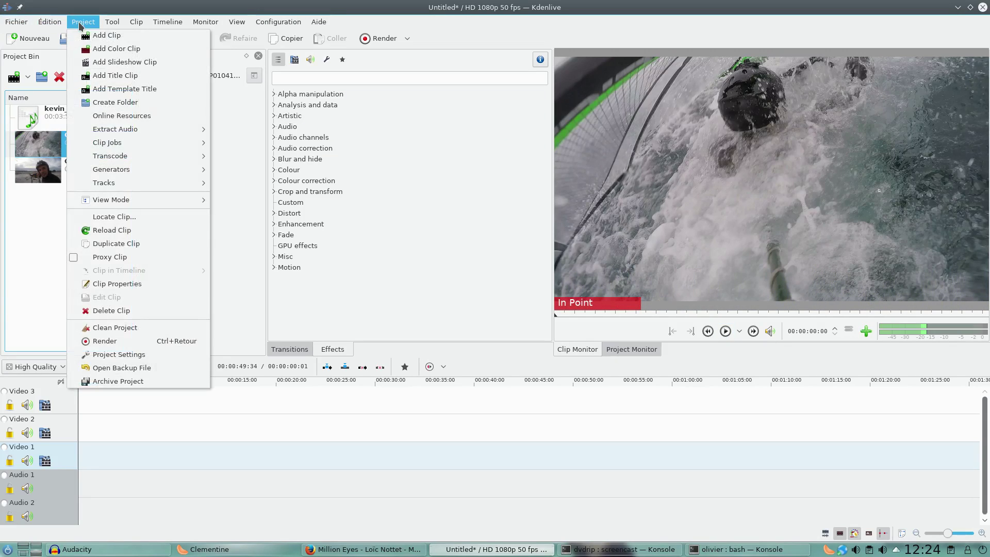
{"action": "left_click", "coordinate": [131, 355]}
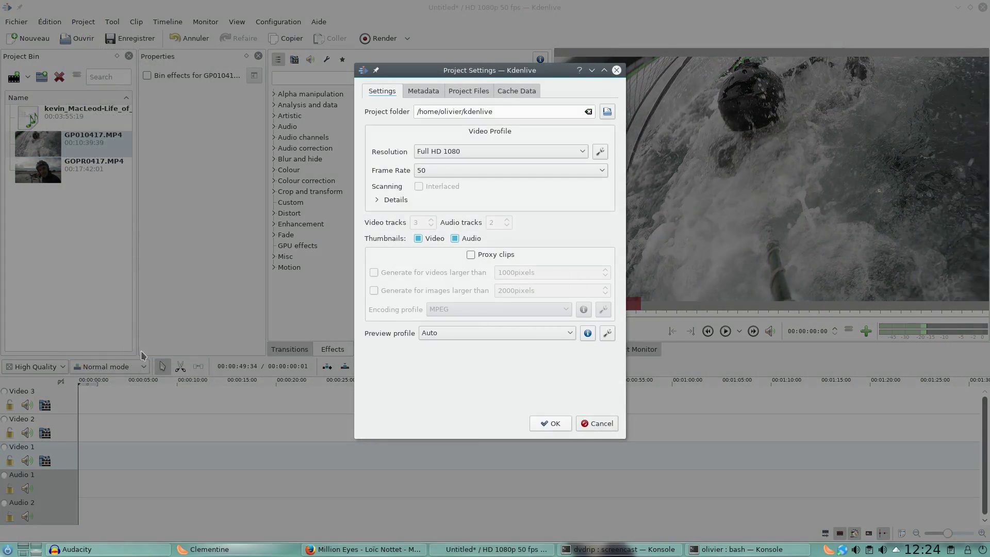
{"action": "left_click", "coordinate": [470, 255]}
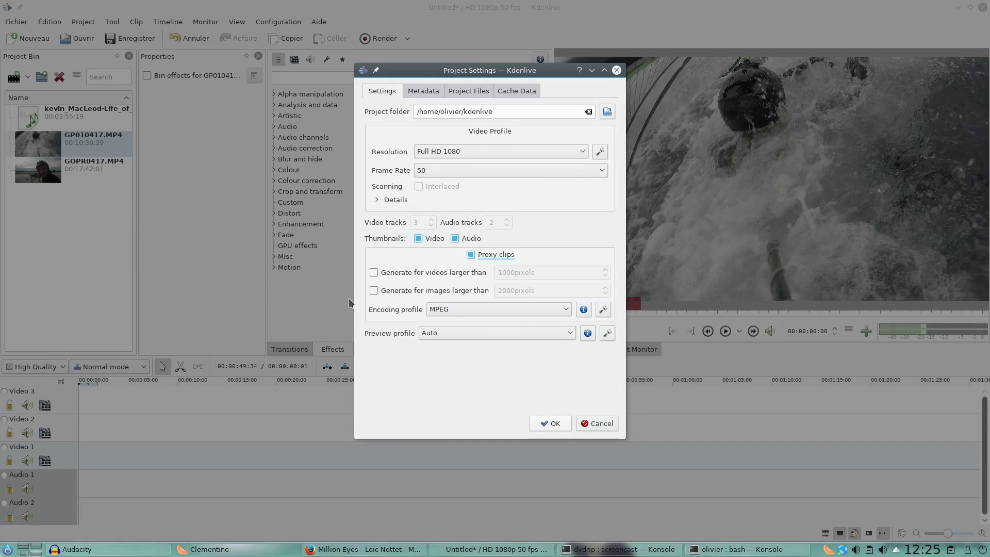
{"action": "left_click", "coordinate": [373, 272]}
{"action": "left_click", "coordinate": [548, 425]}
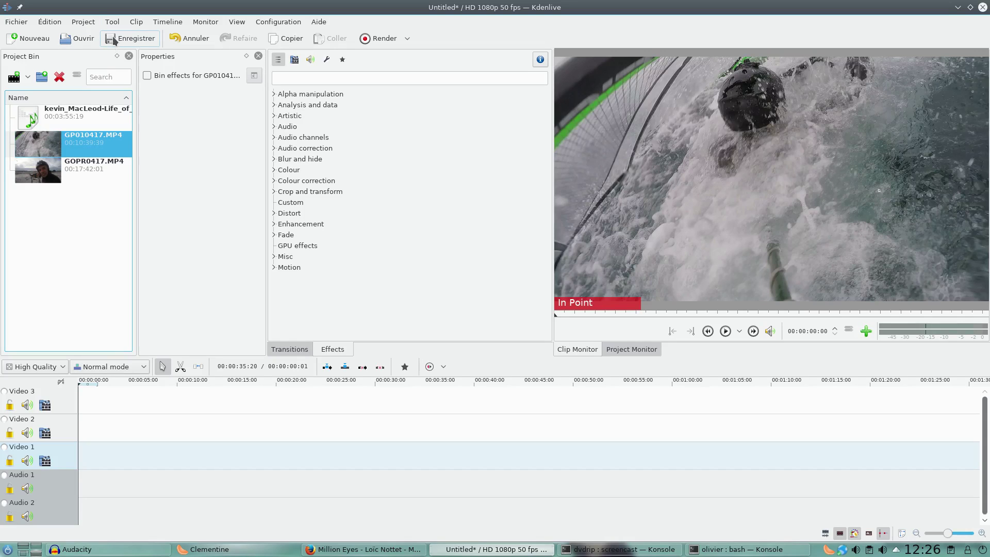
- Save the project as mon-projet.kdenlive in /emile/video/tutorial-video/tuto-kdenlive, overwriting the existing file
{"action": "left_click", "coordinate": [152, 38]}
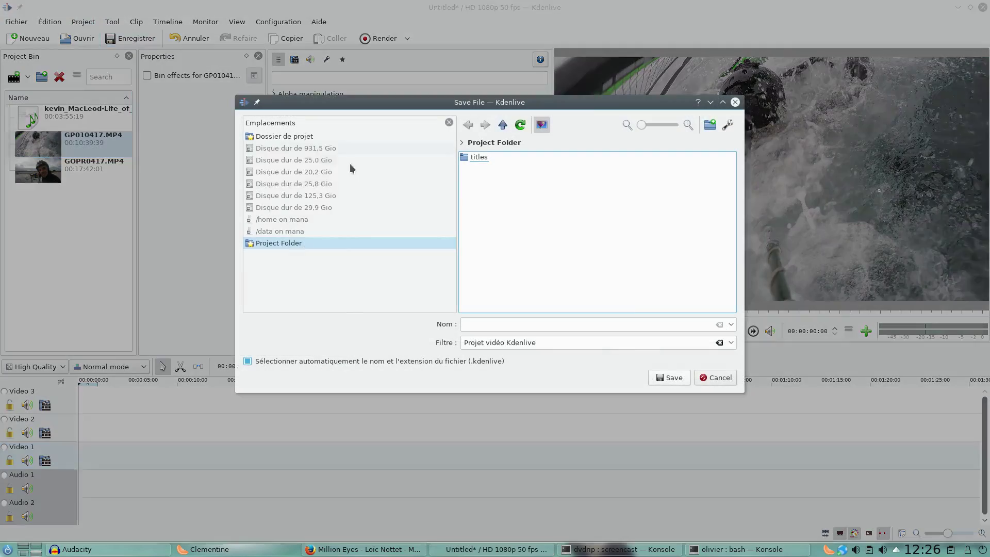
{"action": "left_click", "coordinate": [505, 126]}
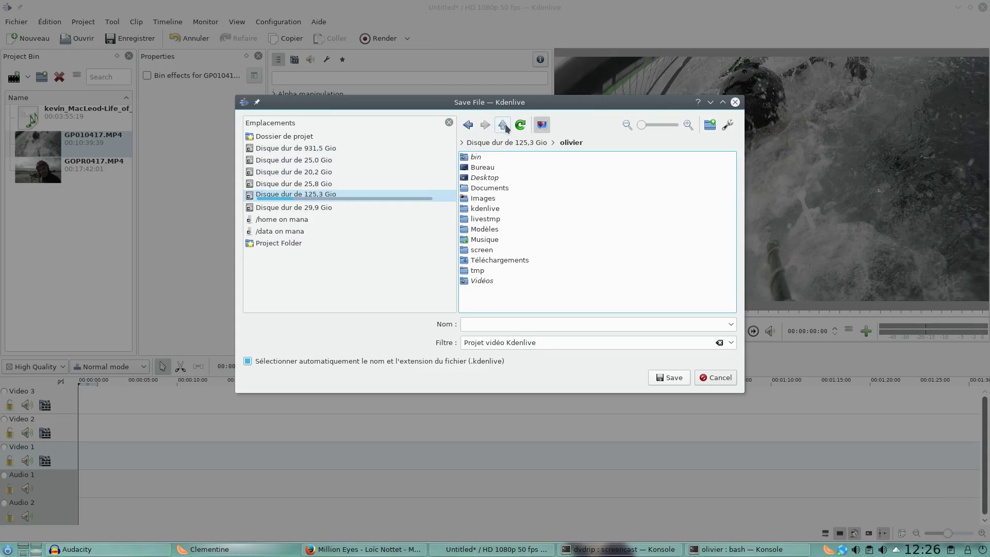
{"action": "left_click", "coordinate": [505, 127]}
{"action": "left_click", "coordinate": [294, 160]}
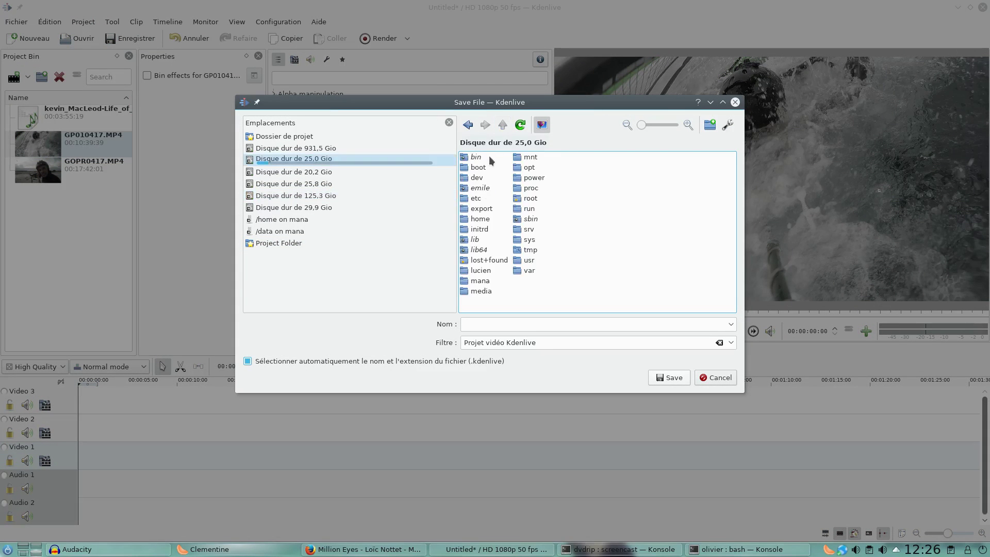
{"action": "left_click", "coordinate": [483, 191]}
{"action": "left_click", "coordinate": [481, 209]}
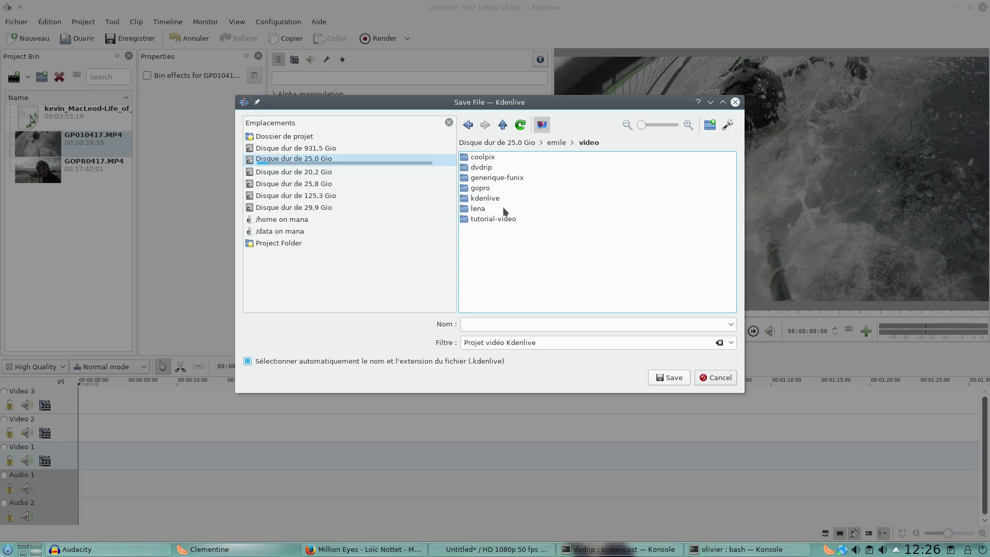
{"action": "left_click", "coordinate": [495, 220]}
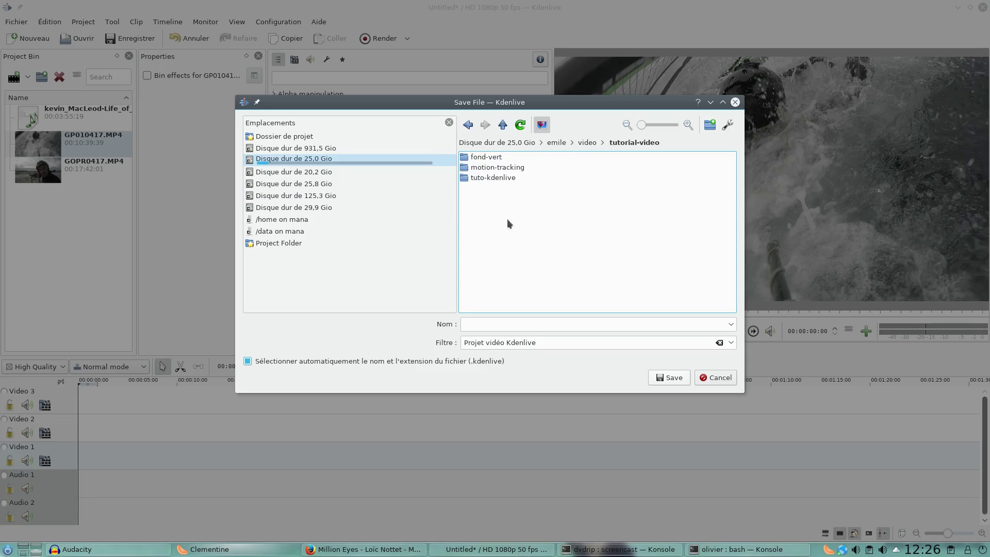
{"action": "left_click", "coordinate": [493, 179]}
{"action": "left_click", "coordinate": [497, 180]}
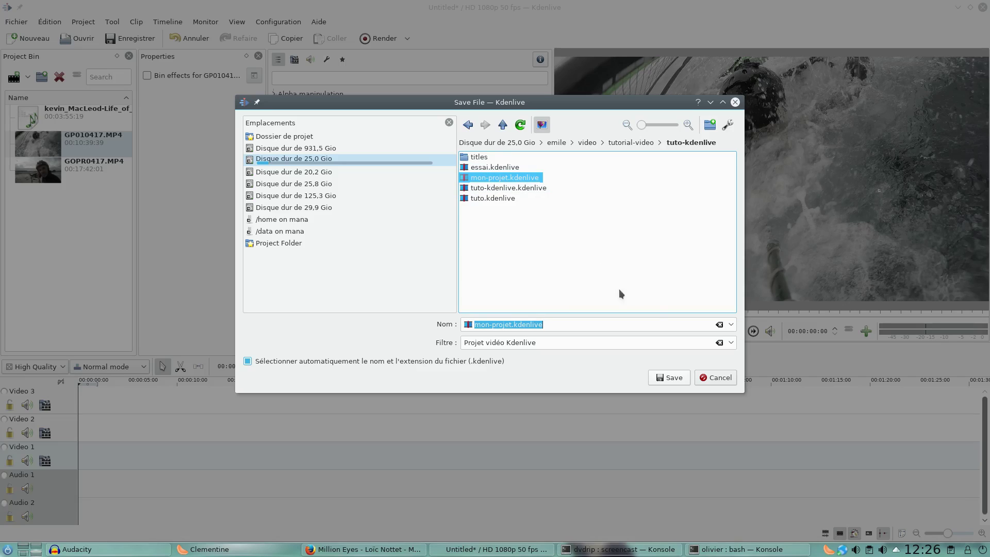
{"action": "left_click", "coordinate": [666, 379]}
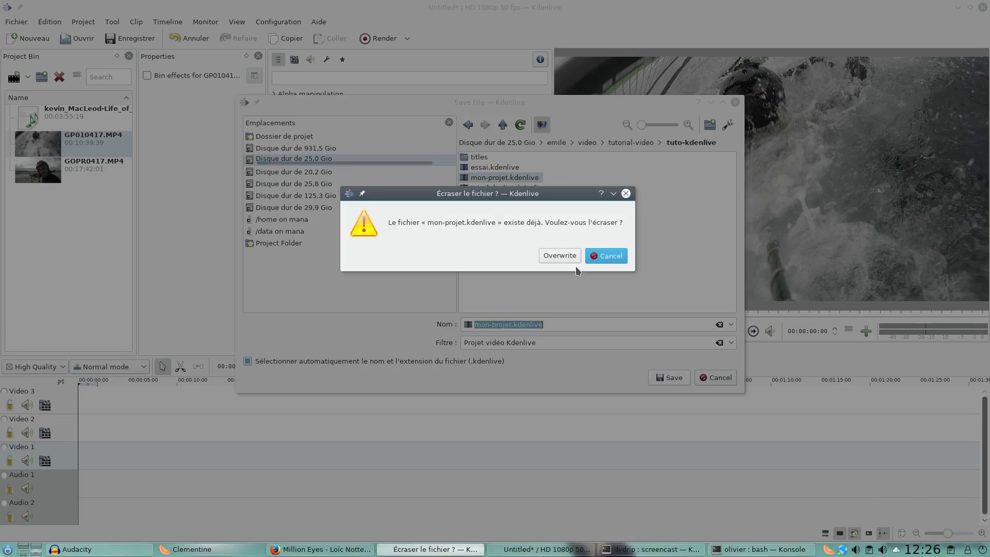
{"action": "left_click", "coordinate": [560, 255]}
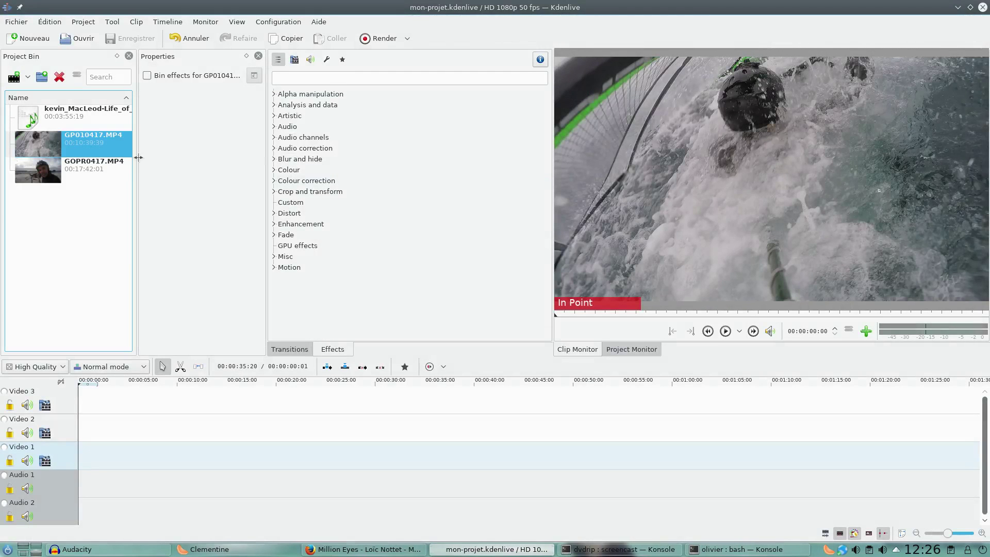
{"action": "left_click", "coordinate": [93, 167]}
{"action": "left_click", "coordinate": [102, 147]}
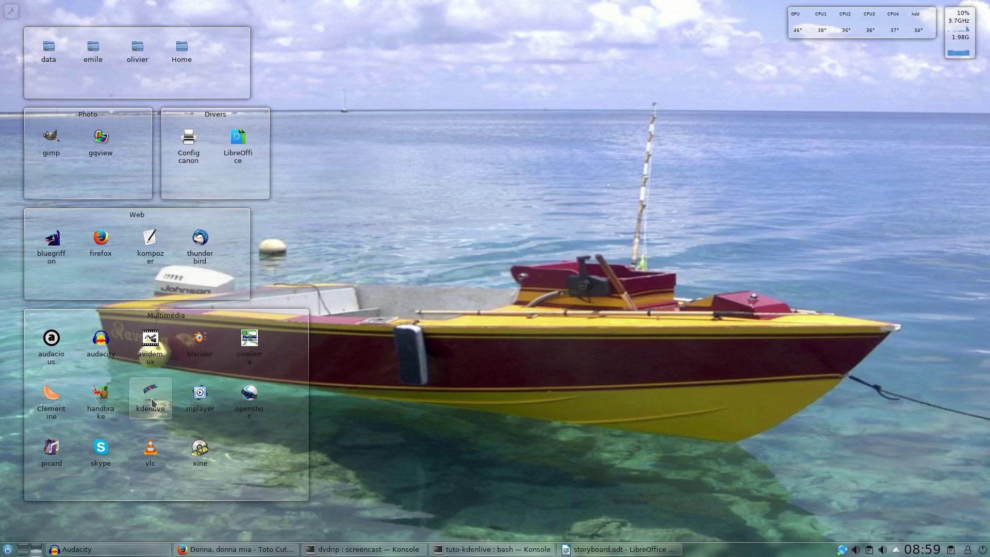
- Launch Kdenlive from the desktop and load the saved window layout
{"action": "left_click", "coordinate": [150, 401]}
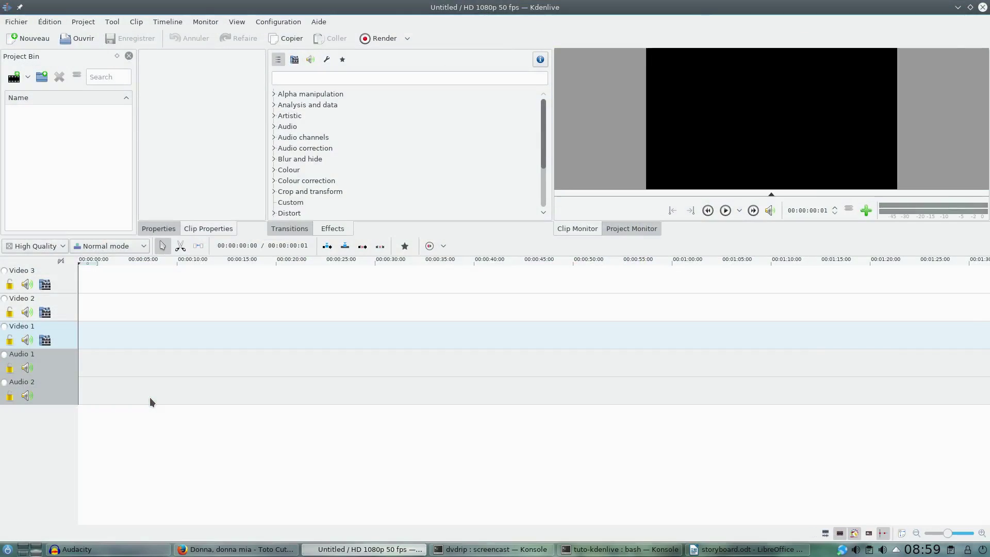
{"action": "left_click", "coordinate": [236, 22]}
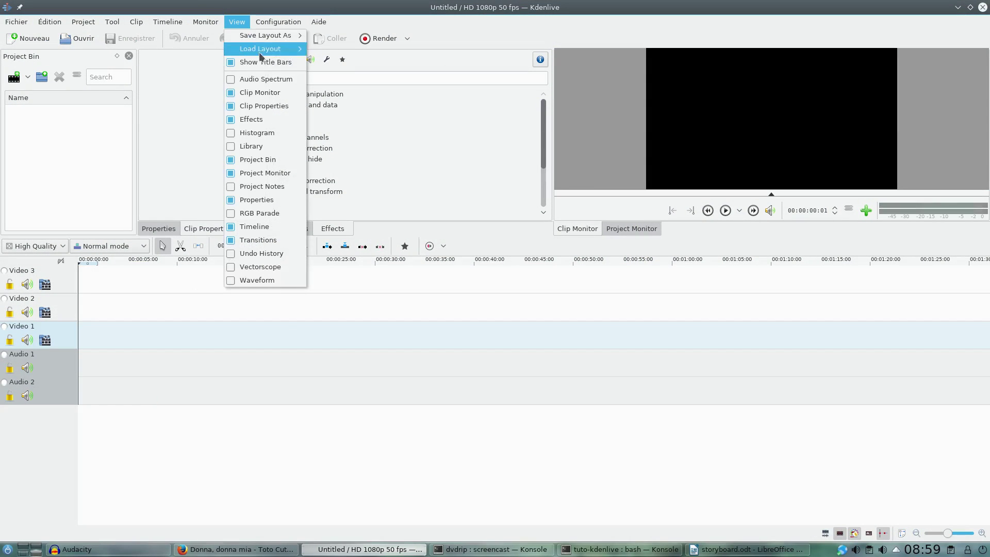
{"action": "mouse_move", "coordinate": [279, 48]}
{"action": "left_click", "coordinate": [322, 48]}
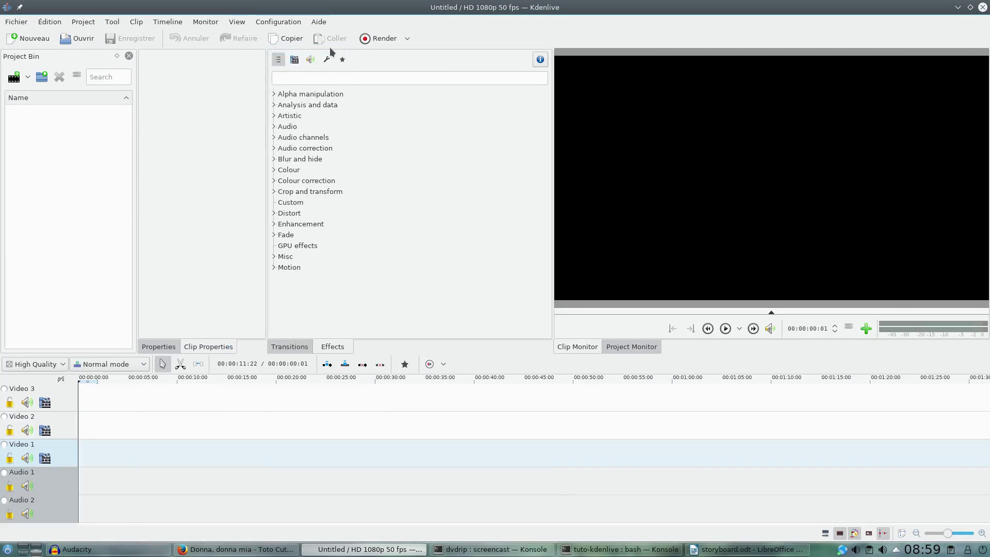
- Reopen the recently used project mon-projet.kdenlive
{"action": "left_click", "coordinate": [21, 26]}
{"action": "mouse_move", "coordinate": [69, 64]}
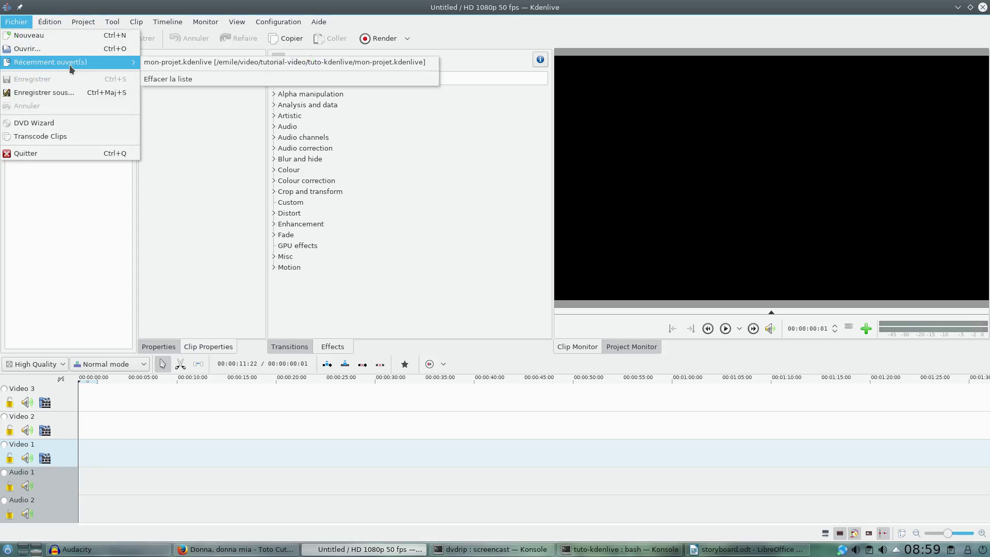
{"action": "left_click", "coordinate": [221, 63]}
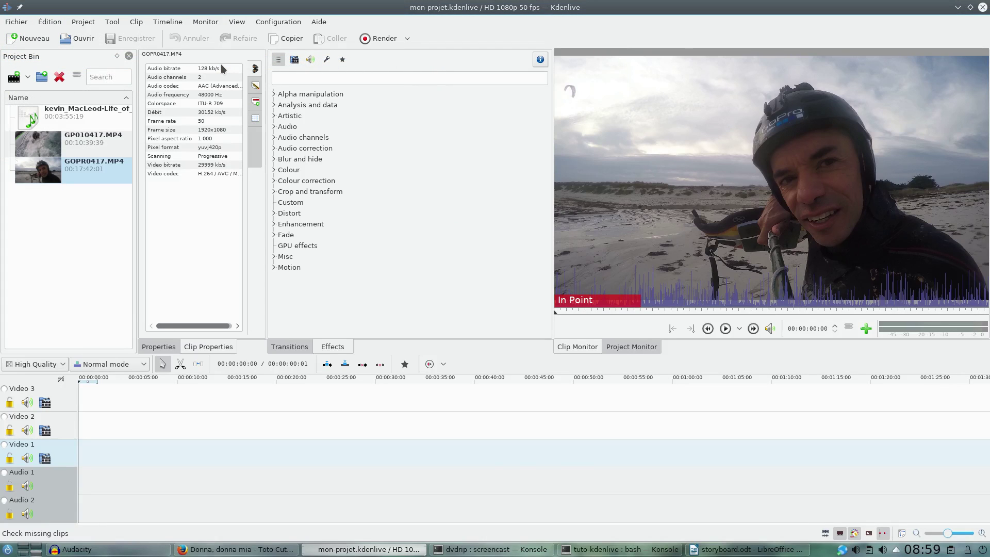
- Enable proxy clips for GP010417.MP4 and GOPR0417.MP4 together
{"action": "left_click", "coordinate": [84, 143]}
{"action": "left_click", "coordinate": [82, 166], "text": "ctrl"}
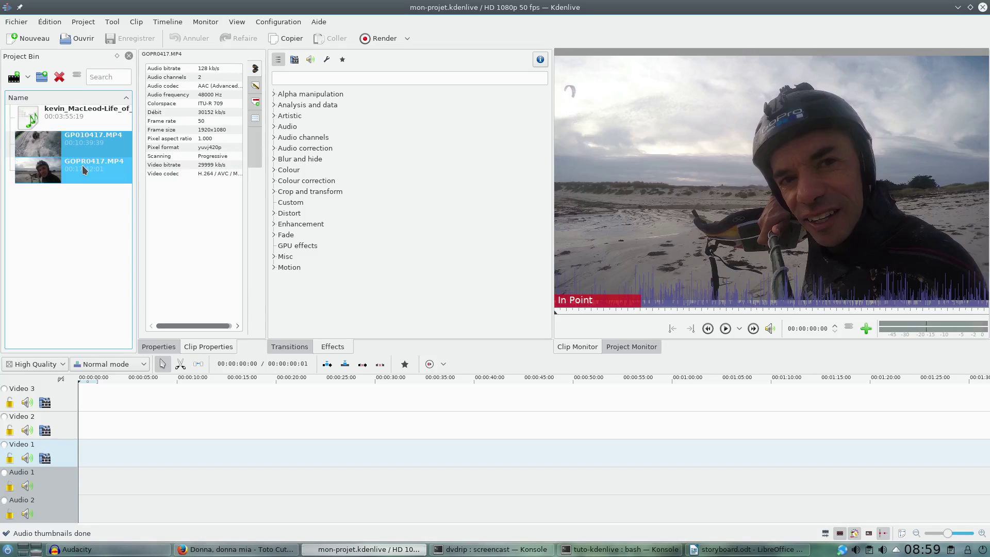
{"action": "left_click", "coordinate": [81, 22]}
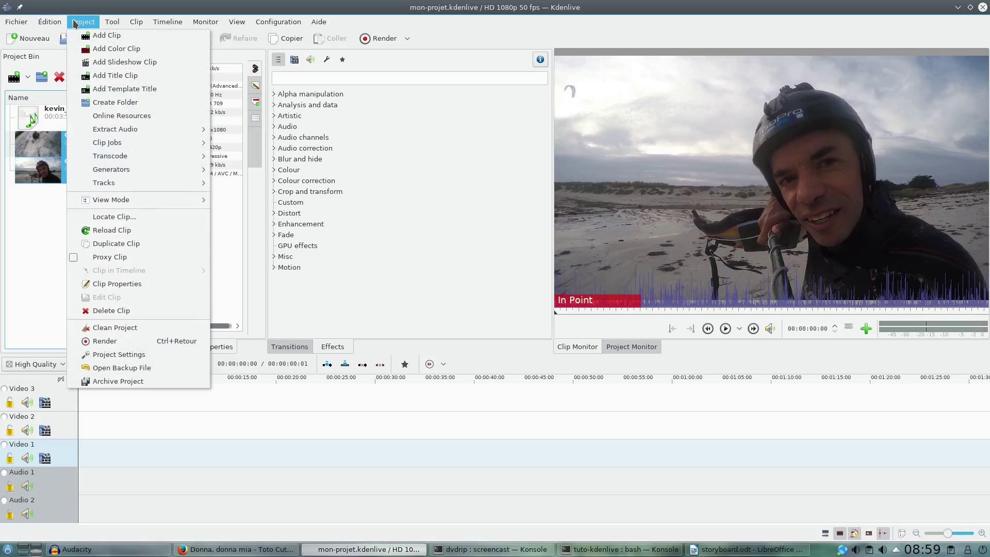
{"action": "left_click", "coordinate": [75, 262]}
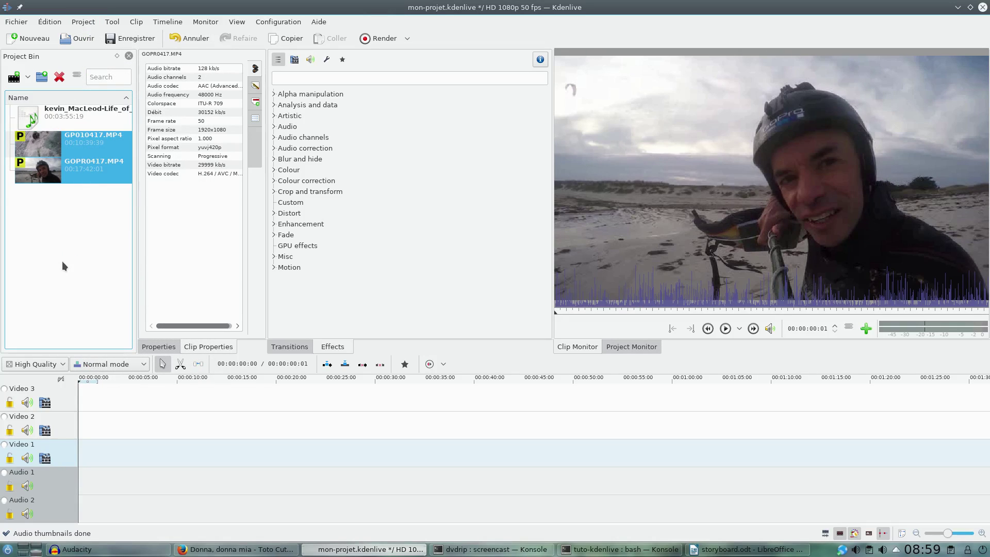
- View both proxied video clips in the clip monitor and play GP010417.MP4
{"action": "left_click", "coordinate": [81, 168]}
{"action": "left_click", "coordinate": [58, 139]}
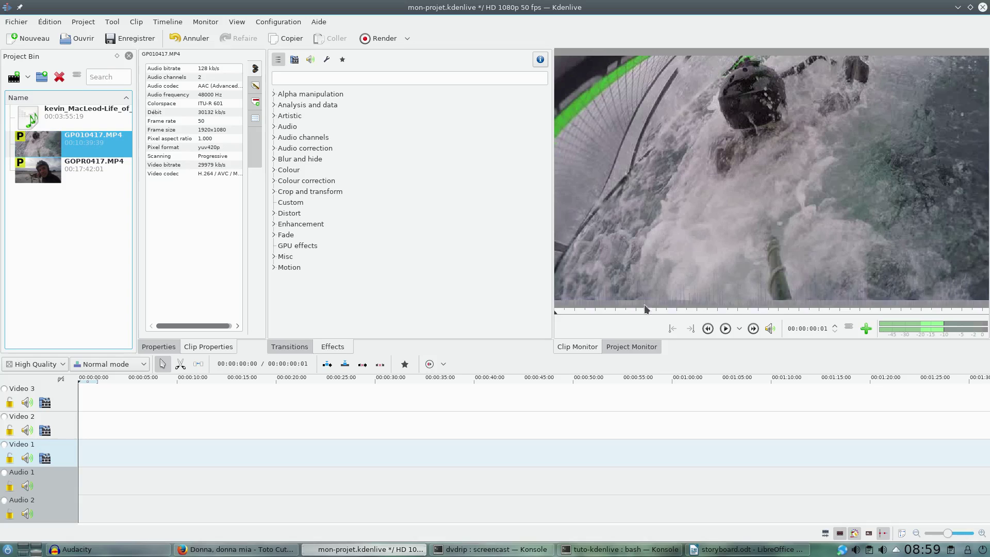
{"action": "left_click", "coordinate": [726, 329]}
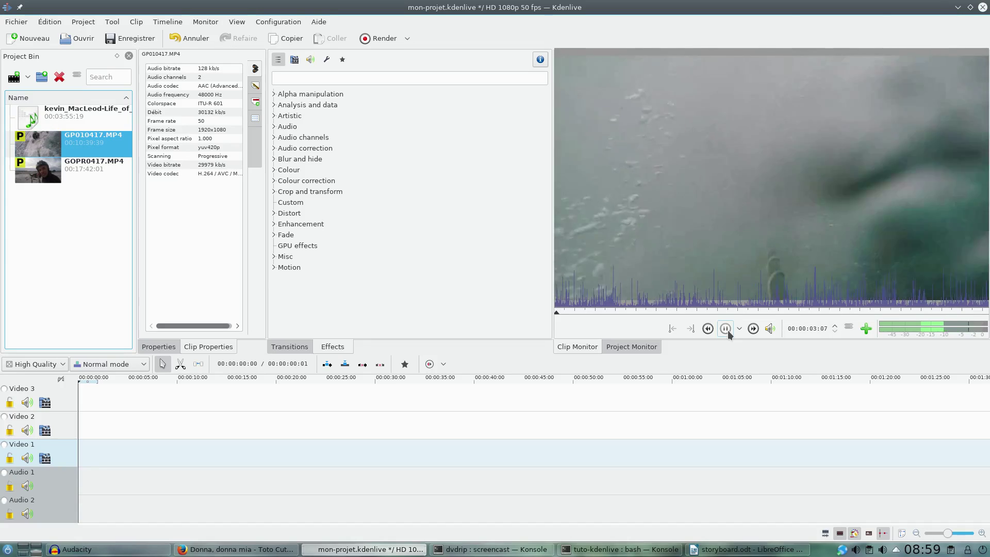
- Stop the clip playback, place kevin_MacLeod-Life_of_Riley.mp3 at the start of the Audio 1 track, and fit the whole project in the timeline
{"action": "left_click", "coordinate": [727, 330]}
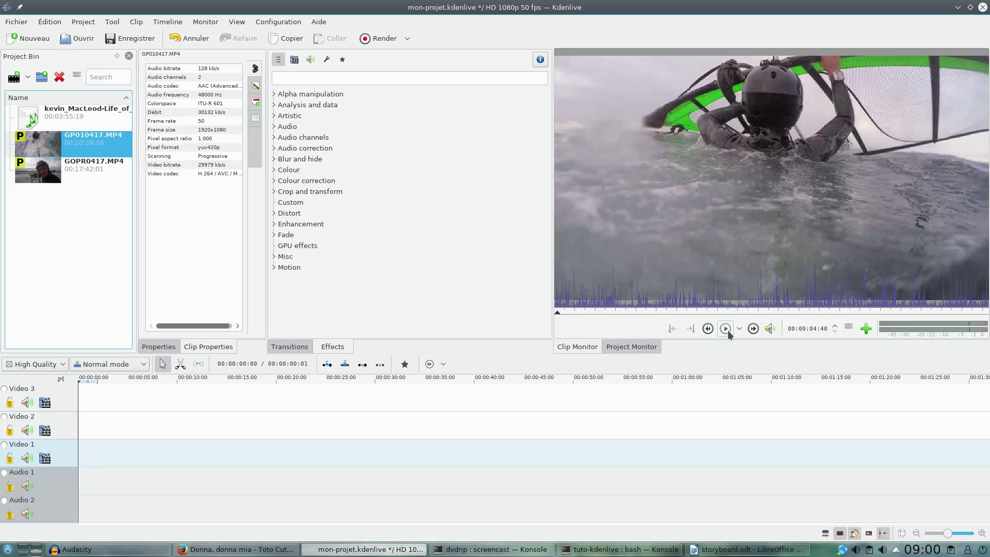
{"action": "left_click", "coordinate": [78, 121]}
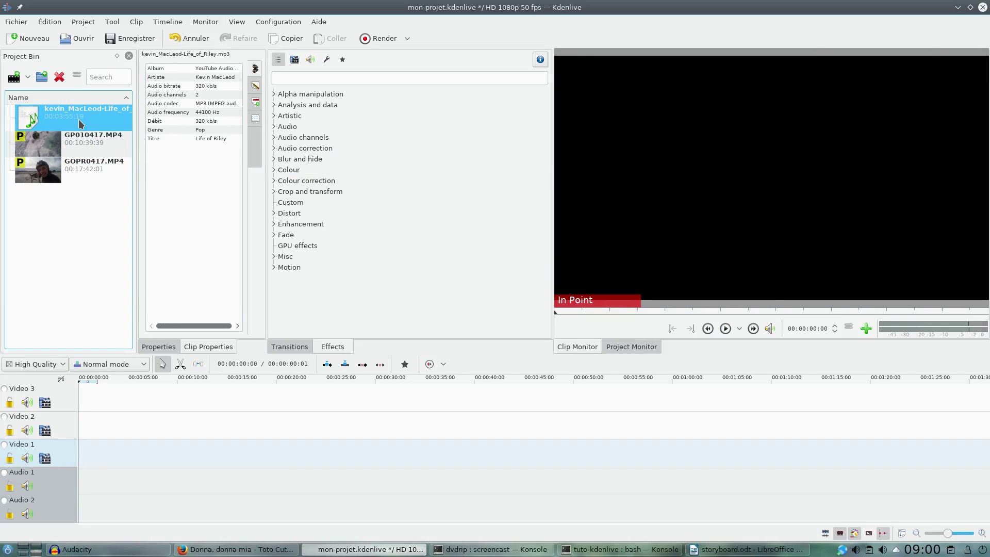
{"action": "left_click_drag", "start_coordinate": [91, 133], "coordinate": [80, 481]}
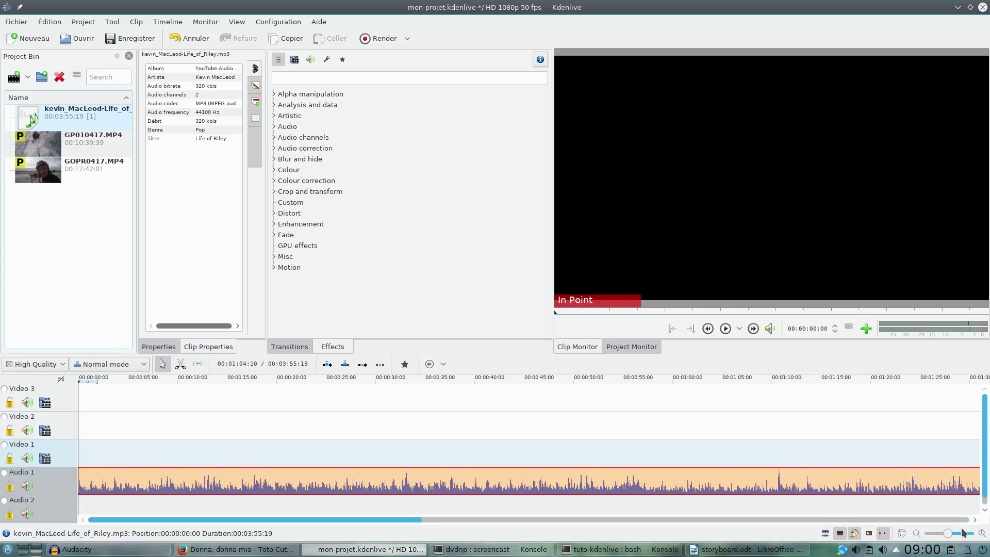
{"action": "left_click", "coordinate": [917, 533]}
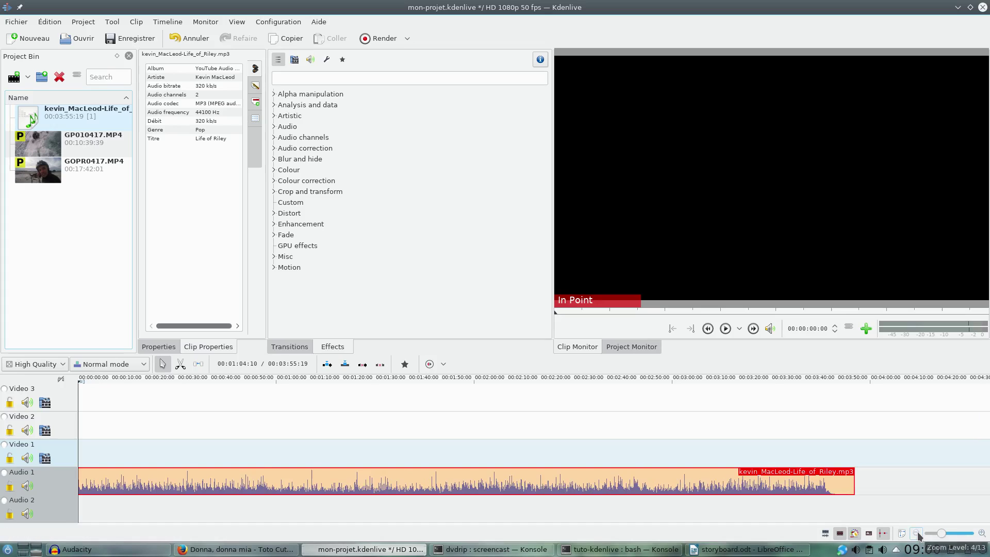
{"action": "left_click", "coordinate": [982, 534]}
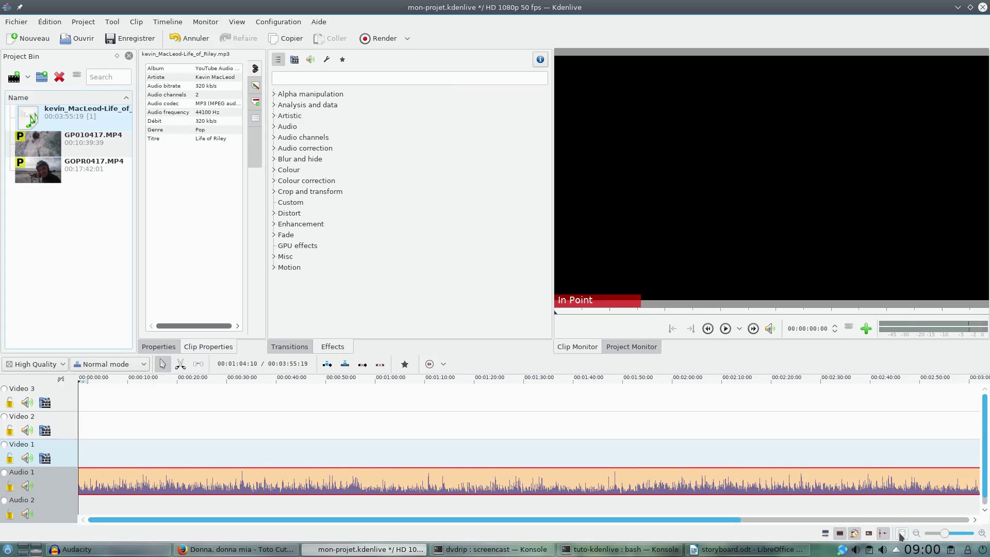
{"action": "left_click", "coordinate": [901, 535]}
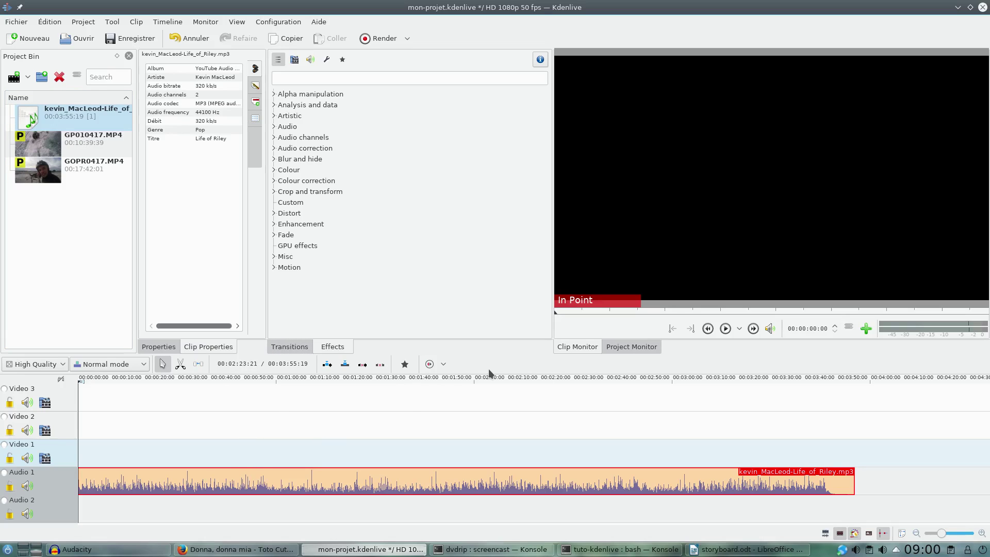
- Mark GP010417.MP4 from 00:01:09:03 to 00:01:23:23 and place that section at the start of the Video 3 track
{"action": "left_click", "coordinate": [104, 143]}
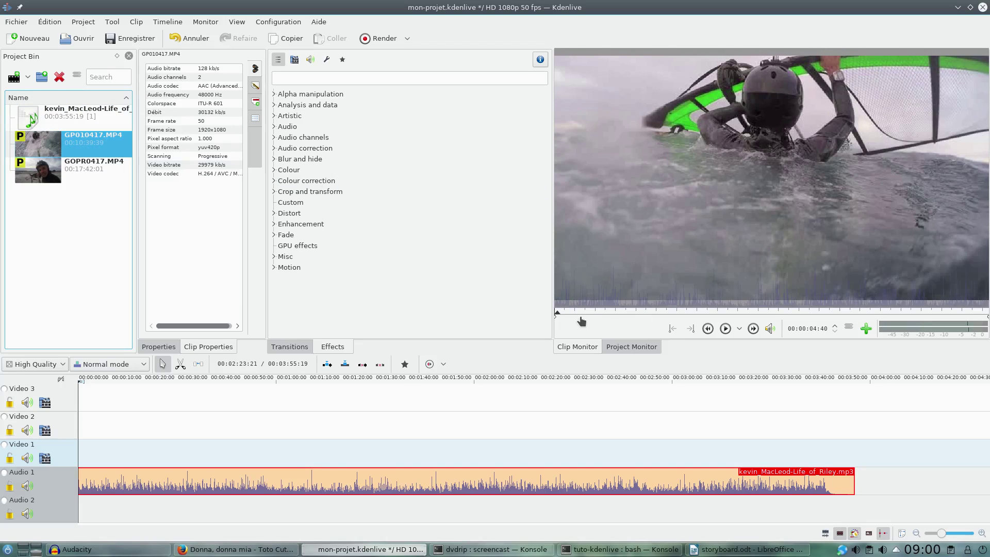
{"action": "left_click_drag", "start_coordinate": [581, 318], "coordinate": [699, 316]}
{"action": "left_click", "coordinate": [601, 316]}
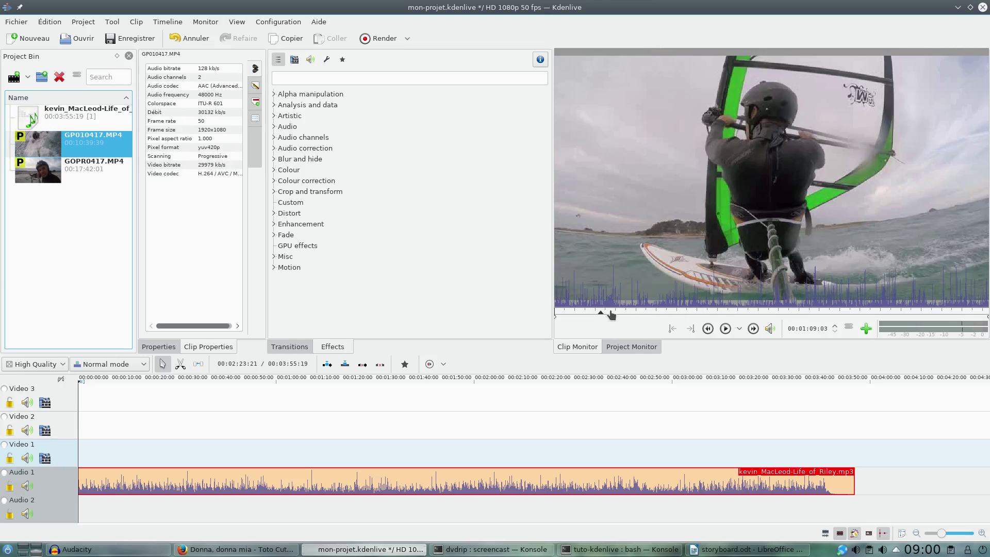
{"action": "left_click", "coordinate": [673, 331]}
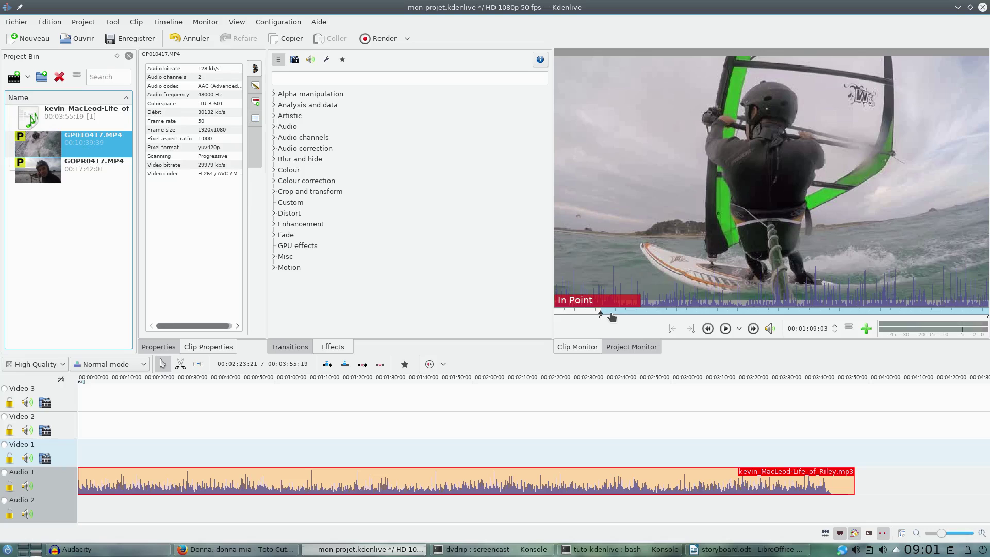
{"action": "left_click", "coordinate": [611, 315]}
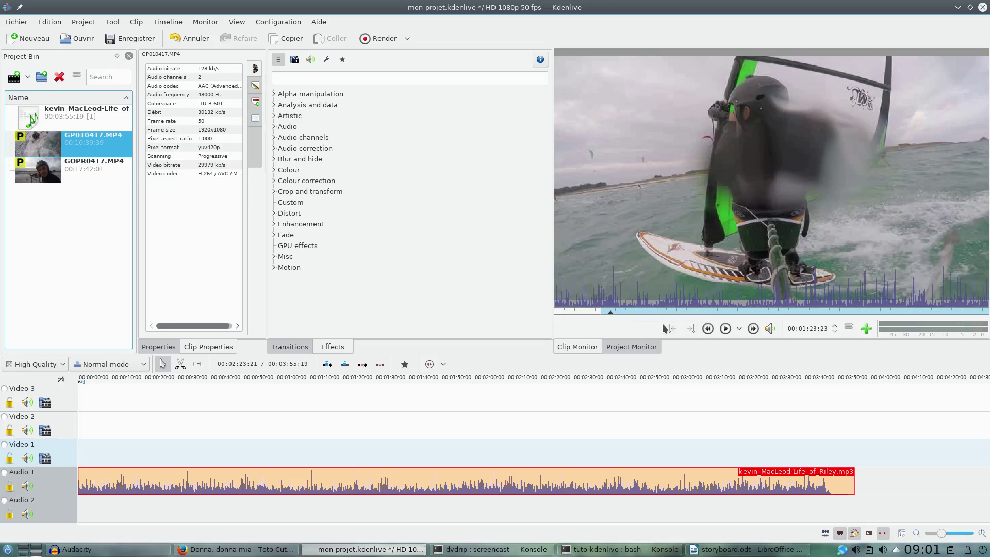
{"action": "left_click", "coordinate": [691, 328]}
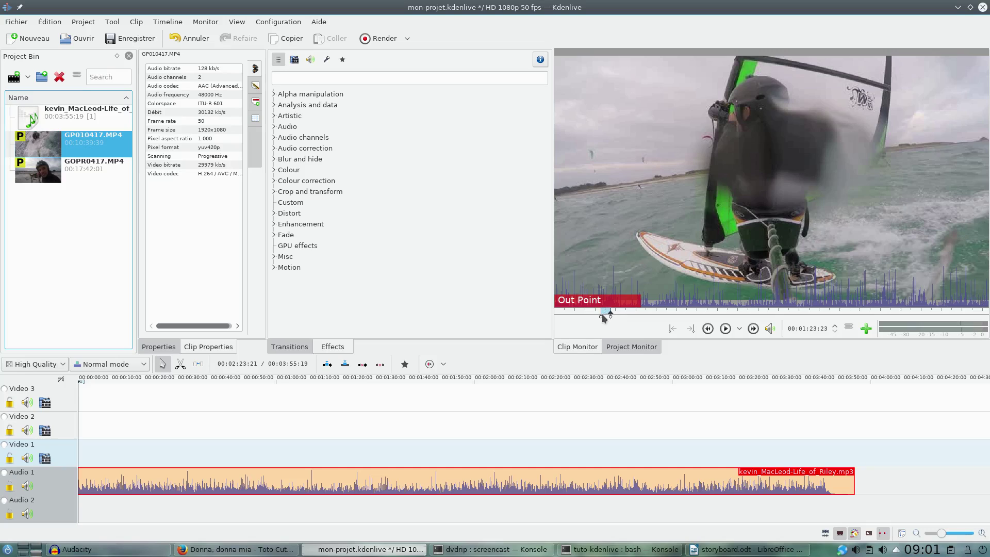
{"action": "mouse_move", "coordinate": [602, 314]}
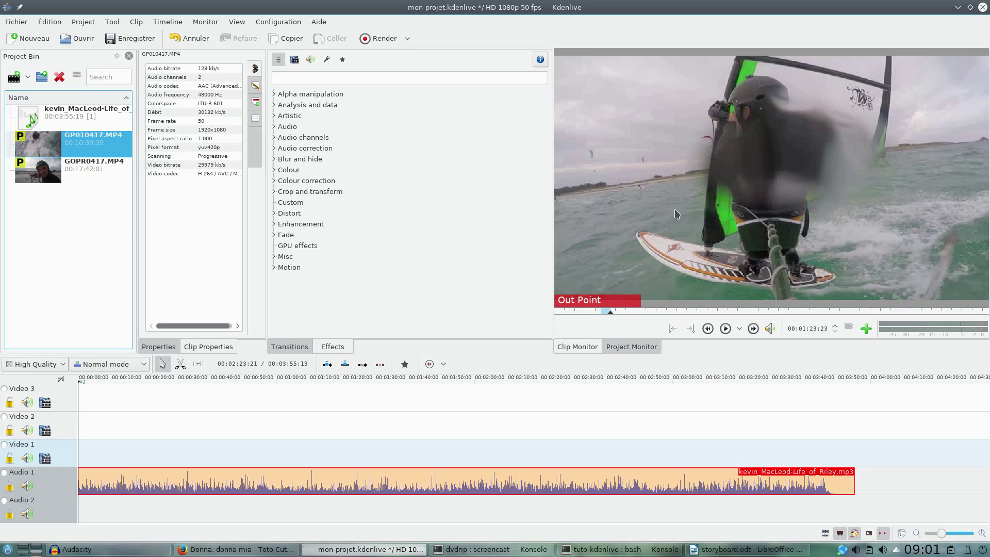
{"action": "left_click_drag", "start_coordinate": [690, 209], "coordinate": [58, 406]}
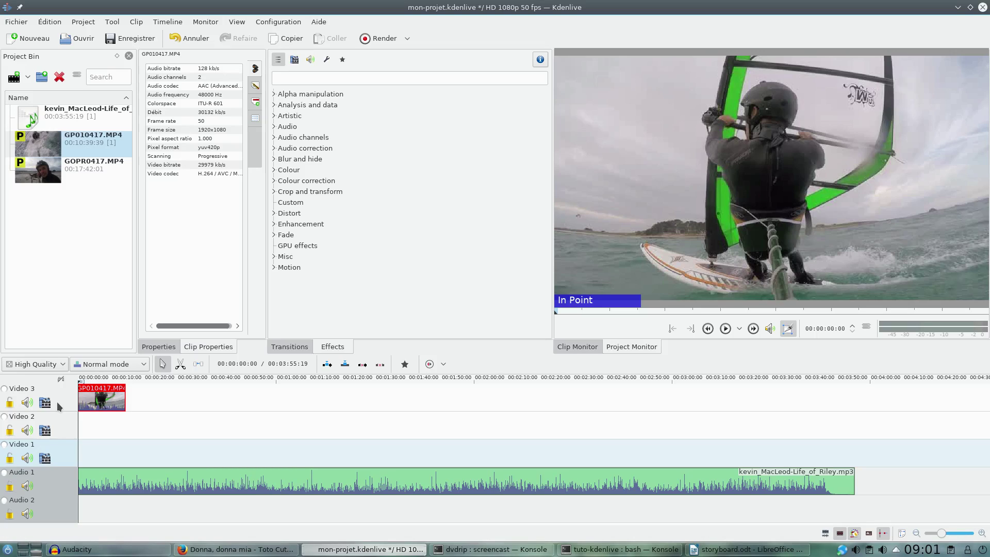
- Mark GP010417.MP4 from 00:05:44:27 to 00:06:25:26 and place that section on Video 2, starting where the first video section ends
{"action": "left_click", "coordinate": [94, 140]}
{"action": "left_click", "coordinate": [671, 312]}
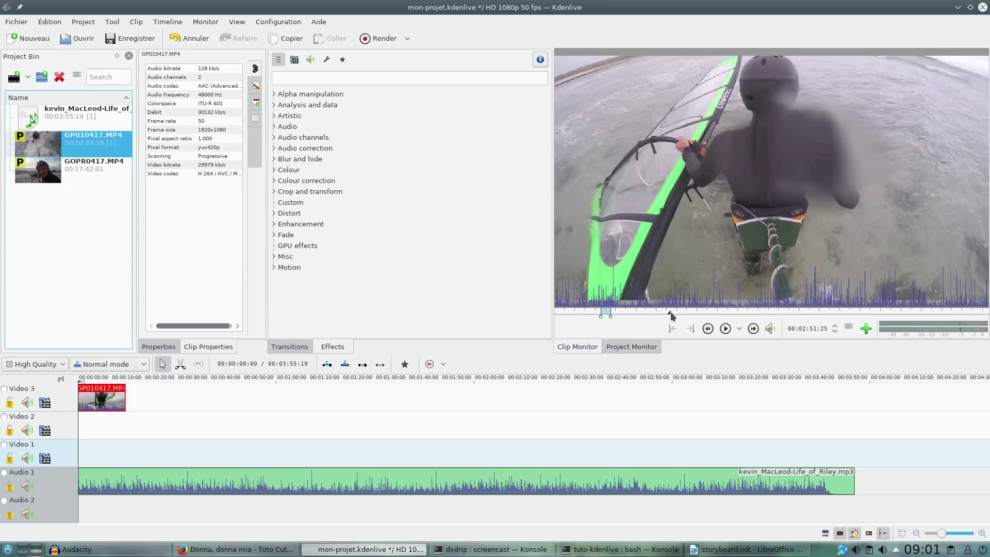
{"action": "left_click", "coordinate": [705, 313]}
{"action": "left_click", "coordinate": [719, 313]}
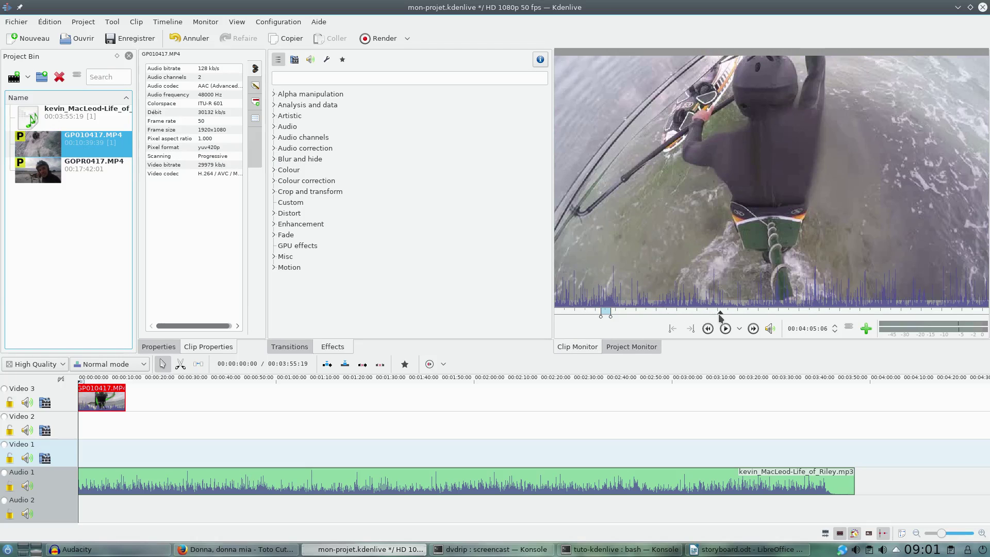
{"action": "left_click", "coordinate": [741, 312]}
{"action": "left_click_drag", "start_coordinate": [742, 310], "coordinate": [789, 310]}
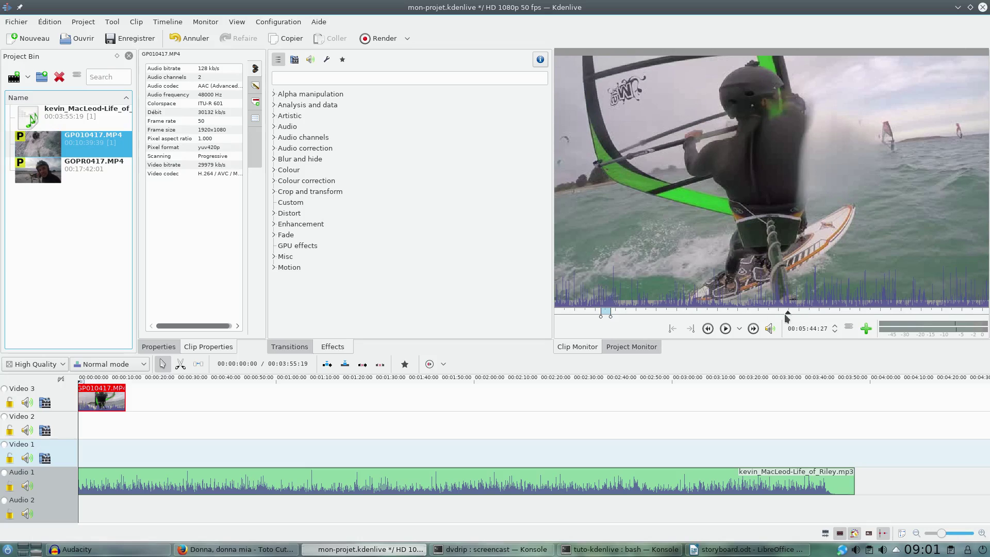
{"action": "left_click", "coordinate": [673, 328]}
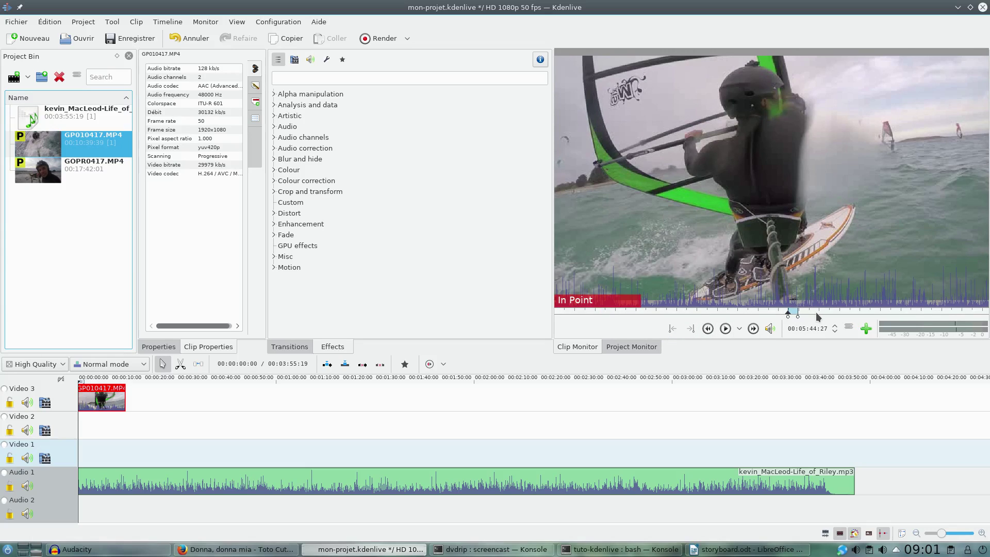
{"action": "left_click", "coordinate": [817, 312]}
{"action": "left_click", "coordinate": [691, 328]}
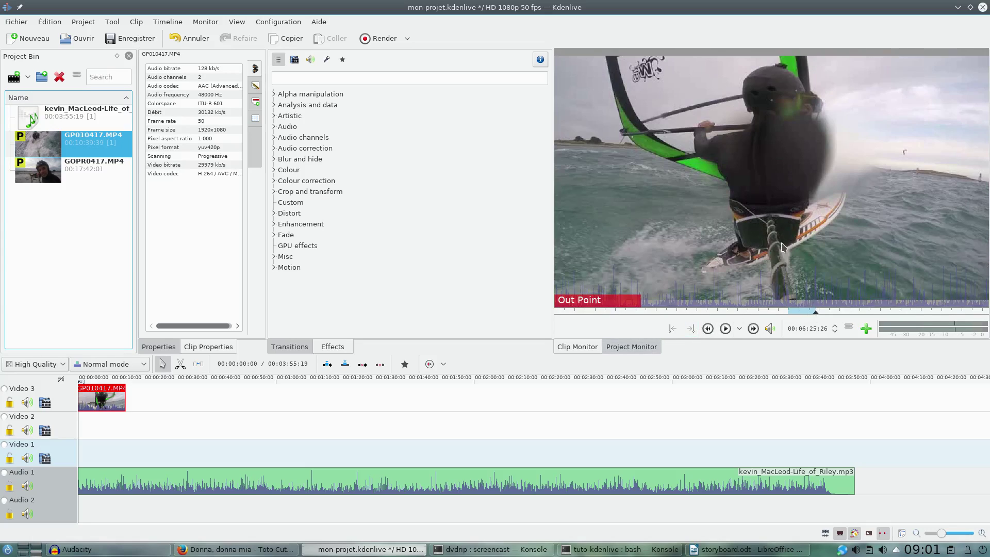
{"action": "left_click_drag", "start_coordinate": [782, 248], "coordinate": [127, 427]}
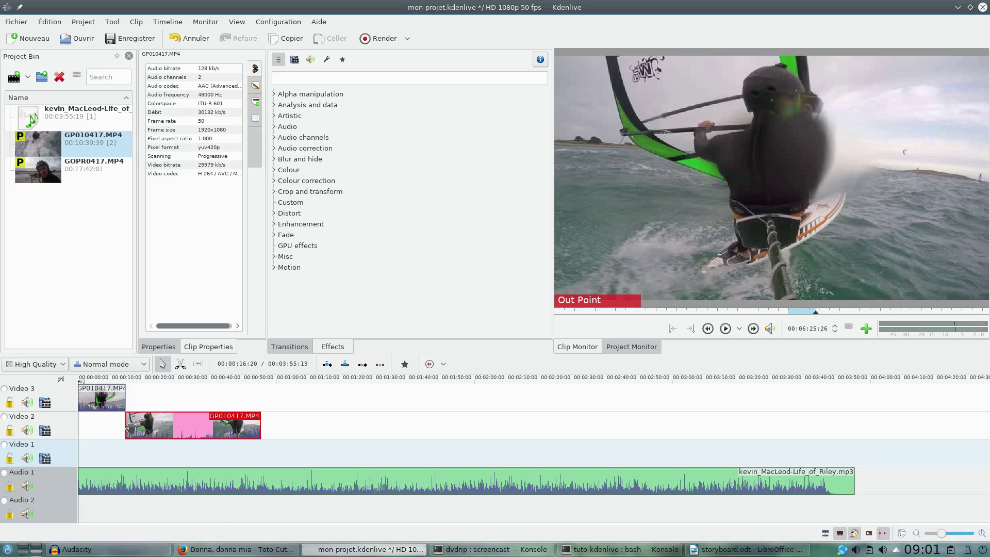
- Mark GOPR0417.MP4 from 00:04:09:21 to 00:04:58:28 and place that section on Video 3, starting where the Video 2 section ends
{"action": "left_click", "coordinate": [88, 173]}
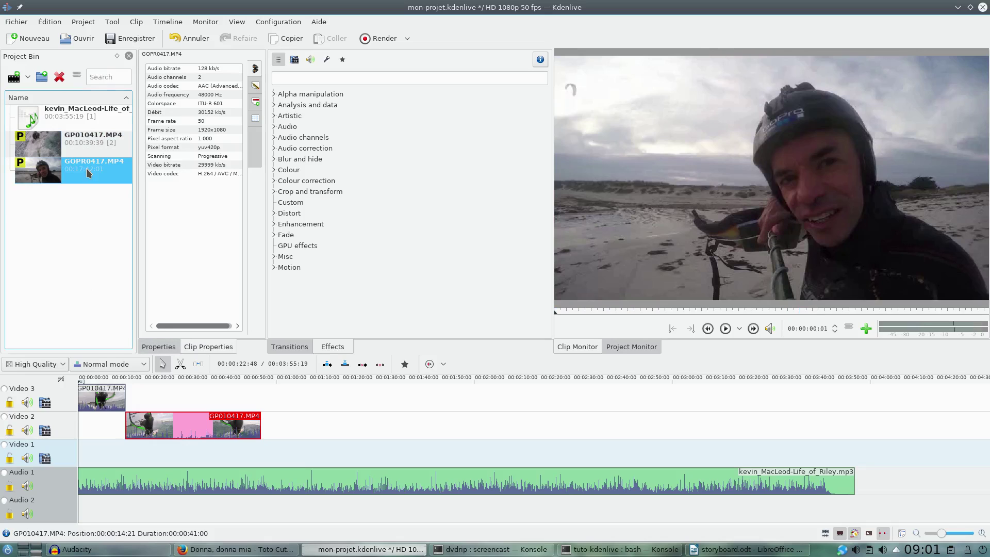
{"action": "left_click", "coordinate": [626, 313]}
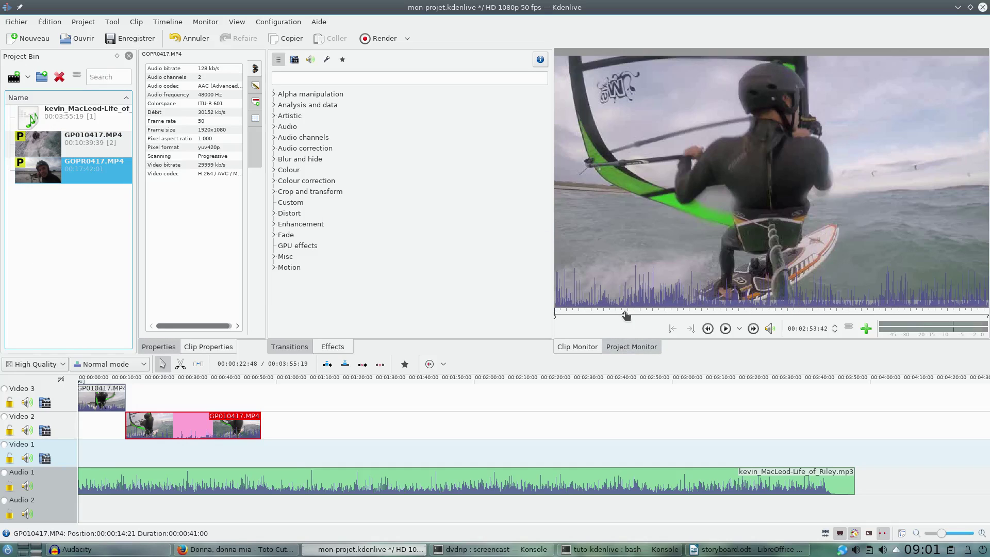
{"action": "left_click", "coordinate": [656, 314]}
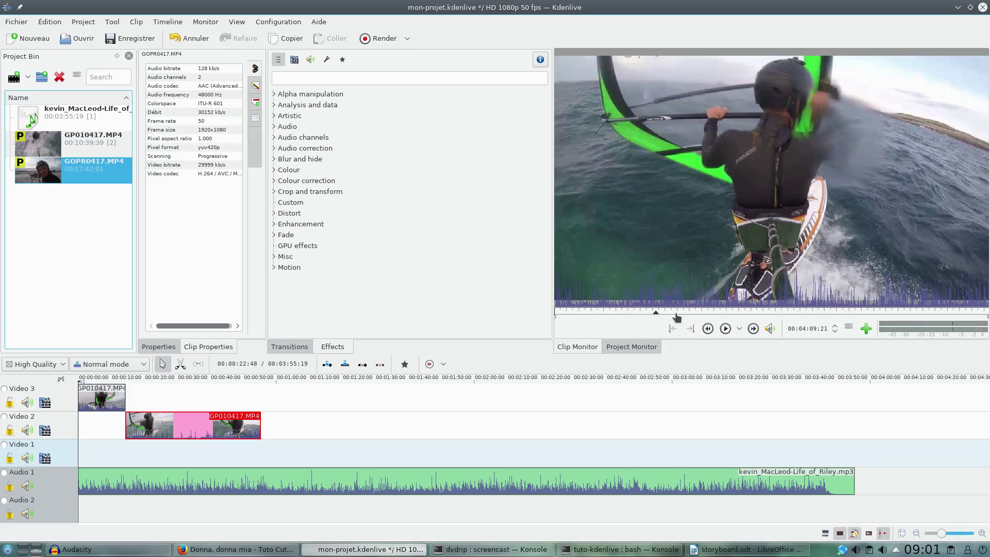
{"action": "key", "text": "i"}
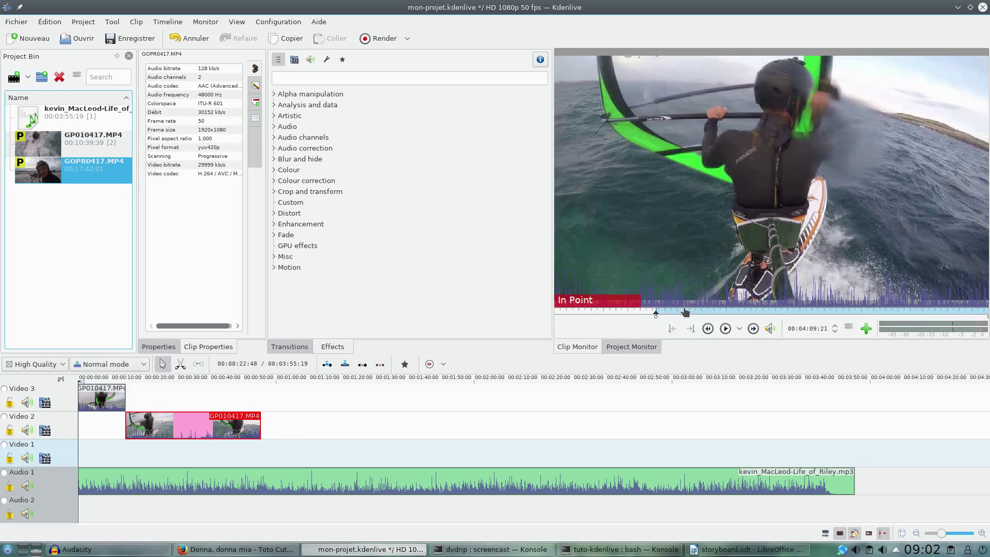
{"action": "left_click", "coordinate": [685, 314]}
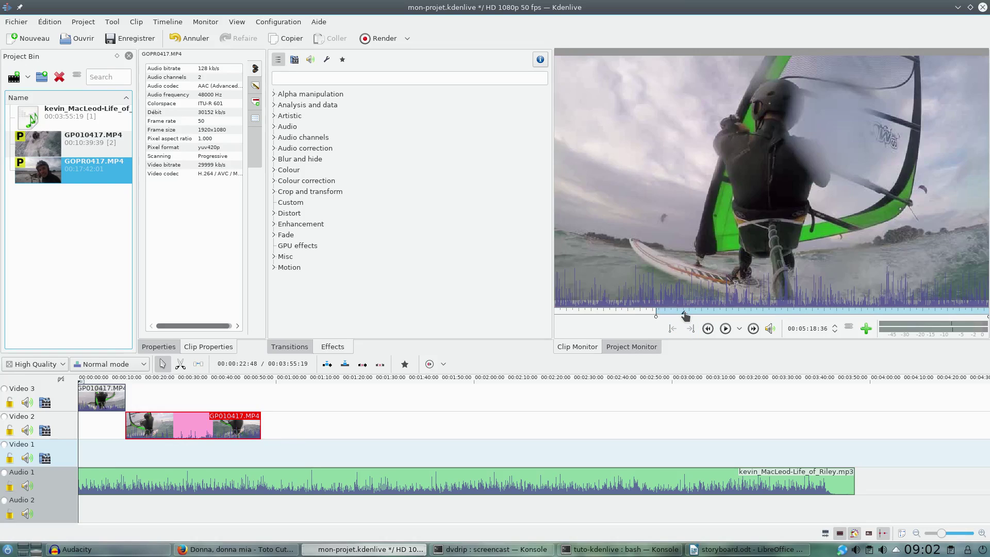
{"action": "left_click_drag", "start_coordinate": [685, 314], "coordinate": [676, 315]}
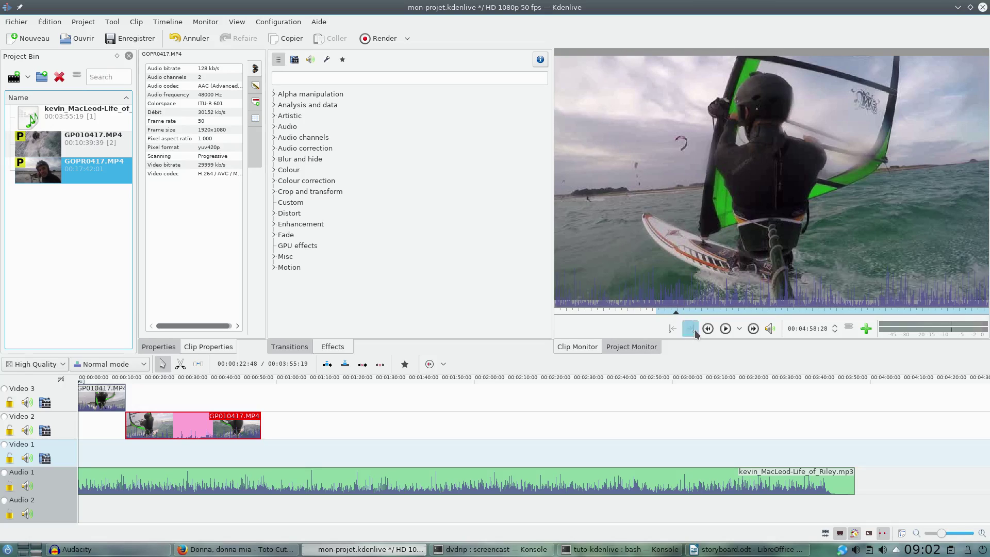
{"action": "left_click", "coordinate": [690, 329]}
{"action": "left_click_drag", "start_coordinate": [772, 175], "coordinate": [261, 405]}
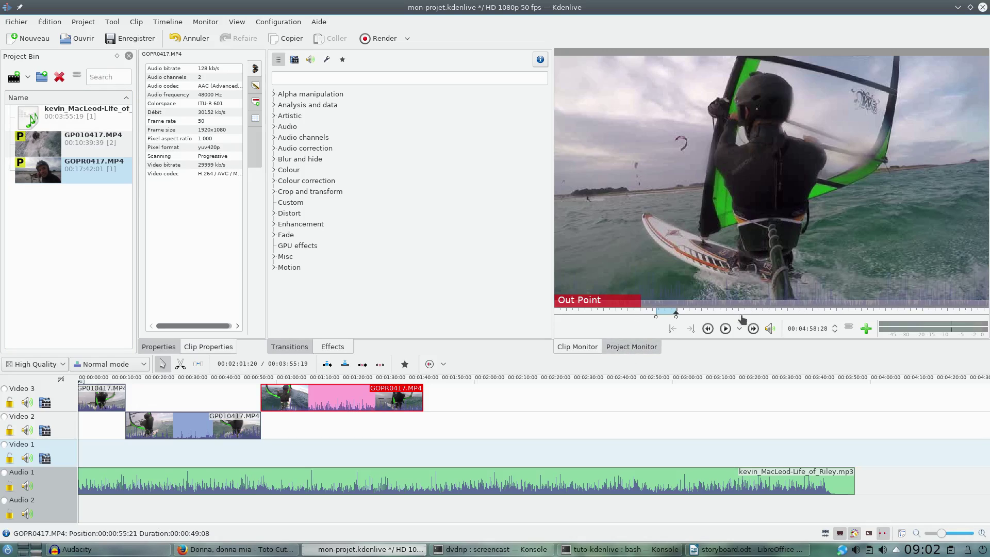
- Mark GOPR0417.MP4 from 00:08:31:23 to 00:09:53:17 and place that section on Video 2, starting where the last Video 3 section ends
{"action": "left_click", "coordinate": [765, 317]}
{"action": "left_click", "coordinate": [672, 328]}
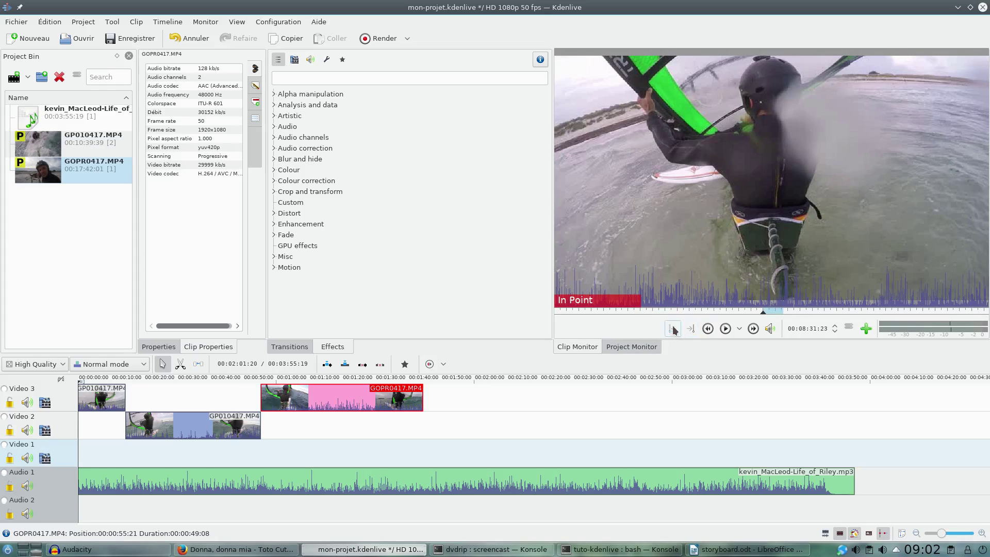
{"action": "left_click", "coordinate": [797, 315]}
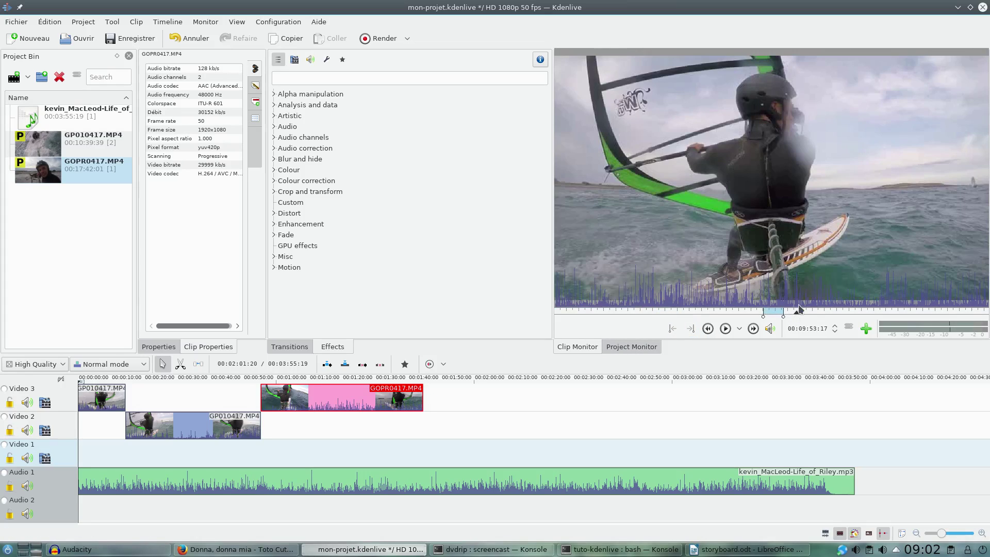
{"action": "left_click", "coordinate": [690, 329]}
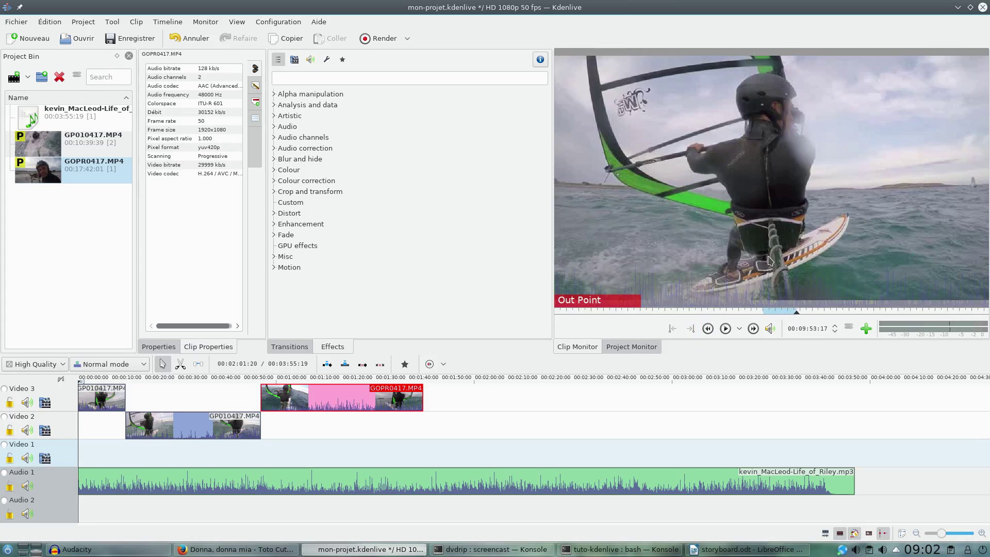
{"action": "left_click_drag", "start_coordinate": [768, 268], "coordinate": [415, 424]}
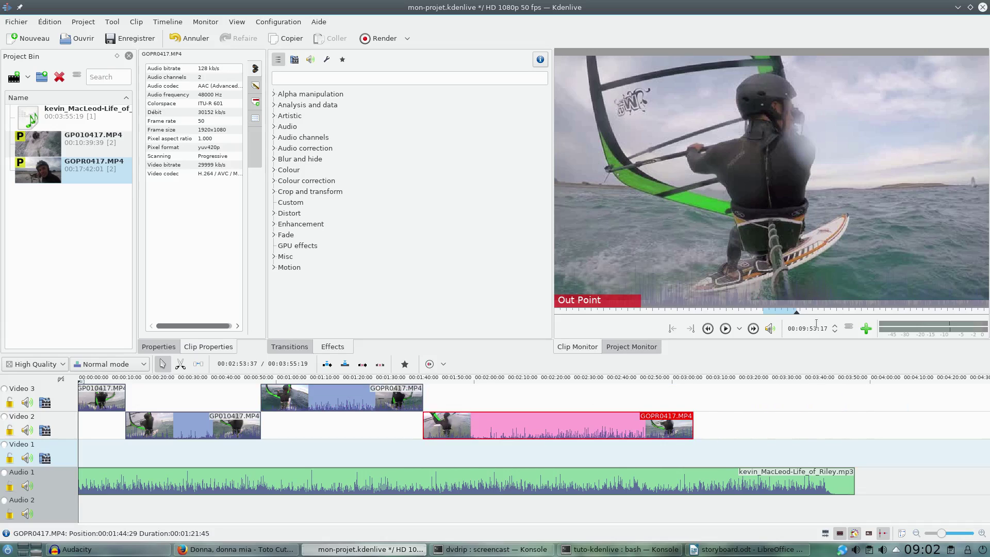
- Mark GOPR0417.MP4 from 00:13:07:18 to 00:14:00:13 and place that section on Video 3, directly following the last Video 2 section
{"action": "left_click", "coordinate": [877, 316]}
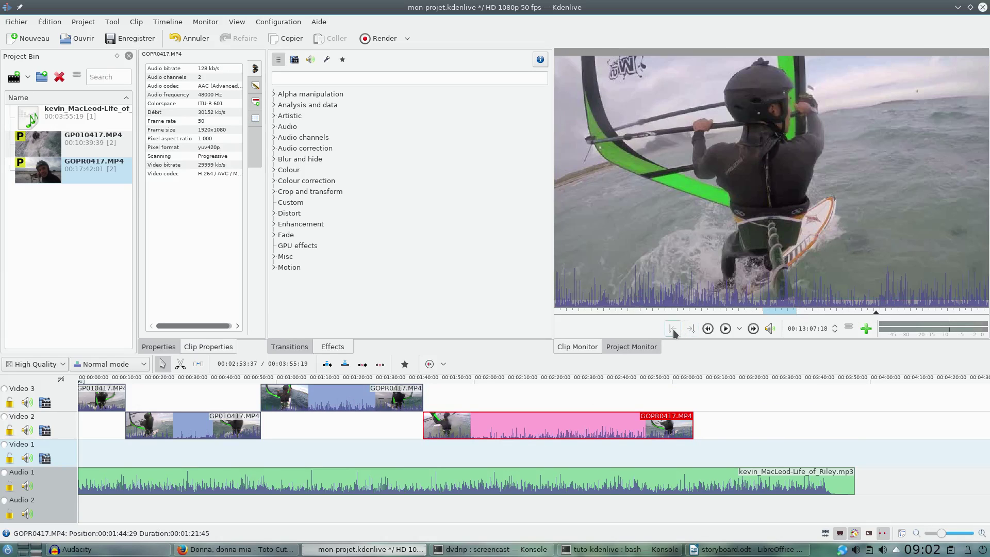
{"action": "left_click", "coordinate": [672, 328]}
{"action": "left_click", "coordinate": [898, 314]}
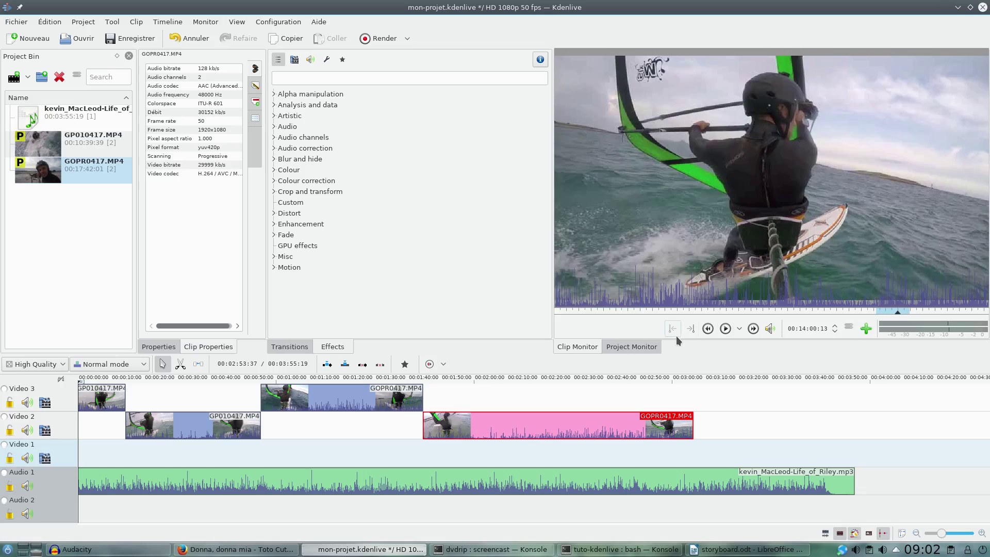
{"action": "left_click", "coordinate": [691, 329]}
{"action": "left_click_drag", "start_coordinate": [763, 302], "coordinate": [694, 398]}
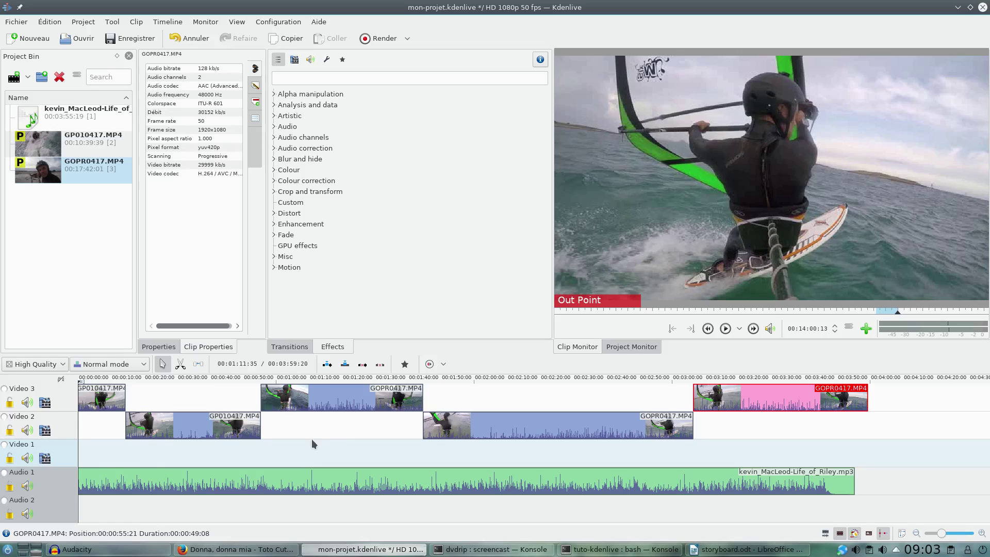
- Play the assembled timeline in the project monitor from within the first video section
{"action": "left_click", "coordinate": [105, 433]}
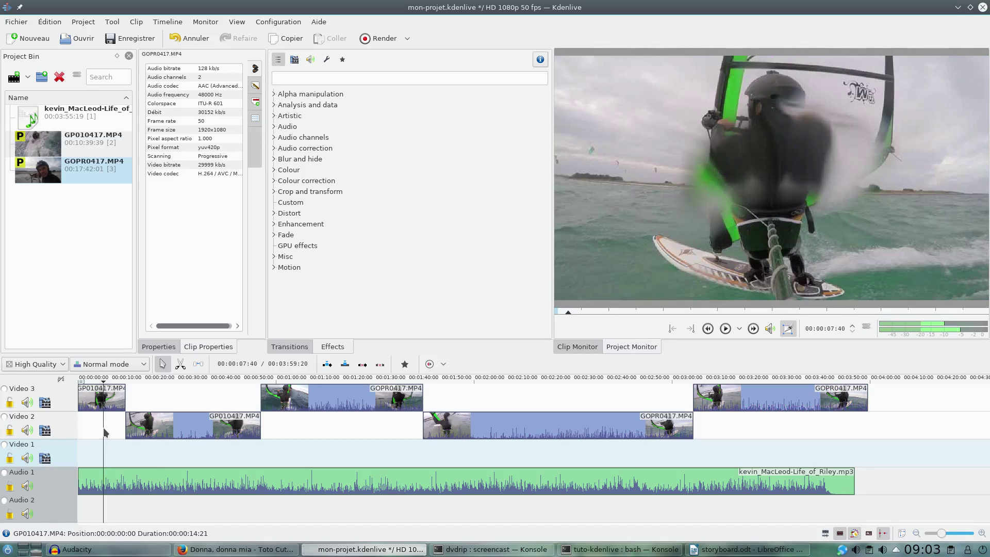
{"action": "left_click", "coordinate": [725, 328]}
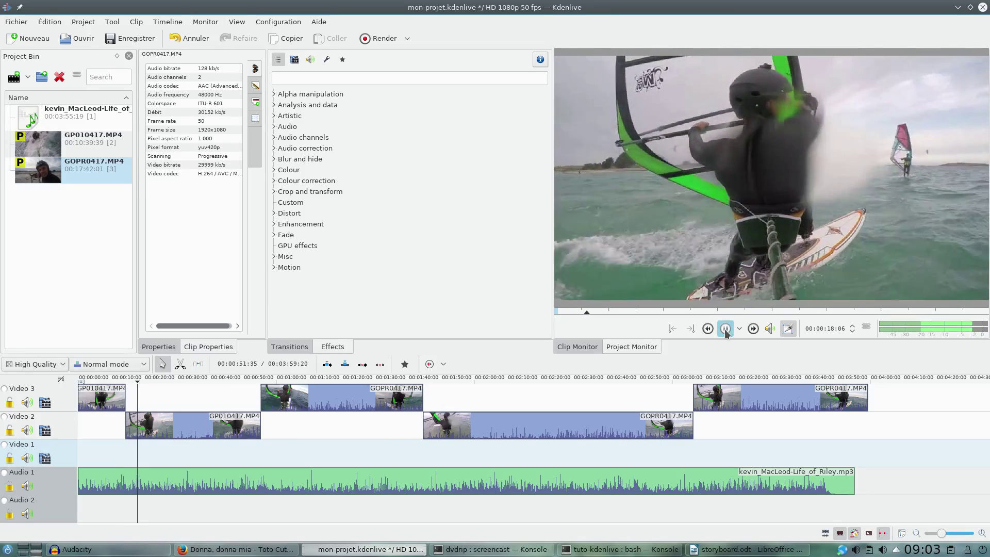
- Stop playback and replay the cut between the first Video 3 section and the first Video 2 section
{"action": "left_click", "coordinate": [726, 329]}
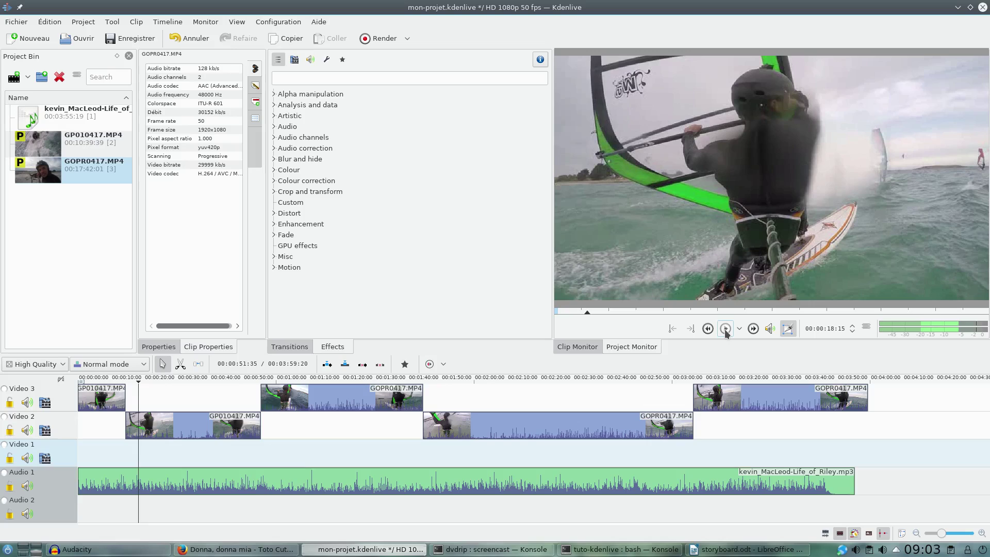
{"action": "left_click", "coordinate": [117, 428]}
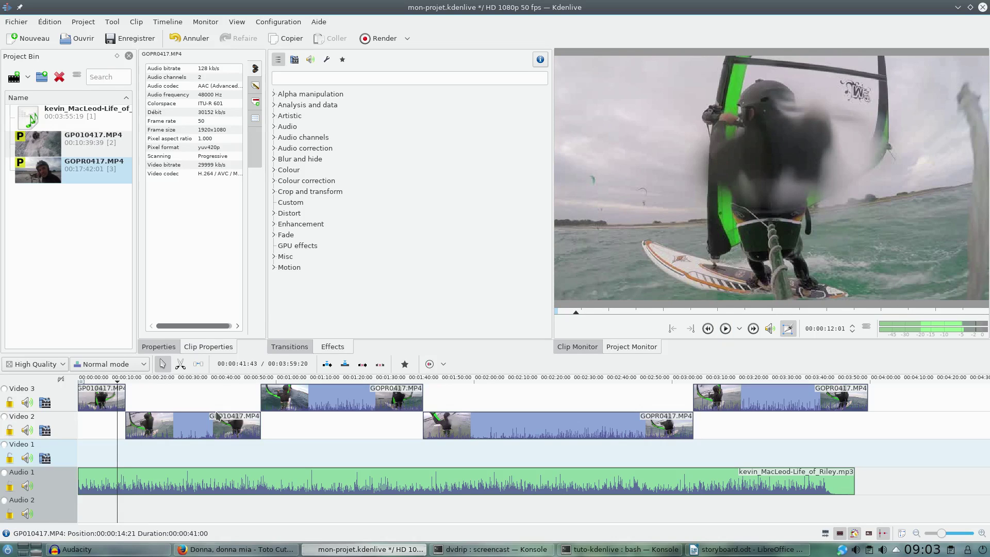
{"action": "left_click", "coordinate": [725, 330]}
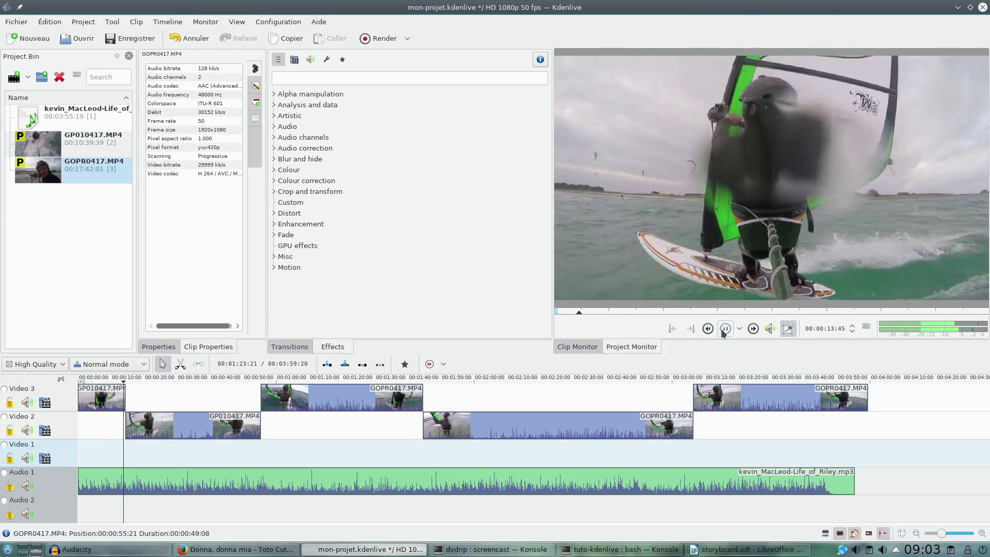
{"action": "left_click", "coordinate": [725, 330]}
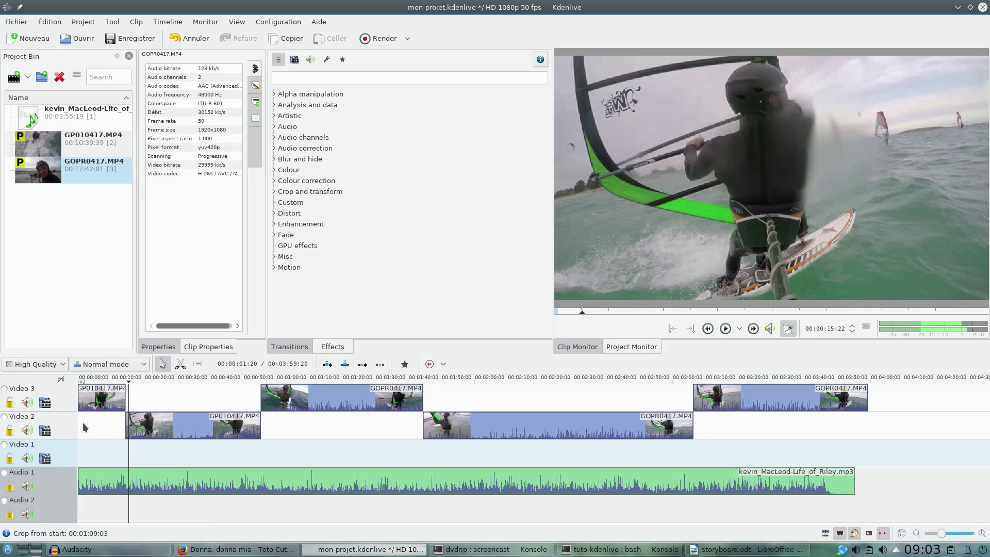
- Shift the first Video 2 section to start at about 00:00:12:42, overlapping the first Video 3 section, and add a Dissolve transition on the overlap
{"action": "left_click", "coordinate": [143, 424]}
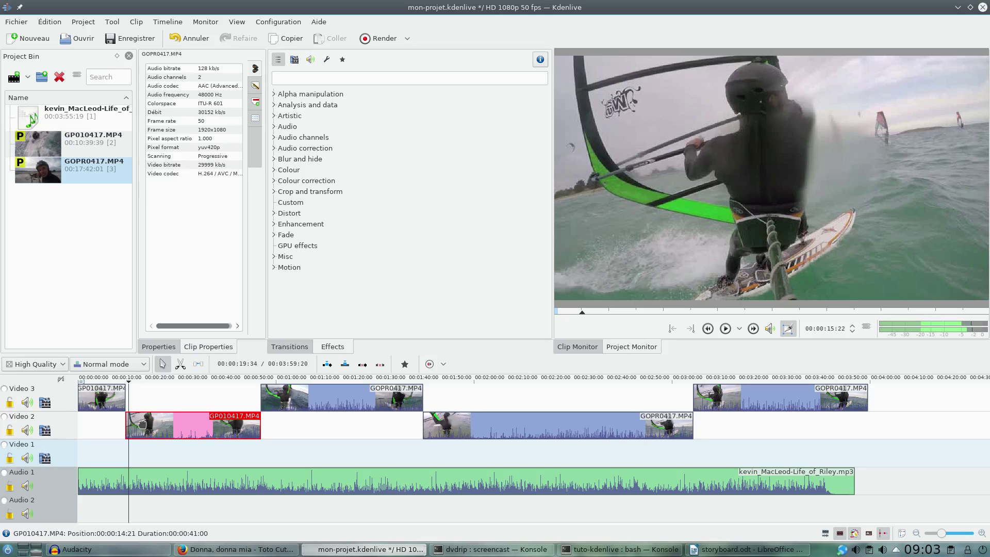
{"action": "left_click_drag", "start_coordinate": [137, 424], "coordinate": [132, 424]}
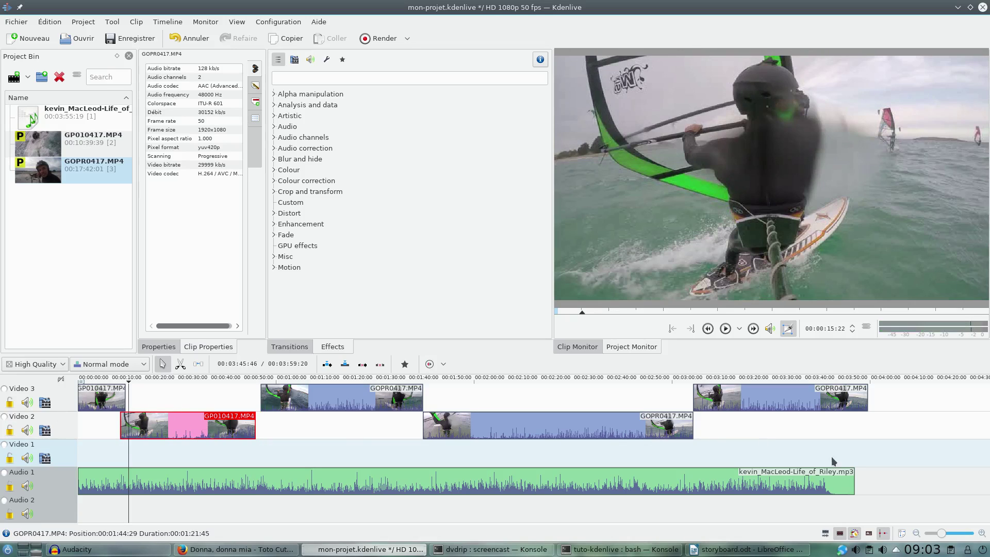
{"action": "left_click", "coordinate": [983, 534]}
{"action": "left_click", "coordinate": [982, 535]}
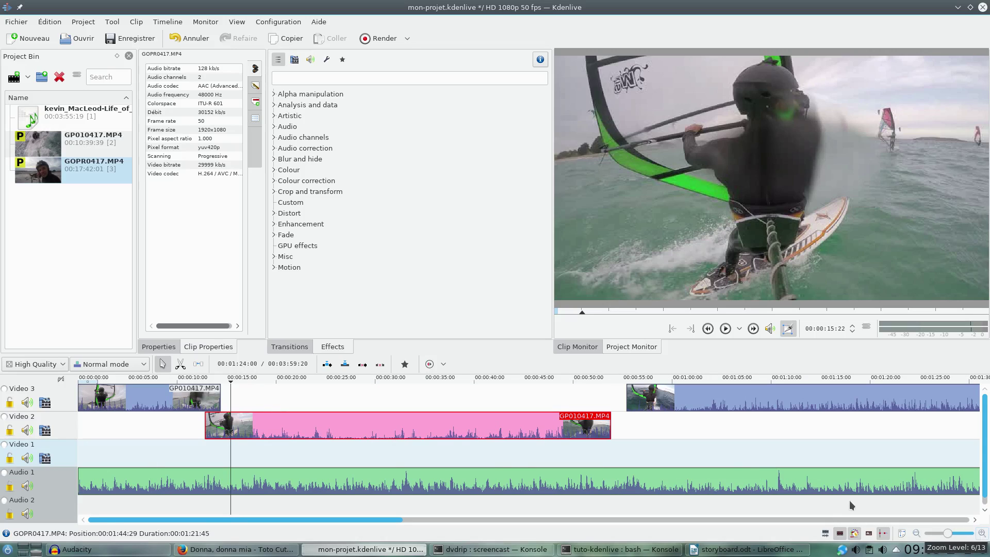
{"action": "left_click", "coordinate": [219, 411]}
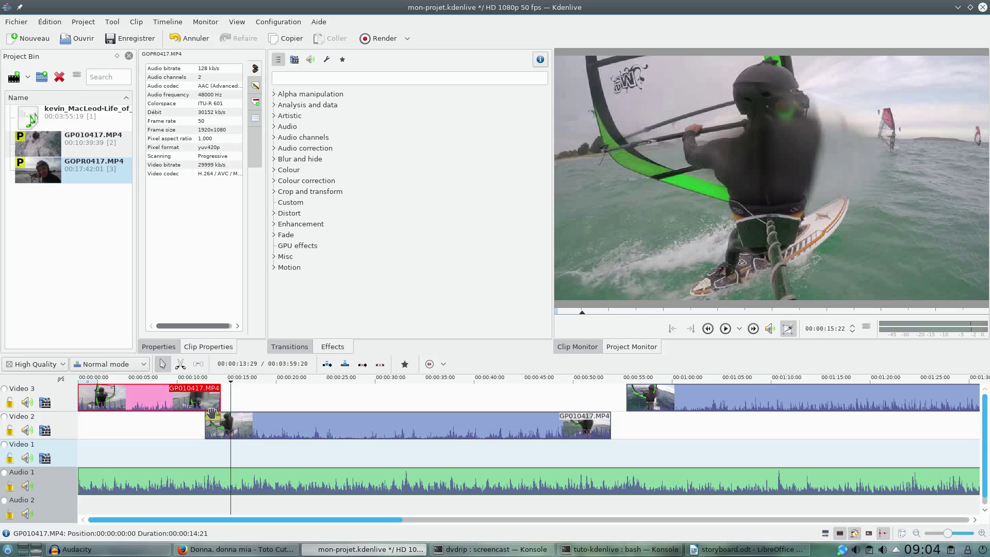
{"action": "left_click", "coordinate": [211, 412]}
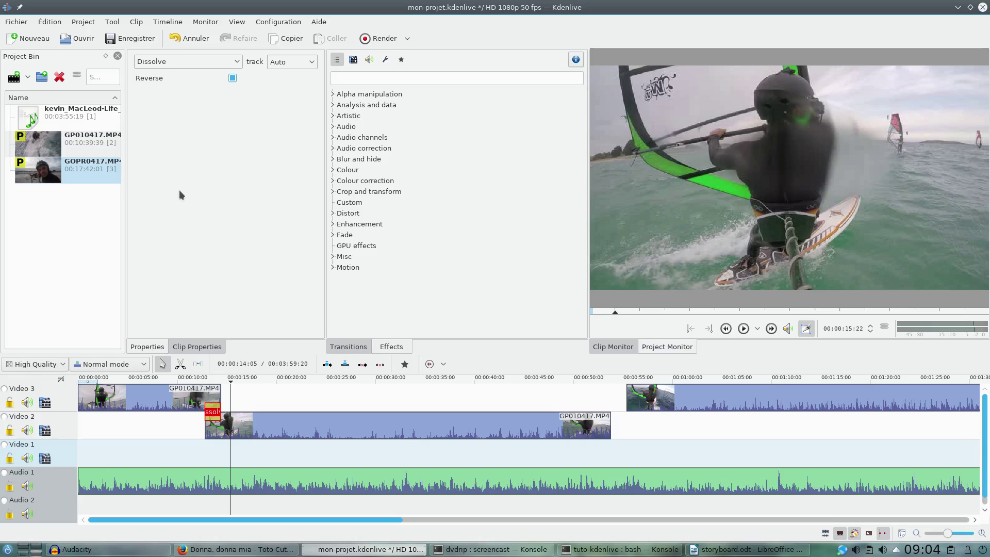
- Play the timeline across the Dissolve between the first two sections, starting just before the overlap
{"action": "left_click", "coordinate": [199, 429]}
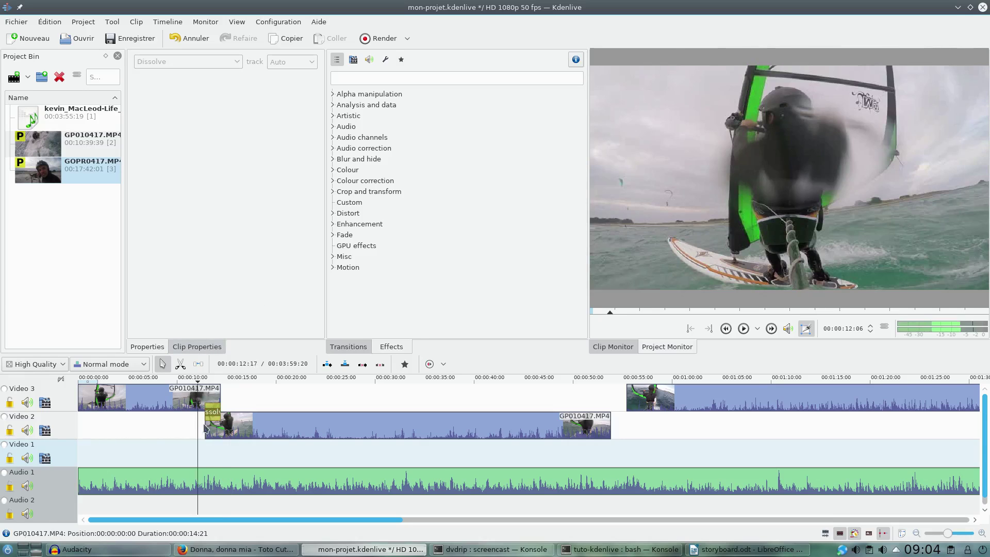
{"action": "left_click", "coordinate": [744, 330]}
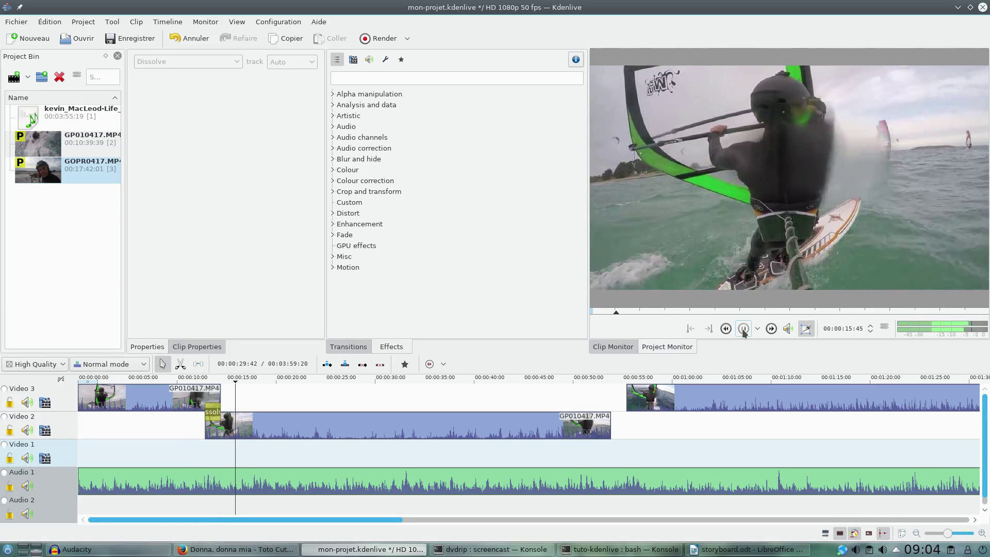
{"action": "left_click", "coordinate": [743, 329]}
- Change the transition between the first two sections from Dissolve to Wipe, using the clock.pgm wipe method
{"action": "left_click", "coordinate": [213, 412]}
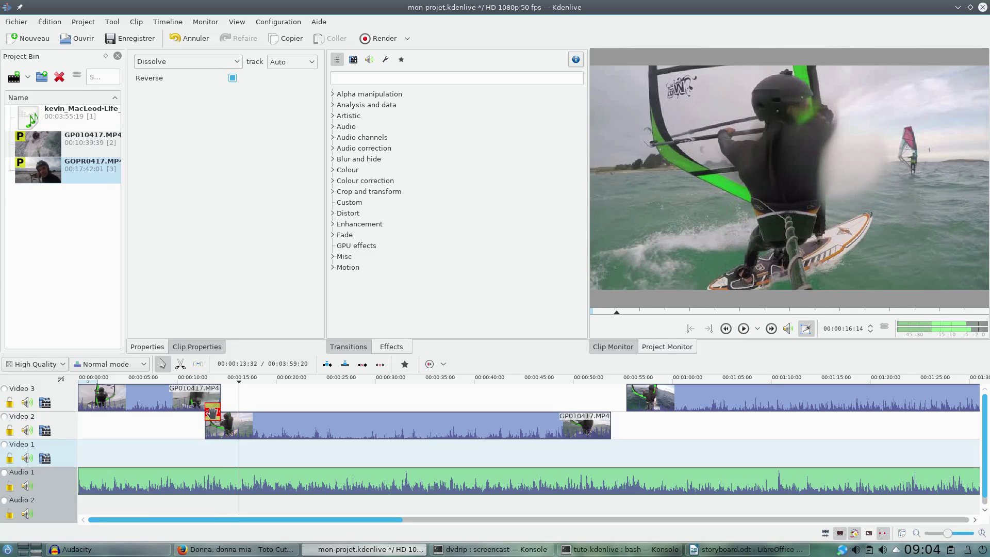
{"action": "left_click", "coordinate": [231, 62]}
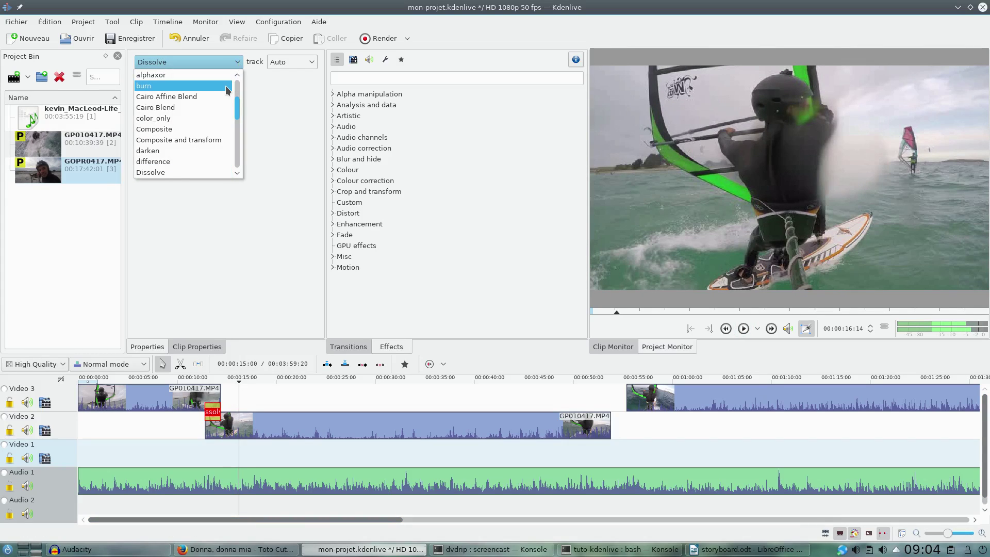
{"action": "scroll", "coordinate": [225, 88], "scroll_direction": "up", "scroll_amount": 1}
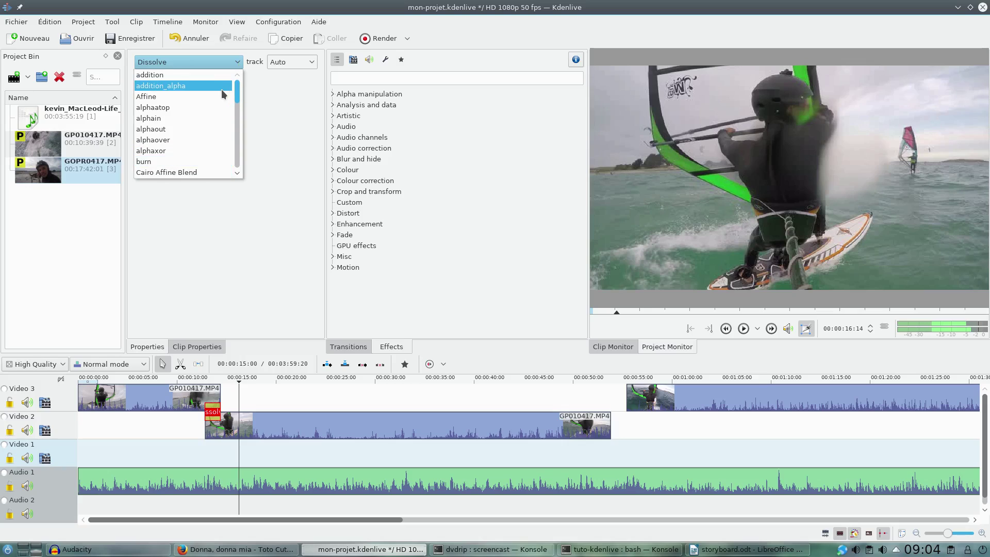
{"action": "scroll", "coordinate": [222, 91], "scroll_direction": "down", "scroll_amount": 4}
{"action": "scroll", "coordinate": [221, 88], "scroll_direction": "down", "scroll_amount": 4}
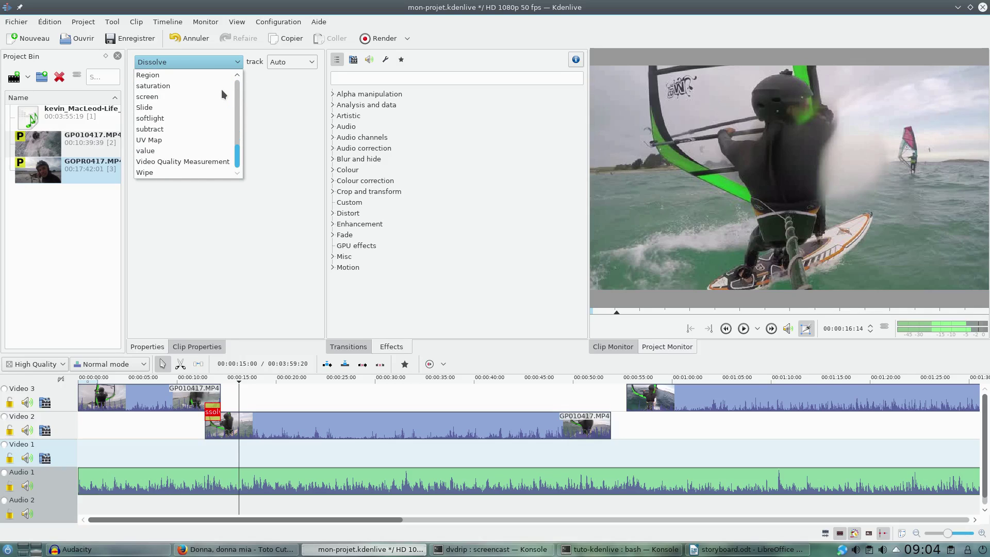
{"action": "left_click", "coordinate": [153, 173]}
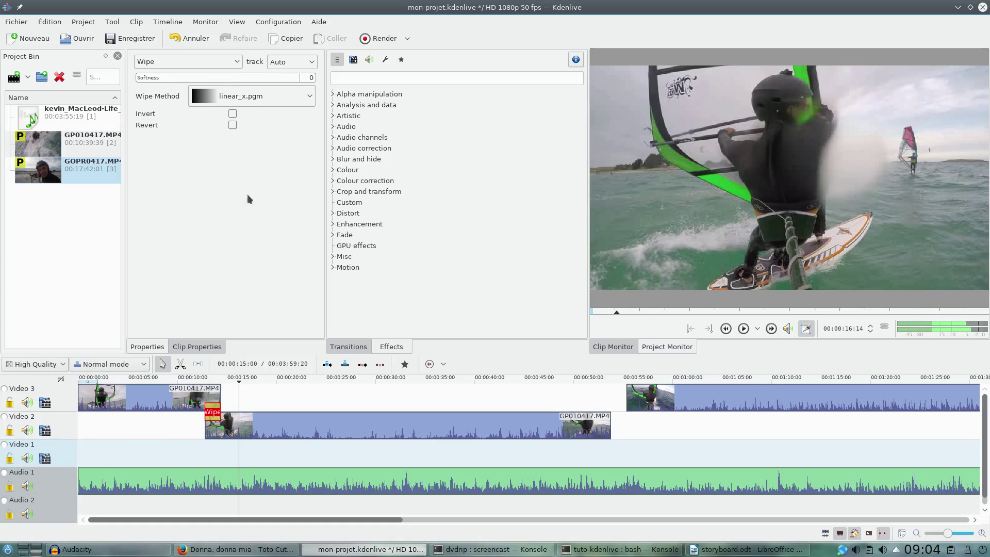
{"action": "left_click", "coordinate": [308, 100]}
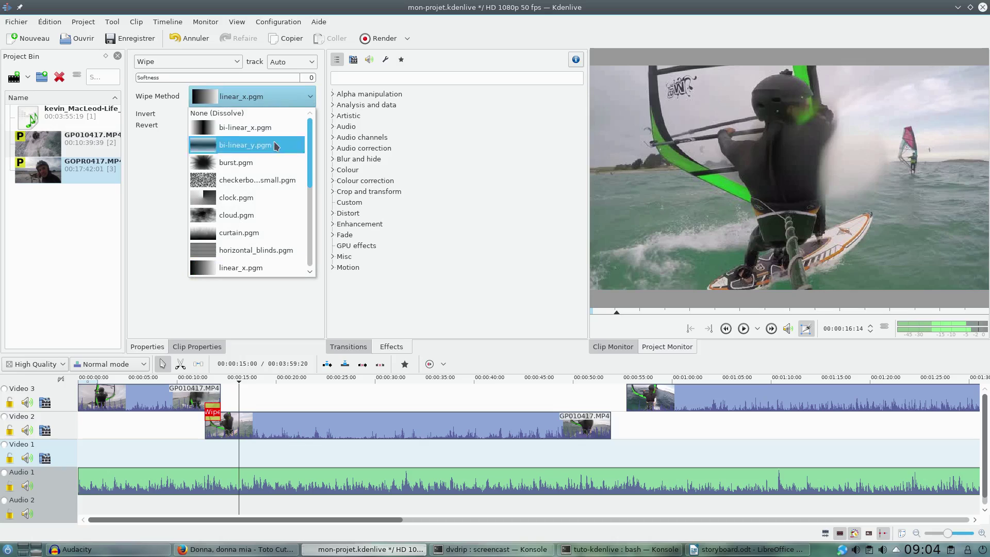
{"action": "left_click", "coordinate": [254, 199]}
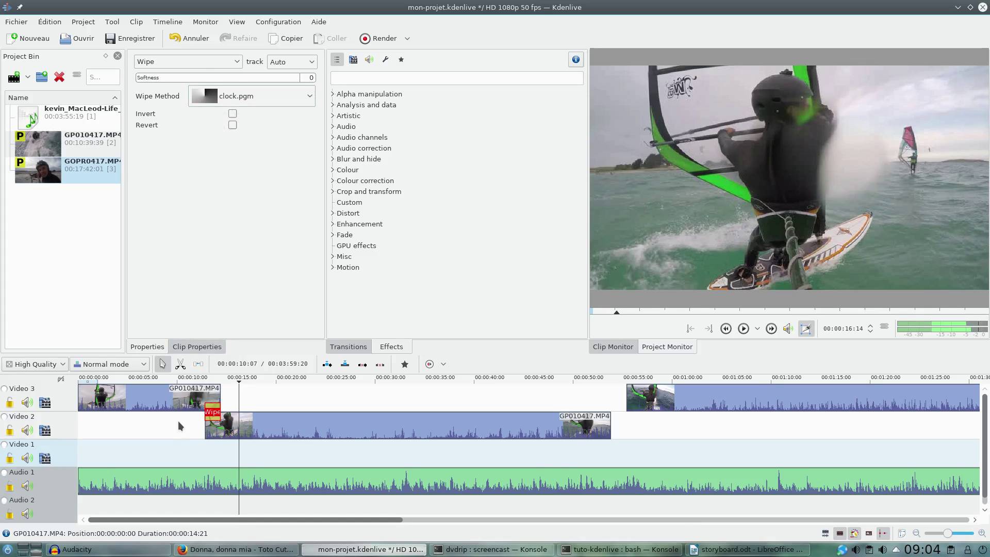
- Play the clock wipe between the first two sections, then return the playhead to just before it
{"action": "left_click", "coordinate": [195, 432]}
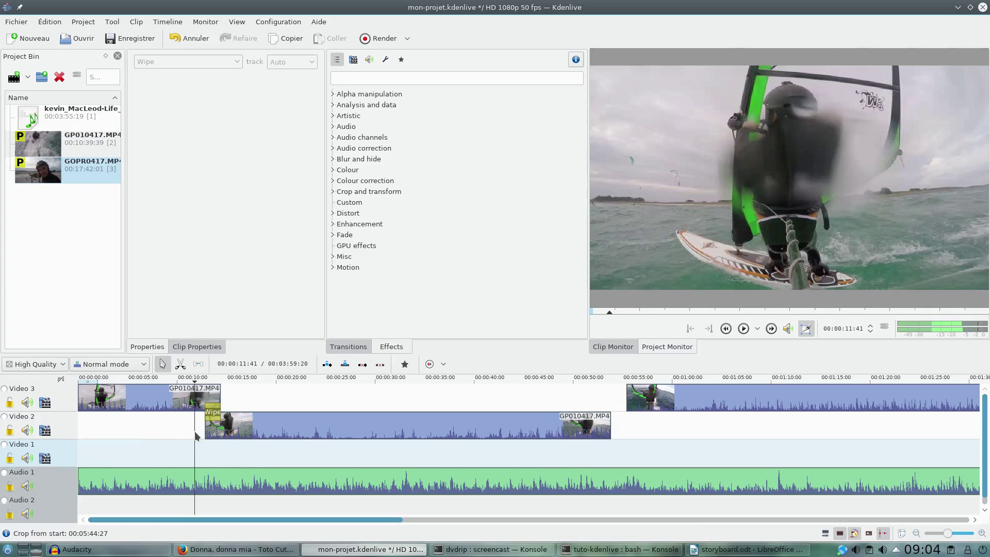
{"action": "left_click", "coordinate": [744, 329]}
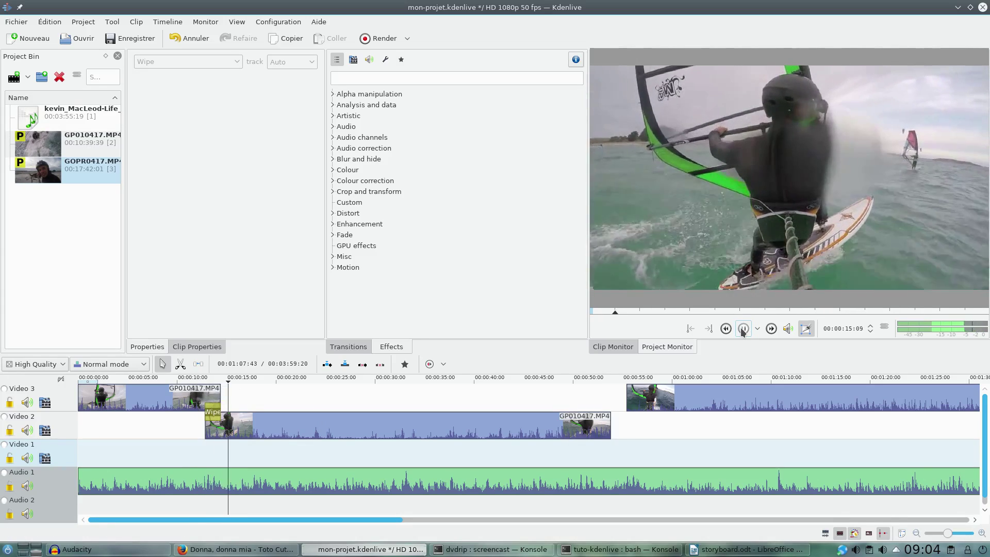
{"action": "left_click", "coordinate": [198, 449]}
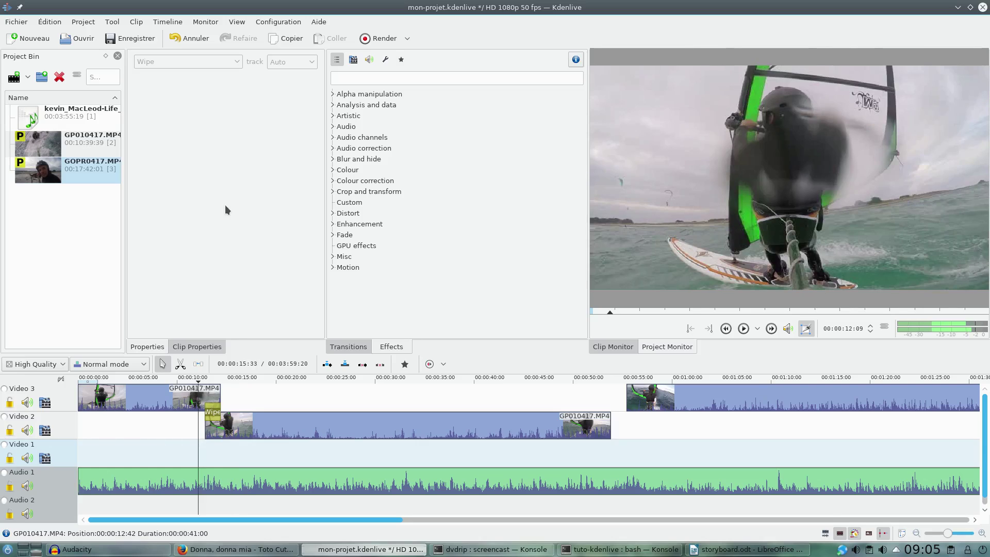
- Enable Revert on the clock wipe between the first two sections and play the result
{"action": "left_click", "coordinate": [212, 415]}
{"action": "left_click", "coordinate": [233, 125]}
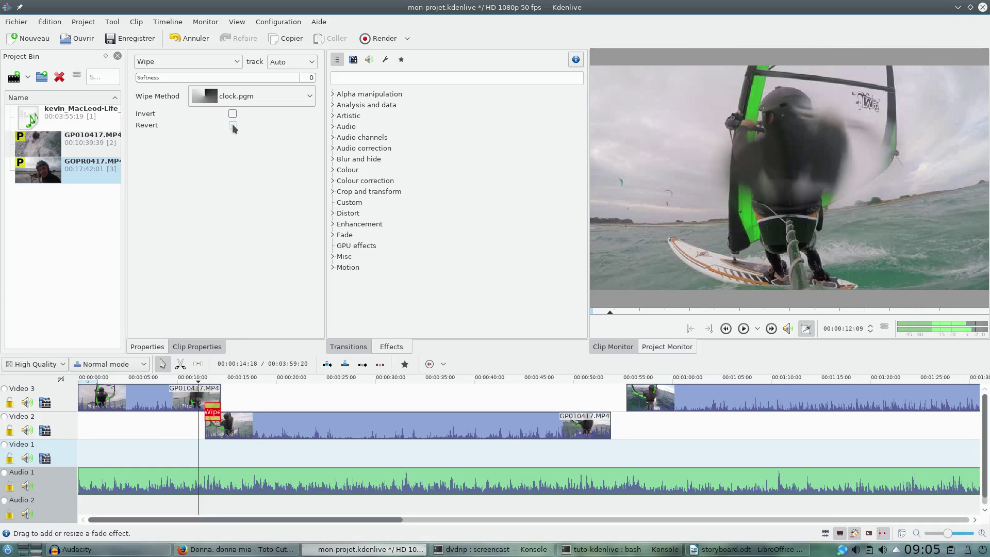
{"action": "left_click", "coordinate": [744, 329]}
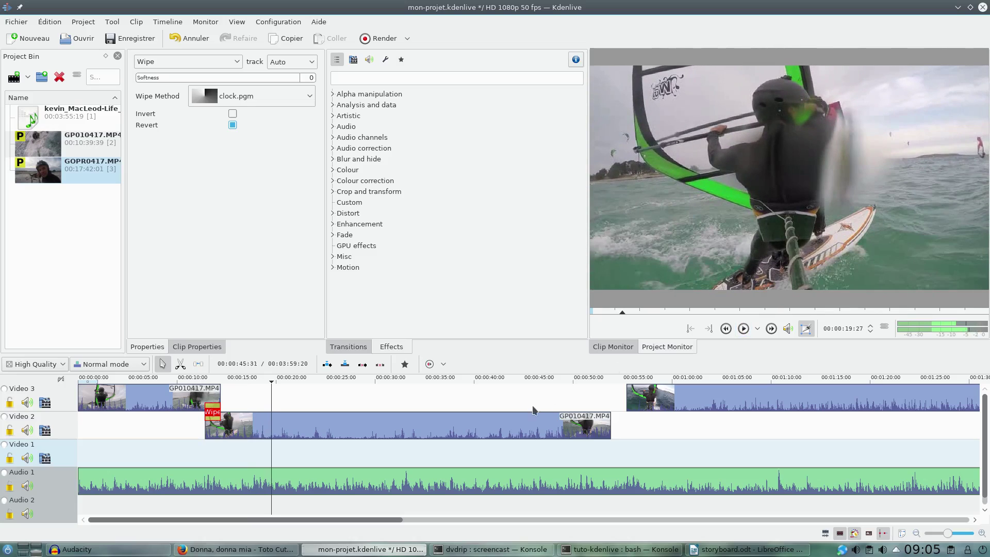
- Shift the second Video 3 section to about 00:00:52:22, joining its overlap with the first Video 2 section by a Dissolve, and preview it
{"action": "left_click_drag", "start_coordinate": [641, 398], "coordinate": [600, 412]}
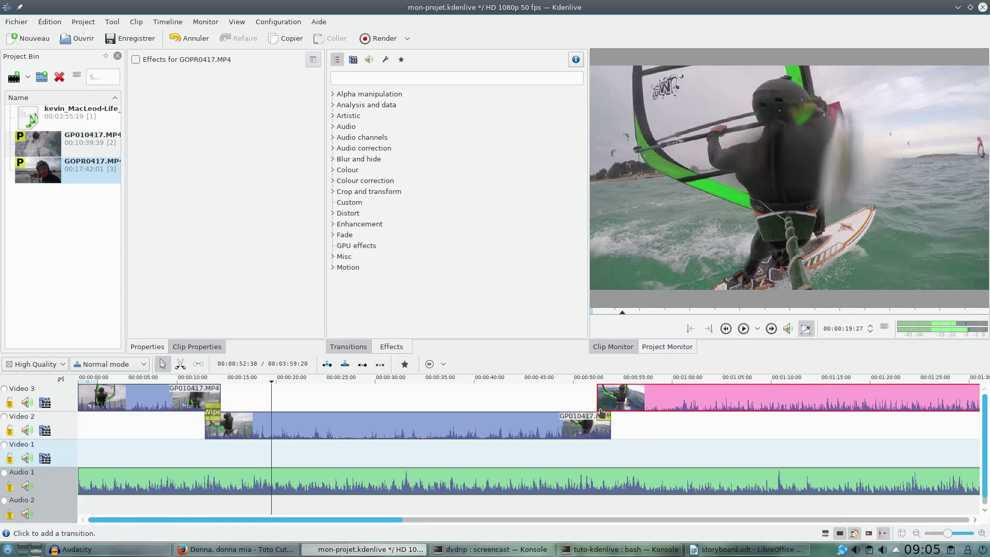
{"action": "left_click", "coordinate": [604, 415]}
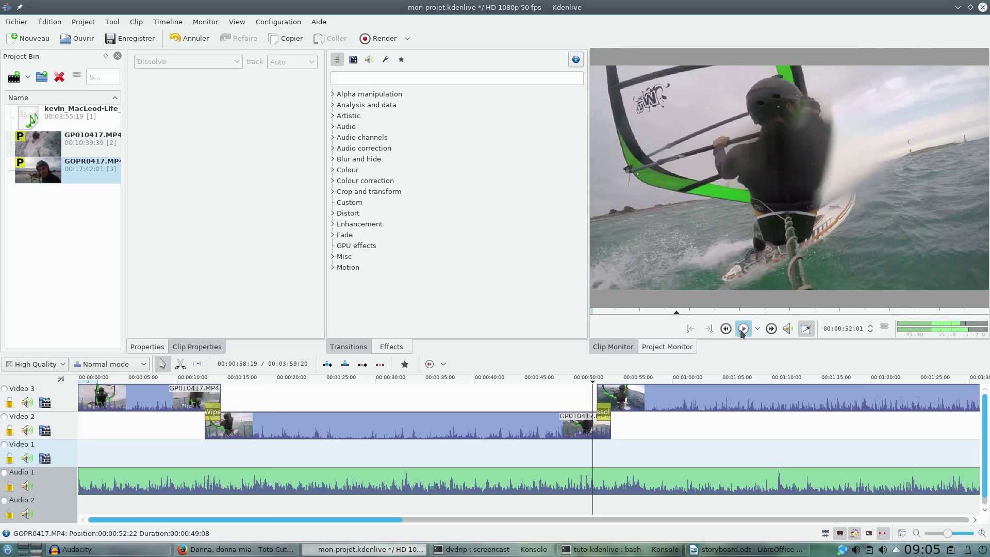
{"action": "left_click", "coordinate": [743, 329]}
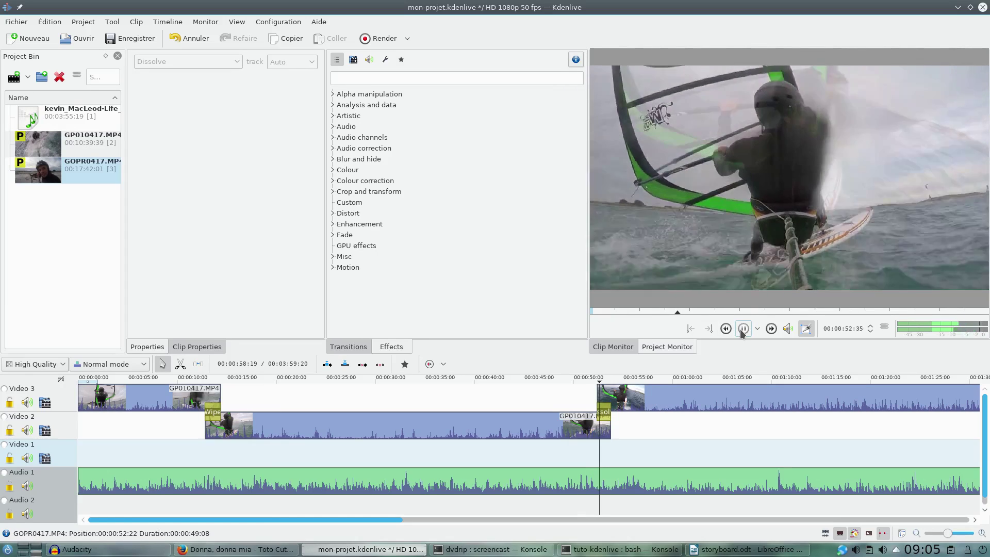
{"action": "left_click", "coordinate": [742, 329]}
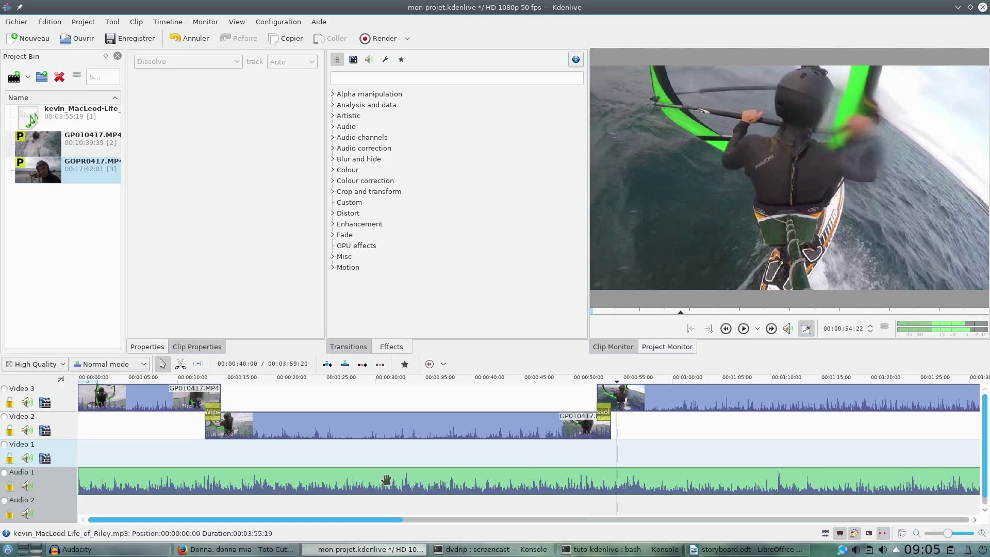
- Shift the second Video 2 section to start at about 00:01:39:47, overlapping the preceding Video 3 section, and add a transition there
{"action": "left_click_drag", "start_coordinate": [320, 520], "coordinate": [506, 534]}
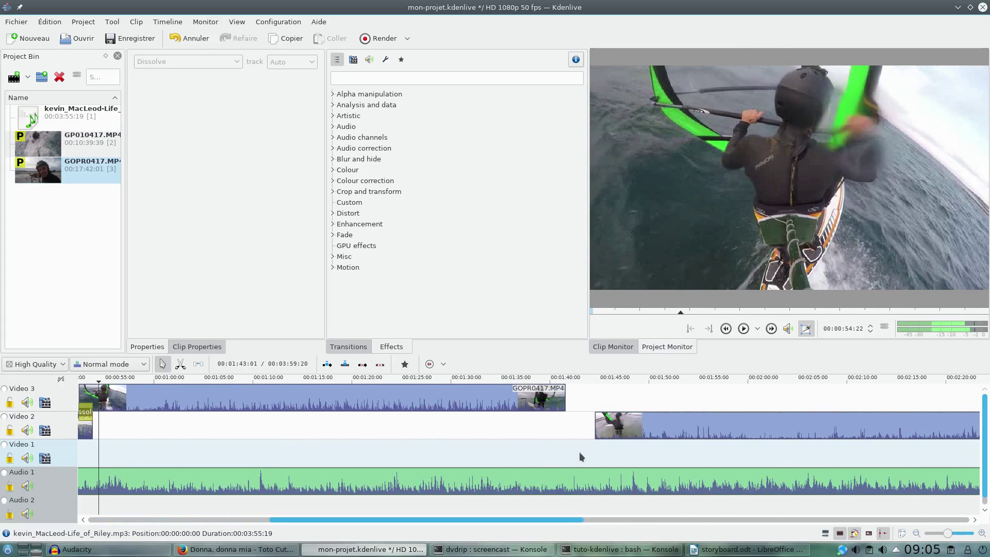
{"action": "left_click_drag", "start_coordinate": [636, 433], "coordinate": [590, 436]}
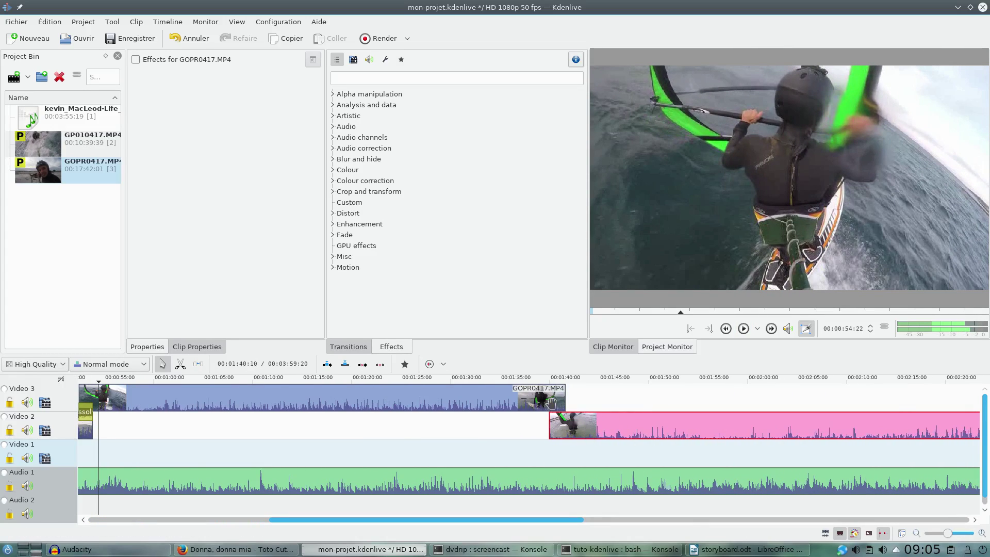
{"action": "left_click", "coordinate": [563, 414]}
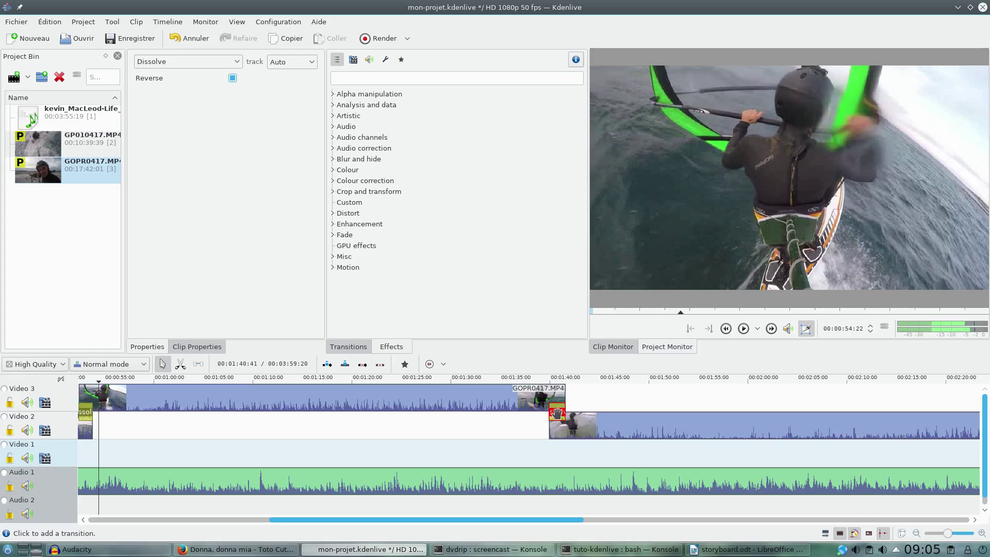
- Change the transition into the second Video 2 section to Wipe with the curtain.pgm method and play across it
{"action": "left_click", "coordinate": [213, 61]}
{"action": "scroll", "coordinate": [181, 140], "scroll_direction": "down", "scroll_amount": 5}
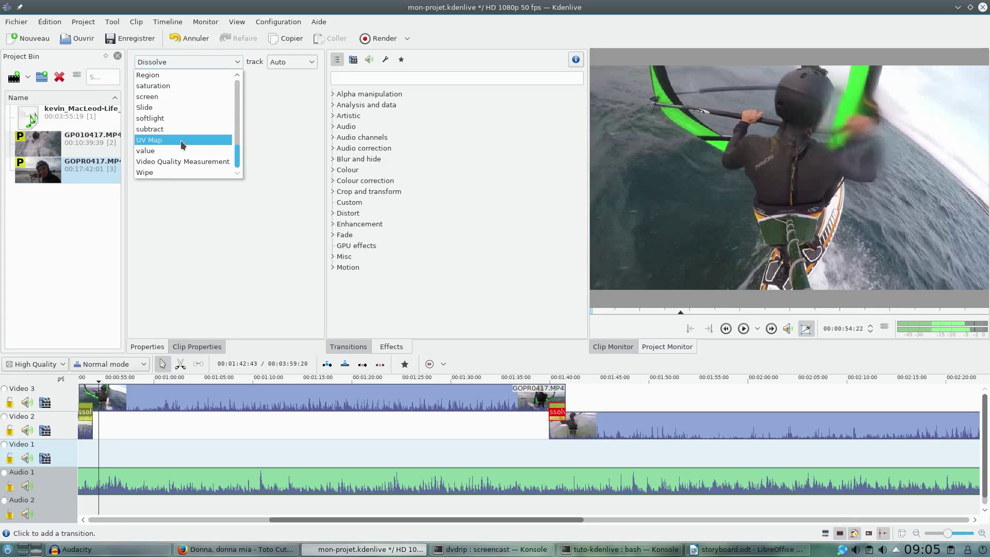
{"action": "left_click", "coordinate": [166, 173]}
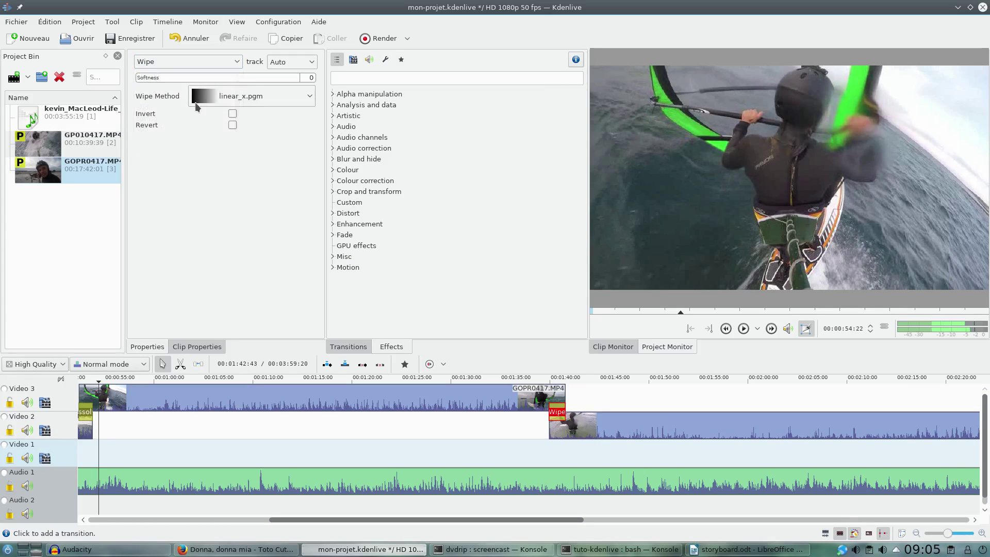
{"action": "left_click", "coordinate": [271, 98]}
{"action": "left_click", "coordinate": [255, 234]}
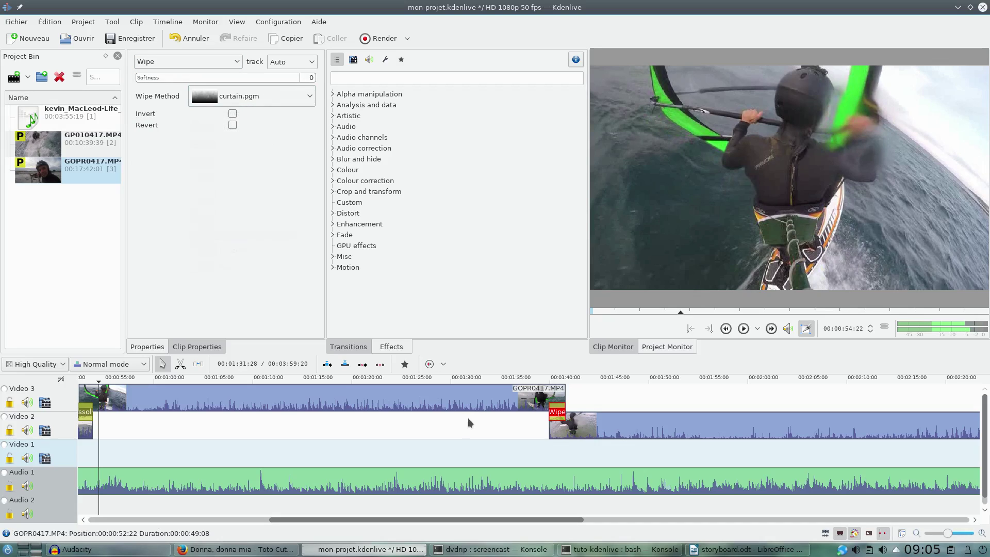
{"action": "left_click", "coordinate": [540, 448]}
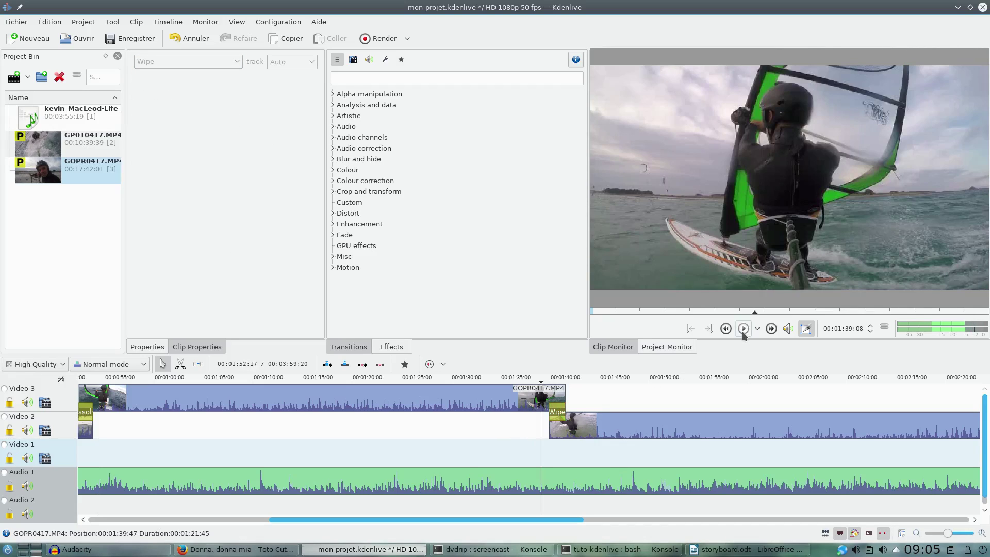
{"action": "left_click", "coordinate": [744, 330]}
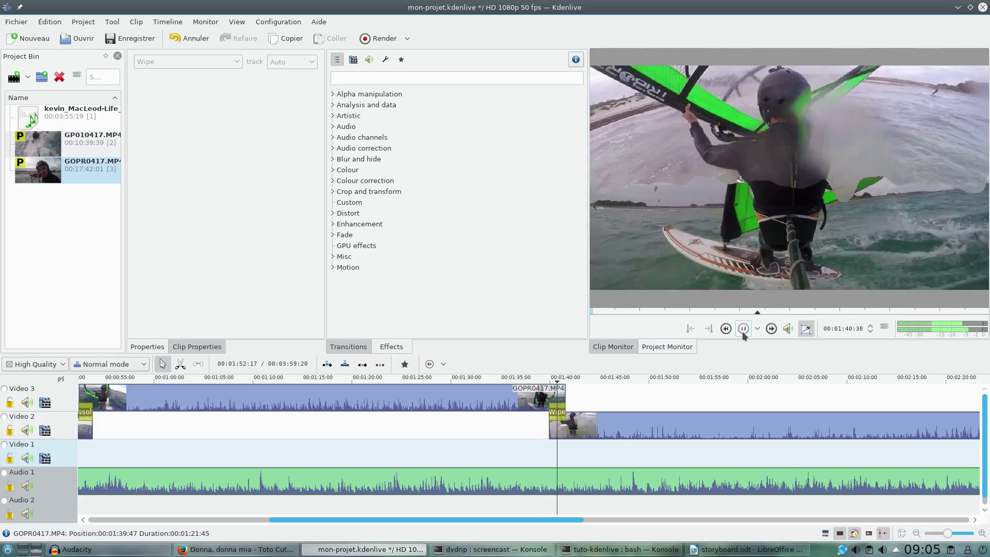
- Inspect the settings of the curtain wipe into the second Video 2 section and play across the transition again
{"action": "left_click", "coordinate": [744, 330]}
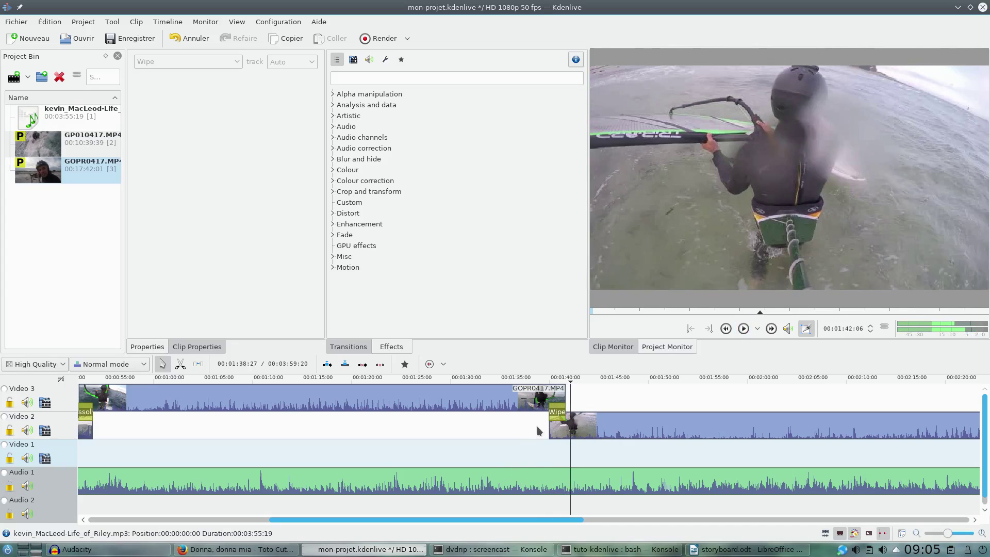
{"action": "left_click", "coordinate": [557, 415]}
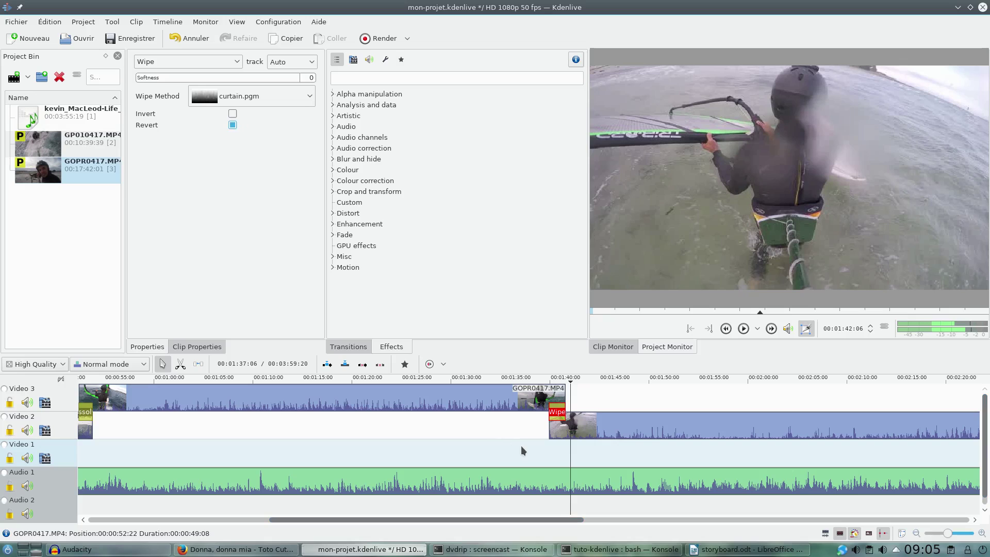
{"action": "left_click", "coordinate": [537, 453]}
{"action": "left_click", "coordinate": [745, 325]}
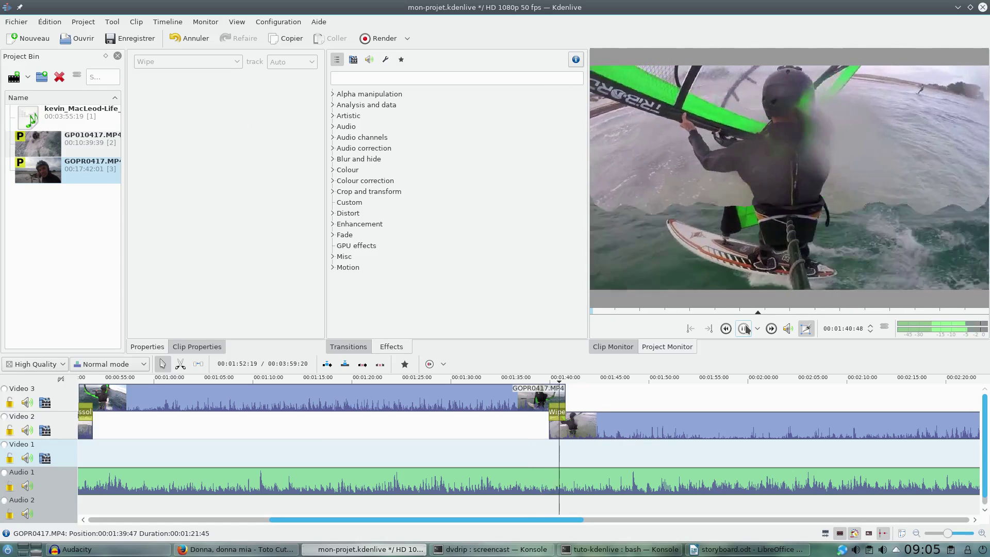
{"action": "left_click", "coordinate": [745, 324]}
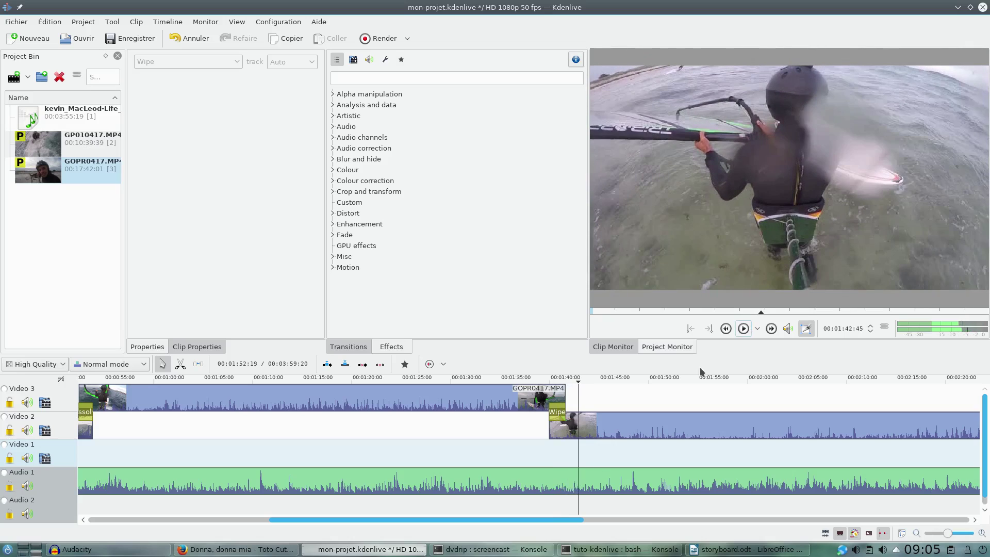
- Shift the last Video 3 section to start at 00:03:00:29, join its overlap with the second Video 2 section by a Dissolve, and preview it
{"action": "left_click_drag", "start_coordinate": [490, 521], "coordinate": [783, 524]}
{"action": "left_click_drag", "start_coordinate": [645, 397], "coordinate": [588, 408]}
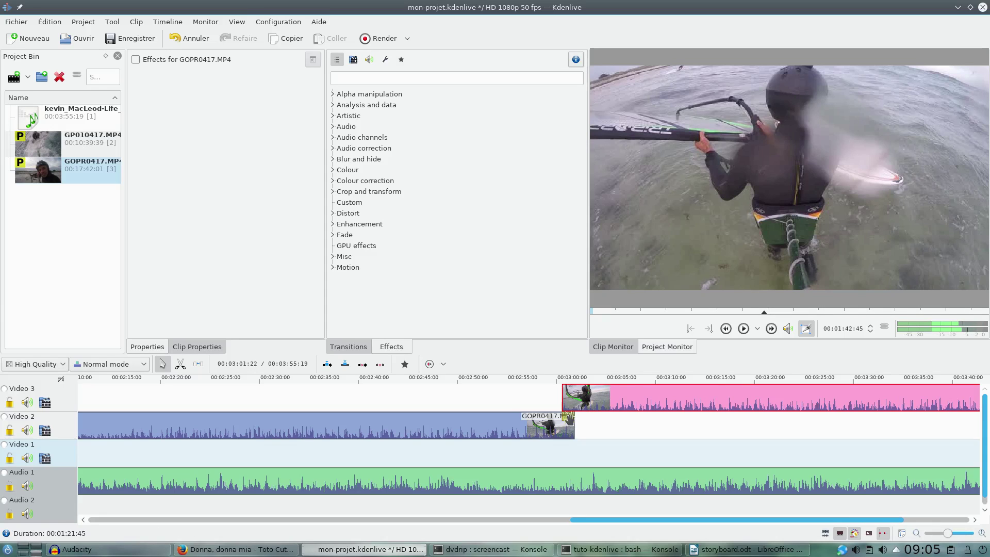
{"action": "left_click", "coordinate": [566, 413]}
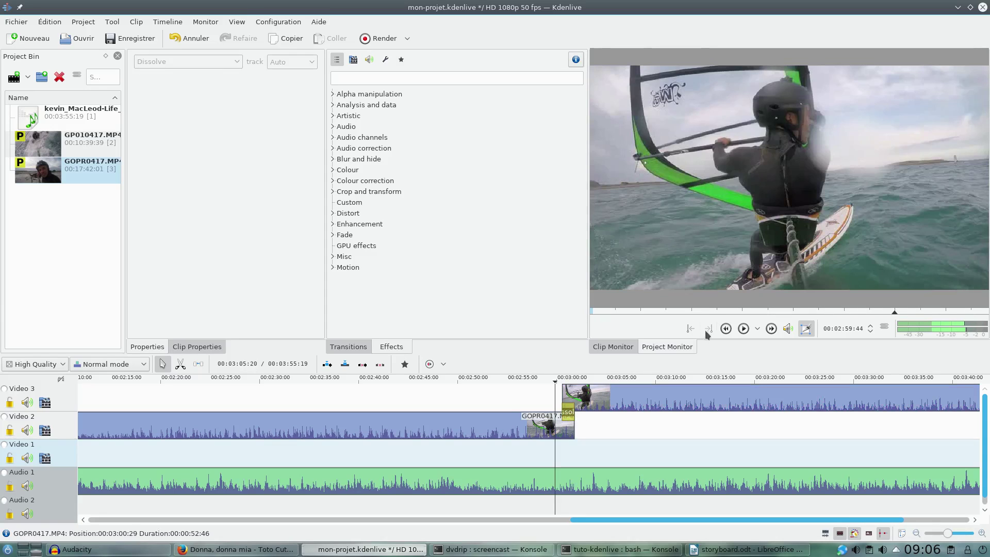
{"action": "left_click", "coordinate": [743, 329]}
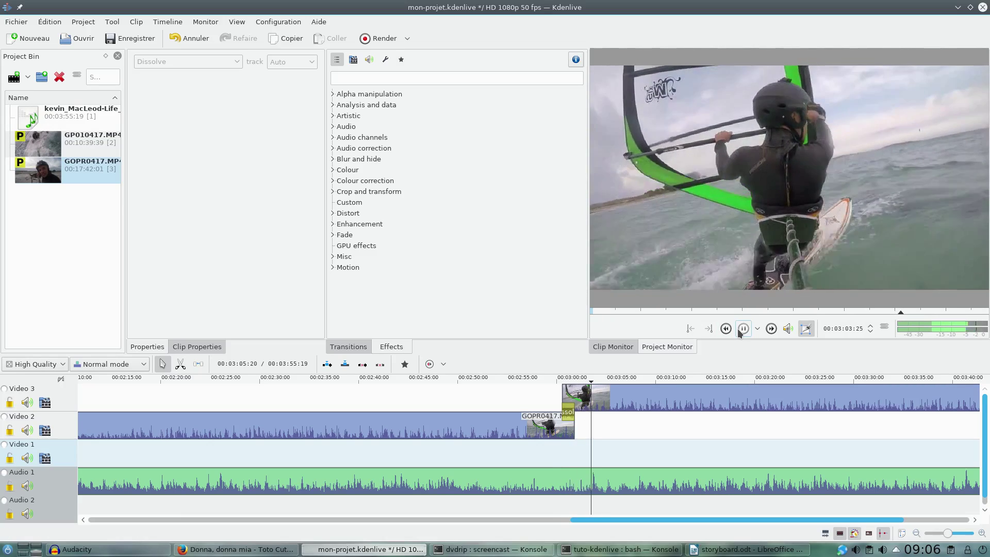
{"action": "left_click", "coordinate": [742, 330]}
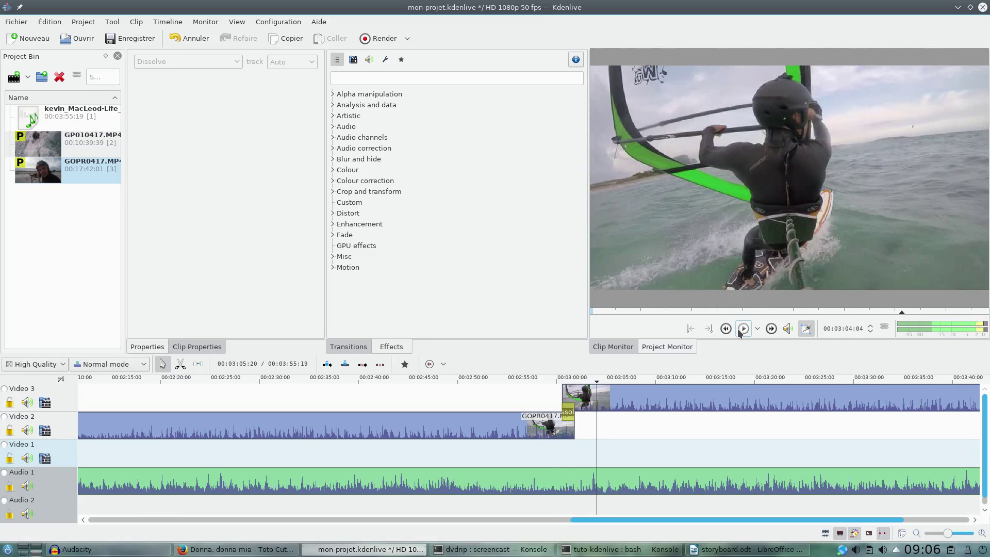
- Cut the last Video 3 section at 00:03:49:18, near the end of the music track
{"action": "left_click", "coordinate": [902, 538]}
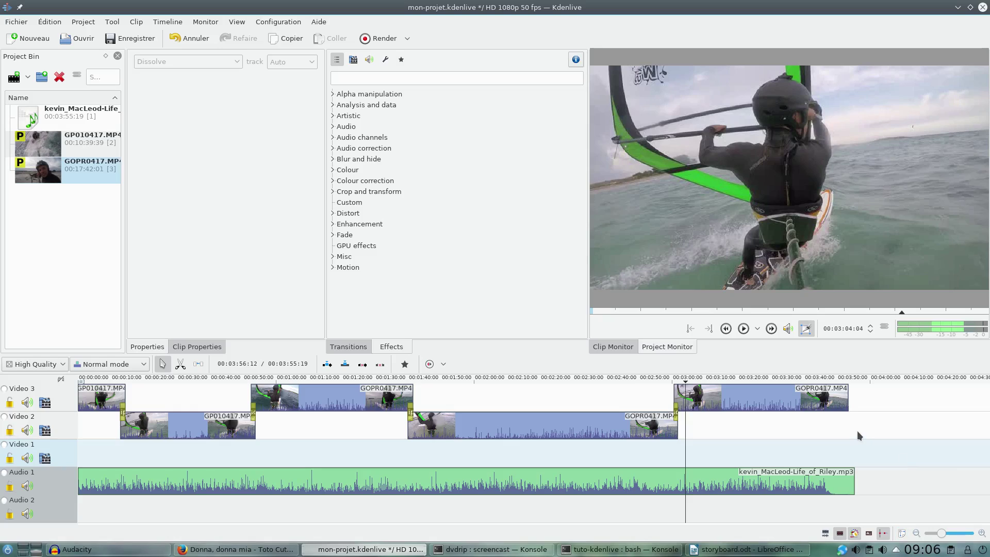
{"action": "left_click", "coordinate": [813, 397]}
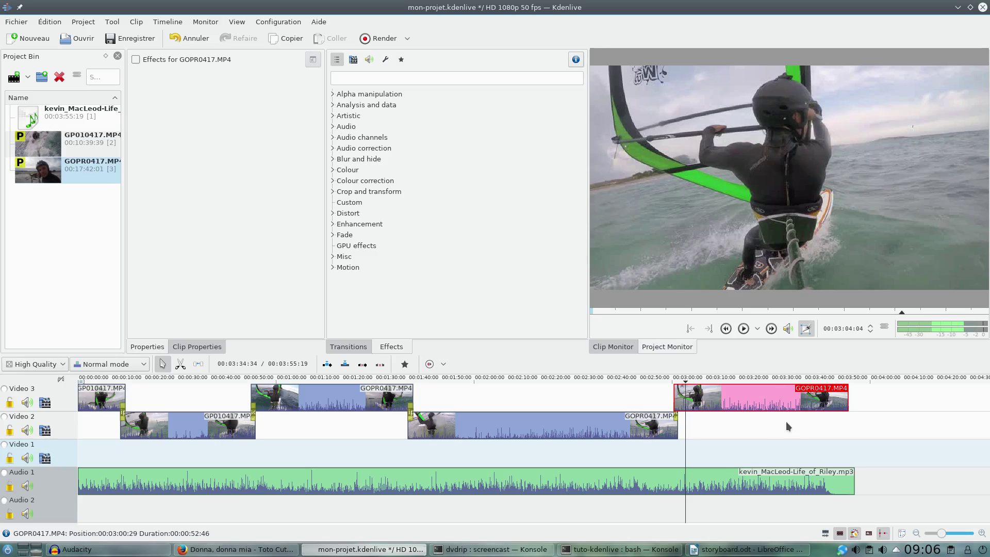
{"action": "left_click", "coordinate": [824, 430]}
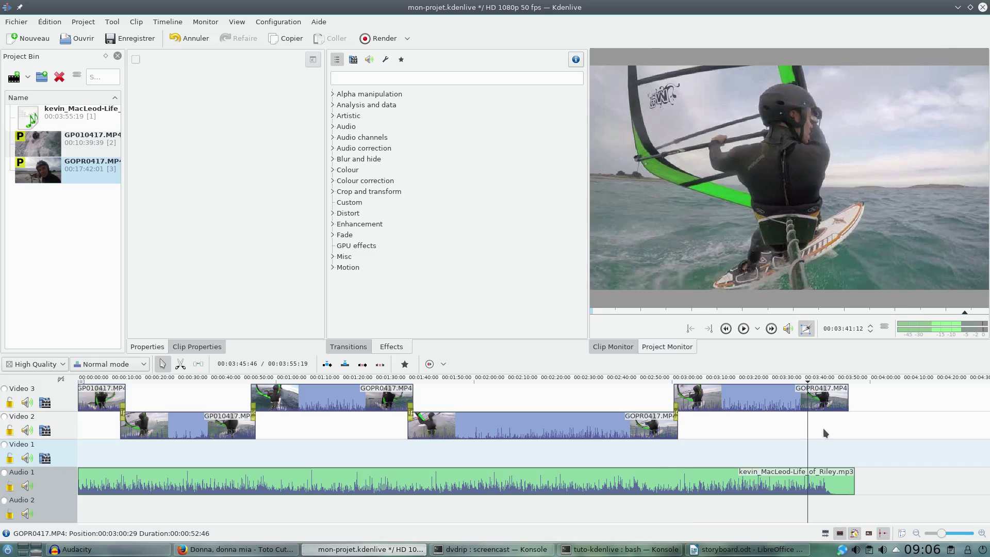
{"action": "left_click", "coordinate": [822, 433]}
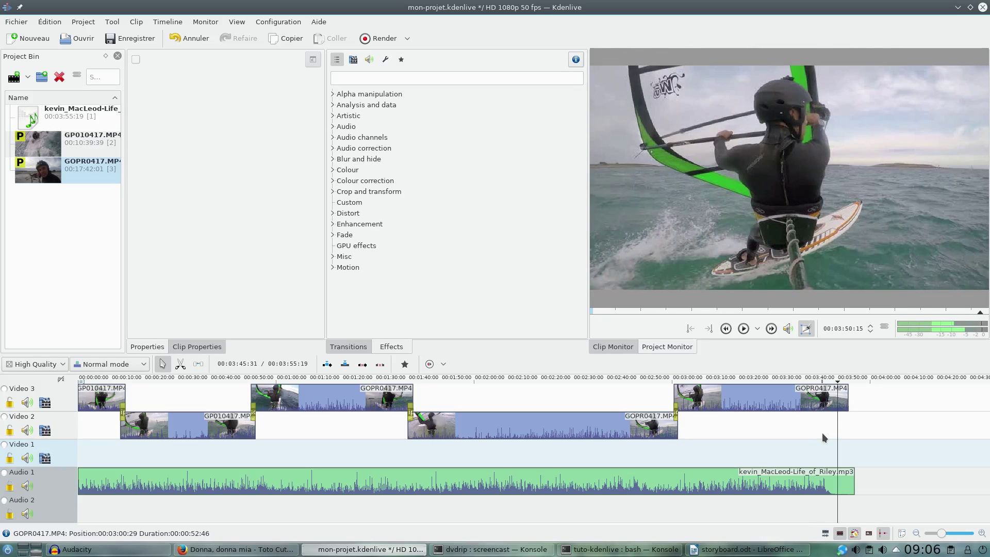
{"action": "left_click", "coordinate": [835, 430]}
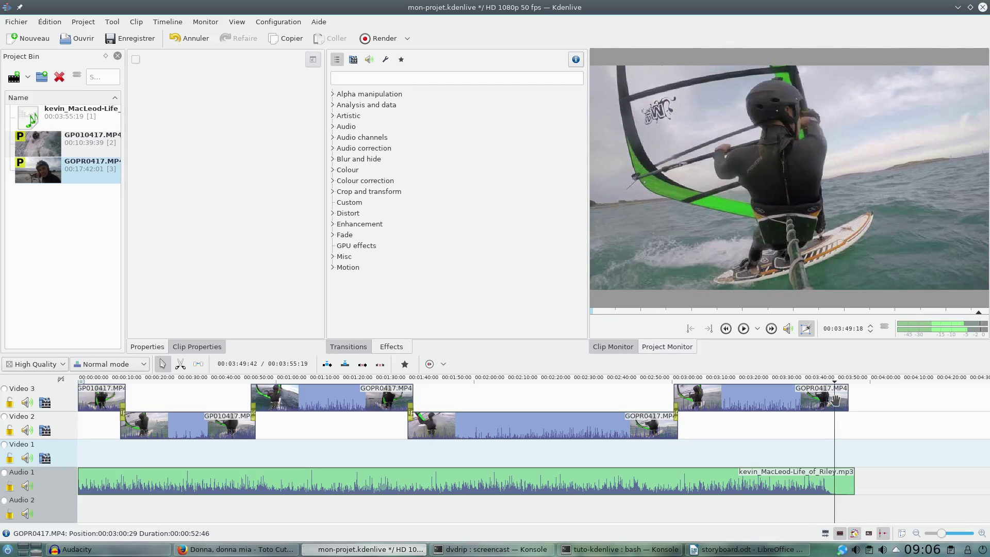
{"action": "left_click", "coordinate": [835, 401]}
{"action": "right_click", "coordinate": [837, 405]}
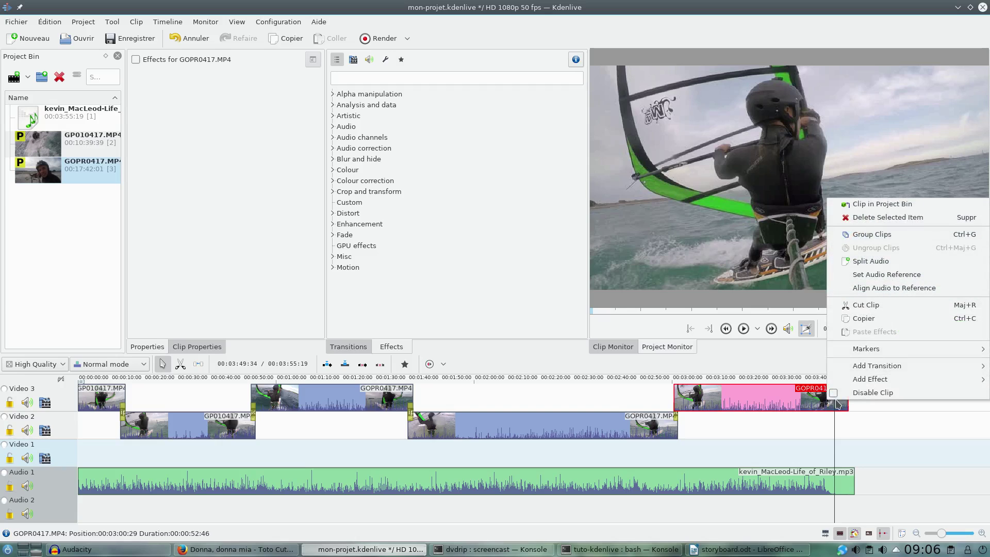
{"action": "left_click", "coordinate": [879, 305]}
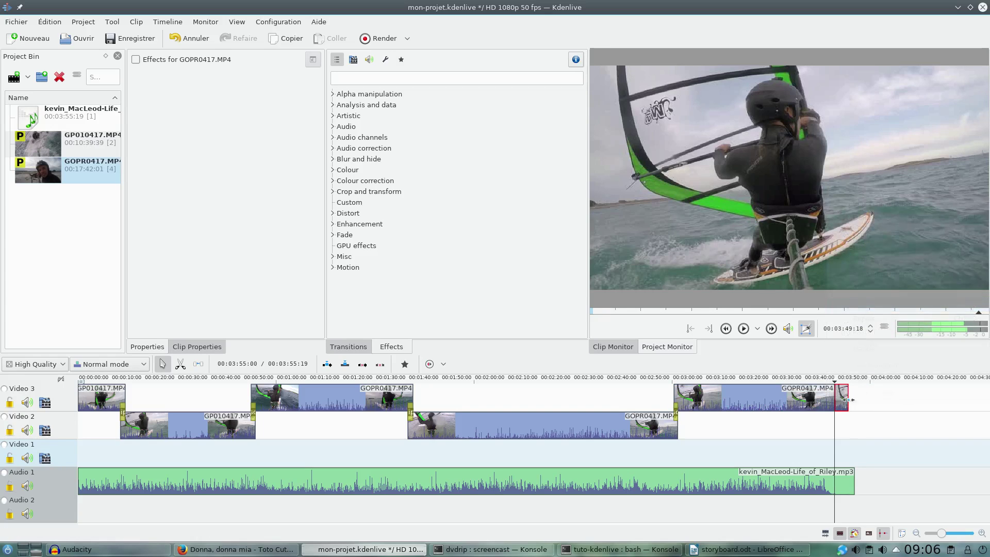
- Move the short cut-off end piece from Video 3 down to Video 2 and delete it
{"action": "left_click_drag", "start_coordinate": [842, 398], "coordinate": [841, 426]}
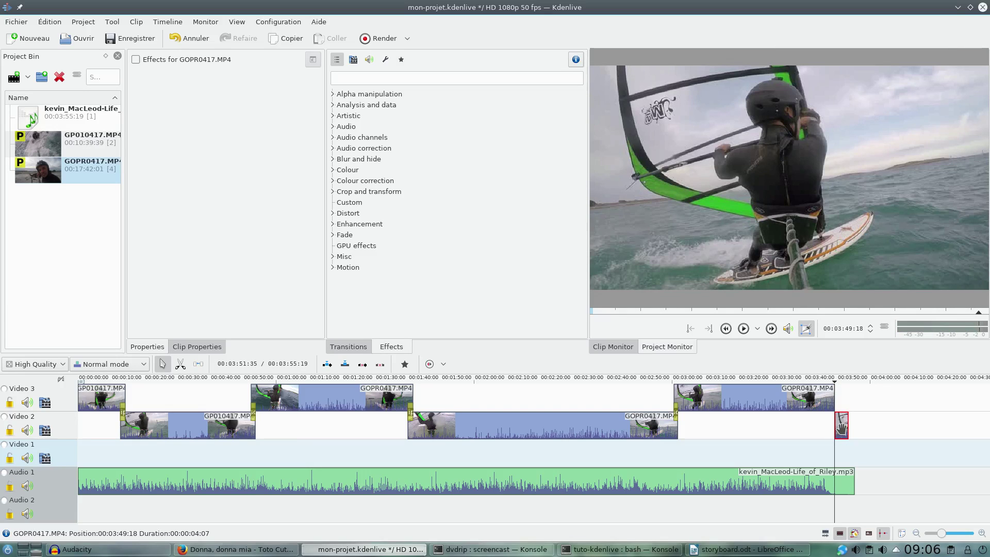
{"action": "right_click", "coordinate": [842, 427]}
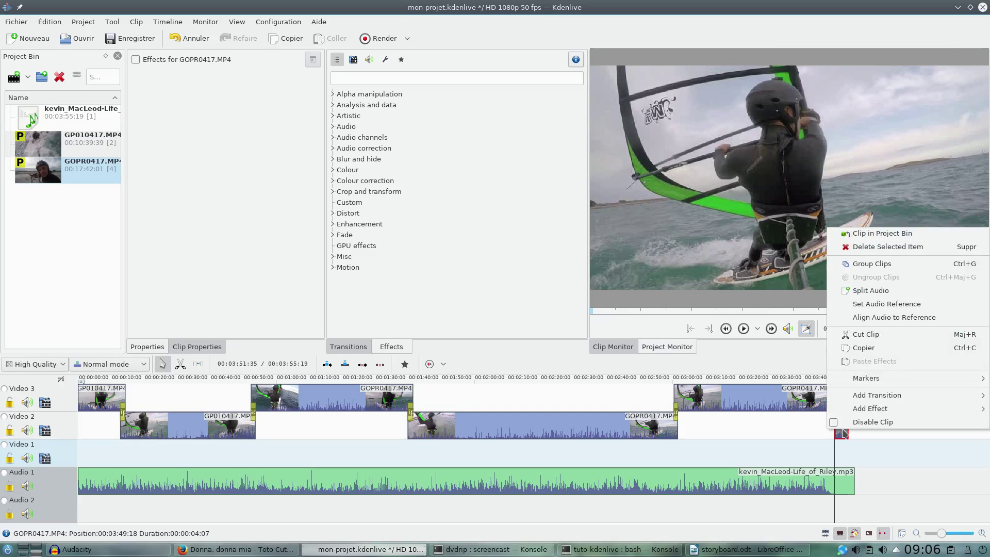
{"action": "left_click", "coordinate": [885, 248]}
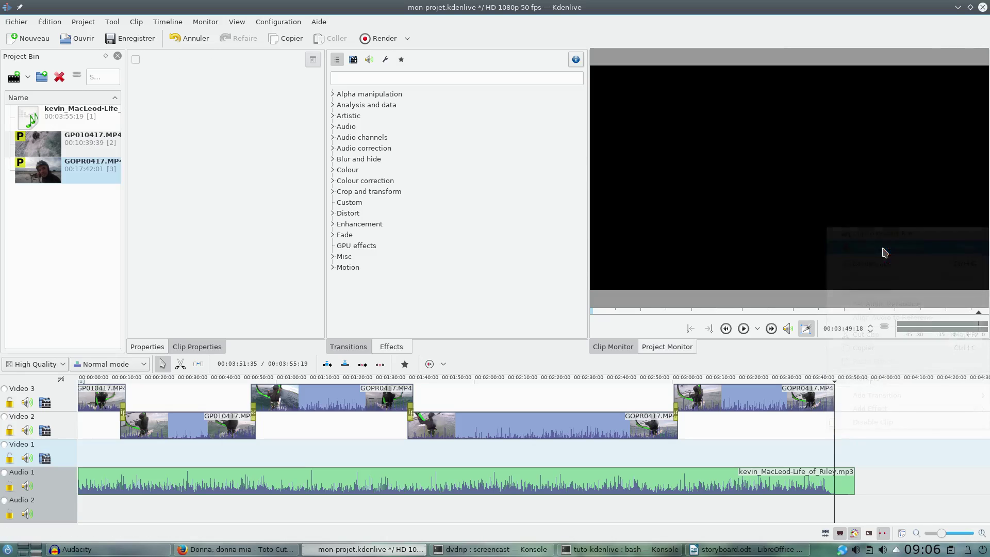
- Copy the last Video 3 section and paste the copy on Video 2
{"action": "left_click", "coordinate": [727, 397]}
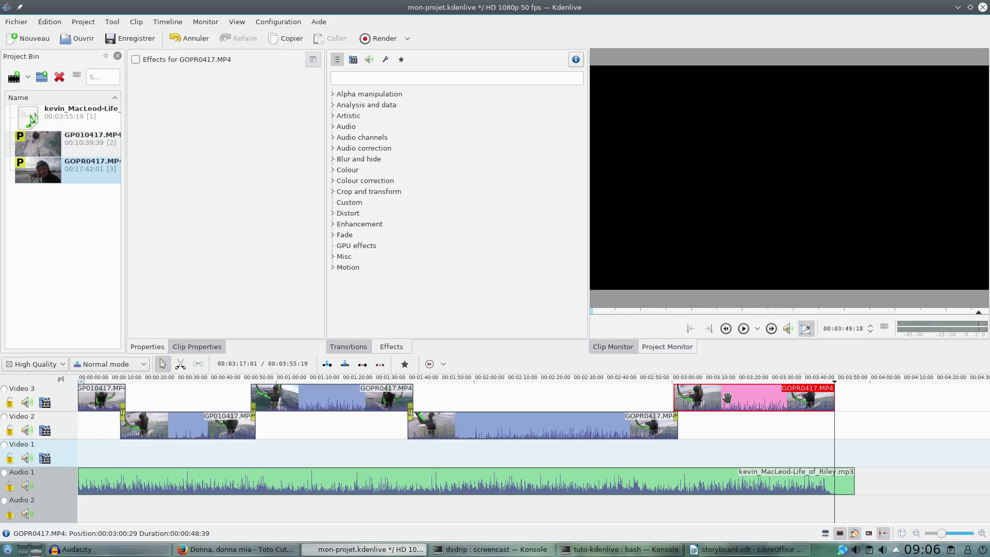
{"action": "right_click", "coordinate": [728, 399]}
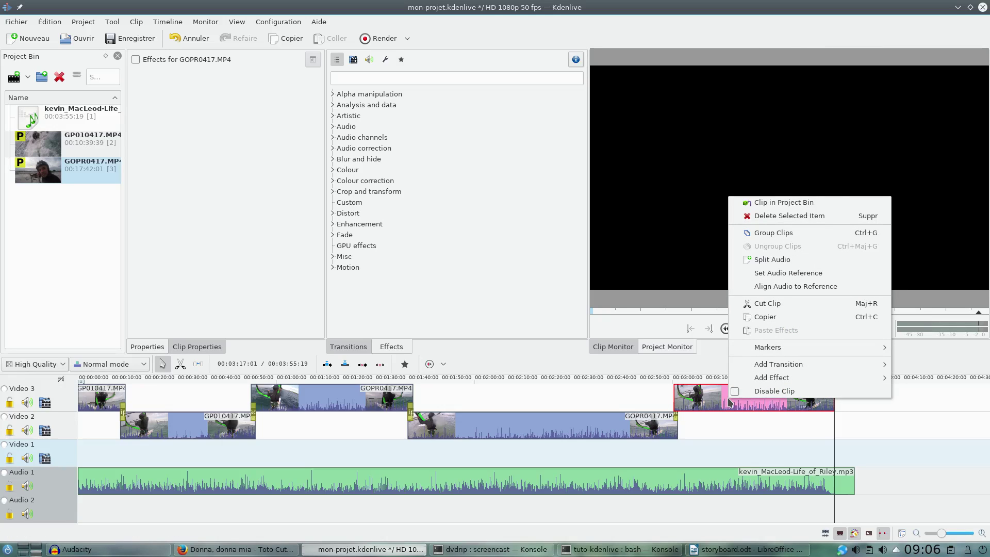
{"action": "left_click", "coordinate": [706, 402]}
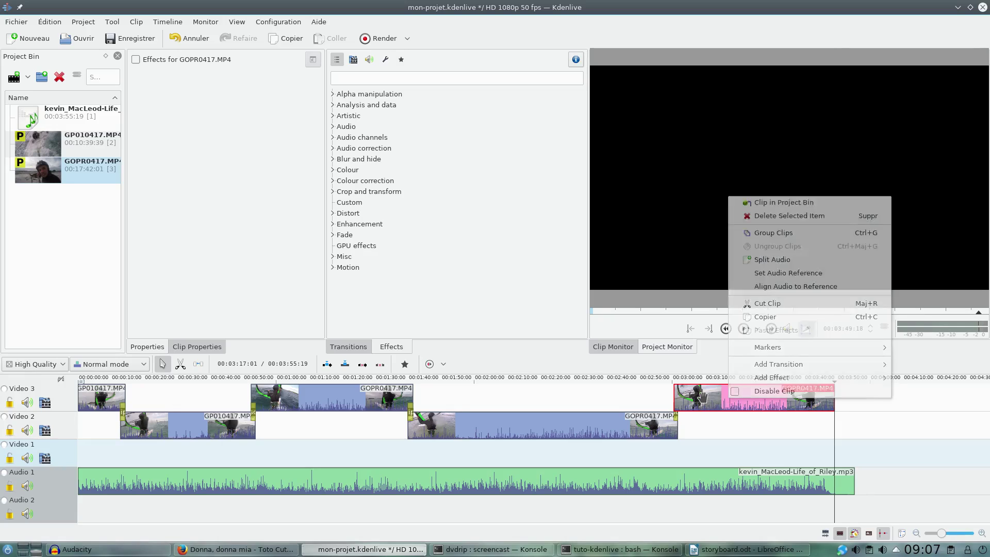
{"action": "right_click", "coordinate": [719, 402]}
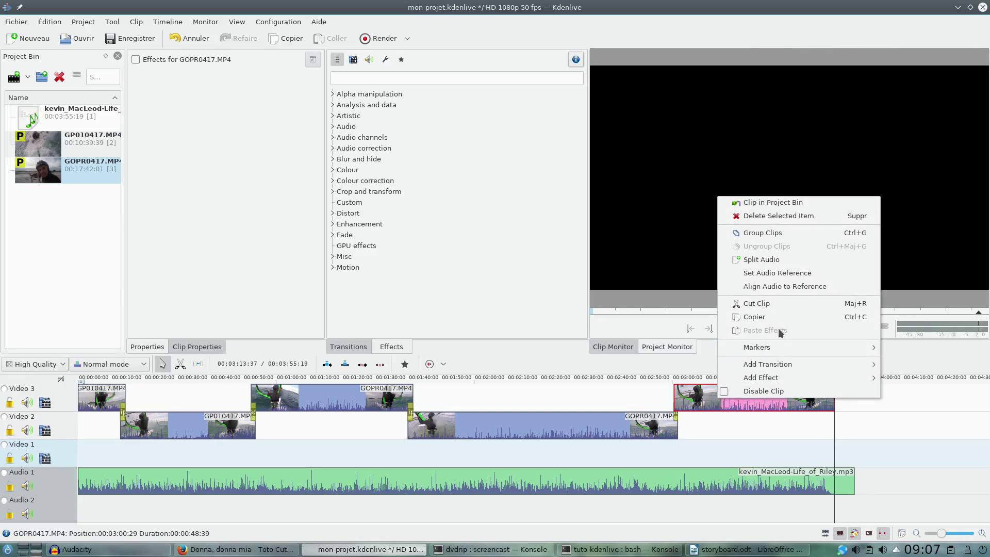
{"action": "left_click", "coordinate": [767, 317]}
{"action": "left_click", "coordinate": [805, 429]}
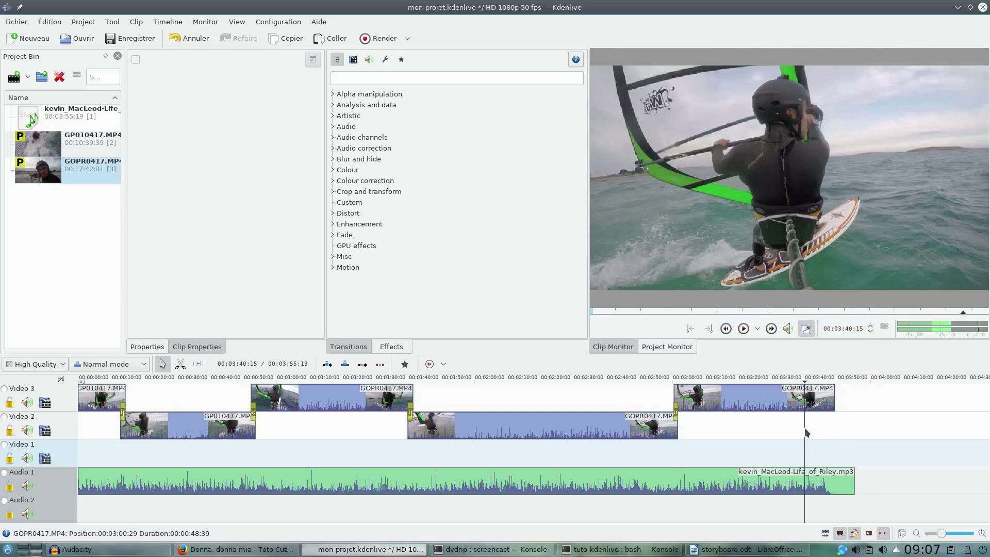
{"action": "right_click", "coordinate": [805, 429]}
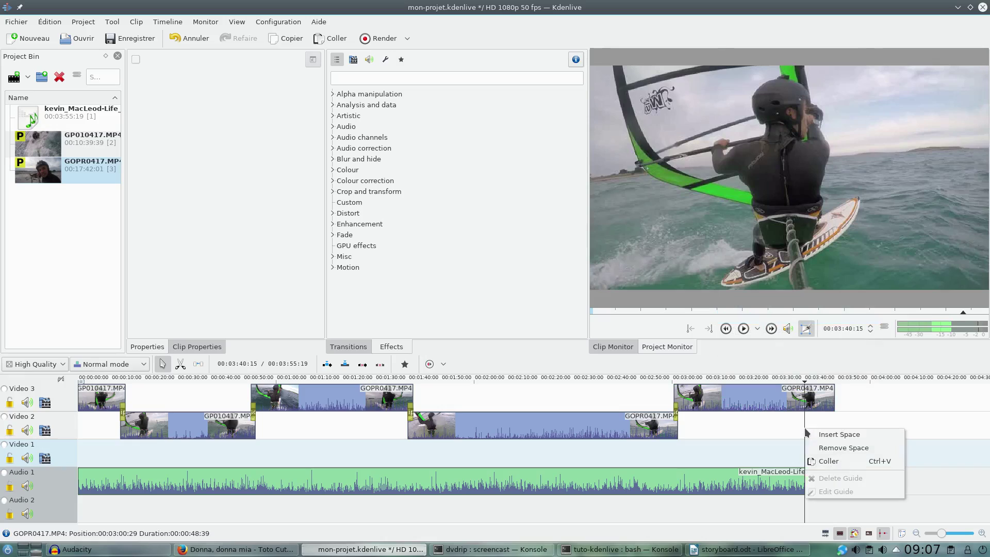
{"action": "left_click", "coordinate": [820, 462]}
- Shift the pasted section on Video 2 to start at 00:03:49:18, and delete it
{"action": "left_click_drag", "start_coordinate": [902, 426], "coordinate": [875, 428]}
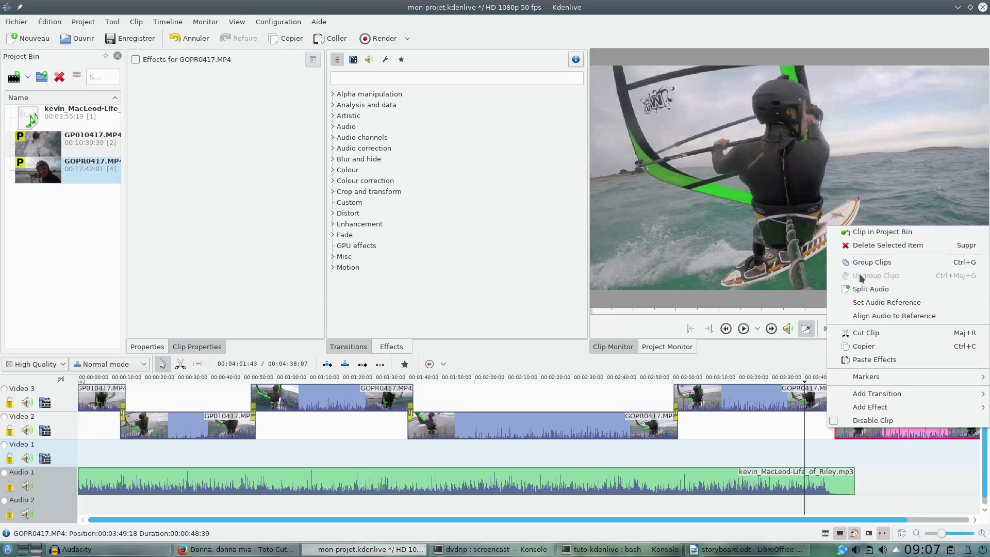
{"action": "left_click", "coordinate": [872, 245]}
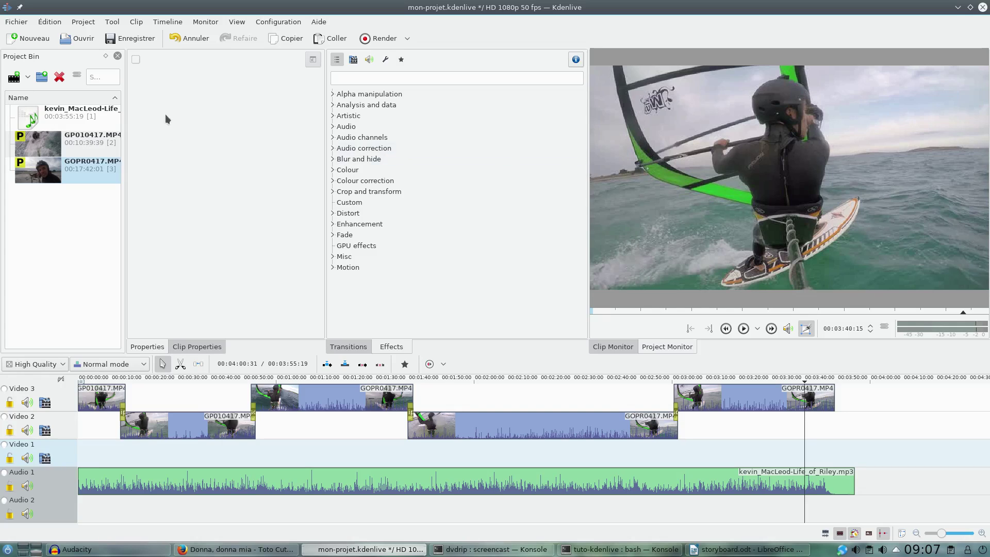
- Save the project and play a few seconds of the first section from about 00:00:08:37
{"action": "left_click", "coordinate": [140, 41]}
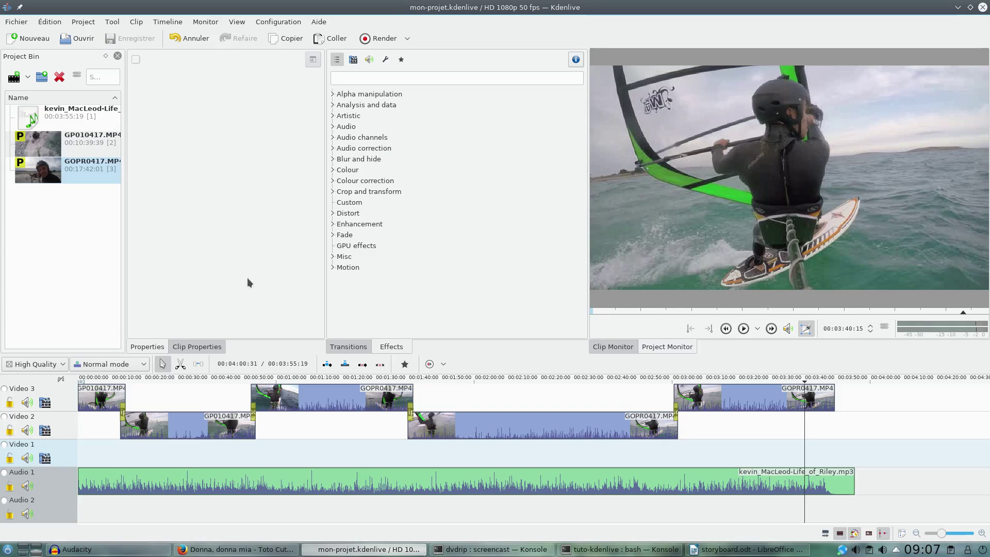
{"action": "left_click", "coordinate": [107, 514]}
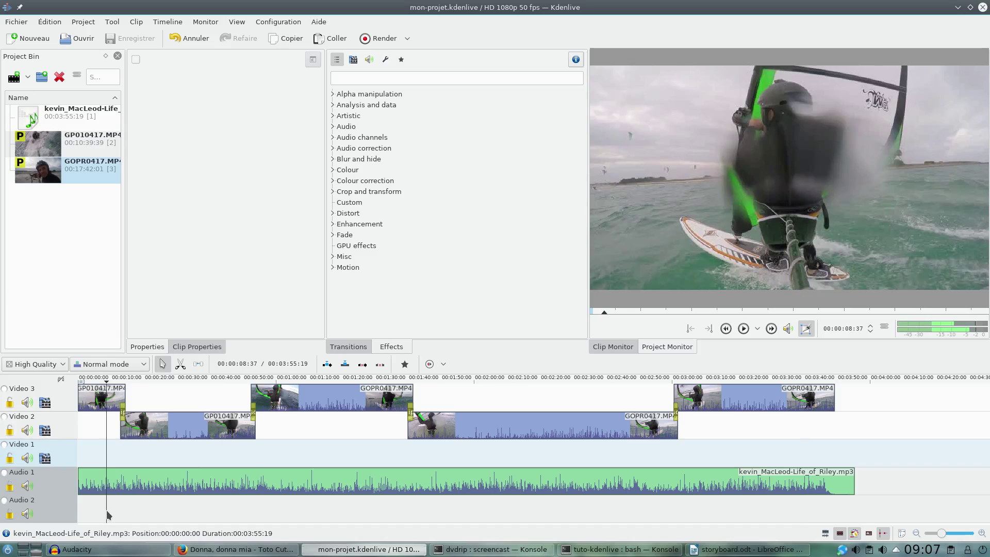
{"action": "left_click", "coordinate": [744, 329]}
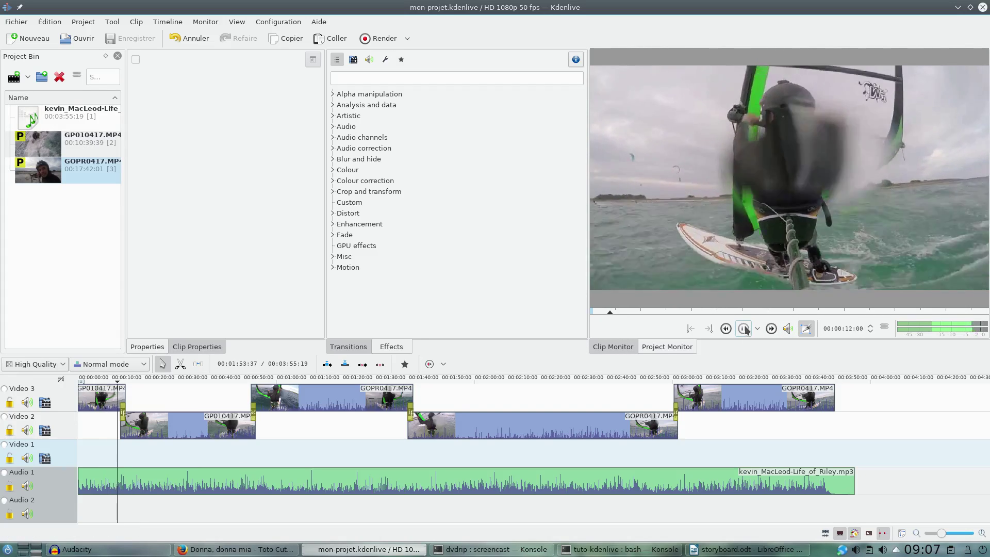
{"action": "left_click", "coordinate": [744, 329]}
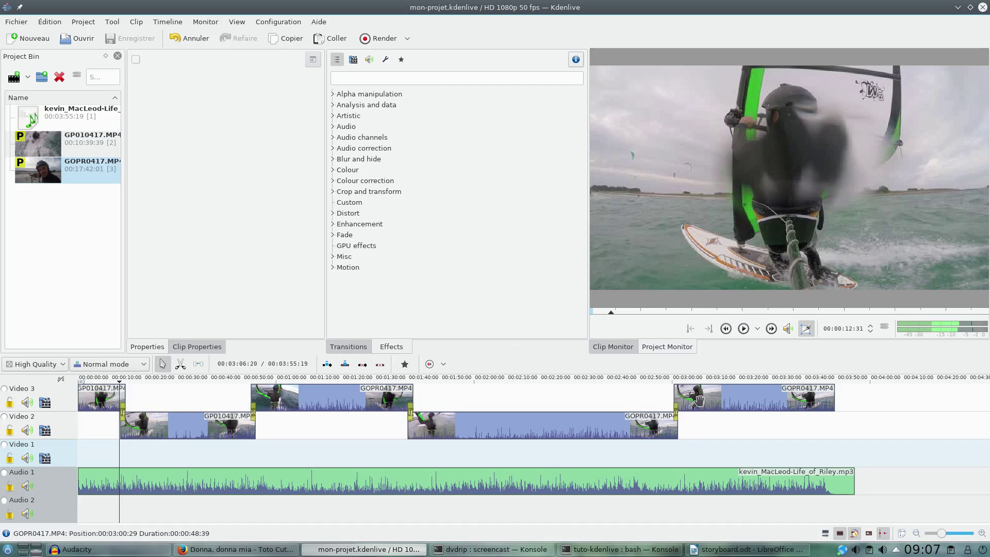
- Select all five video sections on Video 3 and Video 2 and add the Mute audio correction effect to them
{"action": "left_click", "coordinate": [97, 399]}
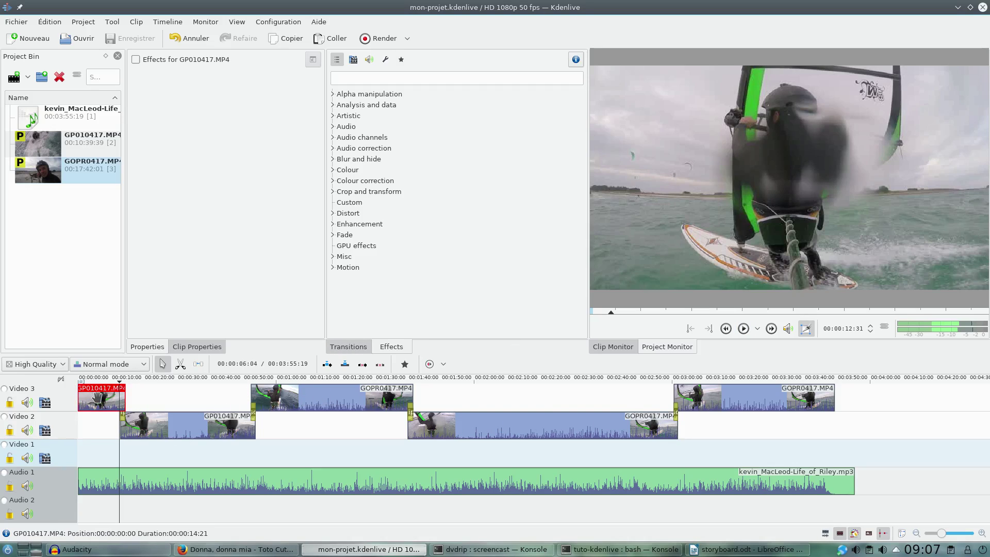
{"action": "left_click", "coordinate": [173, 425], "text": "ctrl"}
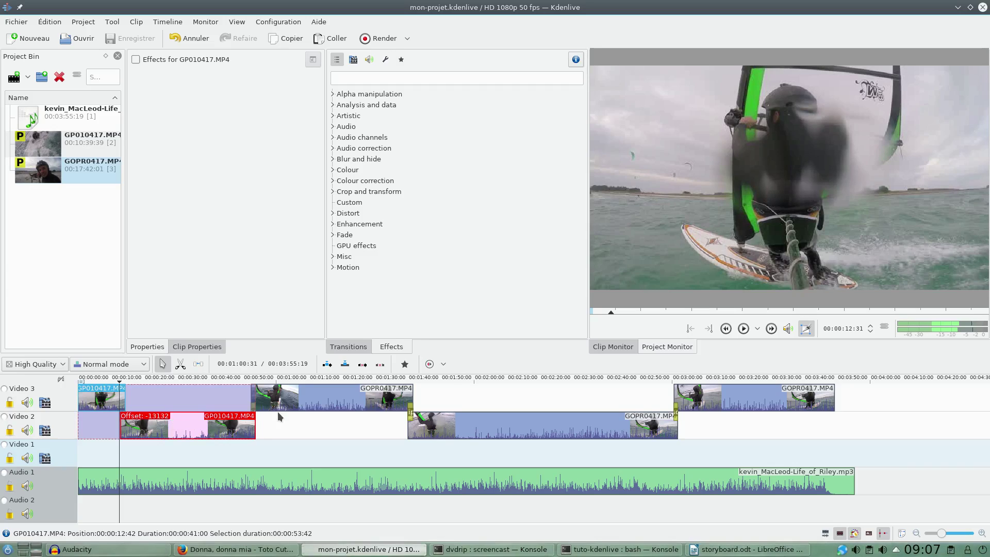
{"action": "left_click", "coordinate": [311, 401], "text": "ctrl"}
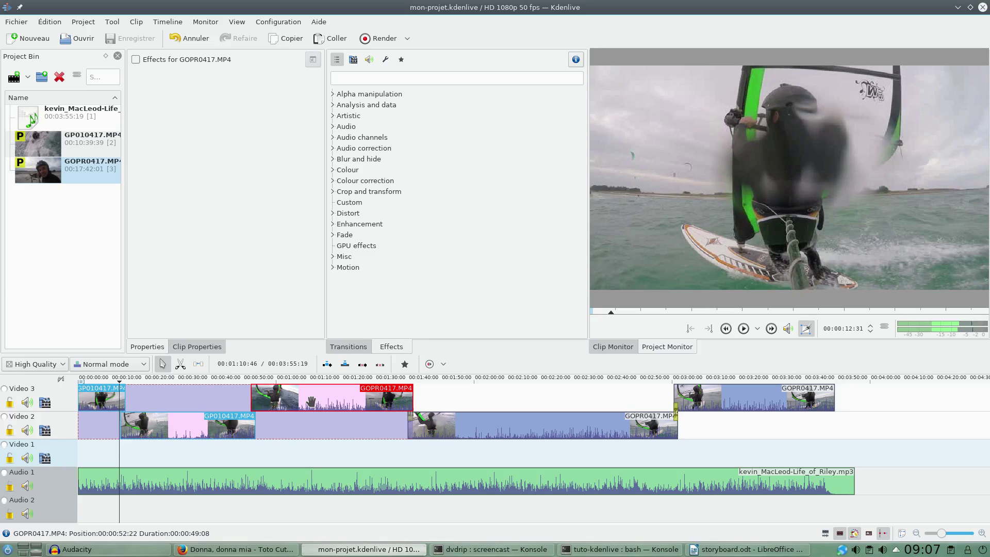
{"action": "left_click", "coordinate": [524, 428], "text": "ctrl"}
{"action": "left_click", "coordinate": [729, 398], "text": "ctrl"}
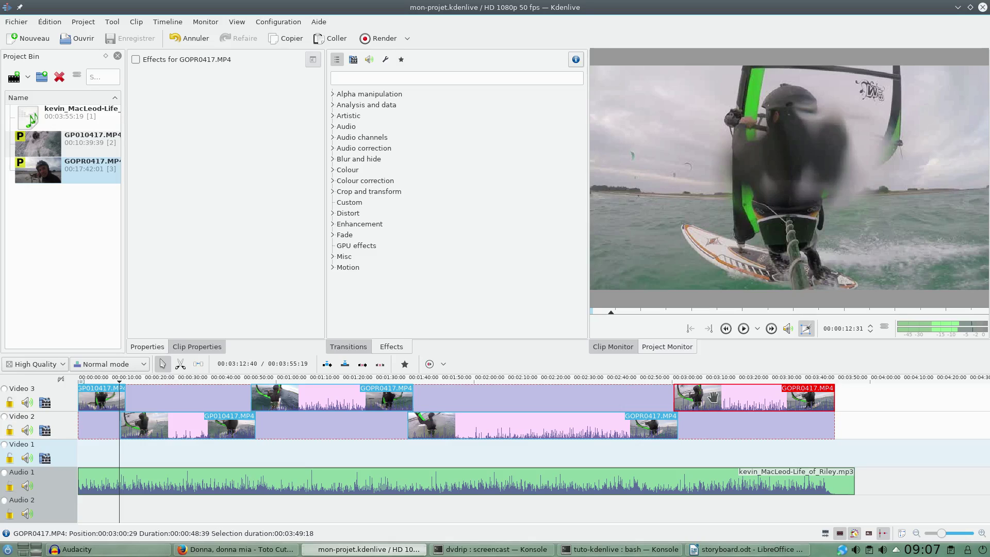
{"action": "right_click", "coordinate": [715, 402]}
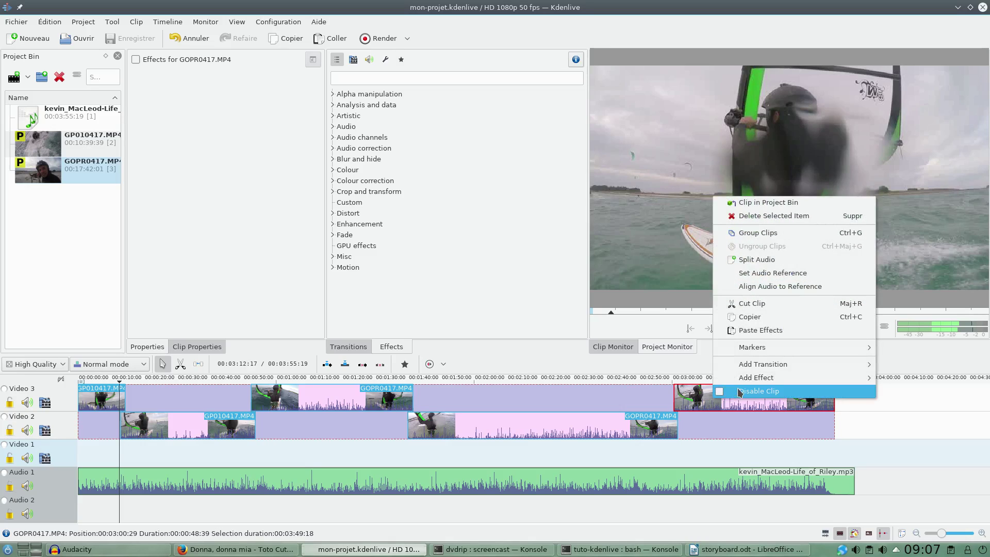
{"action": "mouse_move", "coordinate": [754, 382]}
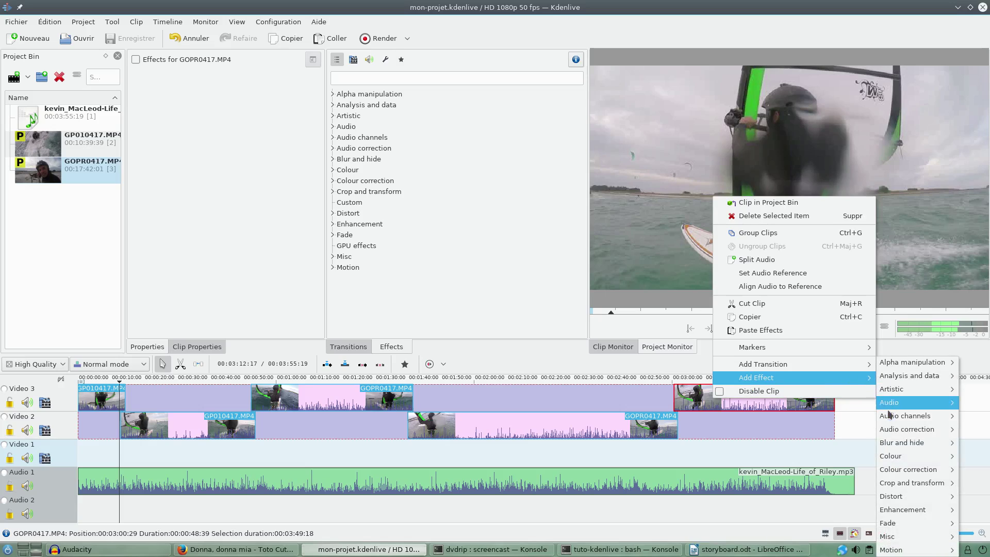
{"action": "mouse_move", "coordinate": [905, 430]}
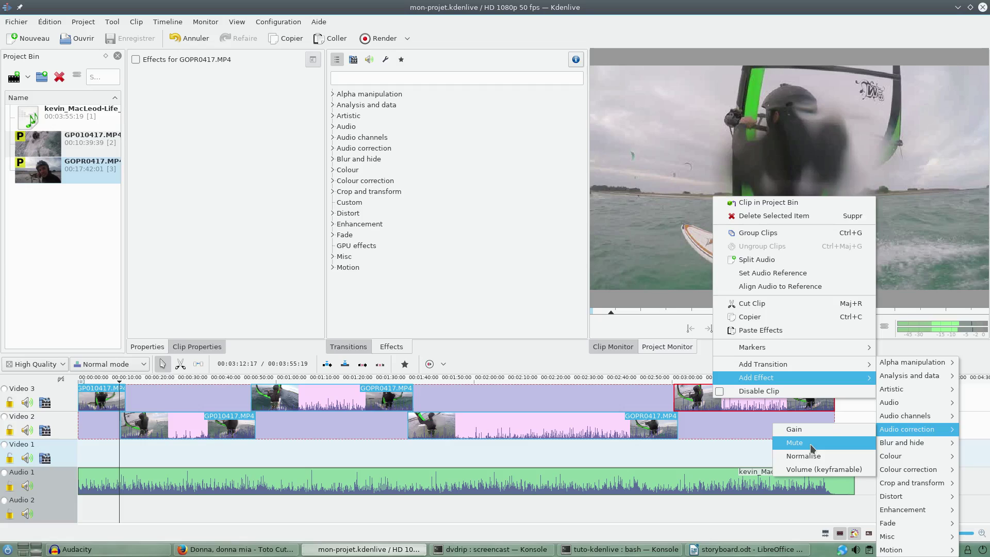
{"action": "left_click", "coordinate": [809, 444]}
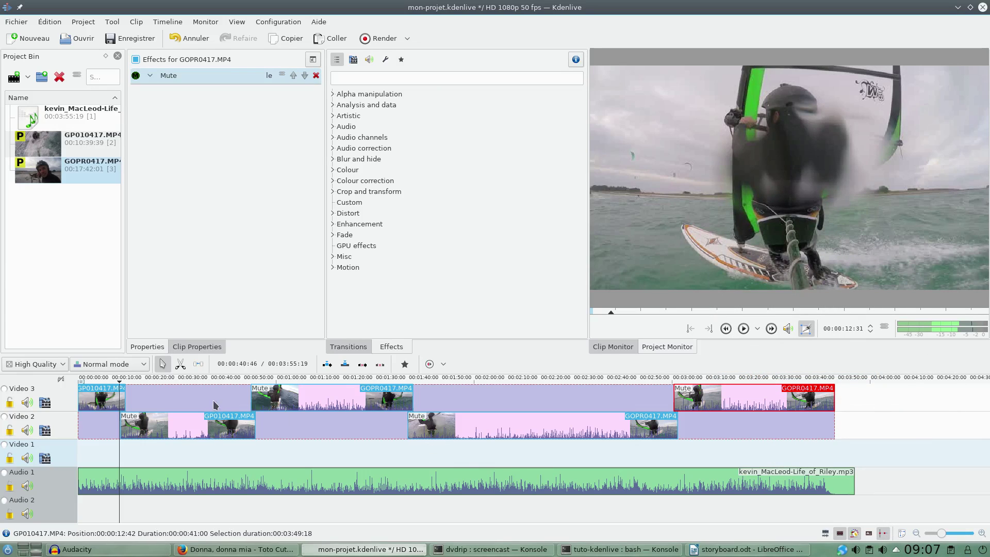
{"action": "left_click", "coordinate": [251, 454]}
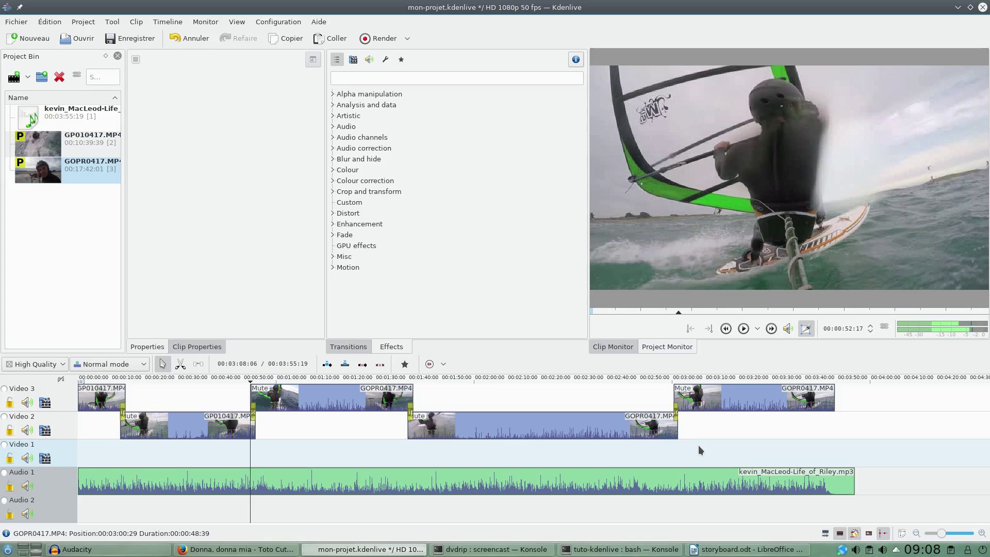
- Select the five video sections on both tracks again and apply the Technicolor colour effect to all of them
{"action": "left_click", "coordinate": [94, 396]}
{"action": "left_click", "coordinate": [154, 421], "text": "ctrl"}
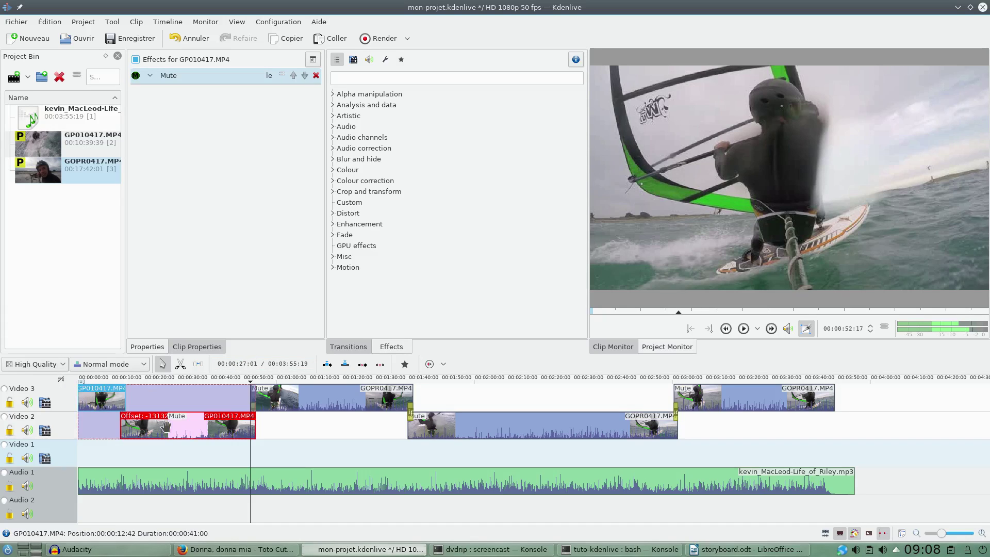
{"action": "left_click", "coordinate": [361, 405], "text": "ctrl"}
{"action": "left_click", "coordinate": [534, 422], "text": "ctrl"}
{"action": "left_click", "coordinate": [751, 398], "text": "ctrl"}
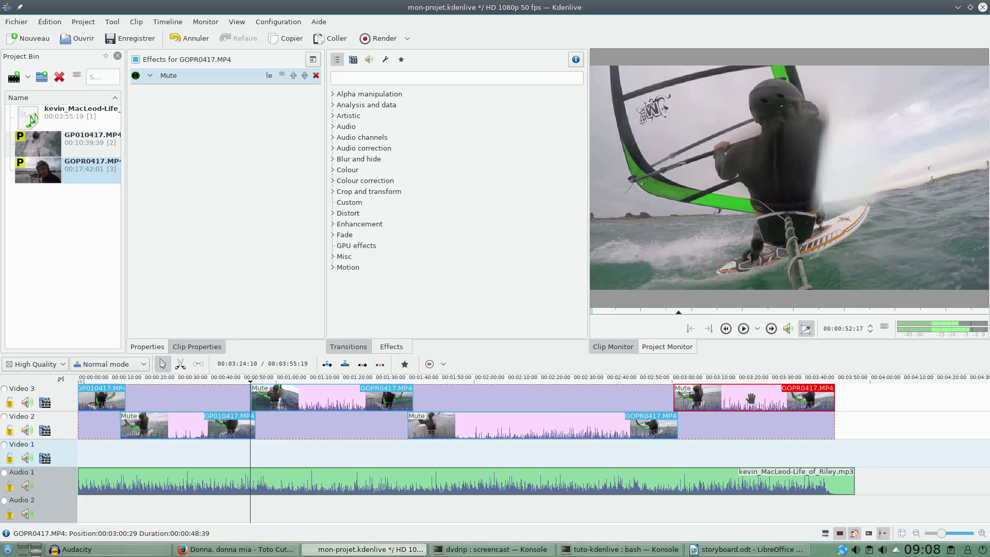
{"action": "right_click", "coordinate": [737, 399]}
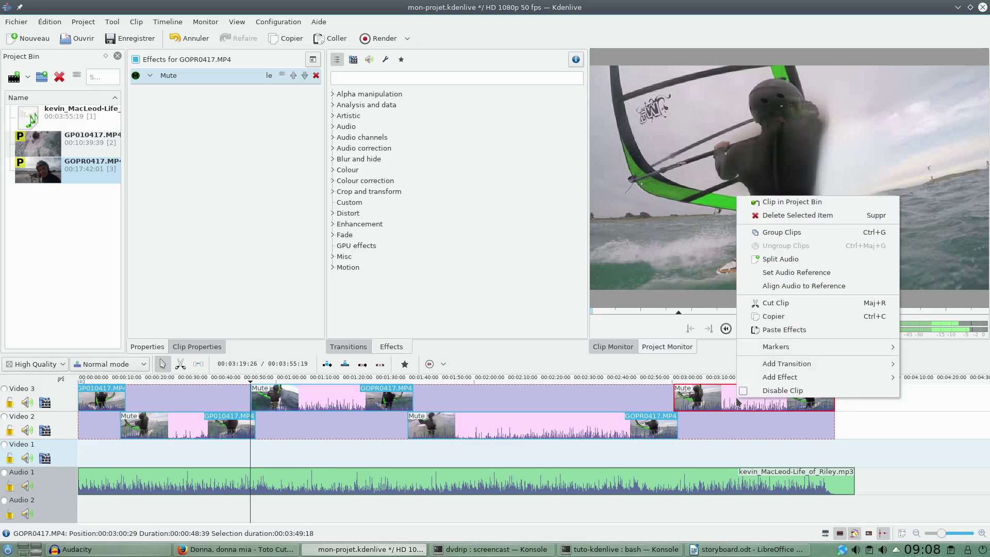
{"action": "mouse_move", "coordinate": [790, 377]}
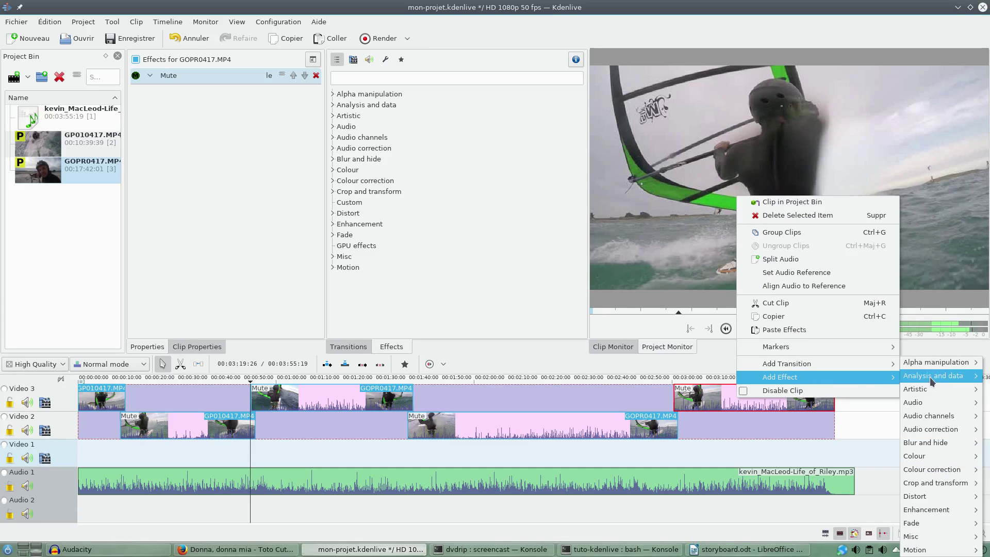
{"action": "mouse_move", "coordinate": [917, 457]}
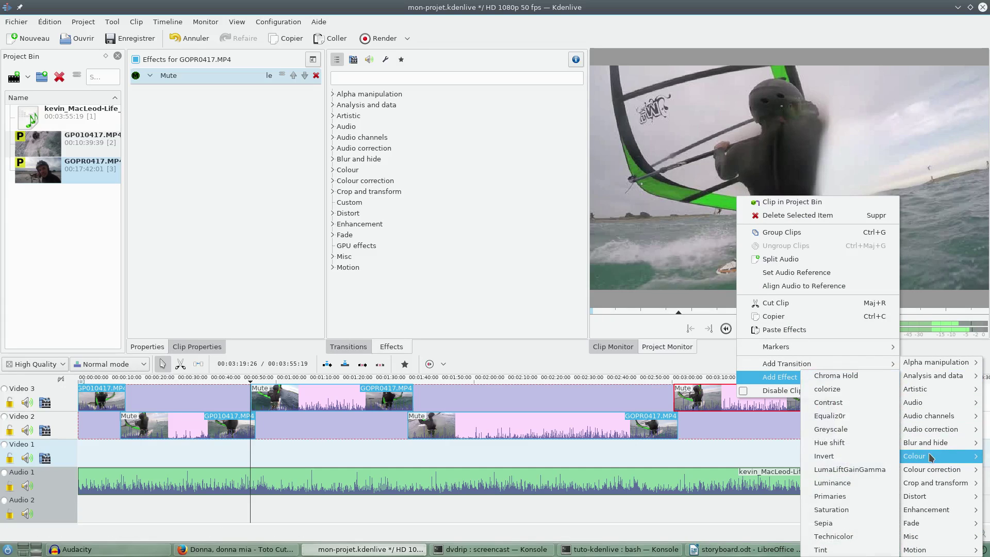
{"action": "left_click", "coordinate": [872, 536]}
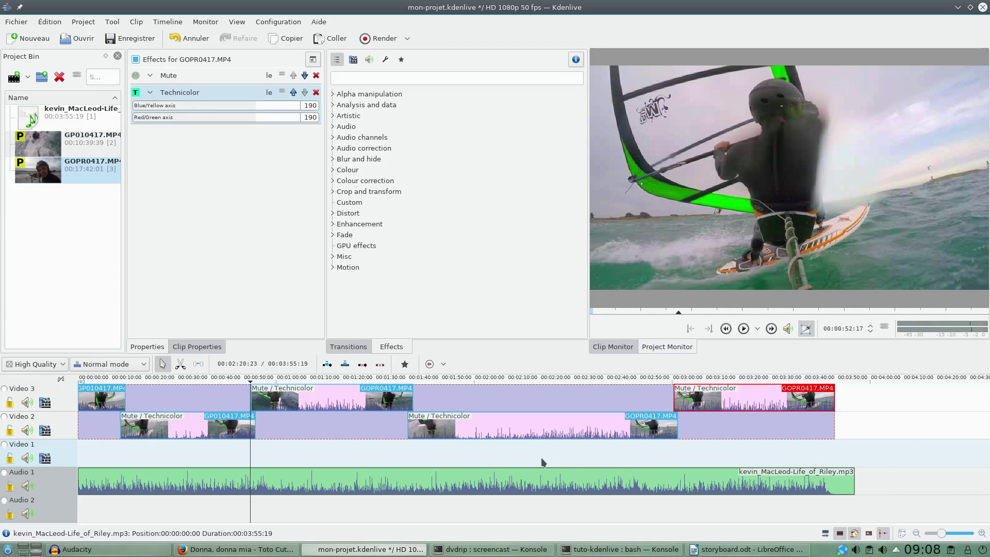
- Play the long Video 2 section for several seconds from 00:02:03:21 to check its colours
{"action": "left_click", "coordinate": [484, 458]}
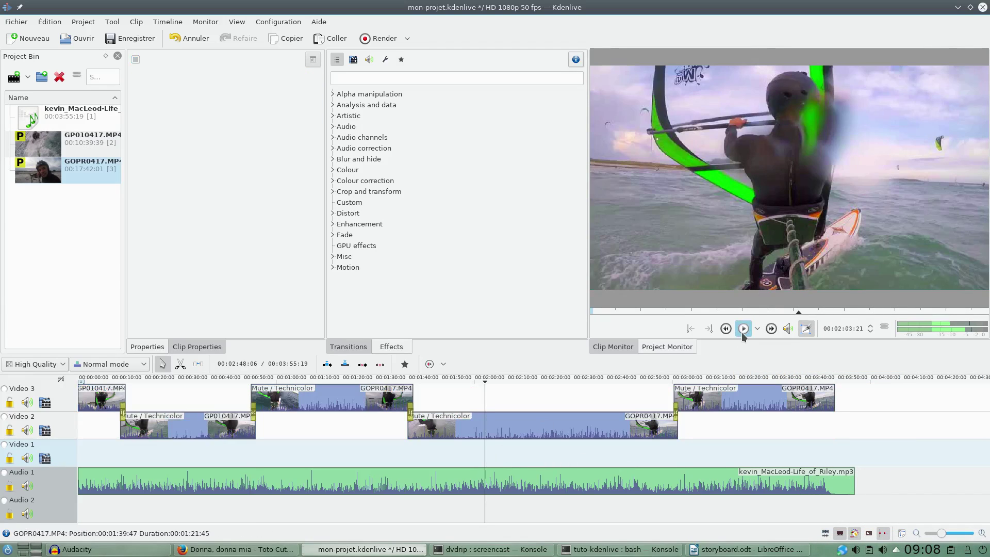
{"action": "left_click", "coordinate": [743, 328]}
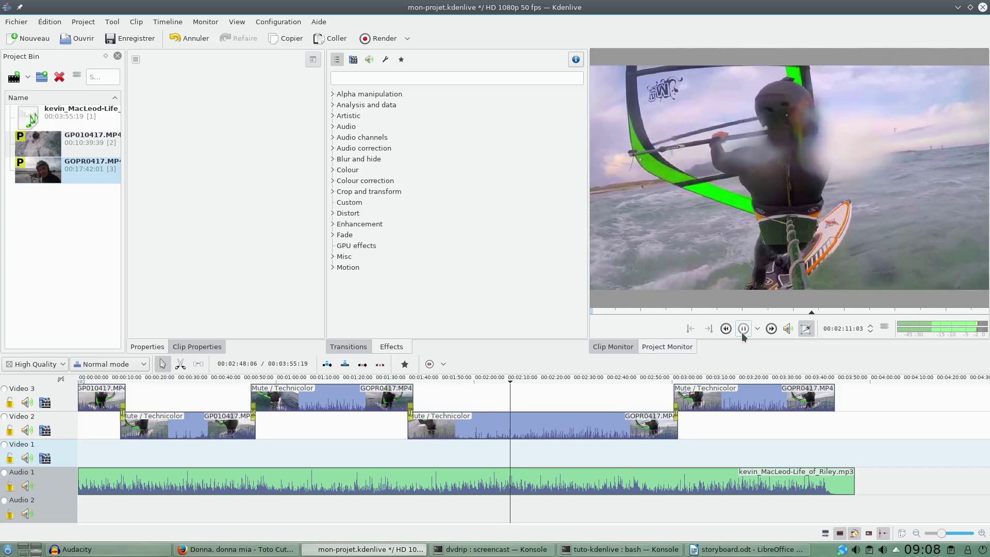
{"action": "left_click", "coordinate": [743, 330]}
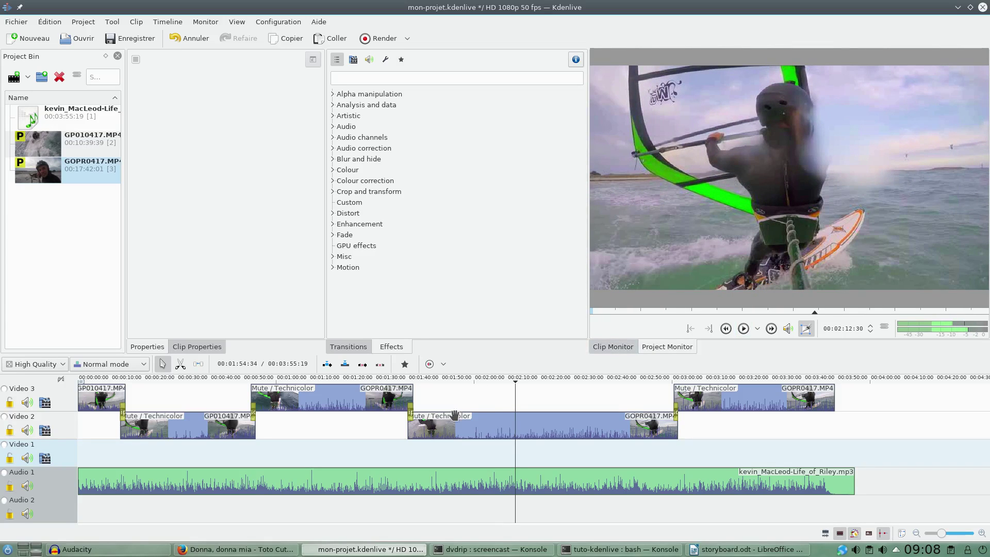
- Browse the effect categories for the long Video 2 section, add the Speed motion effect to it, and remove that effect again
{"action": "left_click", "coordinate": [454, 416]}
{"action": "right_click", "coordinate": [490, 425]}
{"action": "mouse_move", "coordinate": [521, 402]}
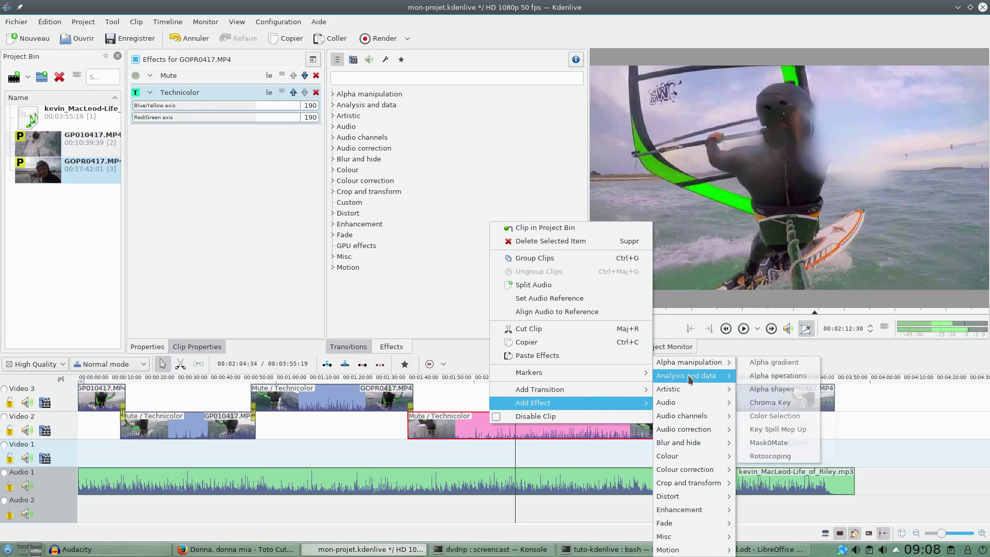
{"action": "mouse_move", "coordinate": [695, 399]}
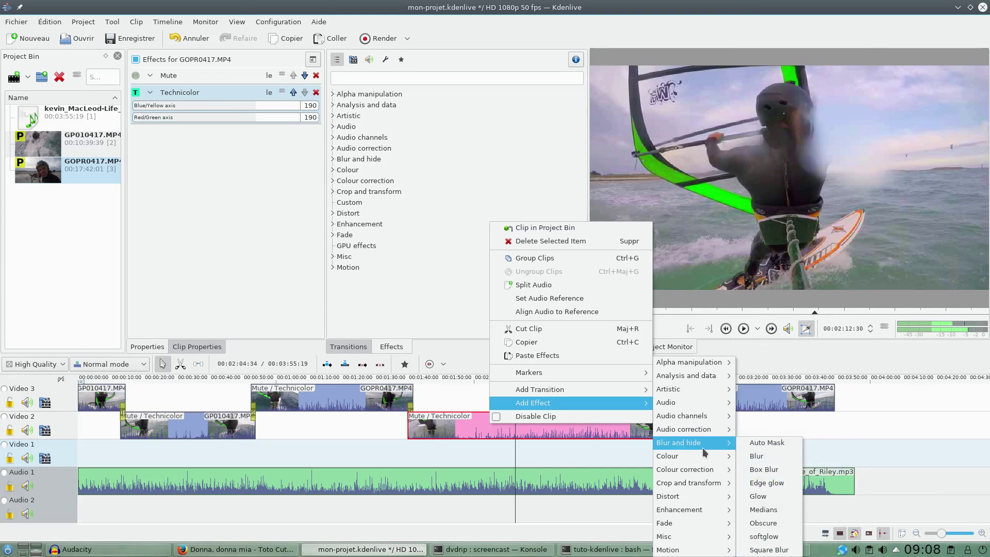
{"action": "mouse_move", "coordinate": [707, 459]}
{"action": "mouse_move", "coordinate": [713, 486]}
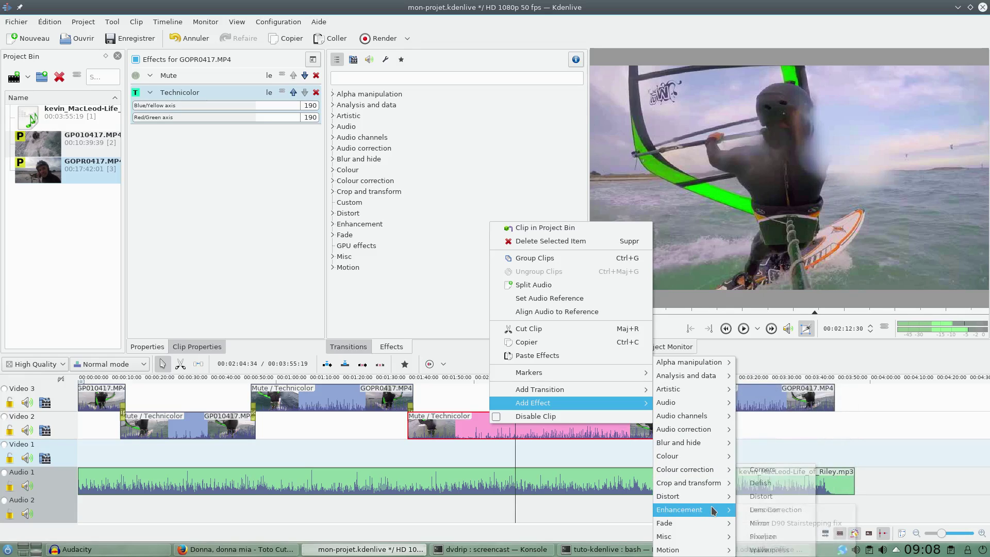
{"action": "mouse_move", "coordinate": [713, 513]}
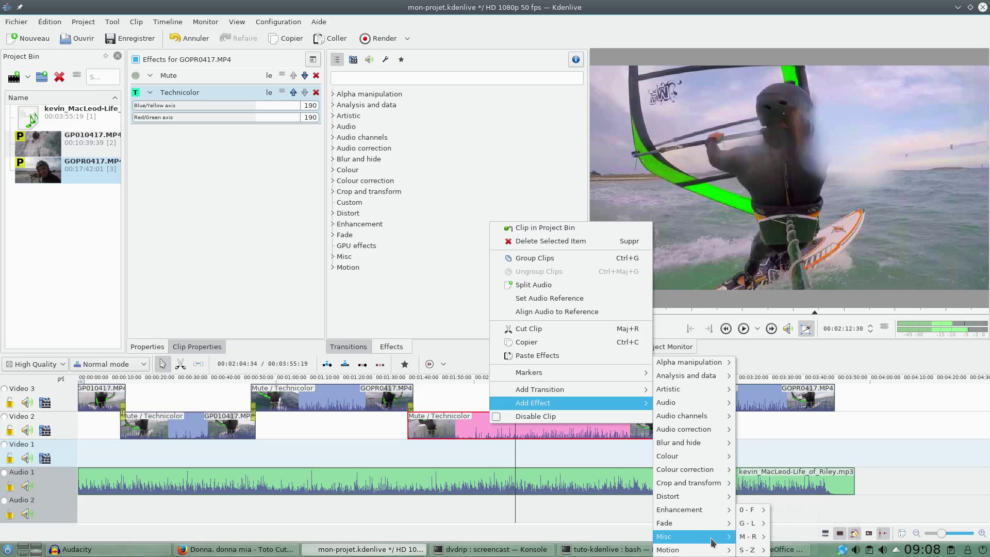
{"action": "mouse_move", "coordinate": [714, 548]}
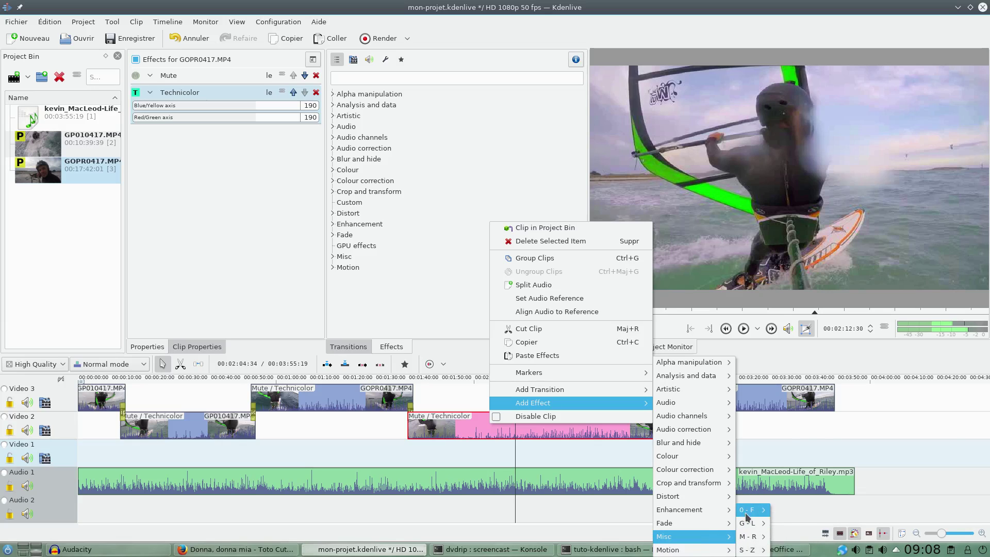
{"action": "mouse_move", "coordinate": [748, 512]}
{"action": "mouse_move", "coordinate": [749, 537]}
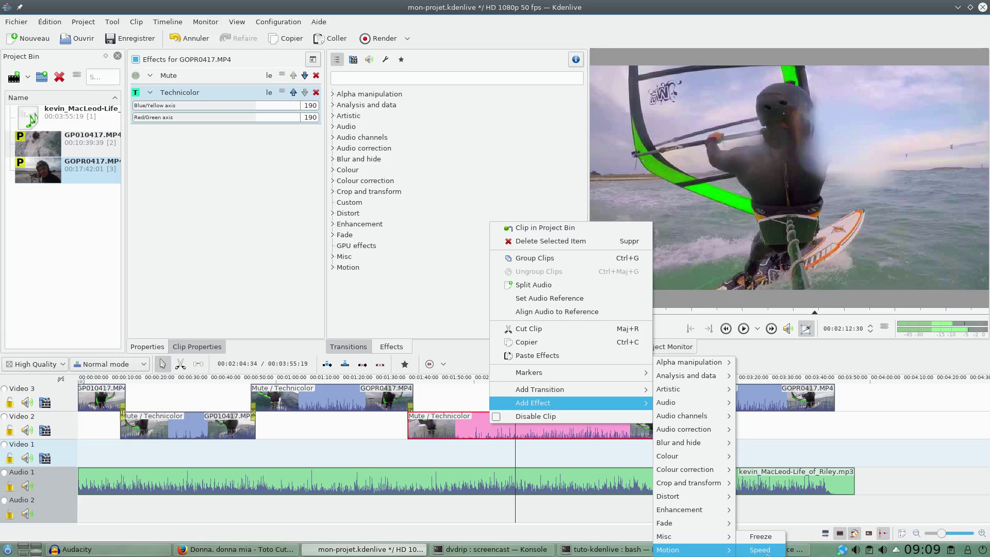
{"action": "left_click", "coordinate": [760, 550]}
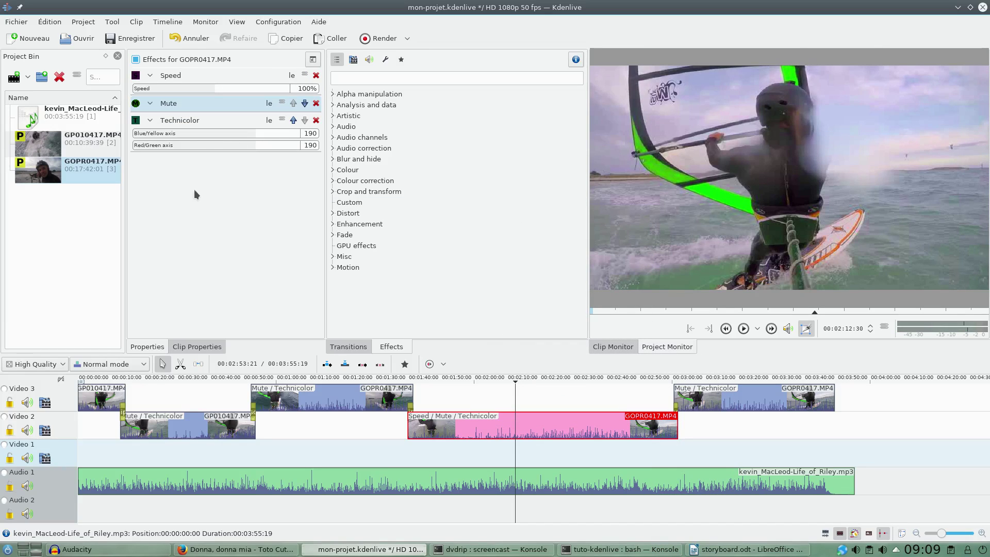
{"action": "left_click", "coordinate": [317, 76]}
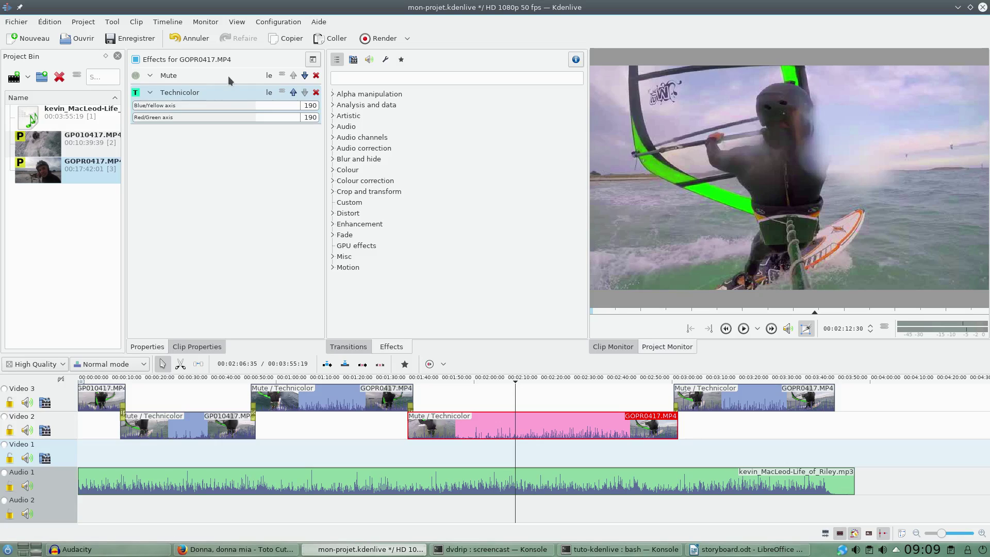
{"action": "left_click", "coordinate": [150, 78]}
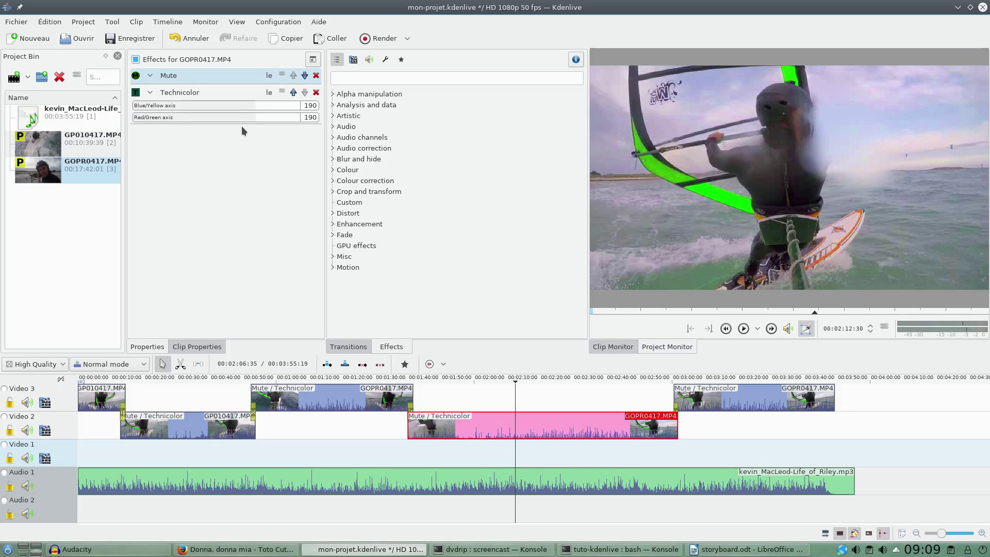
{"action": "left_click", "coordinate": [164, 431]}
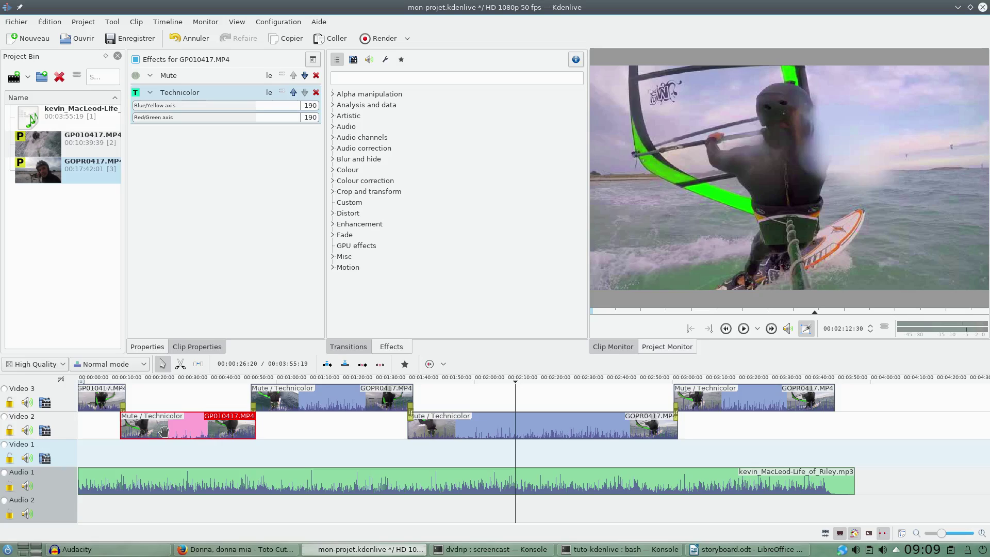
- Start a generated Counter clip and set its sound to 1kHz beep each second
{"action": "left_click", "coordinate": [92, 24]}
{"action": "mouse_move", "coordinate": [148, 171]}
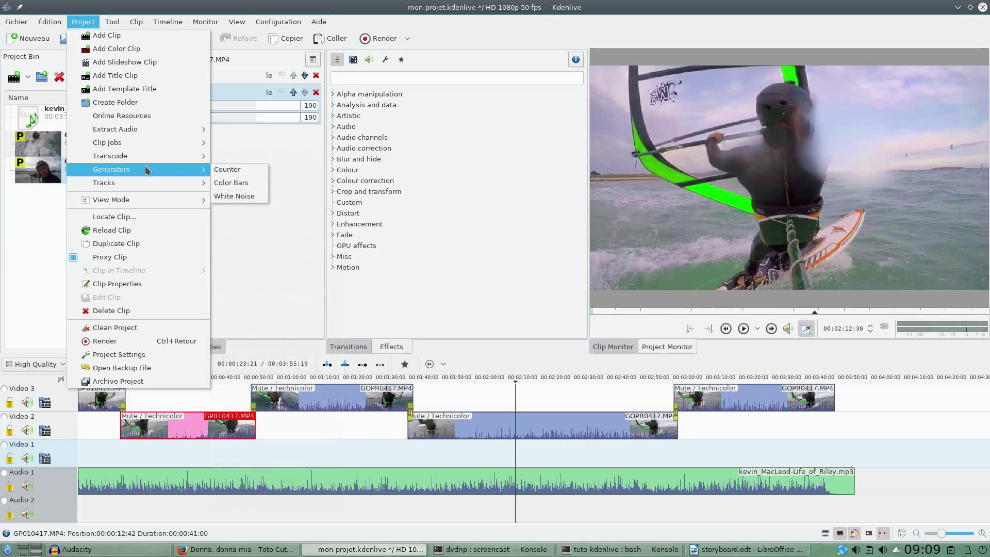
{"action": "left_click", "coordinate": [230, 171]}
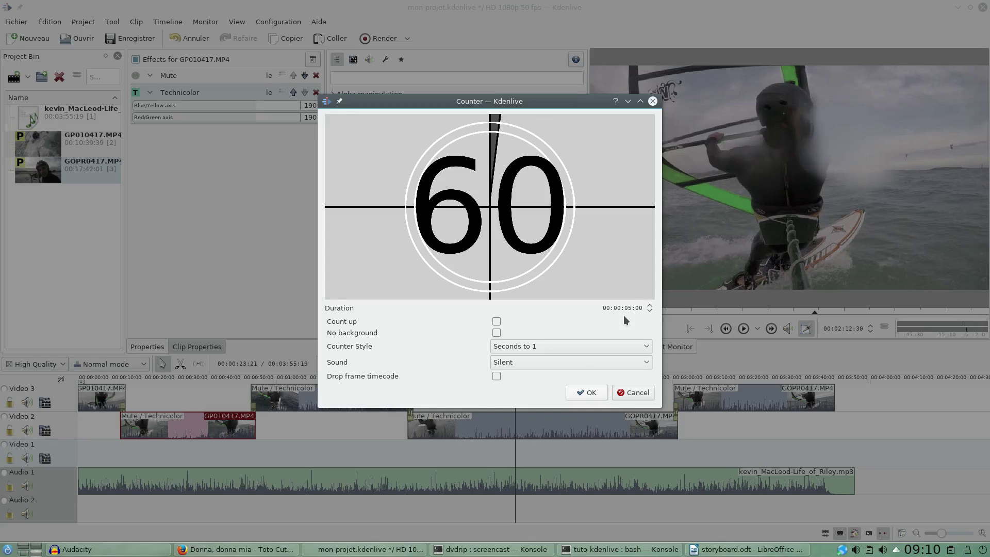
{"action": "left_click", "coordinate": [561, 364]}
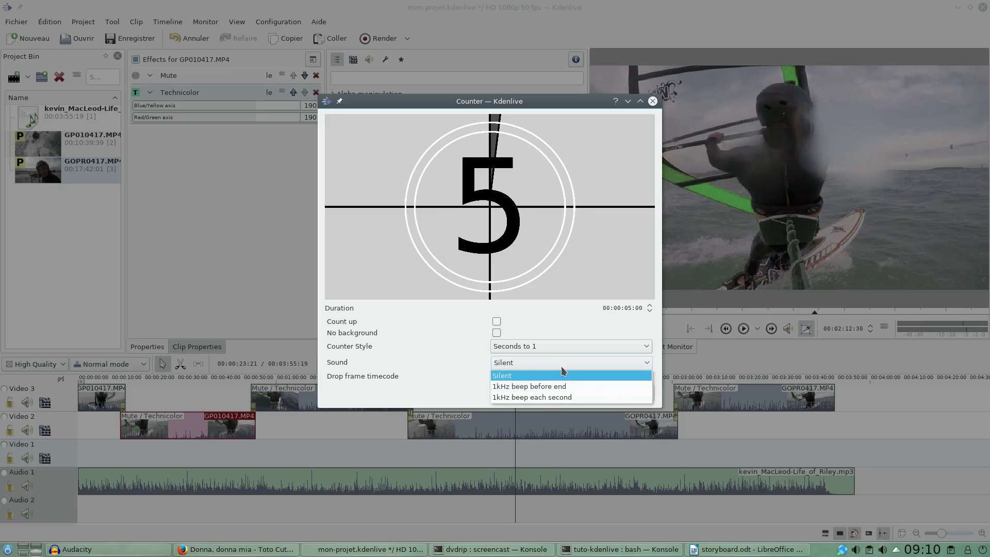
{"action": "left_click", "coordinate": [541, 398]}
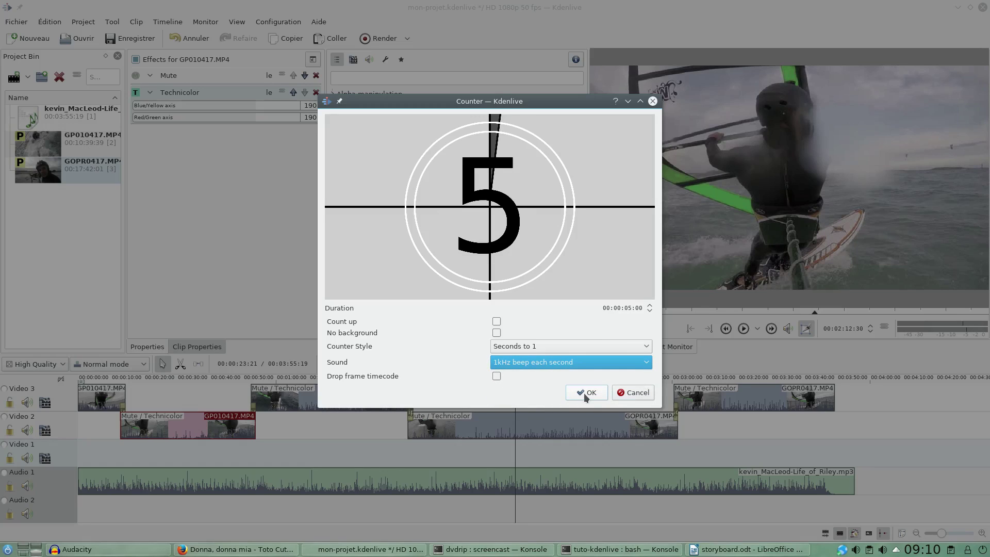
- Accept the counter settings and save the clip as compteur.mlt in the tuto-kdenlive folder, overwriting the existing file
{"action": "left_click", "coordinate": [586, 395]}
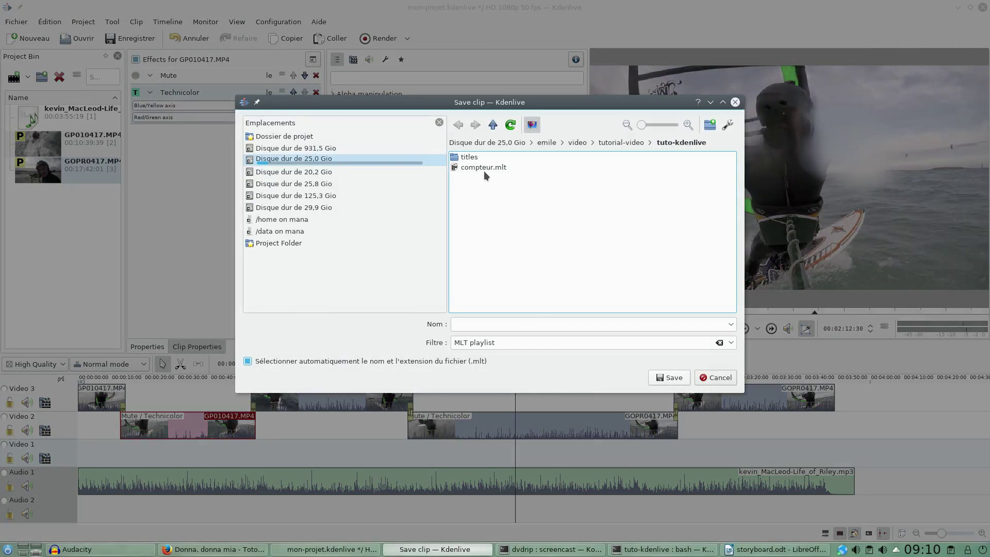
{"action": "left_click", "coordinate": [483, 169]}
{"action": "left_click", "coordinate": [673, 378]}
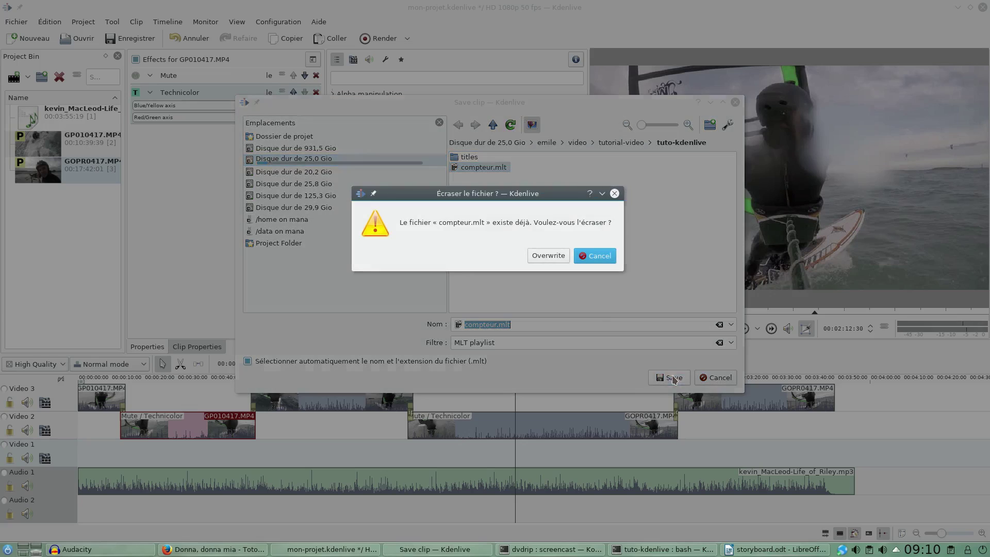
{"action": "left_click", "coordinate": [542, 256]}
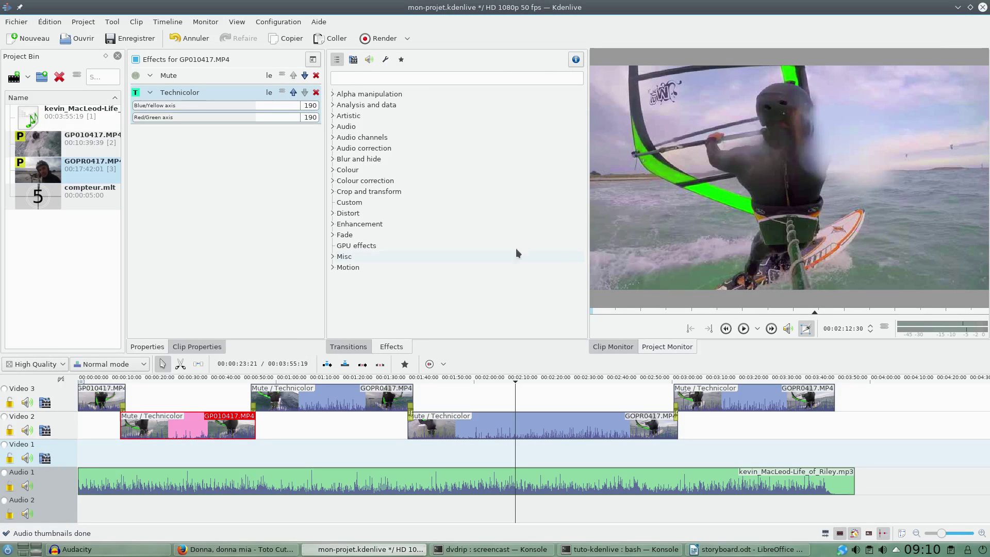
- Place the compteur.mlt clip from the project bin at the very start of the Video 2 track
{"action": "left_click", "coordinate": [81, 205]}
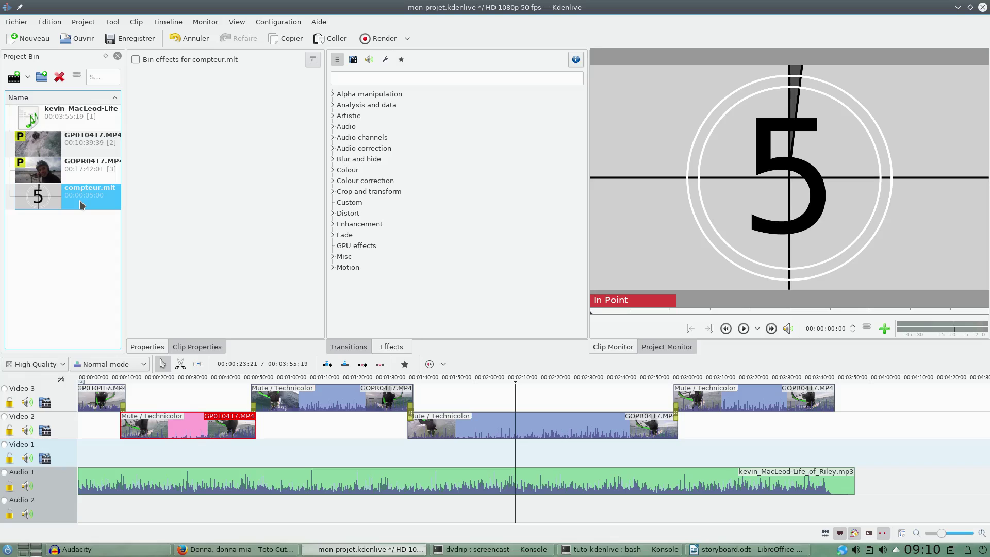
{"action": "left_click_drag", "start_coordinate": [83, 194], "coordinate": [80, 426]}
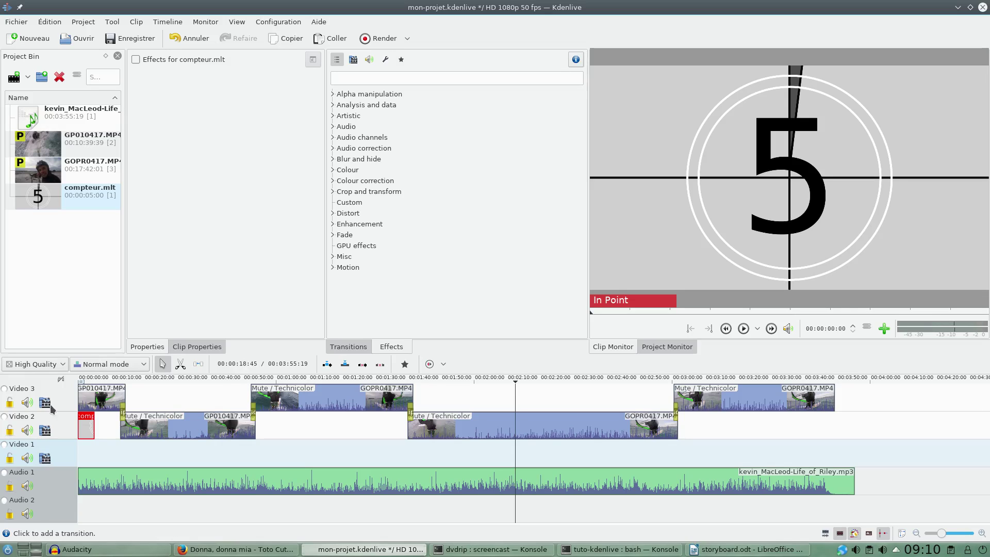
- Select all video sections and their transitions except the counter, and shift them together so the first section starts right after the countdown
{"action": "left_click", "coordinate": [95, 396]}
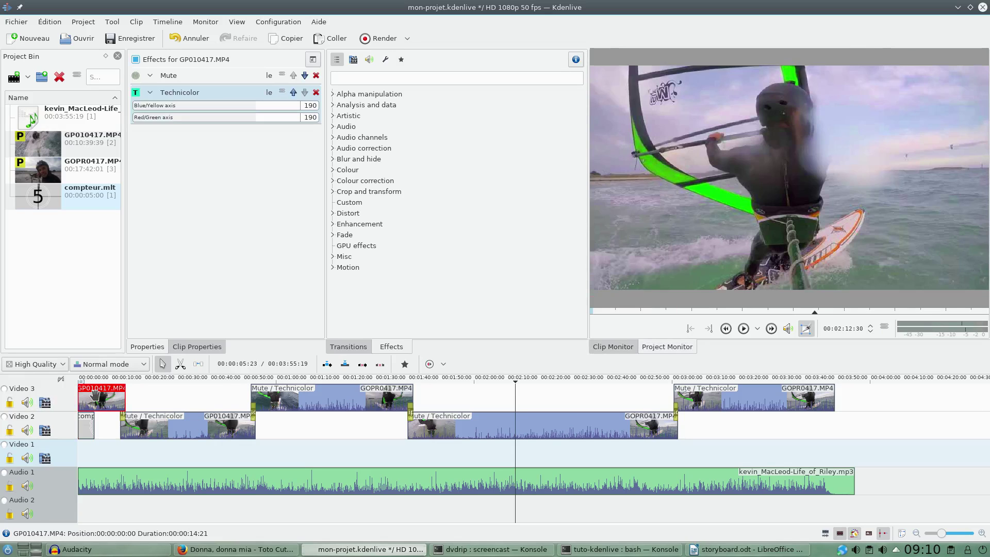
{"action": "left_click", "coordinate": [121, 415], "text": "ctrl"}
{"action": "left_click", "coordinate": [167, 429], "text": "ctrl"}
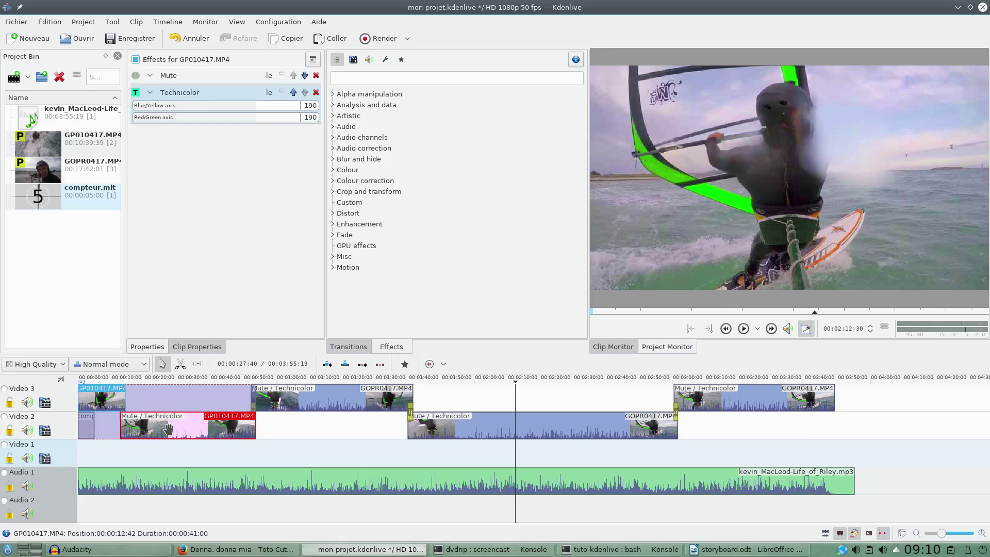
{"action": "left_click", "coordinate": [253, 410]}
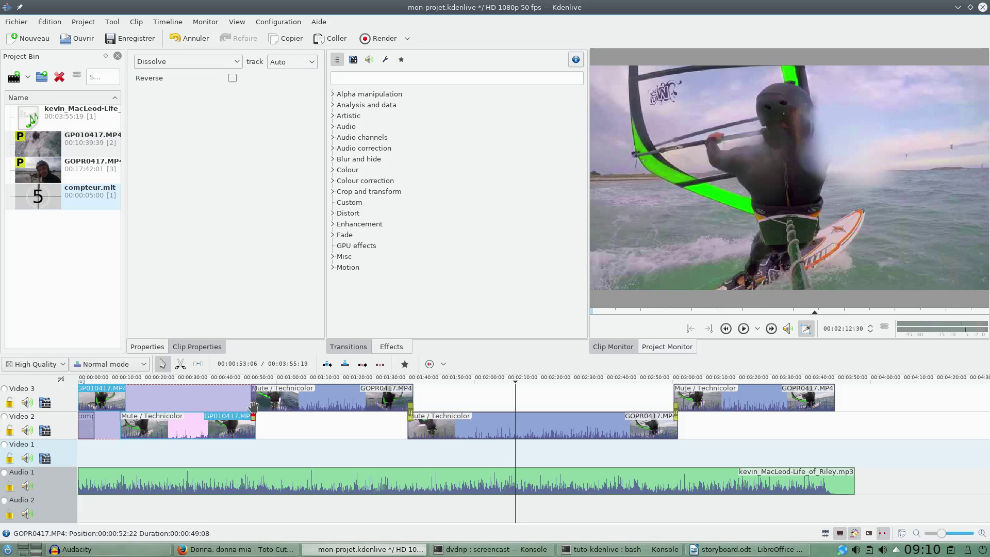
{"action": "left_click", "coordinate": [294, 403], "text": "ctrl"}
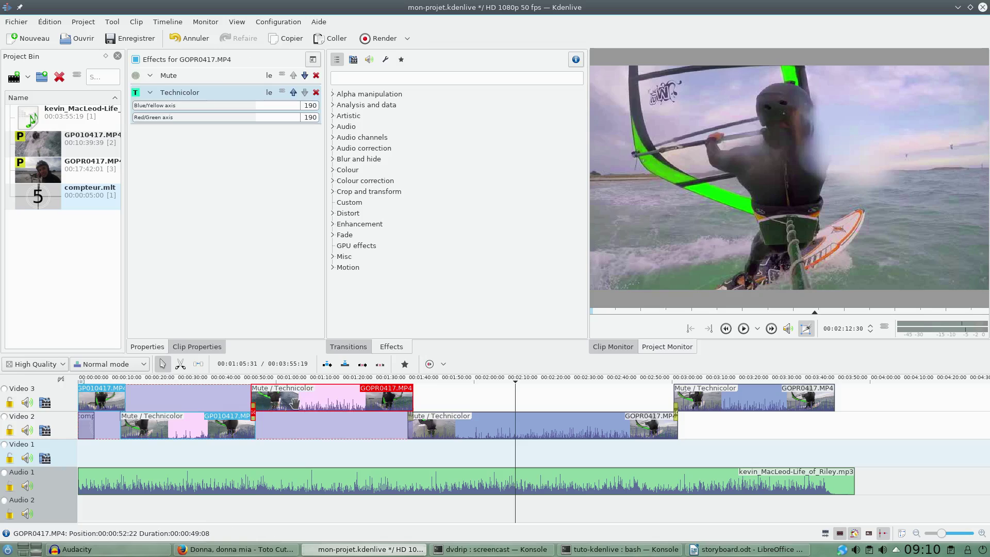
{"action": "left_click", "coordinate": [411, 415], "text": "ctrl"}
{"action": "left_click", "coordinate": [427, 424], "text": "ctrl"}
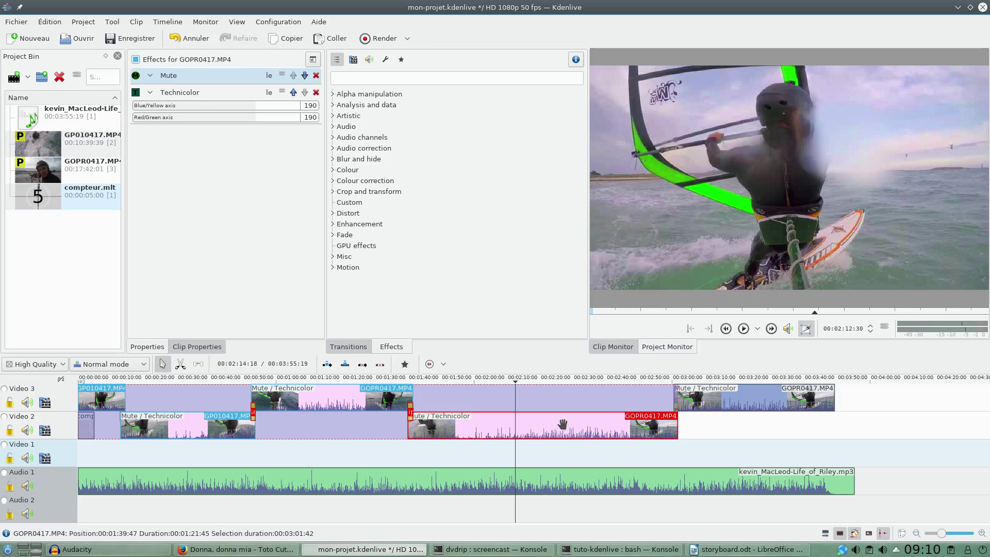
{"action": "left_click", "coordinate": [677, 408], "text": "ctrl"}
{"action": "left_click", "coordinate": [701, 404], "text": "ctrl"}
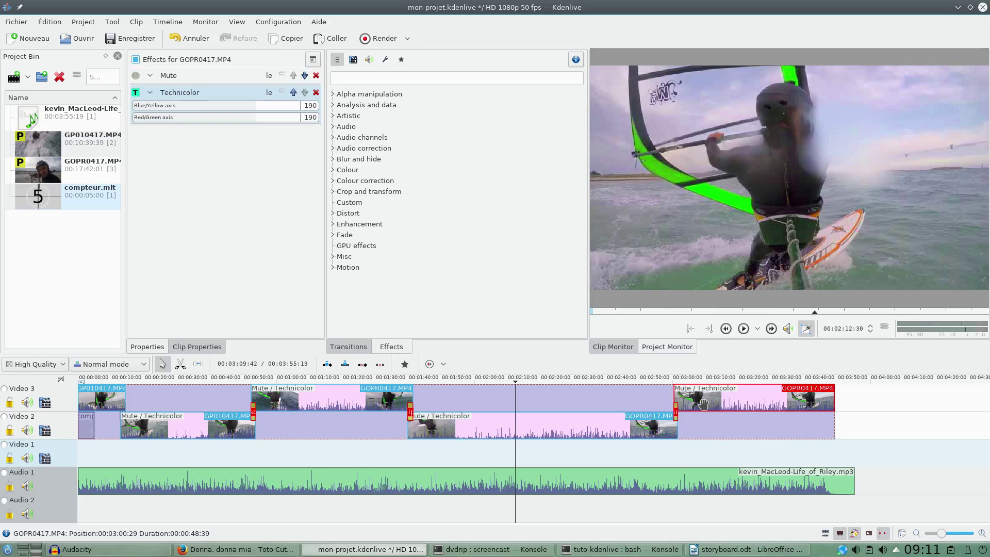
{"action": "left_click", "coordinate": [109, 402], "text": "ctrl"}
{"action": "left_click_drag", "start_coordinate": [110, 402], "coordinate": [125, 402]}
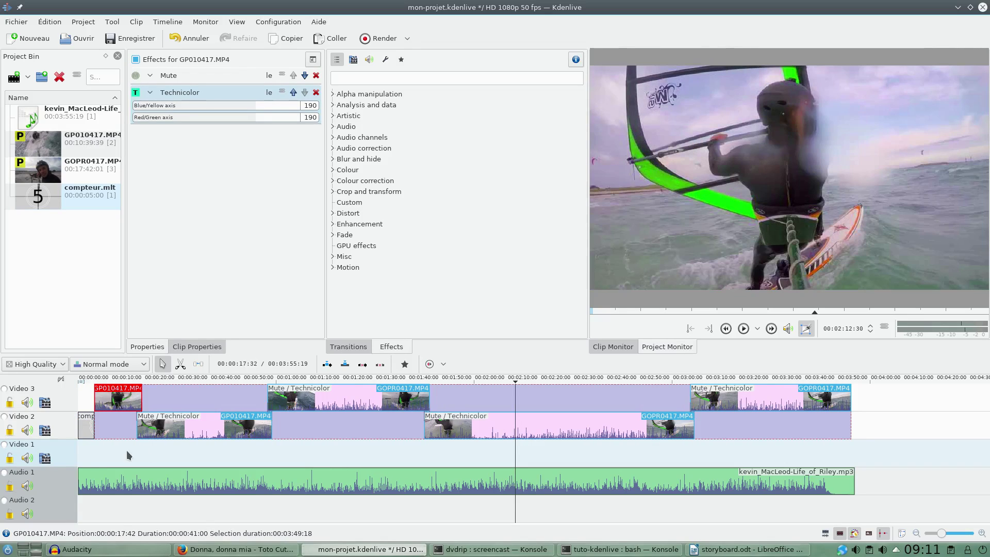
- Play the project from 00:00:00:00 through the countdown into the first section
{"action": "left_click", "coordinate": [77, 452]}
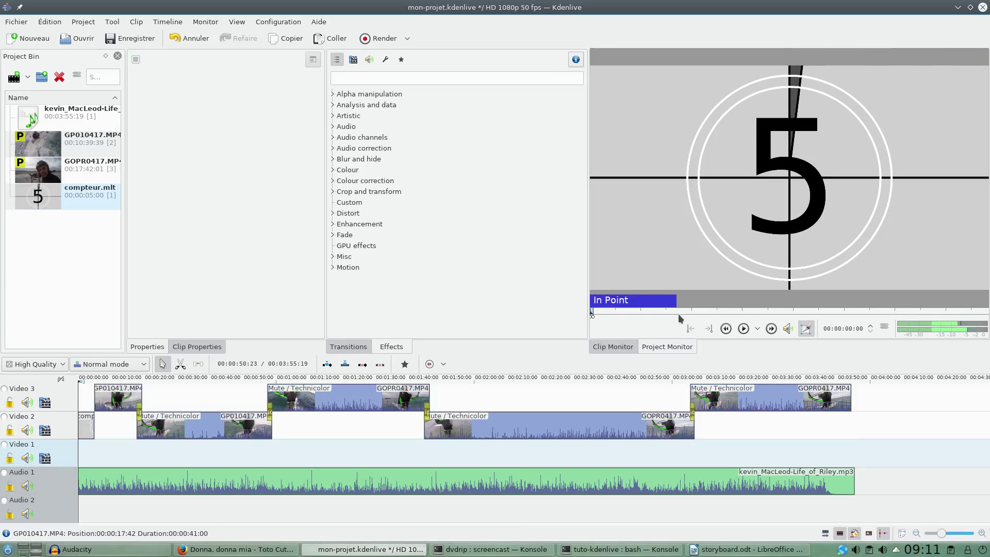
{"action": "left_click", "coordinate": [742, 329]}
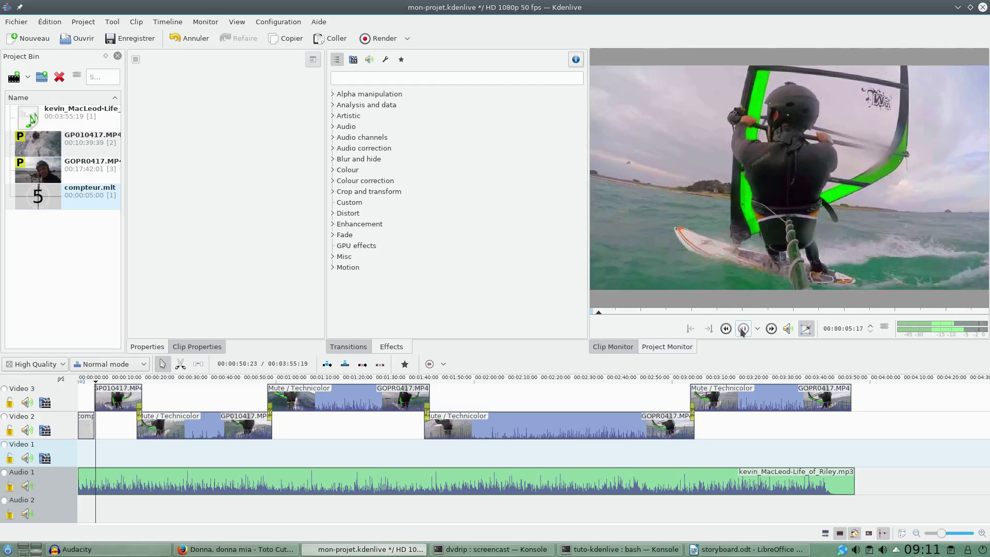
{"action": "left_click", "coordinate": [743, 329]}
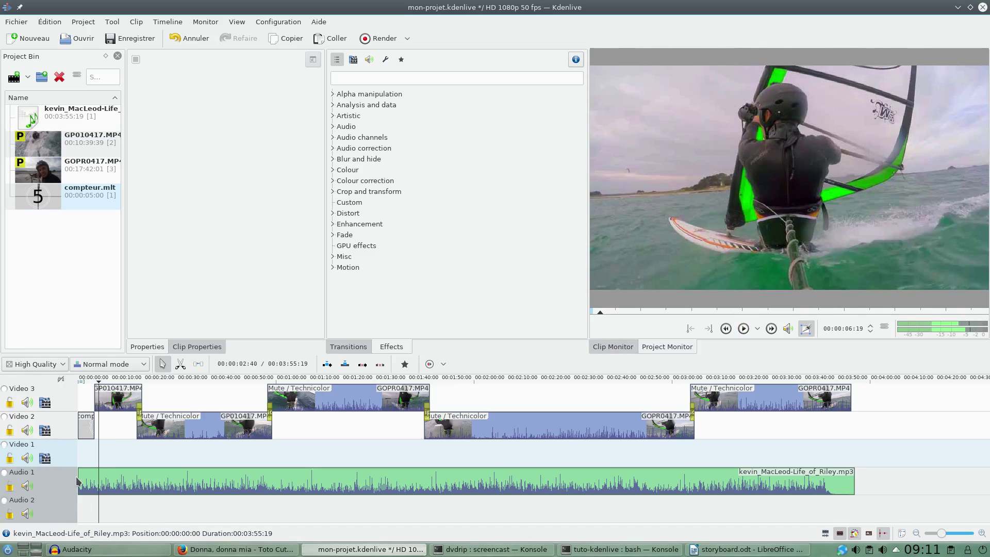
- Move the music clip on Audio 1 to start at 00:00:05:00, and play from 00:00:02:32 across the countdown's end
{"action": "left_click", "coordinate": [93, 477]}
{"action": "left_click_drag", "start_coordinate": [97, 477], "coordinate": [108, 475]}
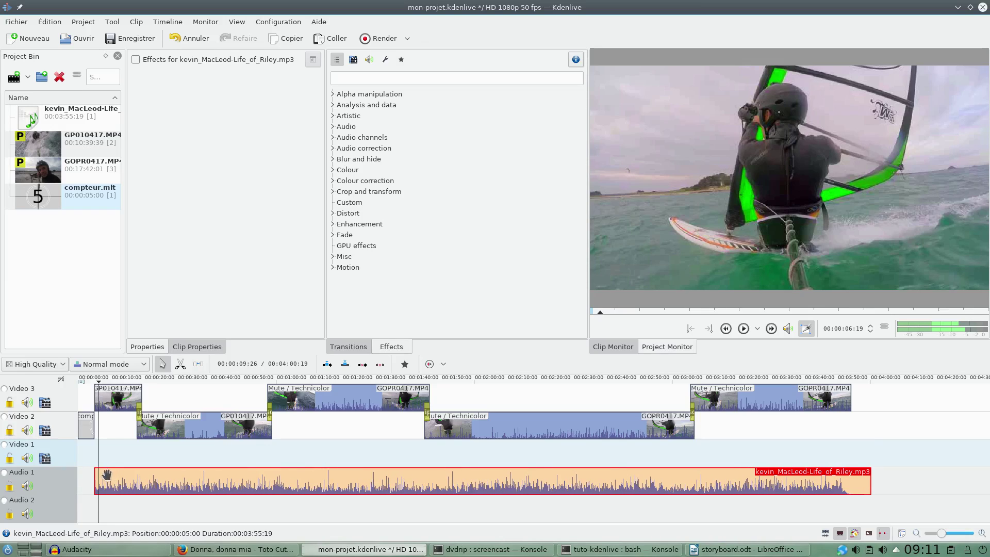
{"action": "left_click", "coordinate": [84, 497]}
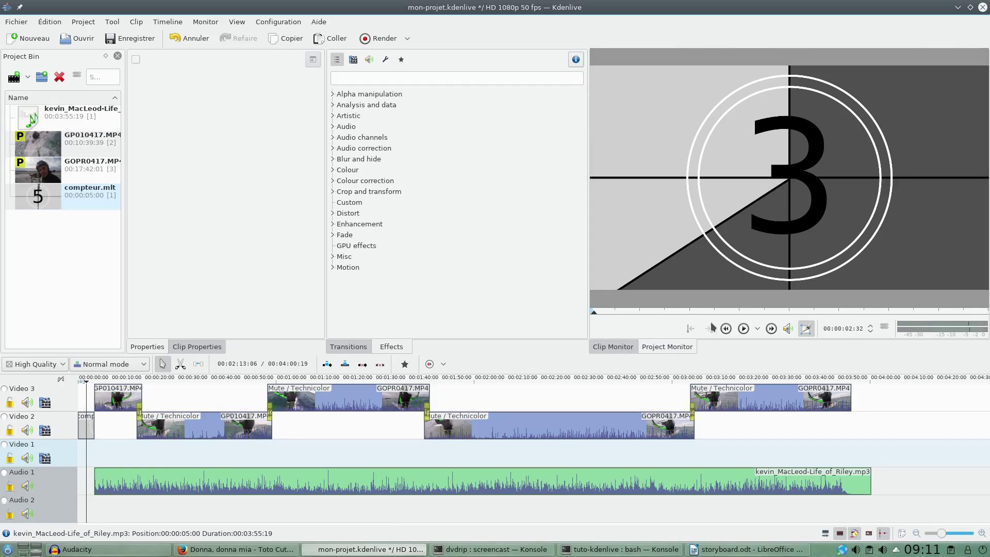
{"action": "left_click", "coordinate": [743, 333]}
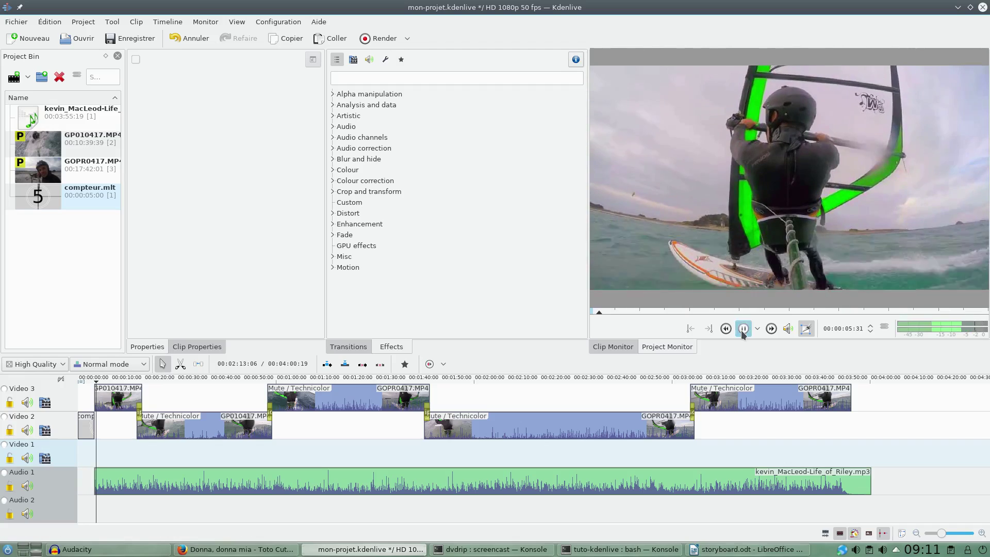
{"action": "left_click", "coordinate": [743, 330]}
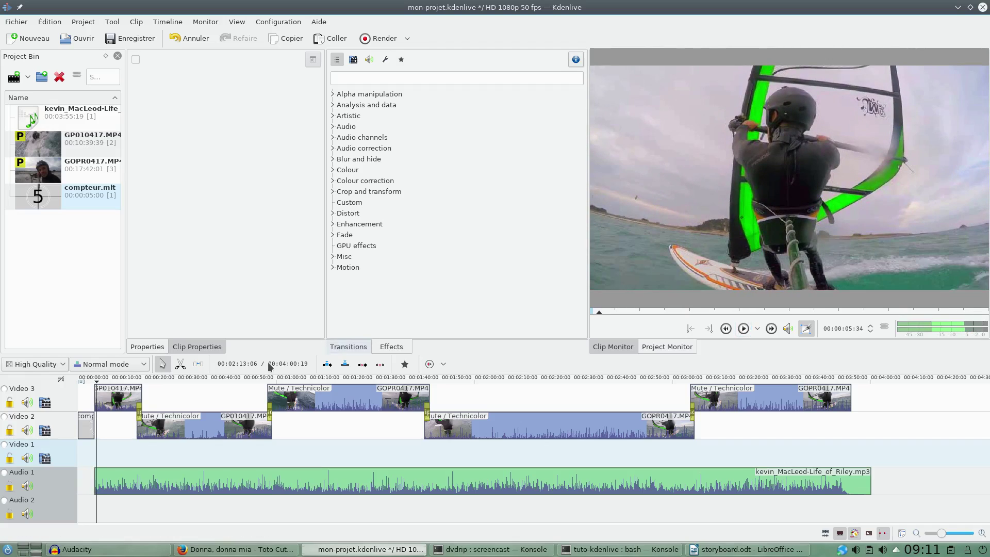
- Add the Fade in effect to the music clip on Audio 1
{"action": "left_click", "coordinate": [105, 482]}
{"action": "right_click", "coordinate": [107, 482]}
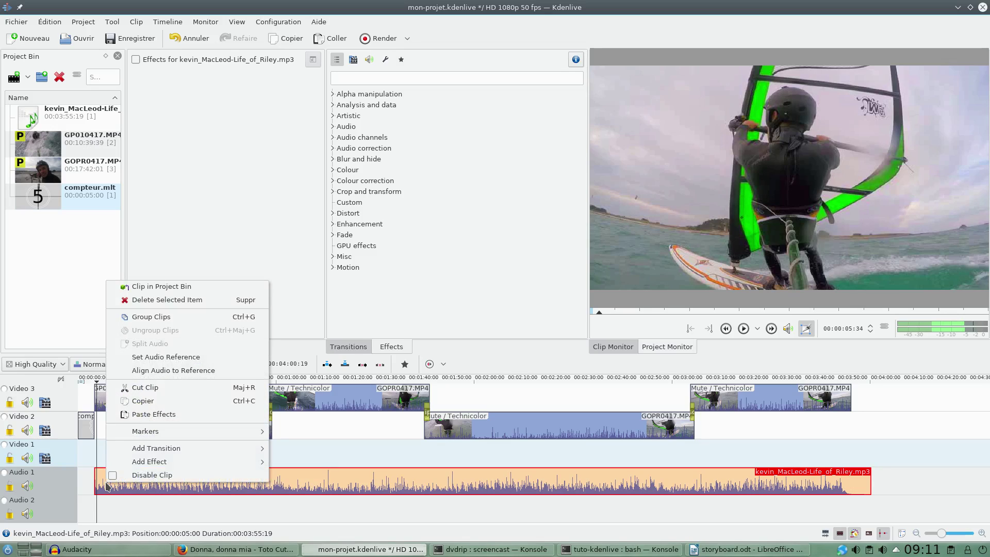
{"action": "mouse_move", "coordinate": [167, 467]}
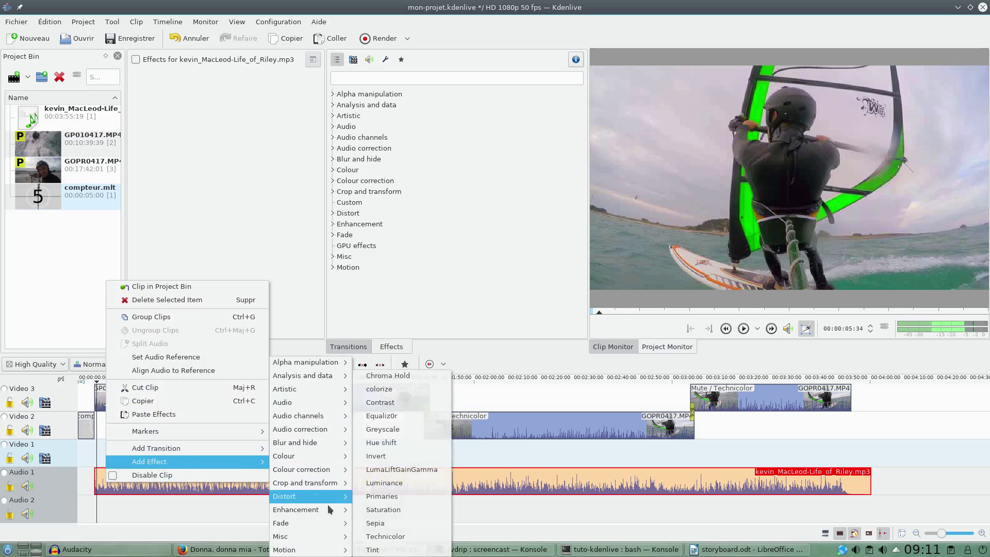
{"action": "mouse_move", "coordinate": [317, 525]}
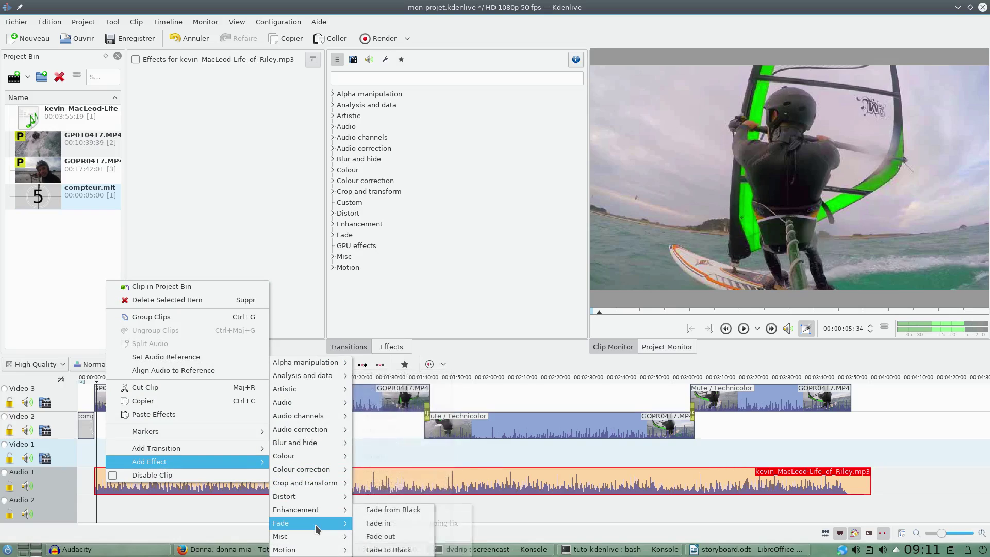
{"action": "left_click", "coordinate": [370, 526]}
- Play from 00:00:04:03 to listen to the music's fade-in
{"action": "left_click", "coordinate": [94, 519]}
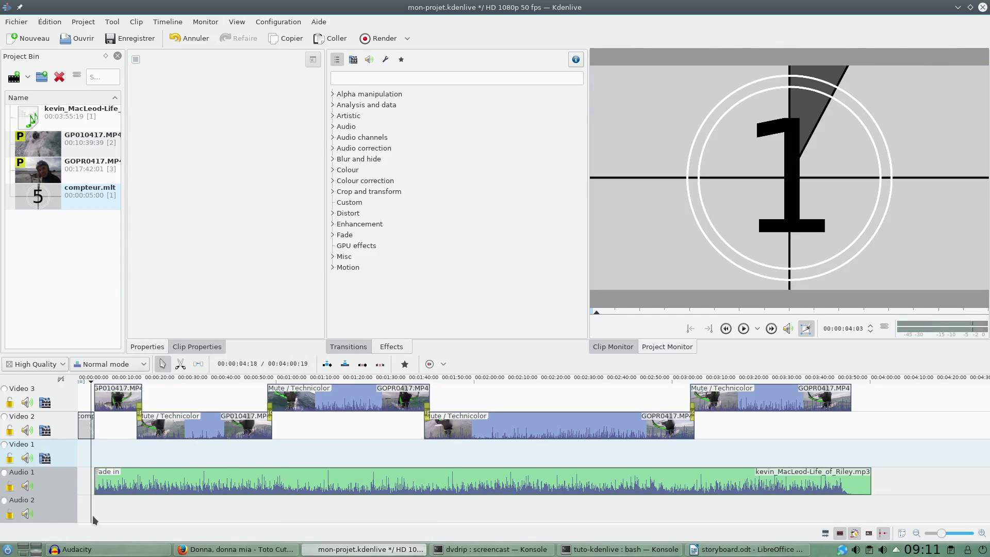
{"action": "left_click", "coordinate": [747, 332]}
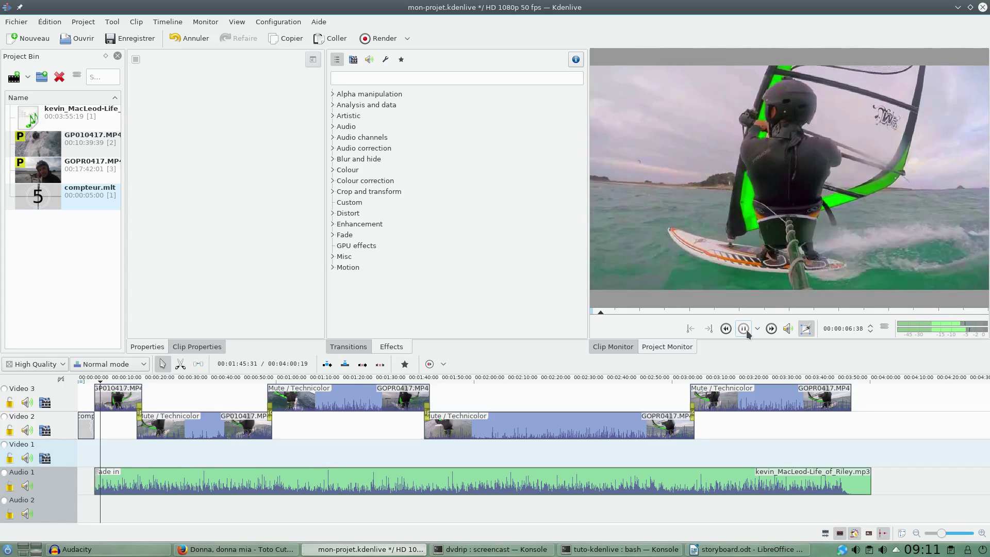
{"action": "left_click", "coordinate": [743, 329]}
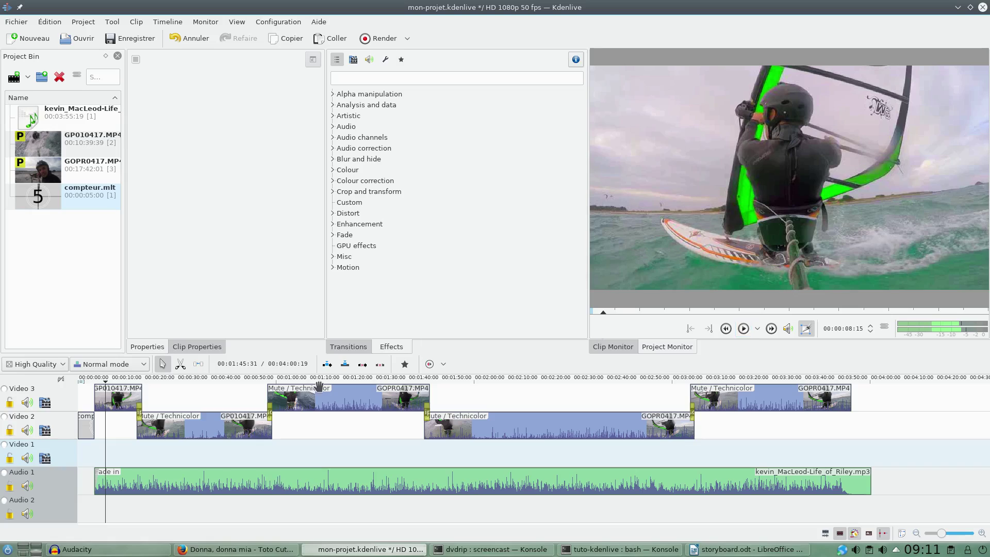
- Lengthen the music clip's Fade in duration to 00:00:02:32
{"action": "left_click", "coordinate": [108, 484]}
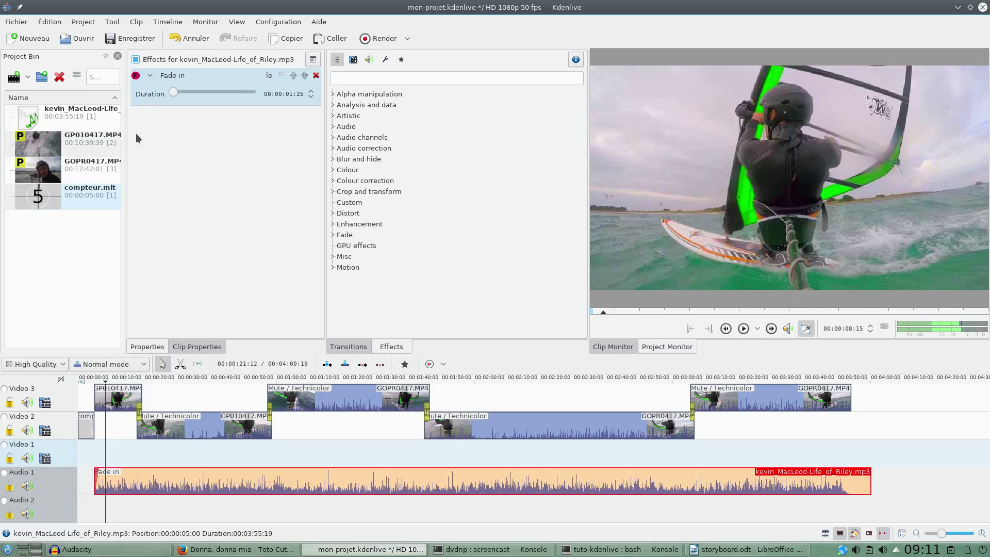
{"action": "left_click", "coordinate": [311, 93]}
{"action": "left_click", "coordinate": [311, 92]}
{"action": "left_click_drag", "start_coordinate": [174, 92], "coordinate": [175, 92]}
{"action": "left_click_drag", "start_coordinate": [174, 91], "coordinate": [174, 91]}
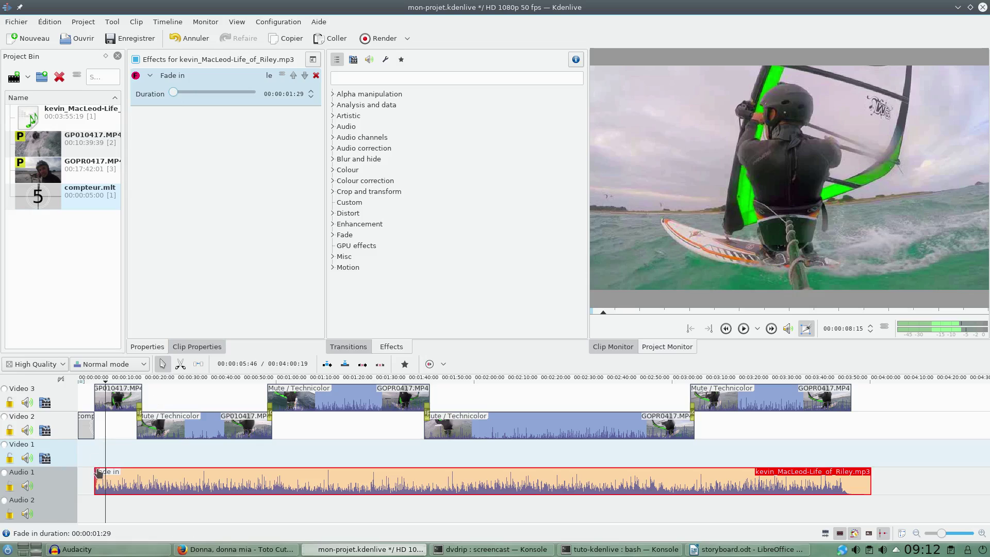
{"action": "mouse_move", "coordinate": [101, 474]}
{"action": "left_mouse_down"}
{"action": "mouse_move", "coordinate": [107, 463]}
{"action": "mouse_move", "coordinate": [102, 475]}
{"action": "left_mouse_up"}
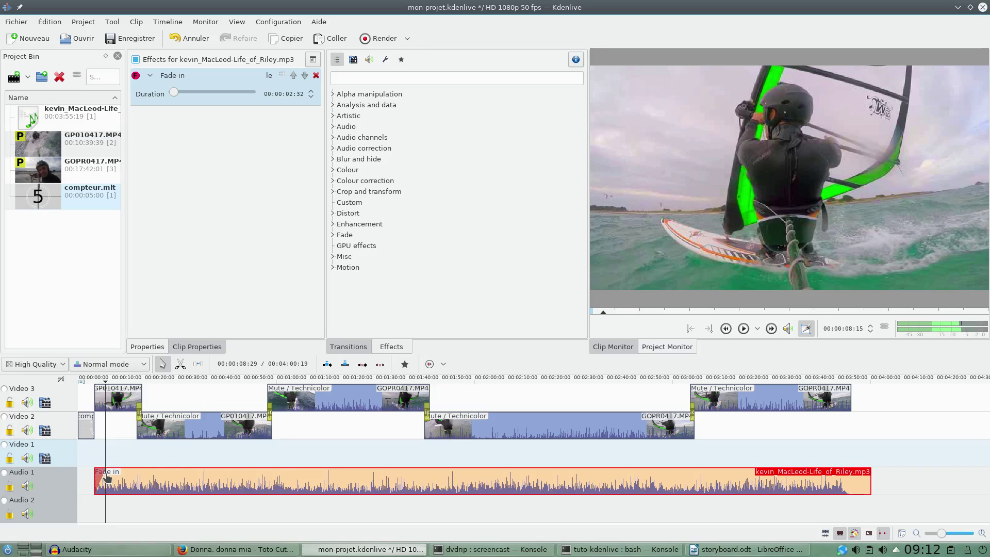
- Play from 00:00:01:28 through the lengthened fade-in and save the project
{"action": "left_click", "coordinate": [85, 500]}
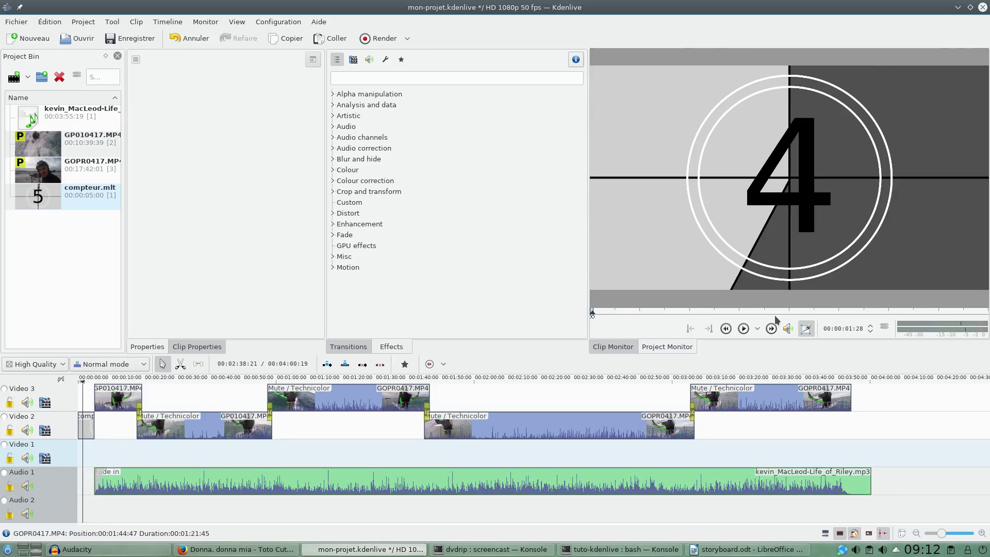
{"action": "left_click", "coordinate": [744, 329]}
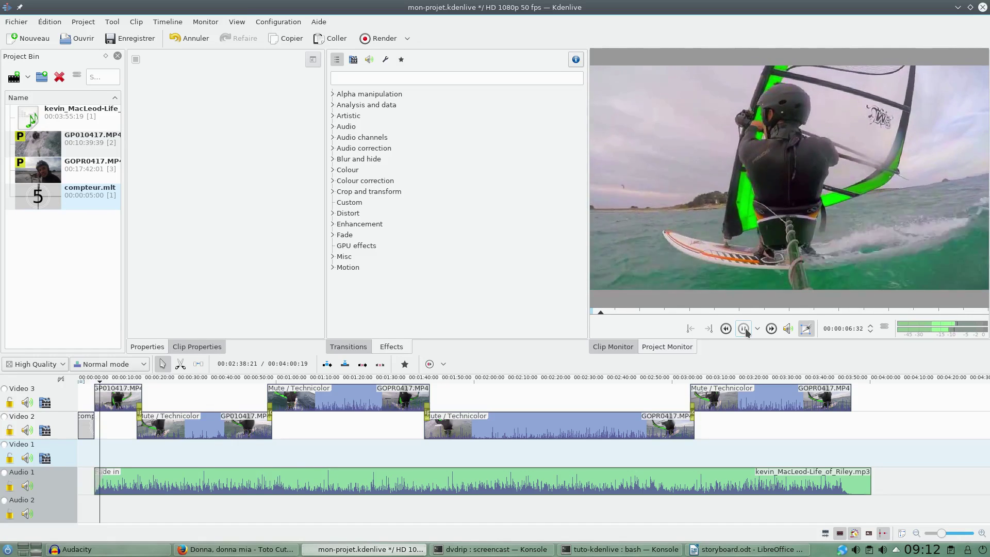
{"action": "left_click", "coordinate": [744, 329]}
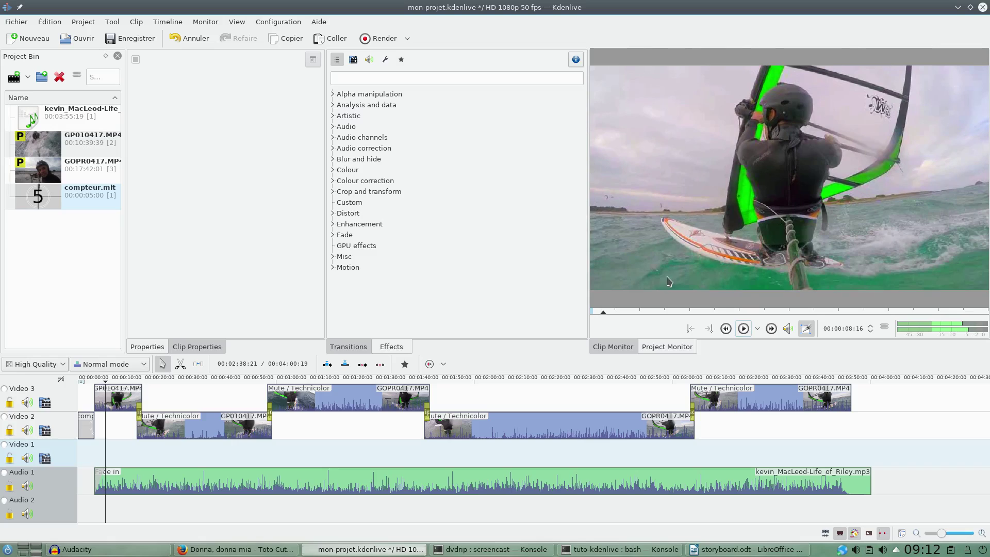
{"action": "left_click", "coordinate": [124, 39]}
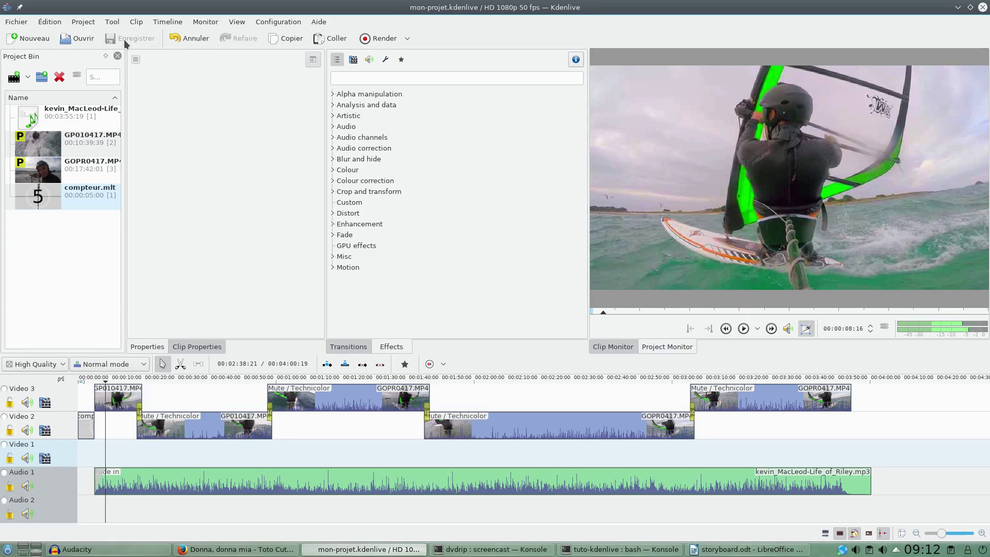
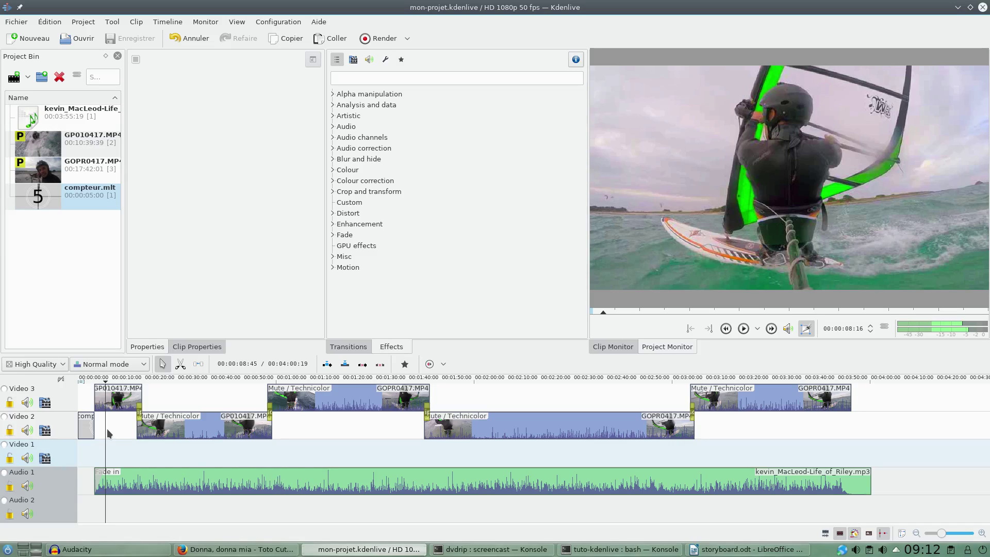
- Move the first section down from Video 3 to Video 1 without shifting its time, and place its Wipe transition between Video 2 and Video 1
{"action": "left_click", "coordinate": [101, 206]}
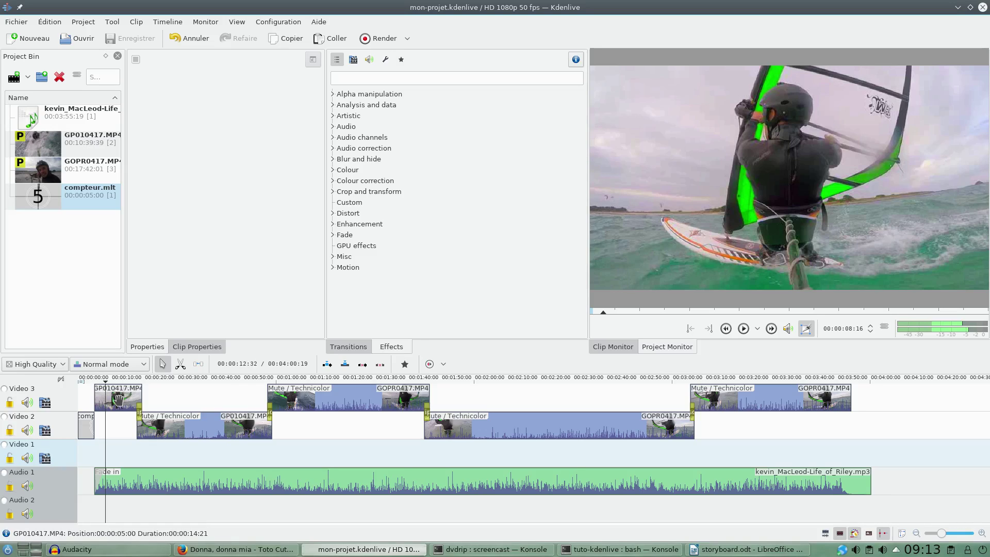
{"action": "left_click_drag", "start_coordinate": [119, 399], "coordinate": [119, 454]}
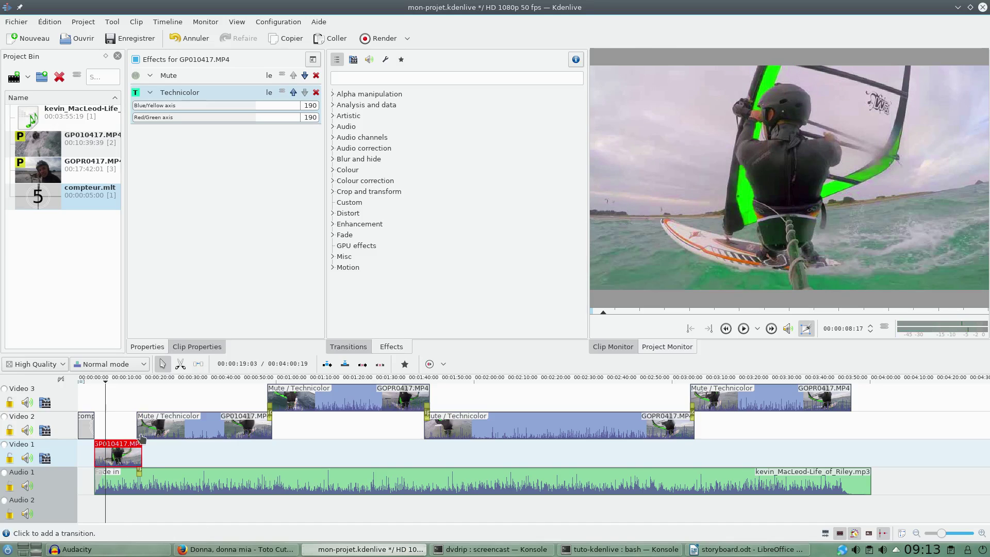
{"action": "left_click", "coordinate": [137, 468]}
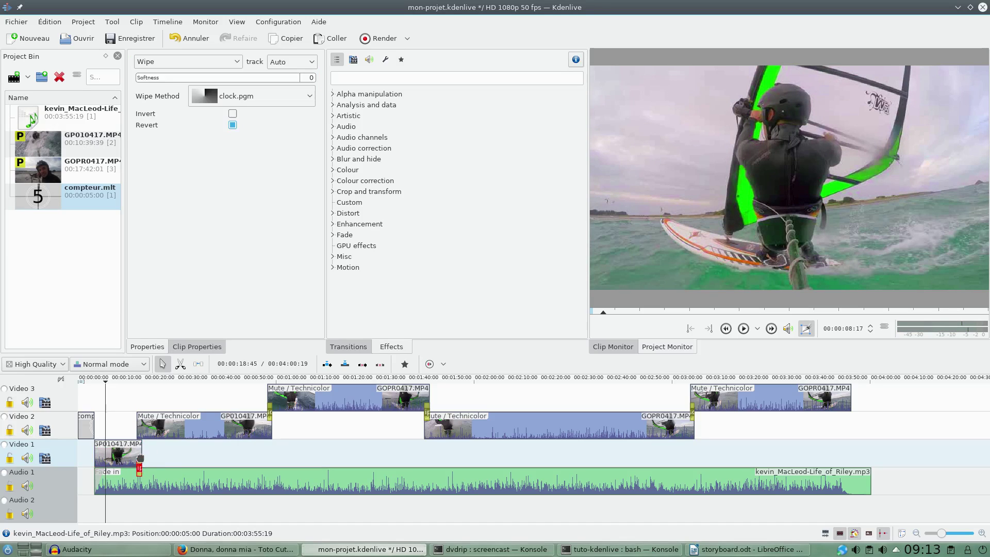
- Play twice across the Wipe between the Video 1 and Video 2 sections and check the transition's settings
{"action": "left_click", "coordinate": [130, 440]}
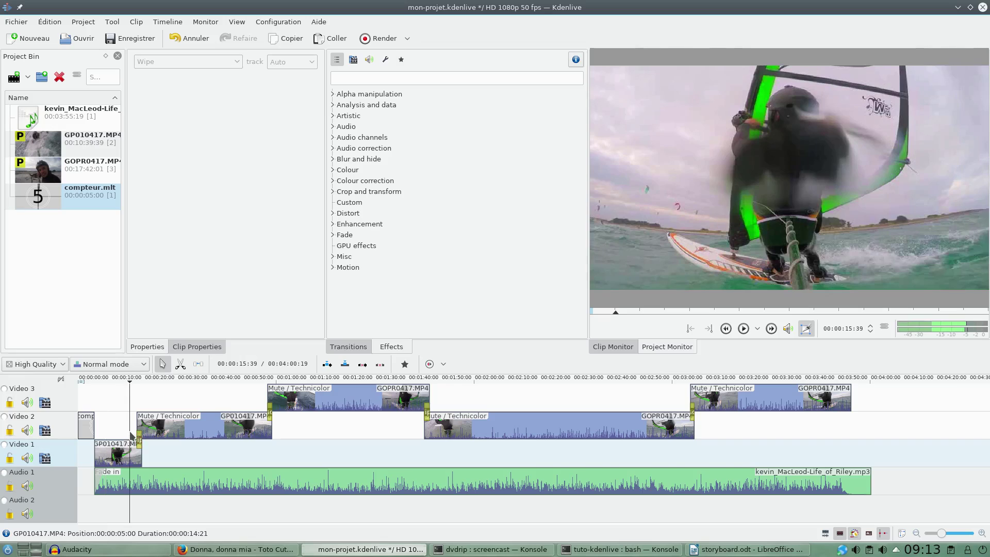
{"action": "left_click", "coordinate": [744, 329]}
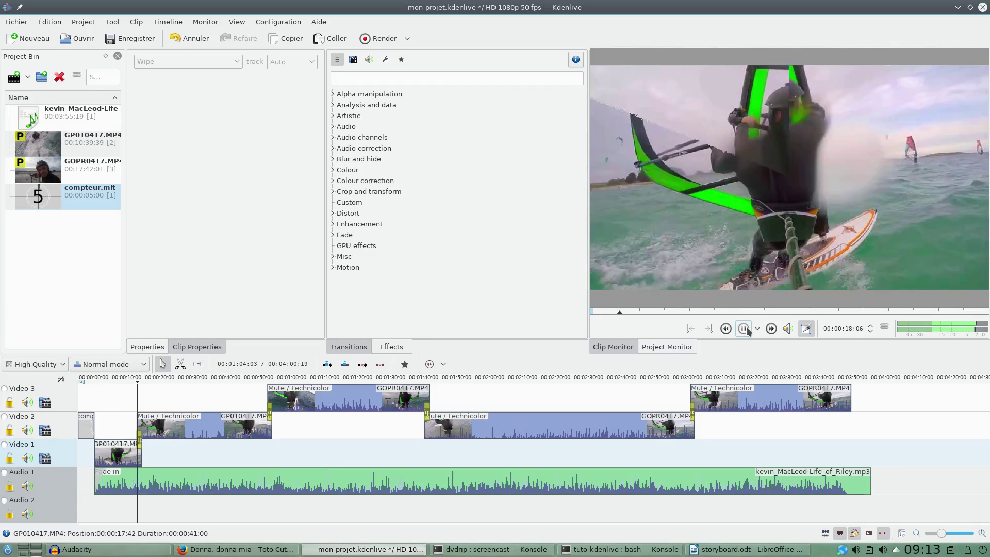
{"action": "left_click", "coordinate": [747, 331]}
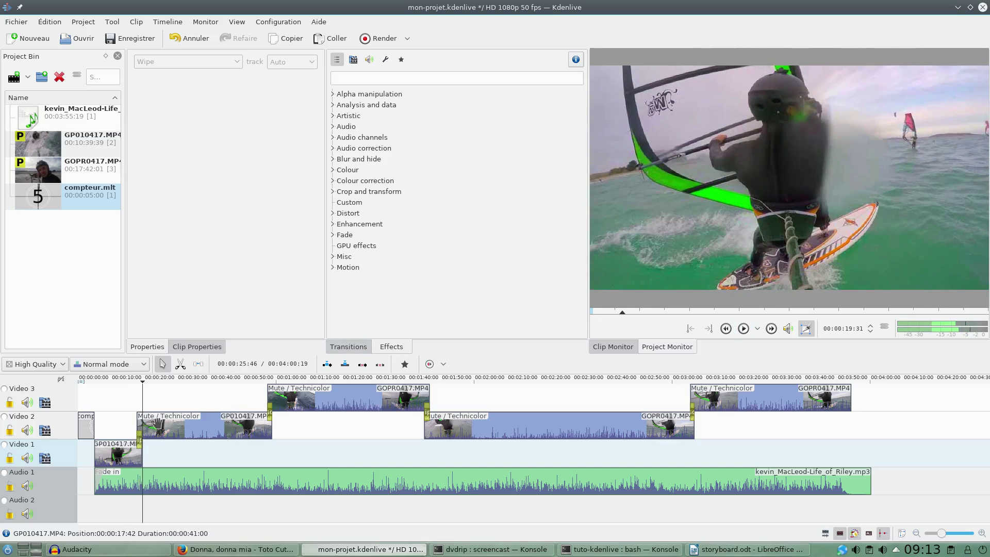
{"action": "left_click", "coordinate": [140, 444]}
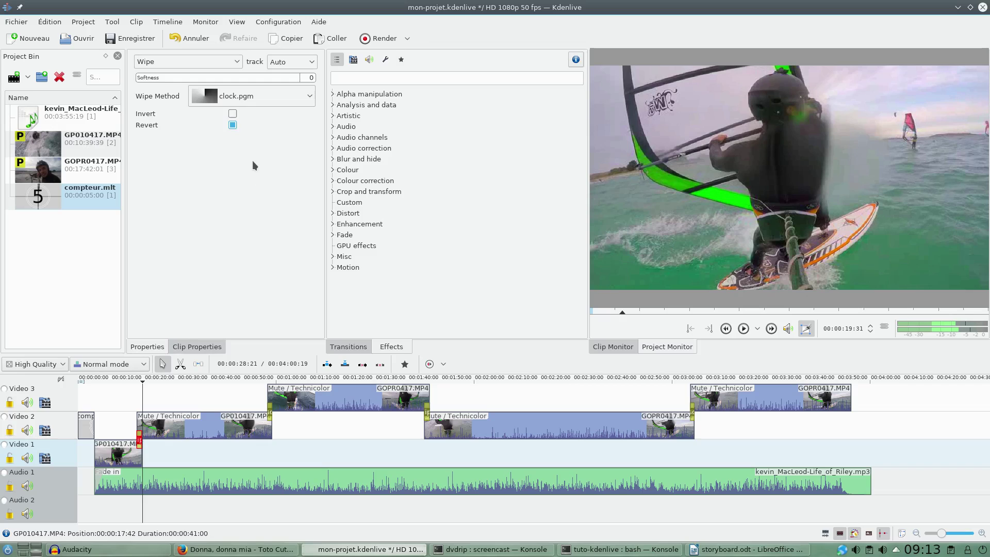
{"action": "left_click", "coordinate": [135, 428]}
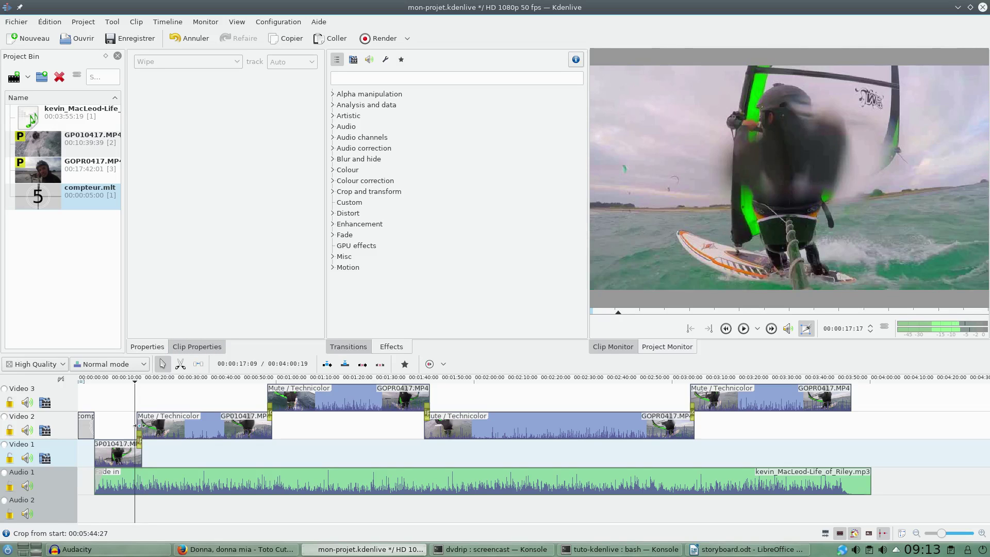
{"action": "left_click", "coordinate": [745, 329]}
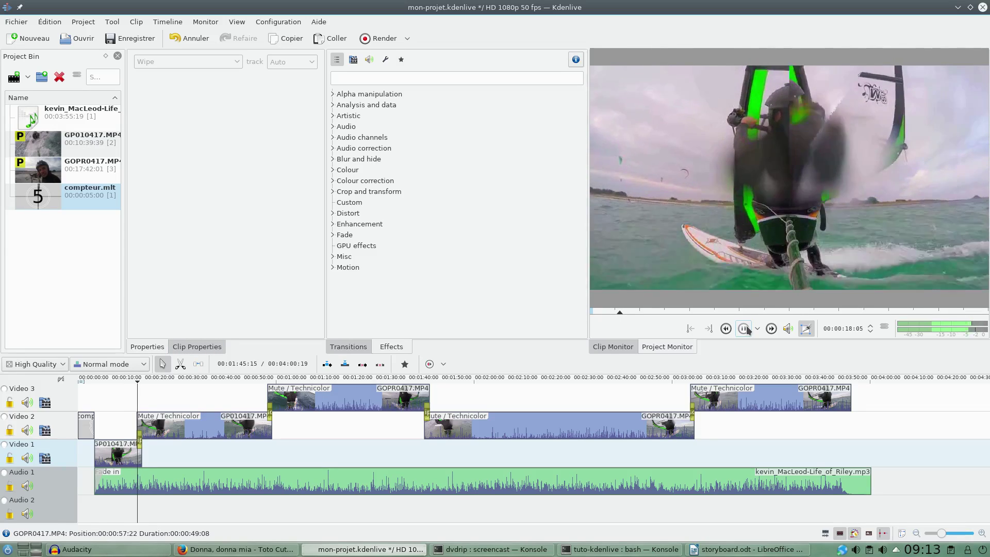
{"action": "left_click", "coordinate": [747, 330]}
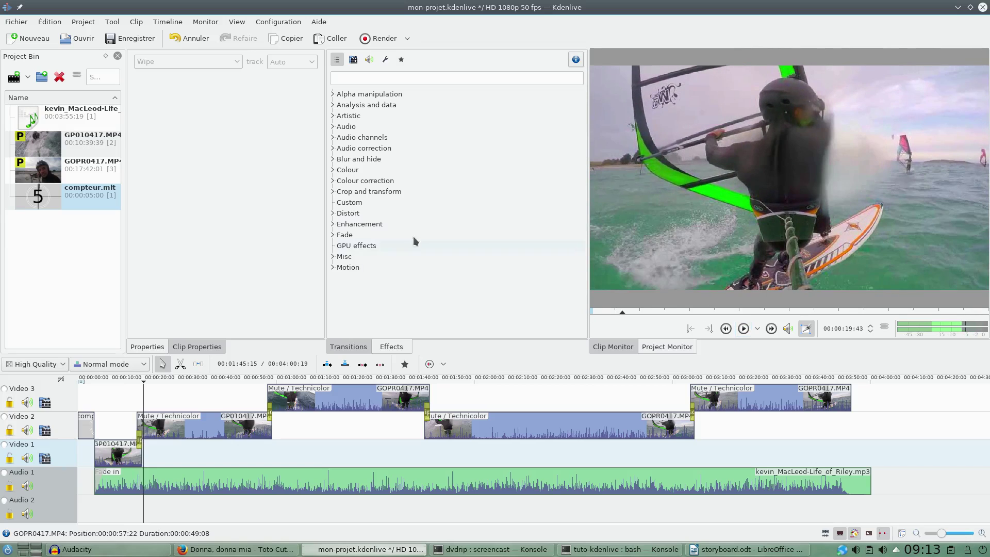
- Create a new title clip and place a text item in its frame
{"action": "left_click", "coordinate": [83, 22]}
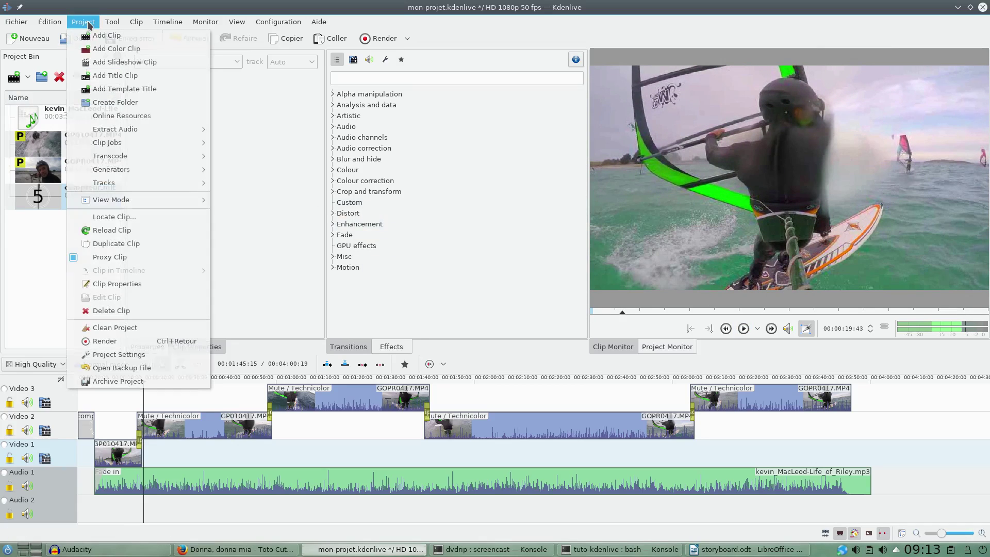
{"action": "left_click", "coordinate": [146, 80]}
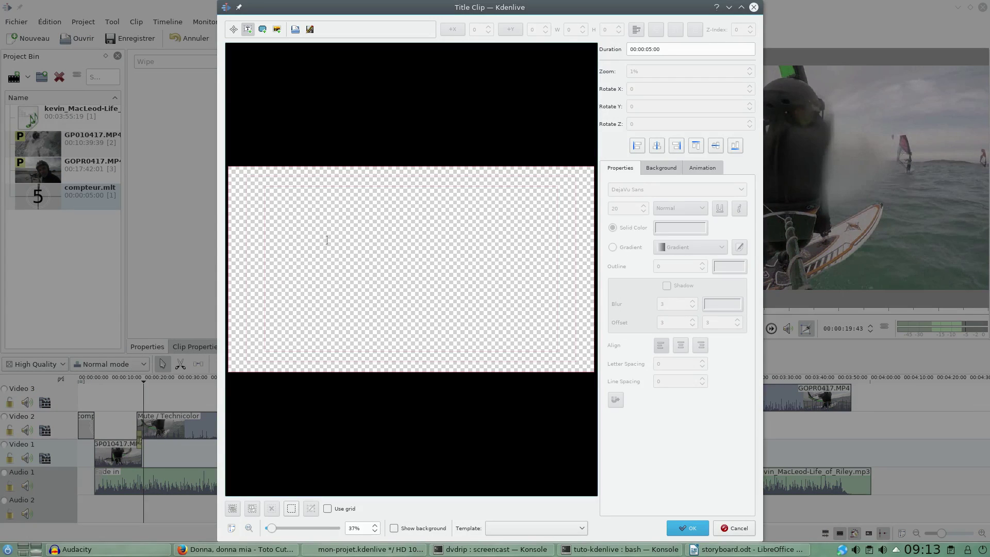
{"action": "left_click", "coordinate": [327, 240]}
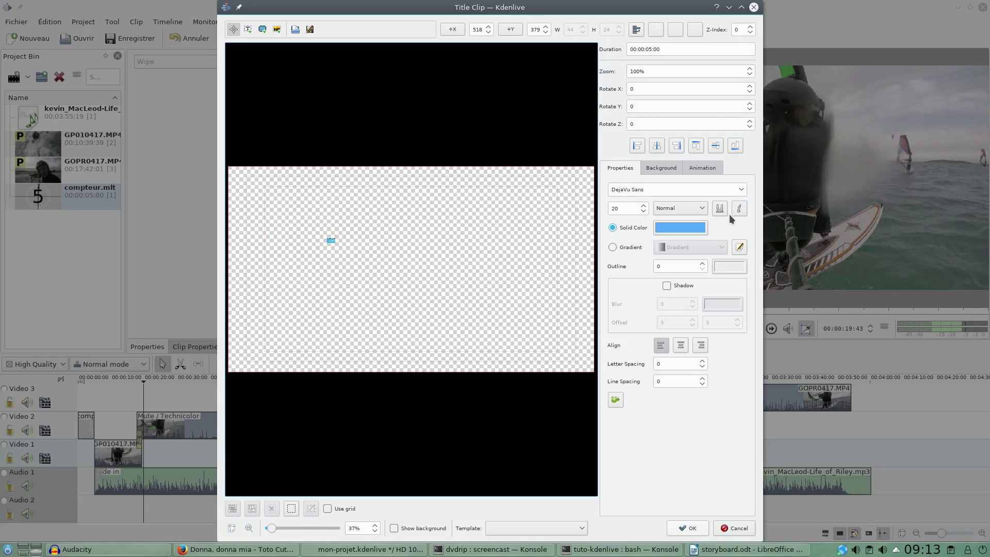
- Format the title text in Comic Sans MS, bold, at size 80
{"action": "left_click", "coordinate": [741, 190]}
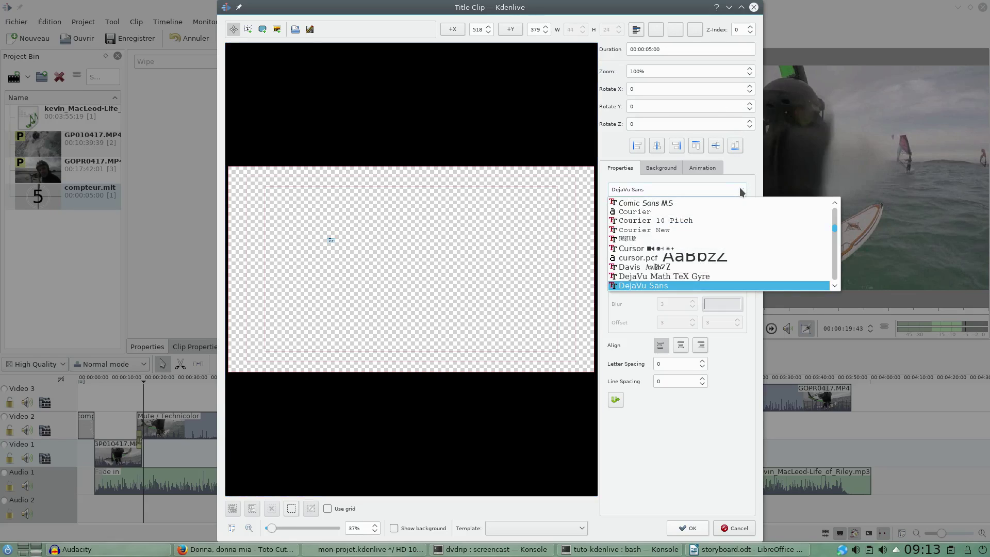
{"action": "left_click", "coordinate": [691, 203]}
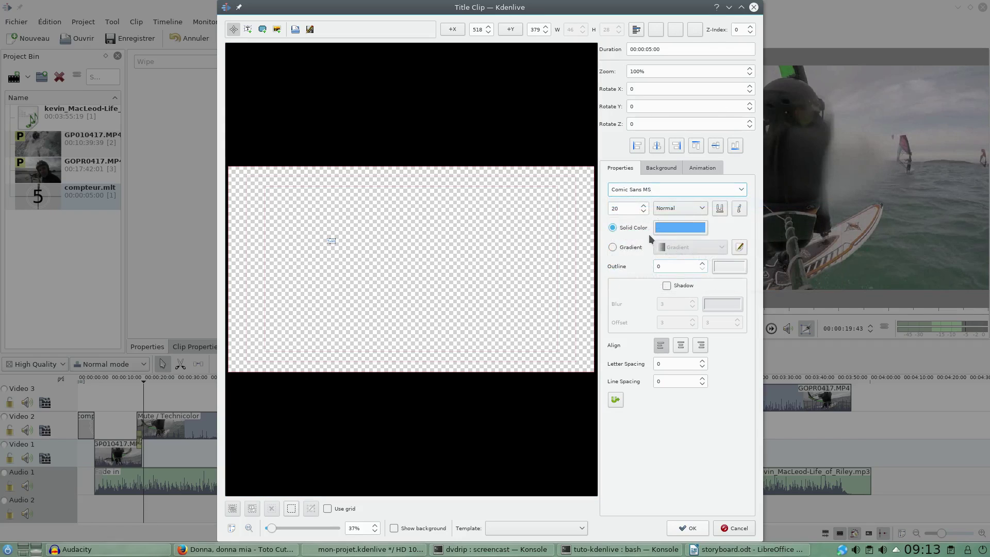
{"action": "left_click_drag", "start_coordinate": [634, 207], "coordinate": [605, 203]}
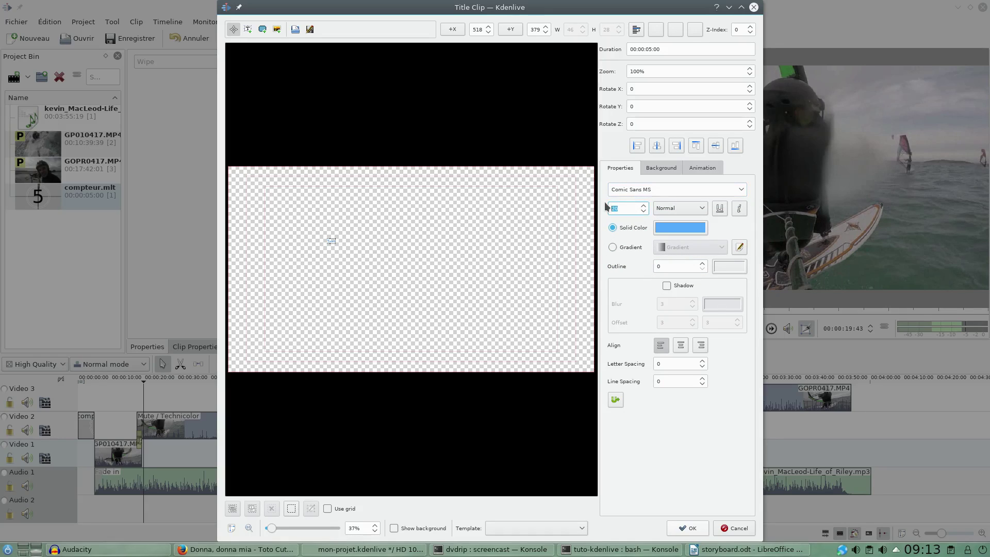
{"action": "type", "text": "60"}
{"action": "left_click", "coordinate": [700, 210]}
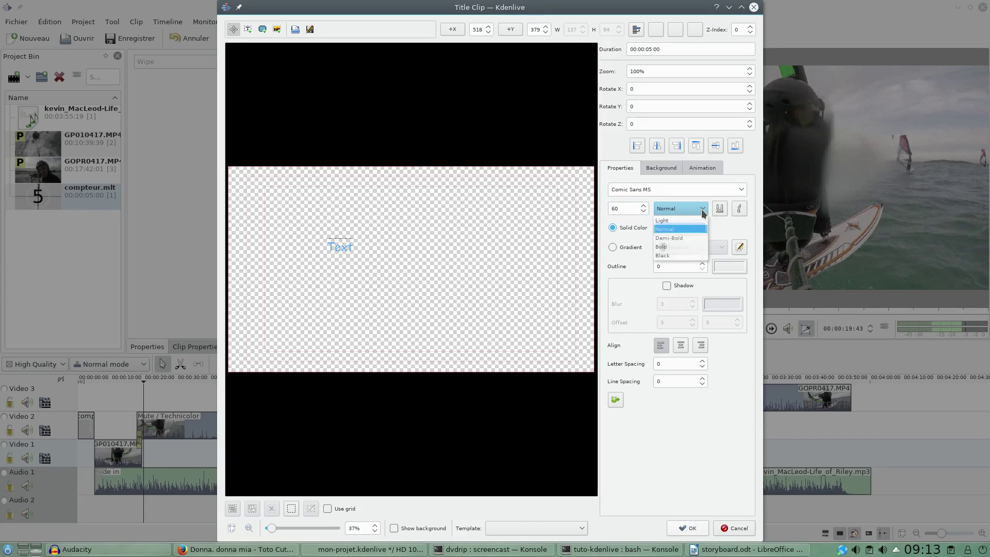
{"action": "left_click", "coordinate": [685, 245]}
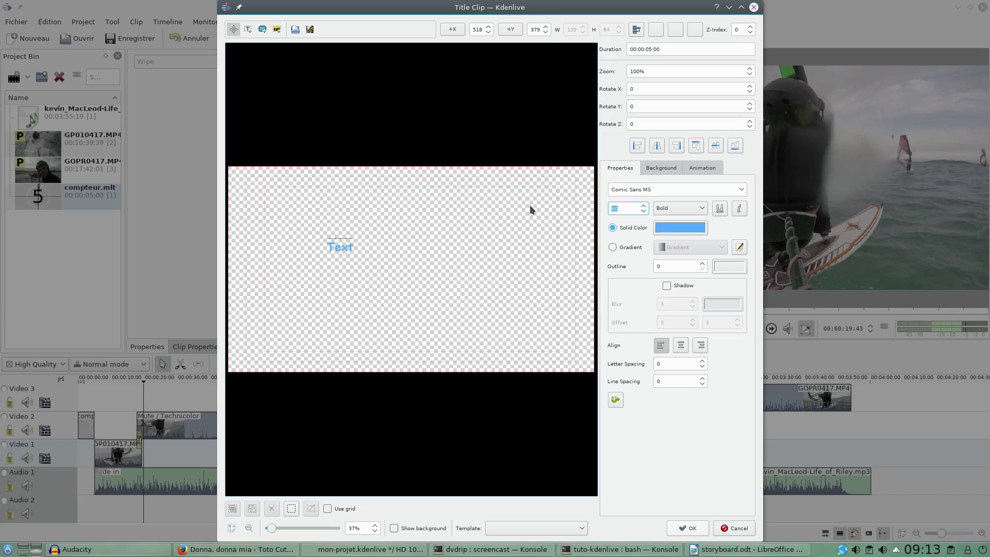
{"action": "type", "text": "80"}
- Enter the title text "Ceci est mon projet" with "fait avec kdenlive" on a second line
{"action": "left_click", "coordinate": [350, 253]}
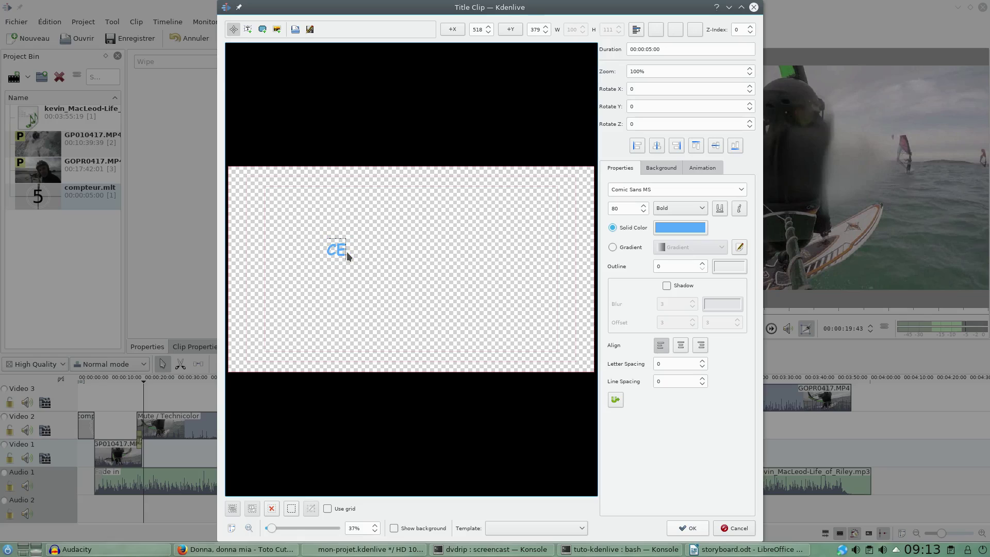
{"action": "type", "text": "Ceci est mon project"}
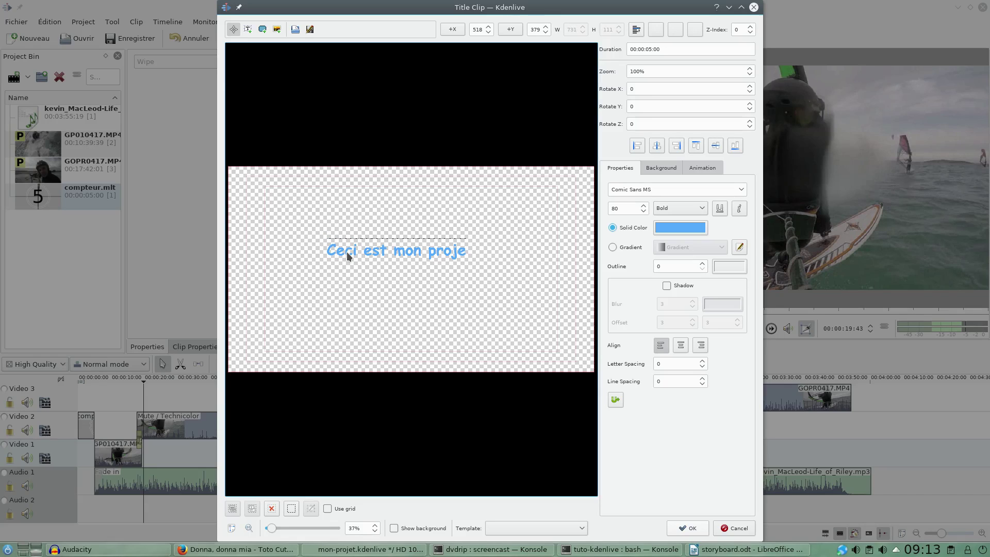
{"action": "key", "text": "BackSpace"}
{"action": "key", "text": "BackSpace"}
{"action": "type", "text": "t"}
{"action": "key", "text": "Return"}
{"action": "type", "text": "f"}
{"action": "type", "text": "c kdenlive"}
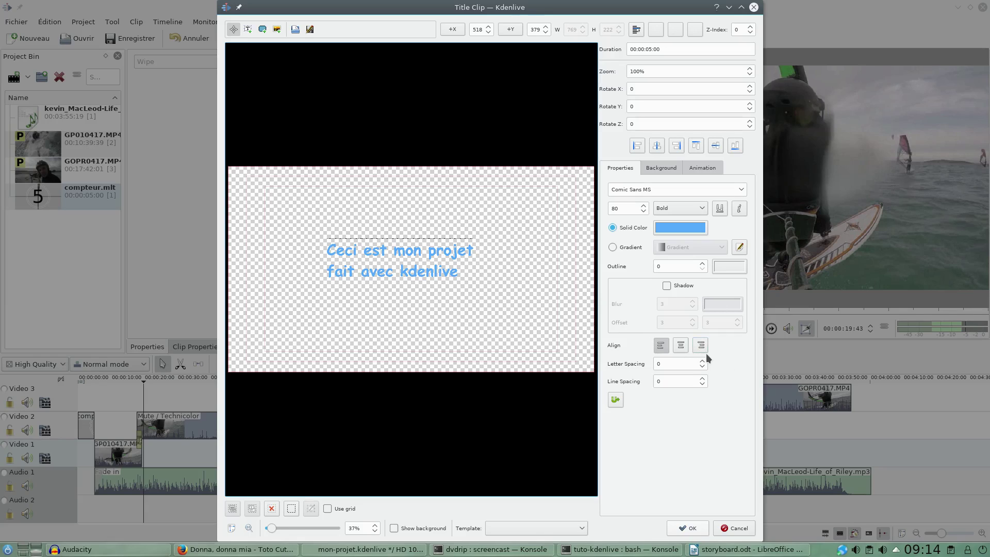
- Center-align the title's lines, center the text horizontally and vertically in the frame, and accept the title clip
{"action": "left_click", "coordinate": [681, 345]}
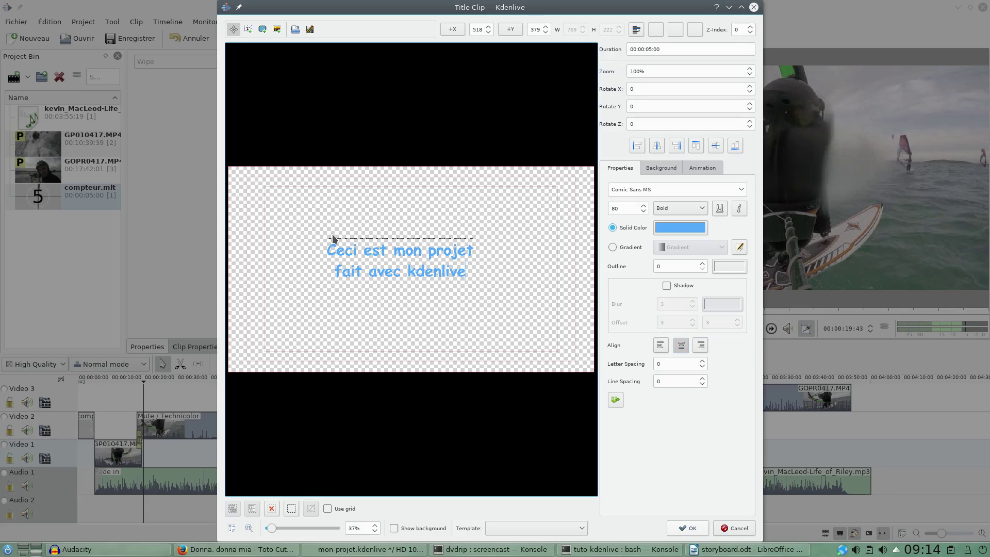
{"action": "left_click", "coordinate": [658, 147]}
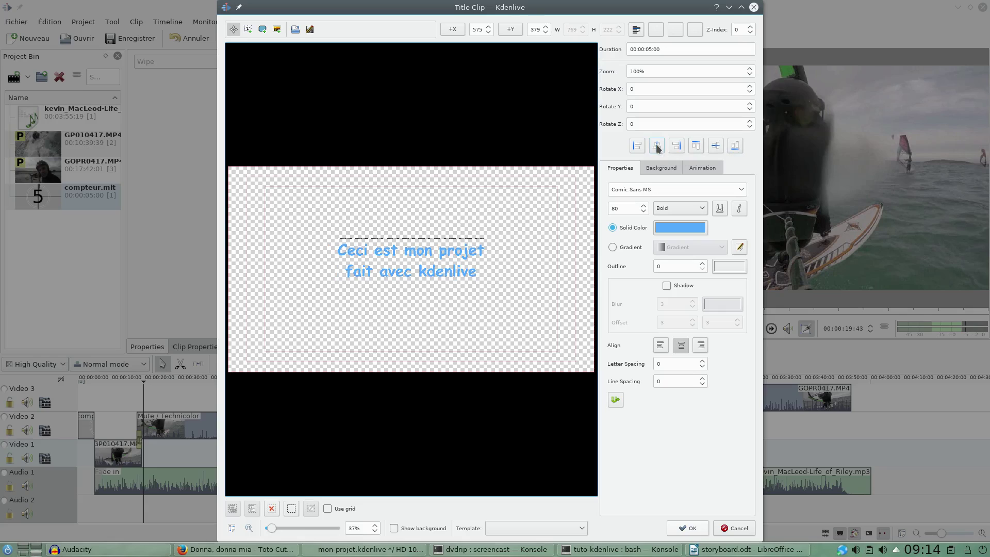
{"action": "left_click", "coordinate": [717, 147]}
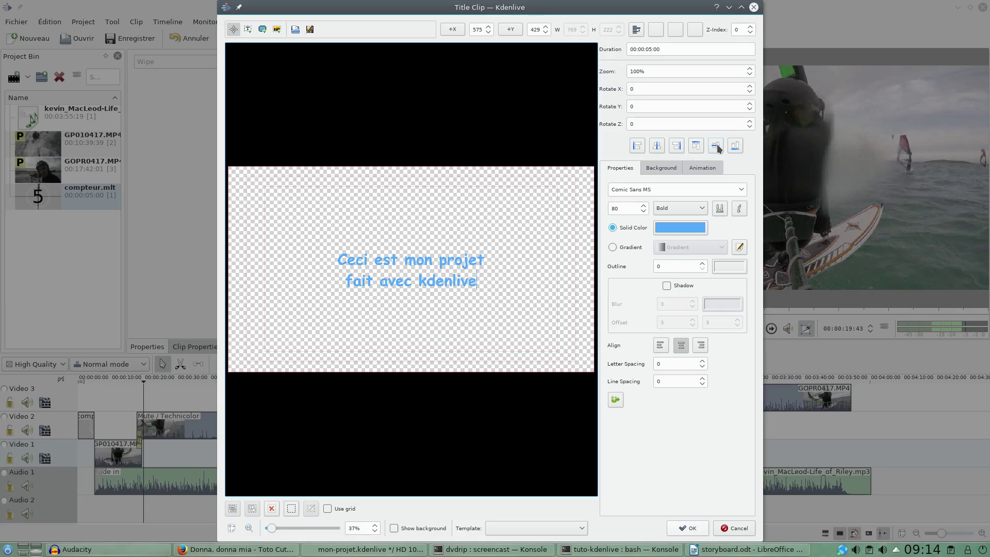
{"action": "left_click", "coordinate": [691, 529]}
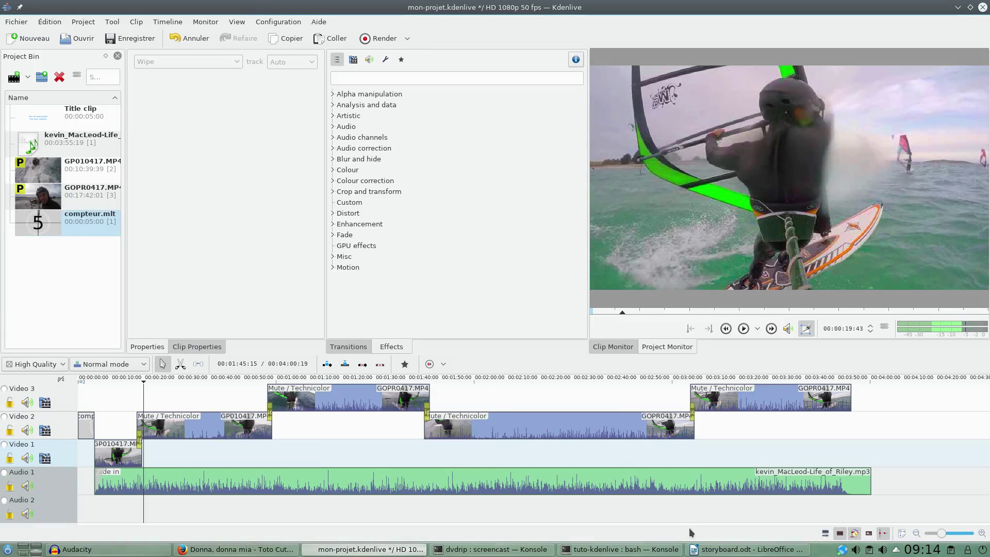
- Place the title clip on Video 2 above the first section, aligned to start where the countdown ends
{"action": "left_click", "coordinate": [34, 114]}
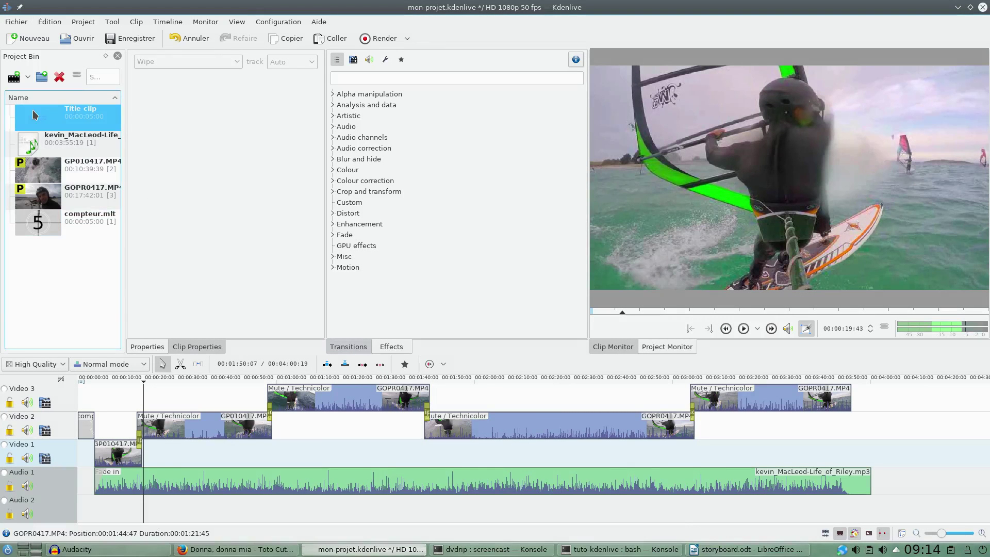
{"action": "left_click_drag", "start_coordinate": [36, 119], "coordinate": [98, 421]}
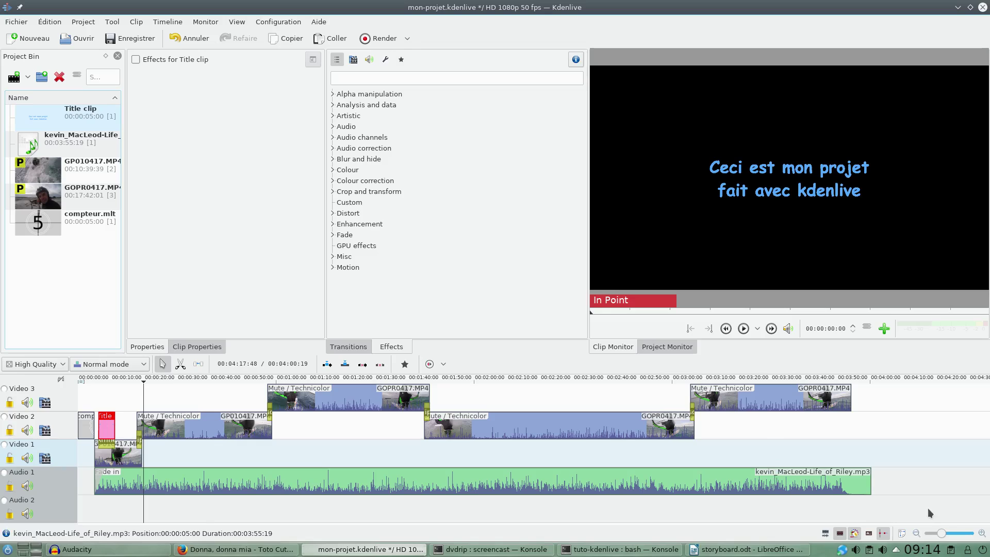
{"action": "left_click", "coordinate": [983, 534]}
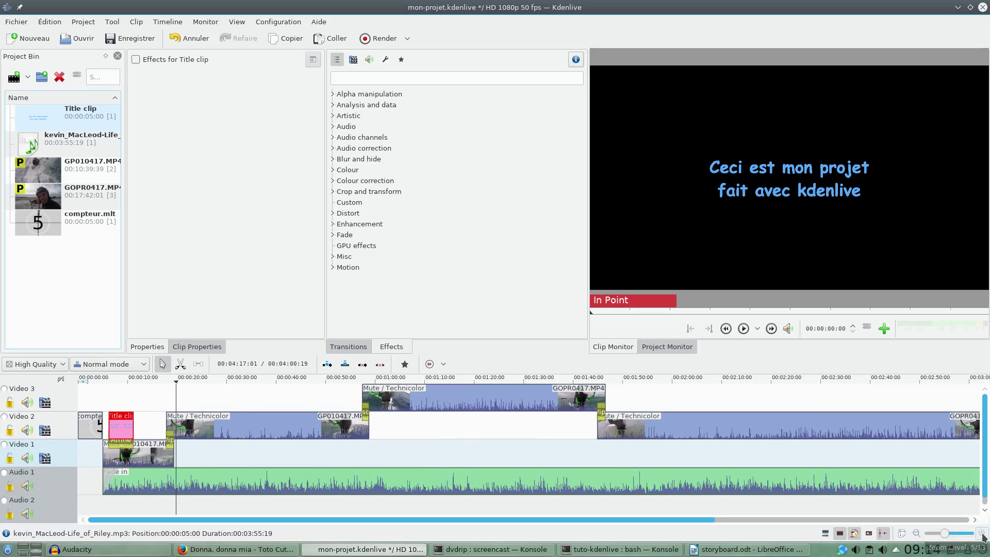
{"action": "left_click", "coordinate": [982, 534]}
{"action": "left_click", "coordinate": [982, 534]}
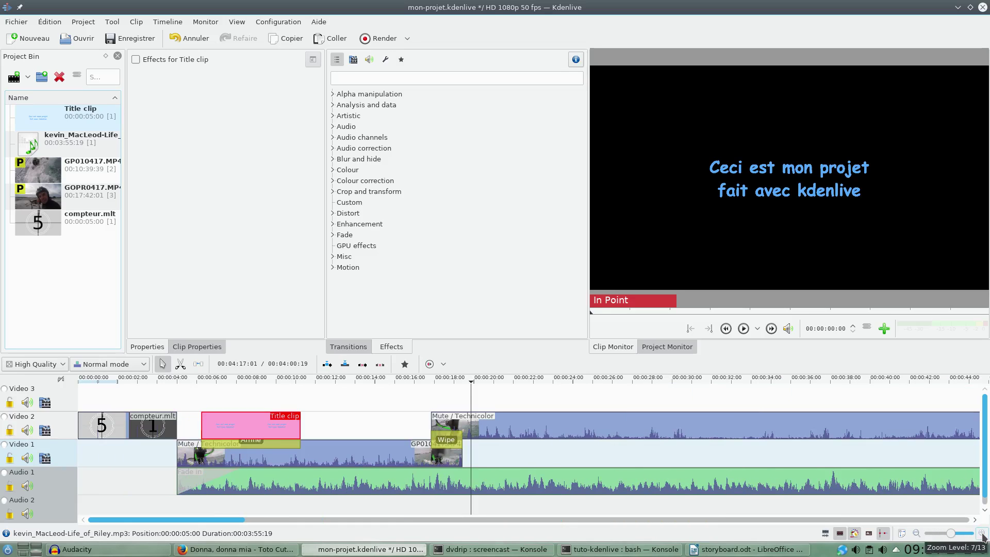
{"action": "left_click", "coordinate": [225, 442]}
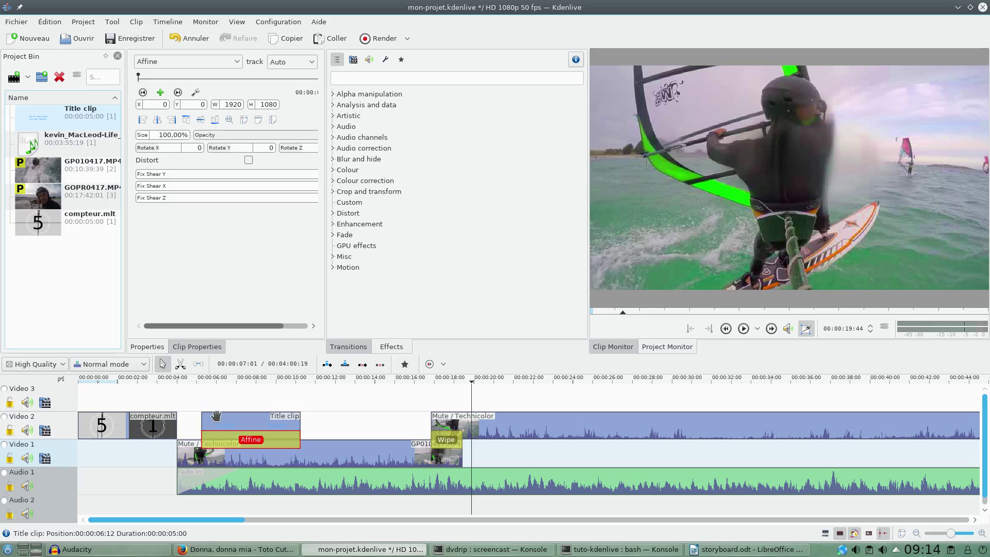
{"action": "left_click_drag", "start_coordinate": [216, 416], "coordinate": [194, 420]}
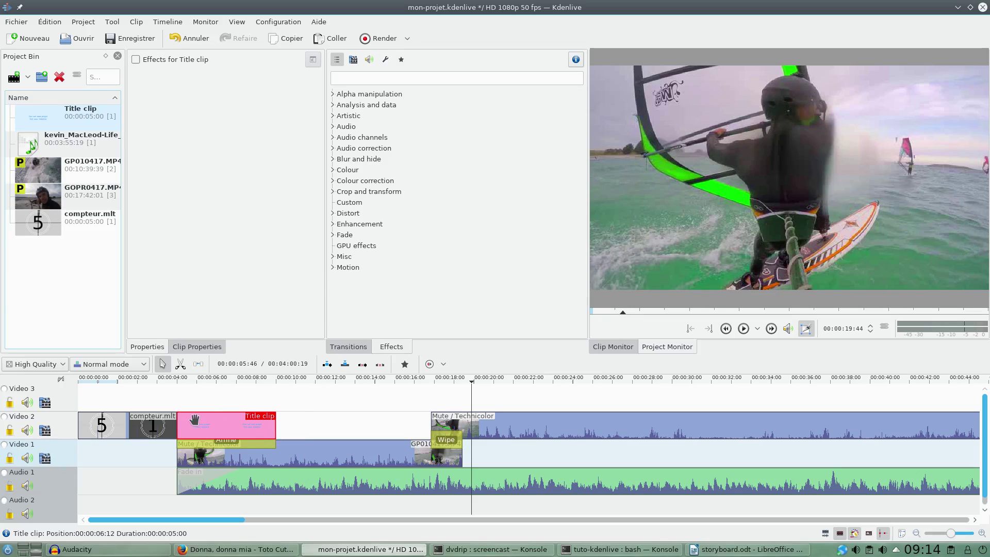
- Play from 00:00:04:21 through the title, then view the frame at 00:00:07:13 with the text over the video
{"action": "left_click", "coordinate": [166, 464]}
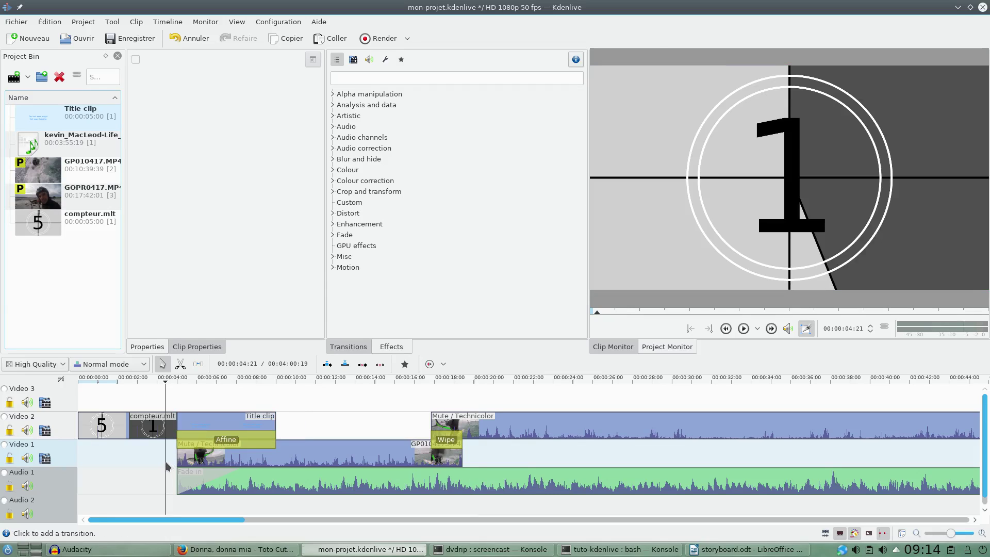
{"action": "left_click", "coordinate": [743, 334]}
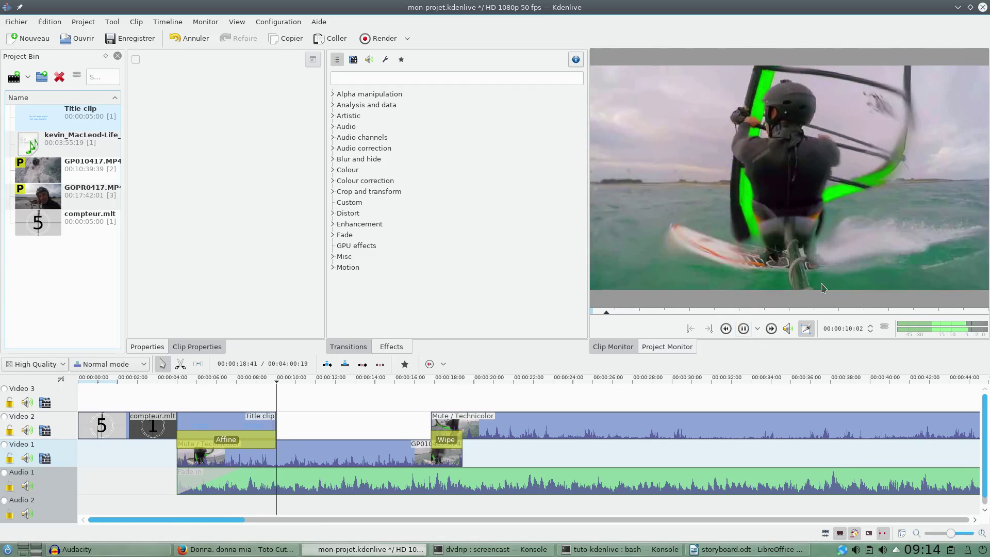
{"action": "left_click", "coordinate": [745, 331]}
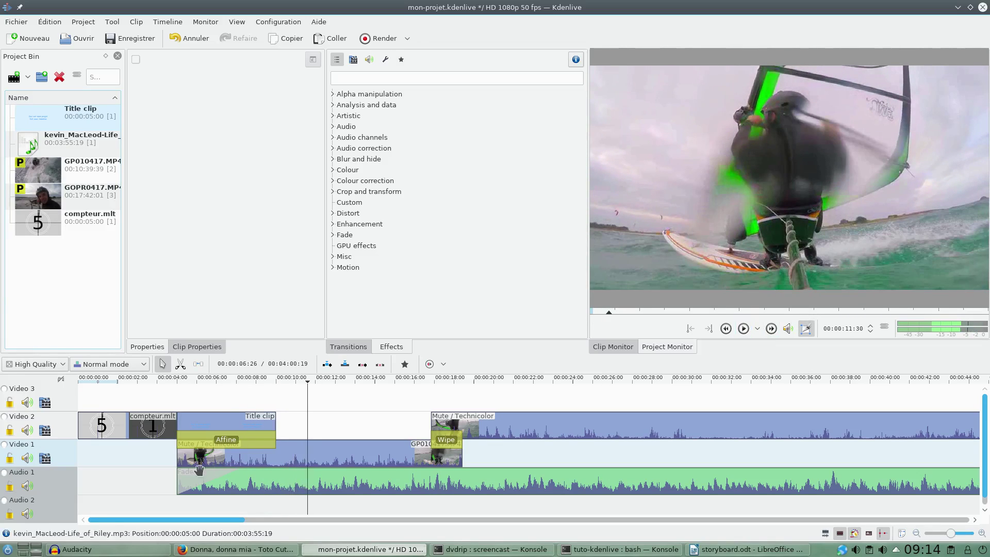
{"action": "left_click", "coordinate": [222, 405]}
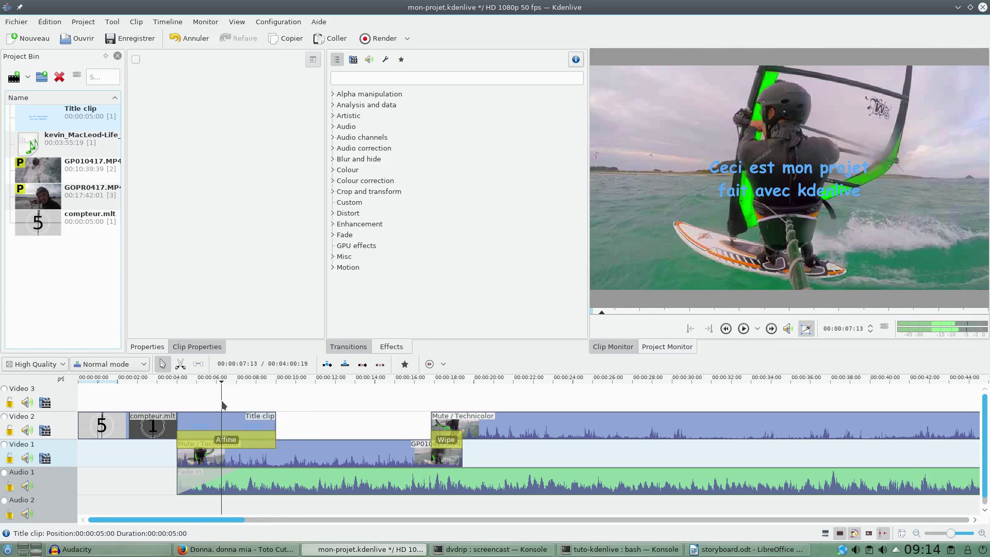
- Reopen the title clip, move its text toward the upper-left part of the frame, and accept the change
{"action": "left_click", "coordinate": [32, 120]}
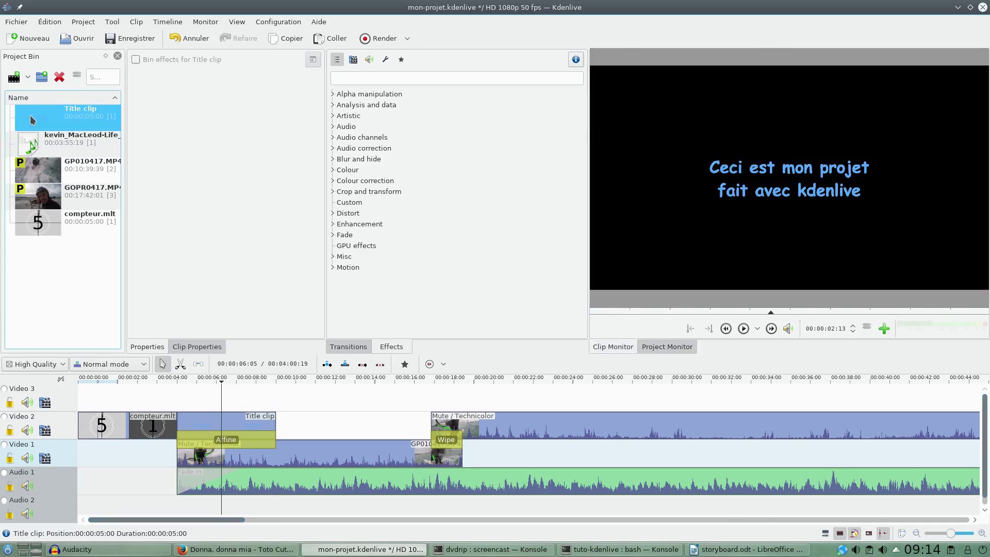
{"action": "double_click", "coordinate": [32, 120]}
{"action": "left_click", "coordinate": [427, 281]}
{"action": "left_click_drag", "start_coordinate": [413, 281], "coordinate": [353, 220]}
{"action": "left_click", "coordinate": [686, 529]}
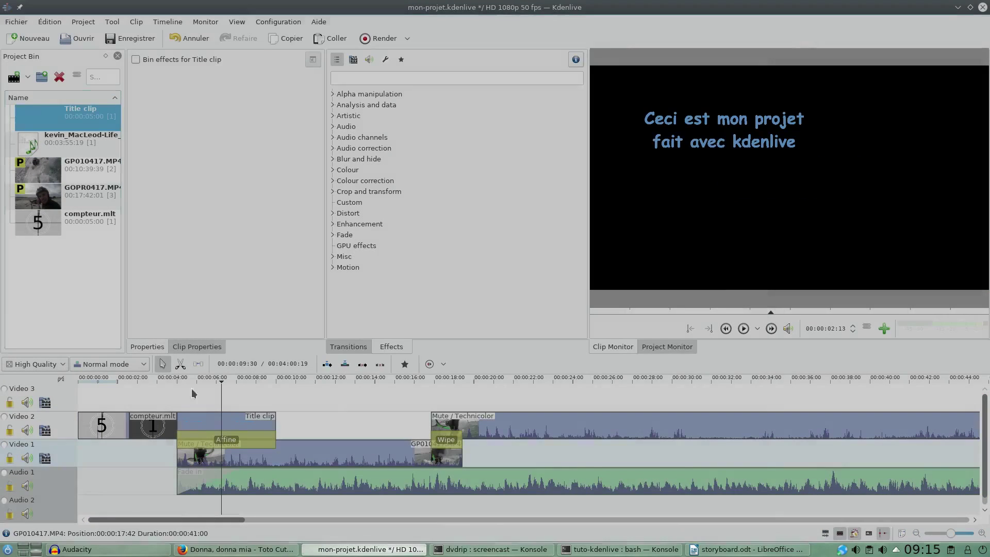
- Play the timeline from 00:00:04:22 into the title to check its text position, then select the title's Affine transition
{"action": "left_click", "coordinate": [165, 474]}
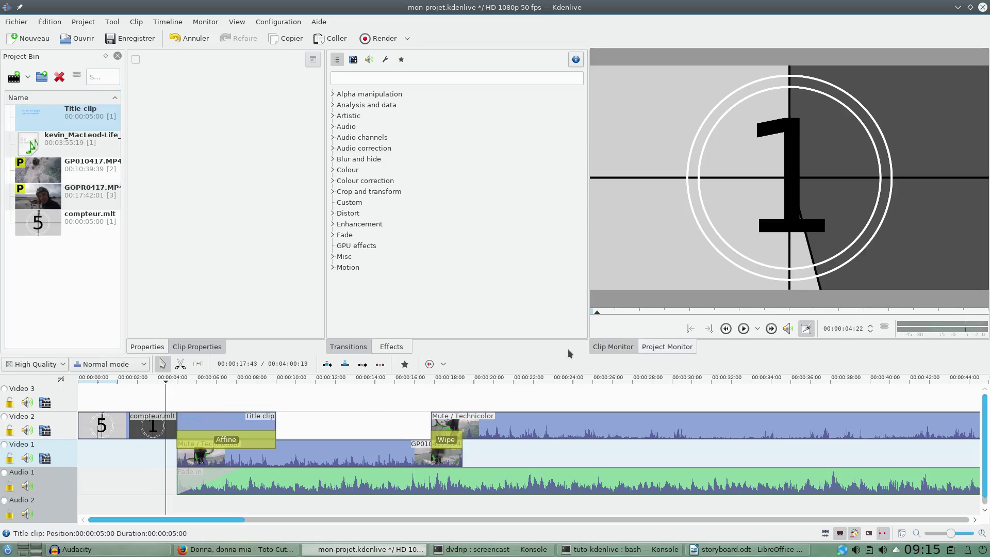
{"action": "left_click", "coordinate": [743, 333]}
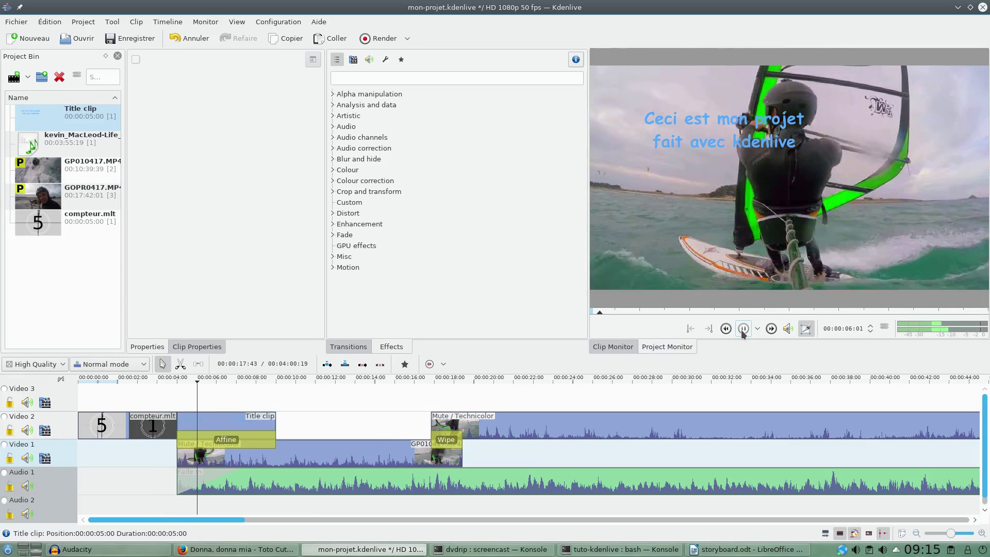
{"action": "left_click", "coordinate": [743, 328]}
{"action": "left_click", "coordinate": [225, 439]}
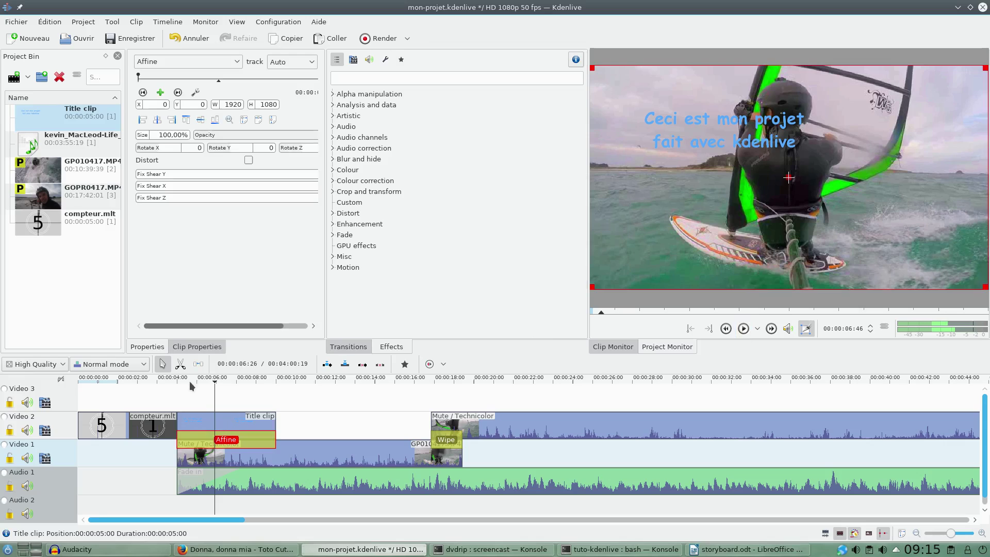
- Reopen the title clip, move its text further toward the frame's upper-left corner, and accept the change
{"action": "double_click", "coordinate": [34, 116]}
{"action": "left_click_drag", "start_coordinate": [338, 229], "coordinate": [294, 202]}
{"action": "left_click", "coordinate": [688, 528]}
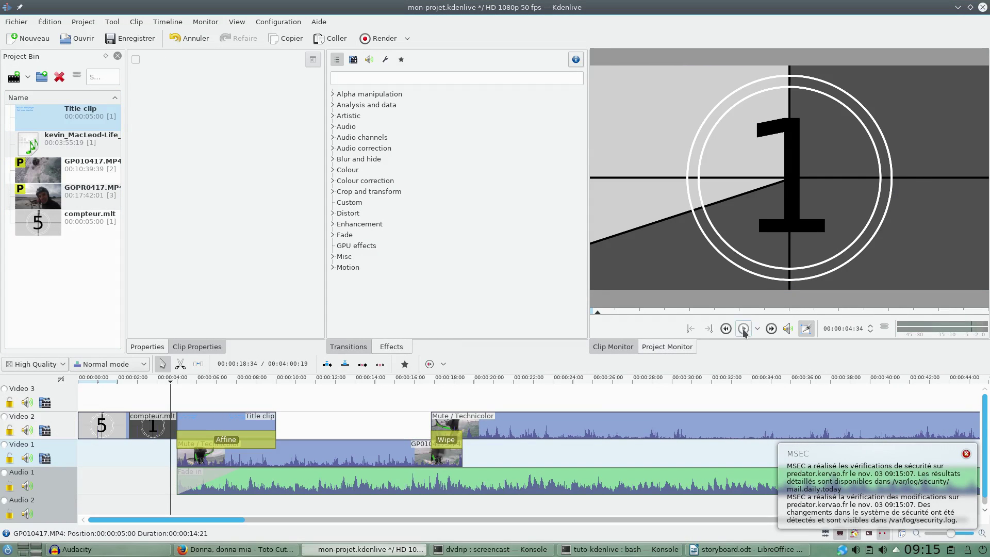
- Play from 00:00:04:34 past the end of the title to review its new position, dismissing the system notification
{"action": "left_click", "coordinate": [743, 329]}
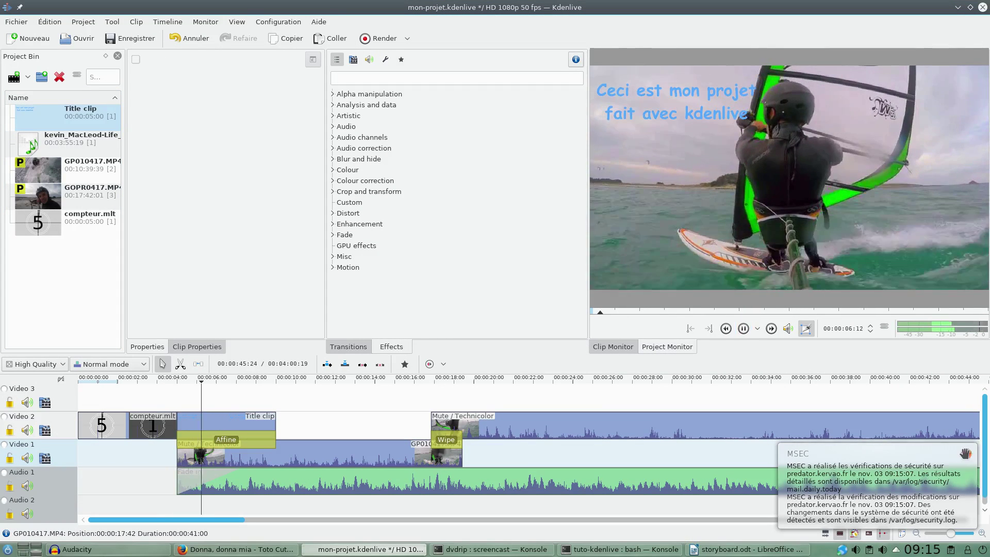
{"action": "left_click", "coordinate": [966, 455]}
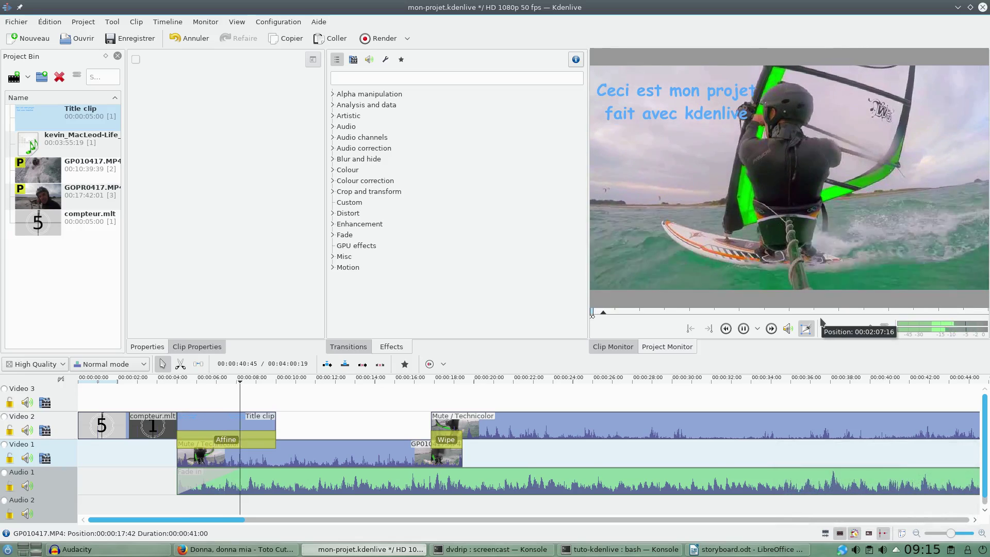
{"action": "left_click", "coordinate": [744, 329]}
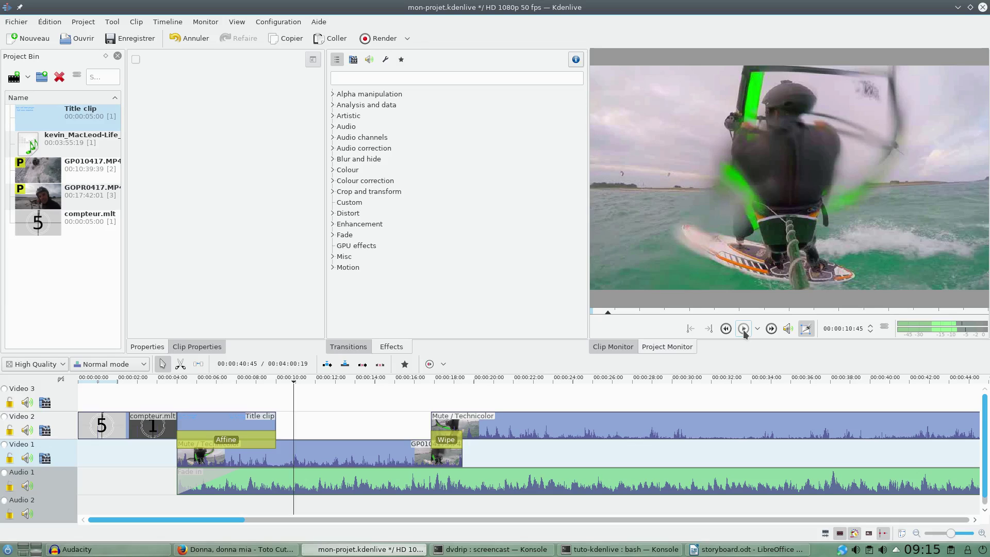
- Add a keyframe to the title's Affine transition near its start, at timeline position 00:00:05:29
{"action": "left_click", "coordinate": [199, 437]}
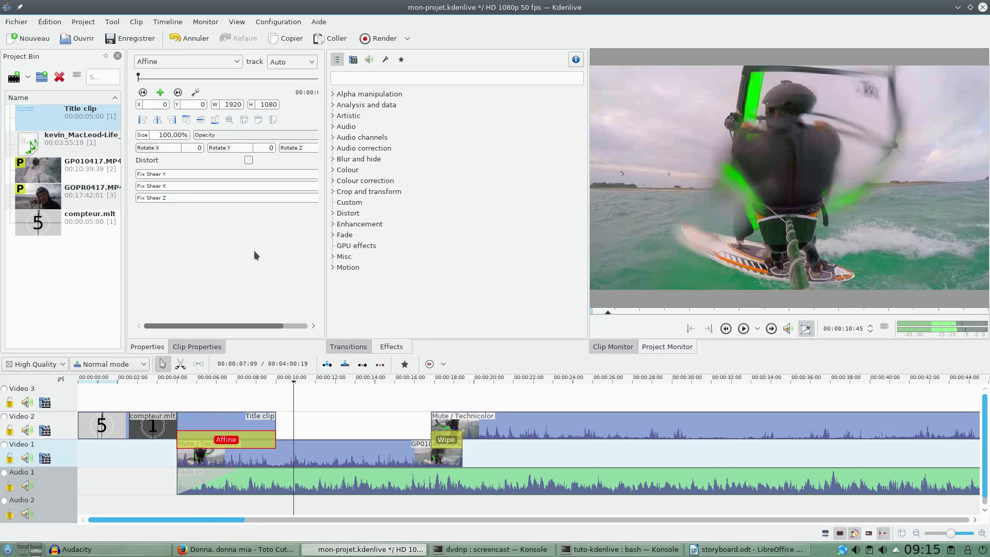
{"action": "left_click", "coordinate": [176, 81]}
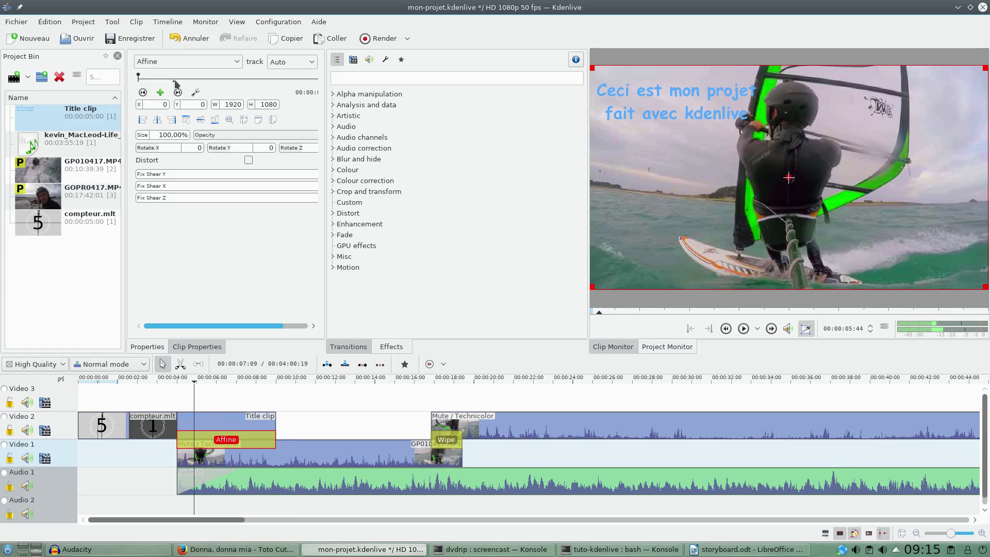
{"action": "left_click", "coordinate": [267, 84]}
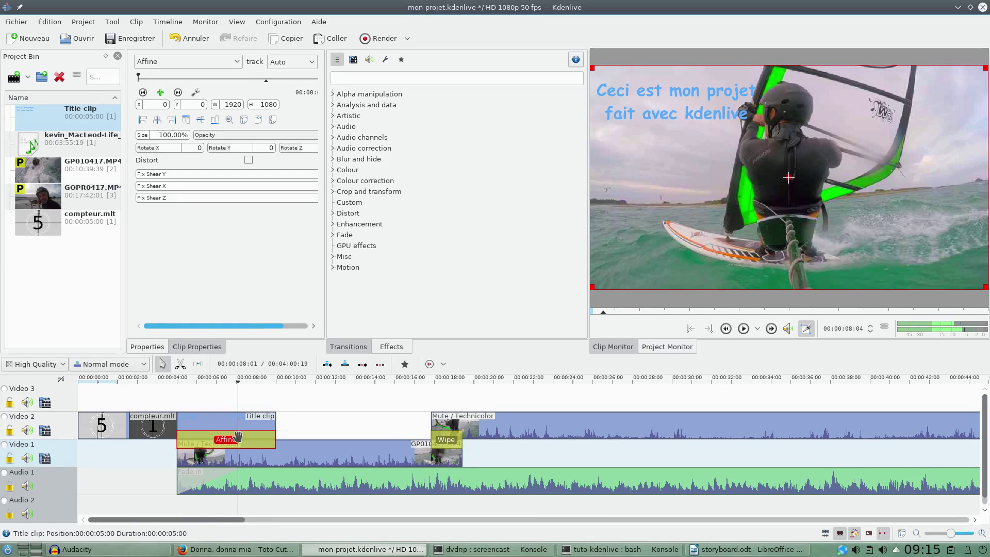
{"action": "left_click", "coordinate": [220, 406]}
{"action": "left_click", "coordinate": [218, 442]}
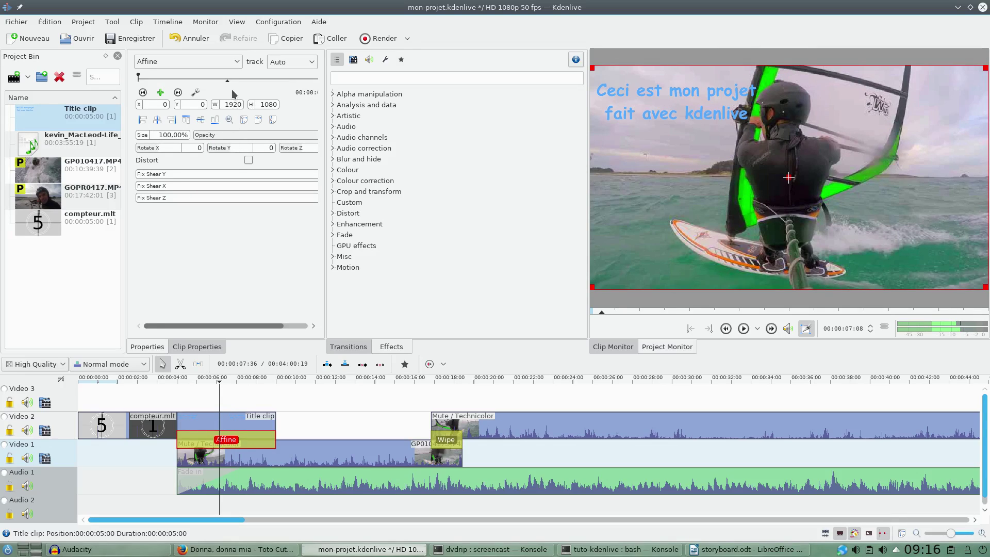
{"action": "left_click", "coordinate": [191, 411]}
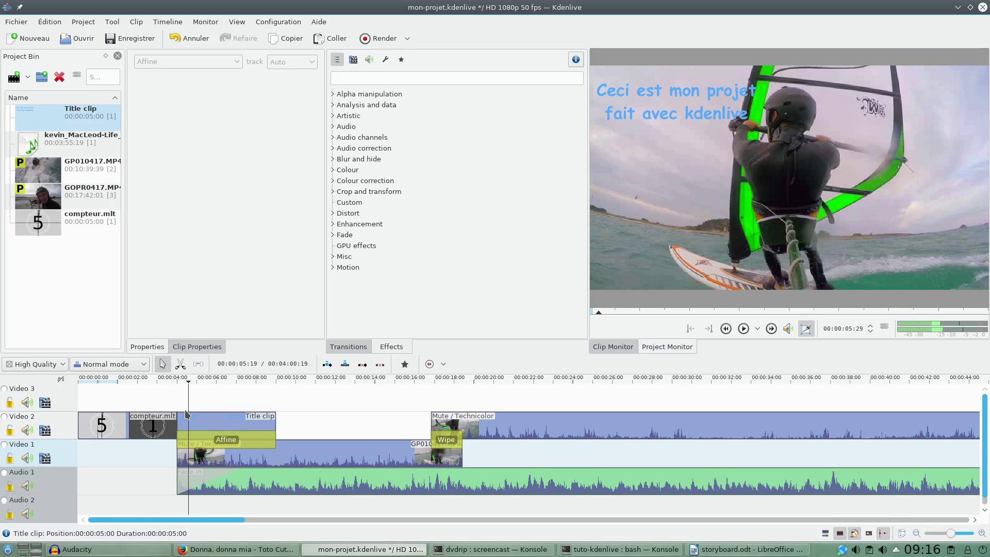
{"action": "left_click", "coordinate": [200, 439]}
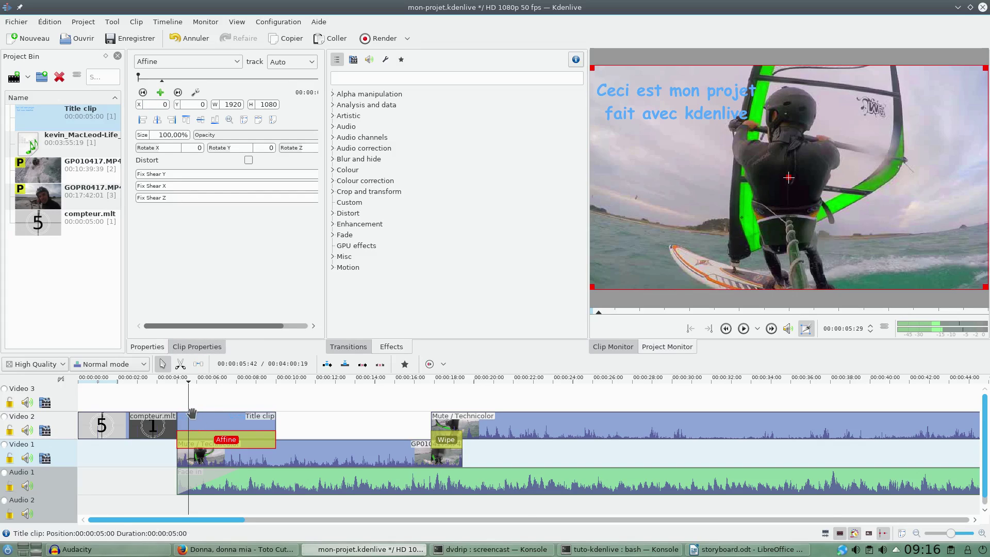
{"action": "left_click", "coordinate": [160, 93]}
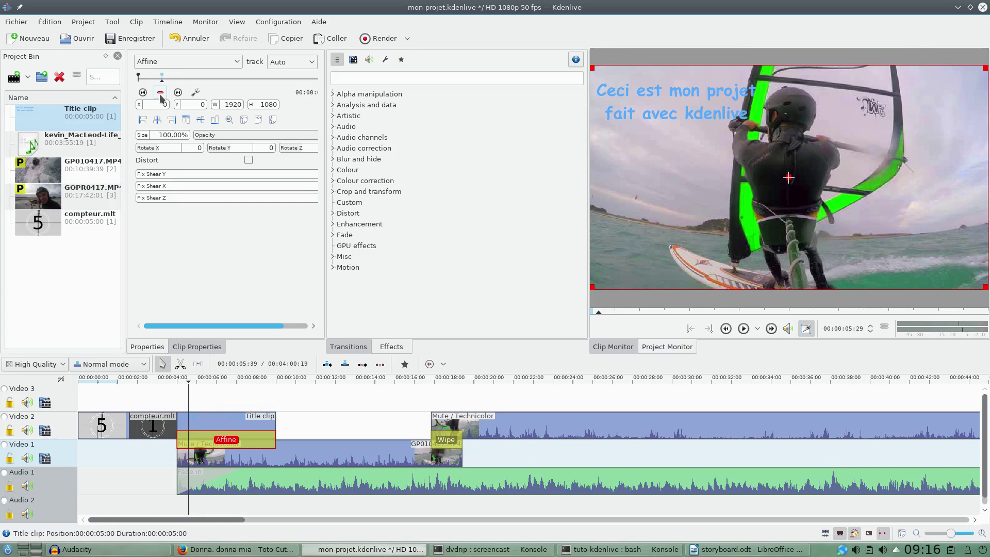
- Add another keyframe to the title's Affine transition near its end, at timeline position 00:00:09:25
{"action": "left_click", "coordinate": [259, 412]}
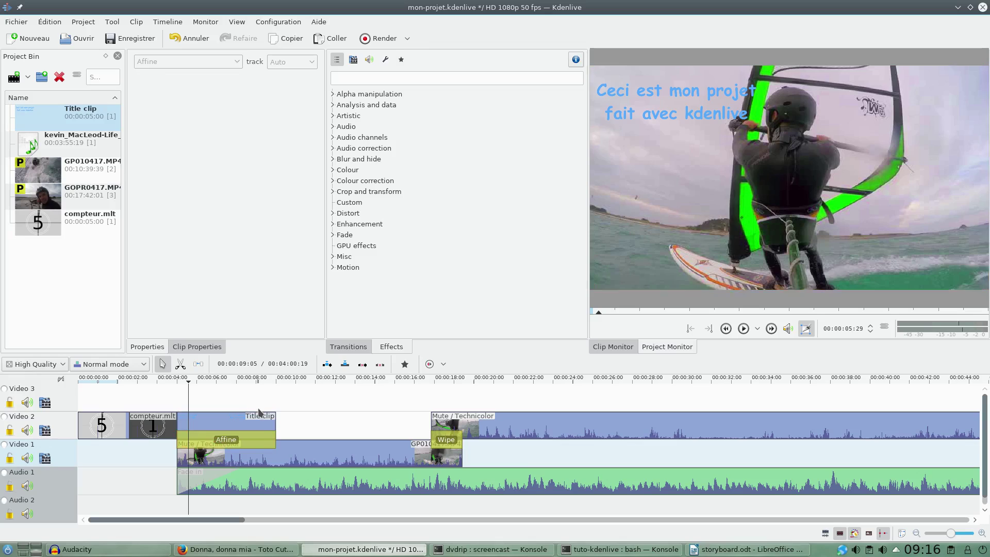
{"action": "left_click", "coordinate": [252, 439]}
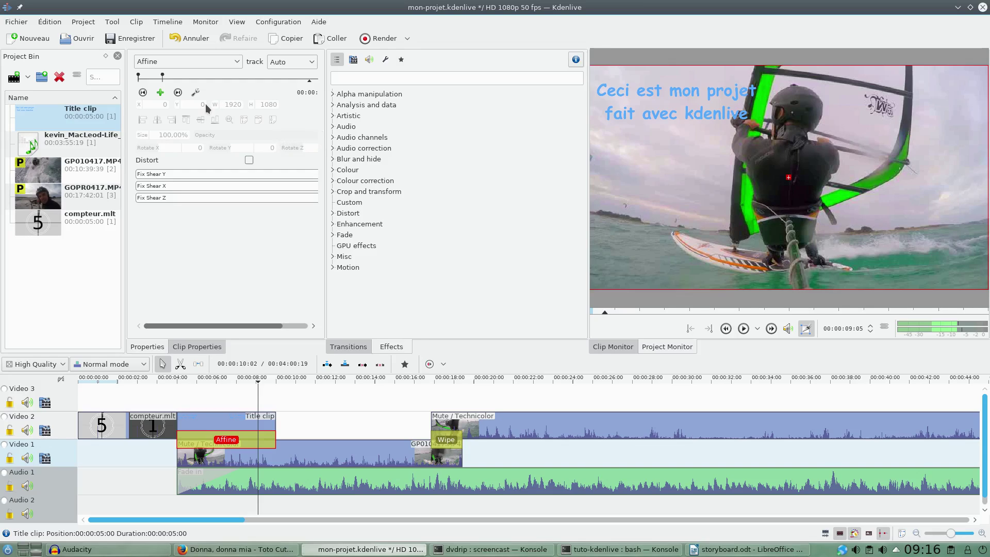
{"action": "left_click", "coordinate": [266, 407]}
{"action": "left_click", "coordinate": [266, 408]}
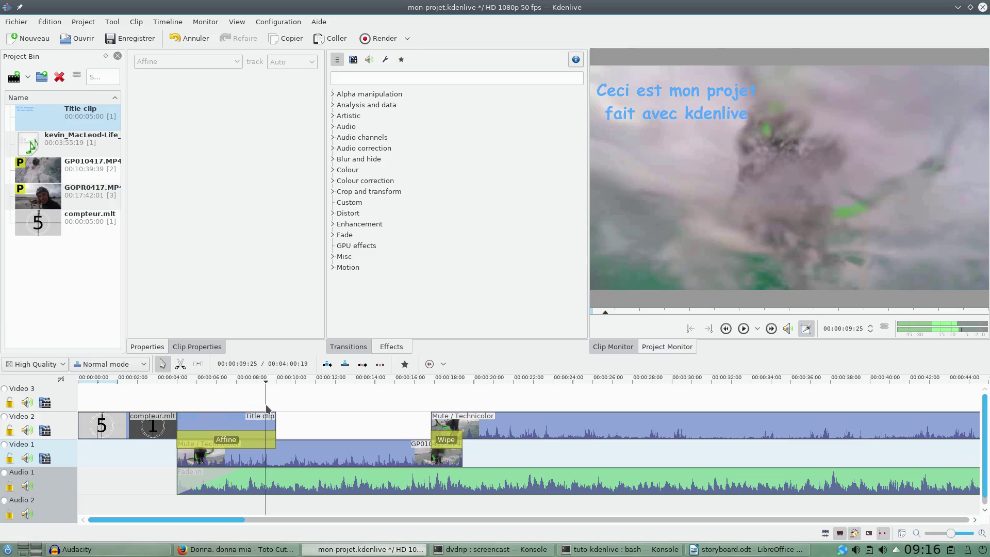
{"action": "left_click", "coordinate": [267, 440]}
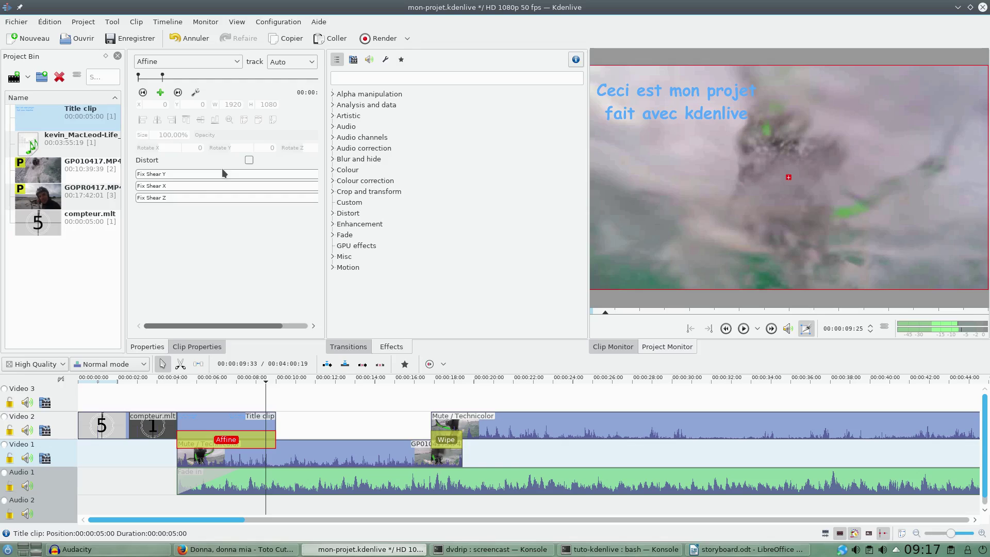
{"action": "left_click", "coordinate": [161, 94]}
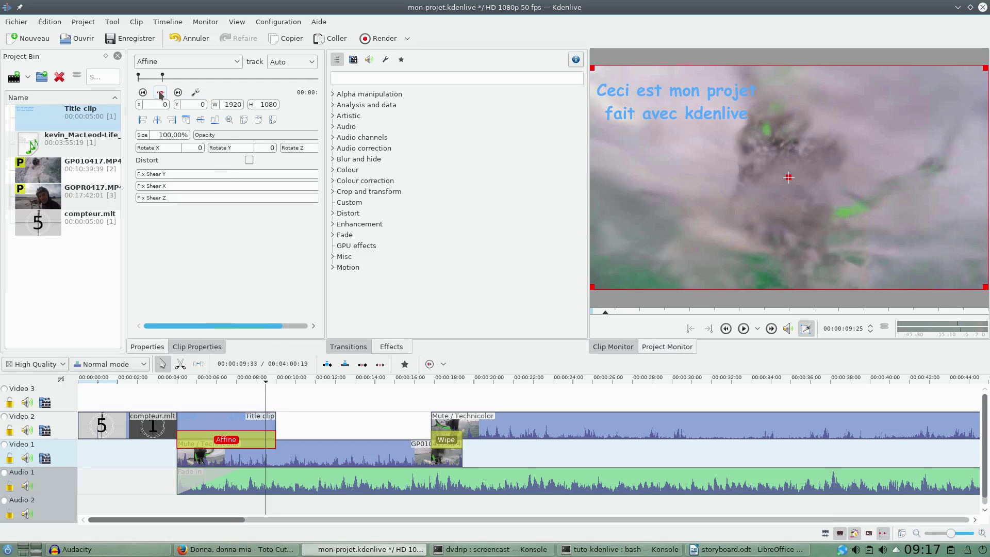
- Widen the transition's properties area and add a keyframe on its last frame, 00:00:04:49 into the transition
{"action": "left_click_drag", "start_coordinate": [326, 298], "coordinate": [387, 301]}
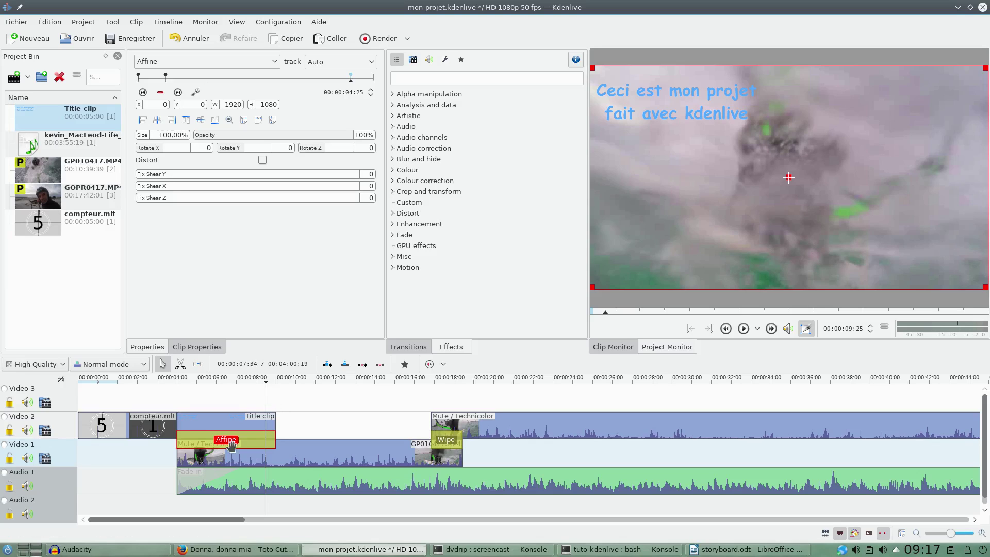
{"action": "left_click", "coordinate": [179, 94]}
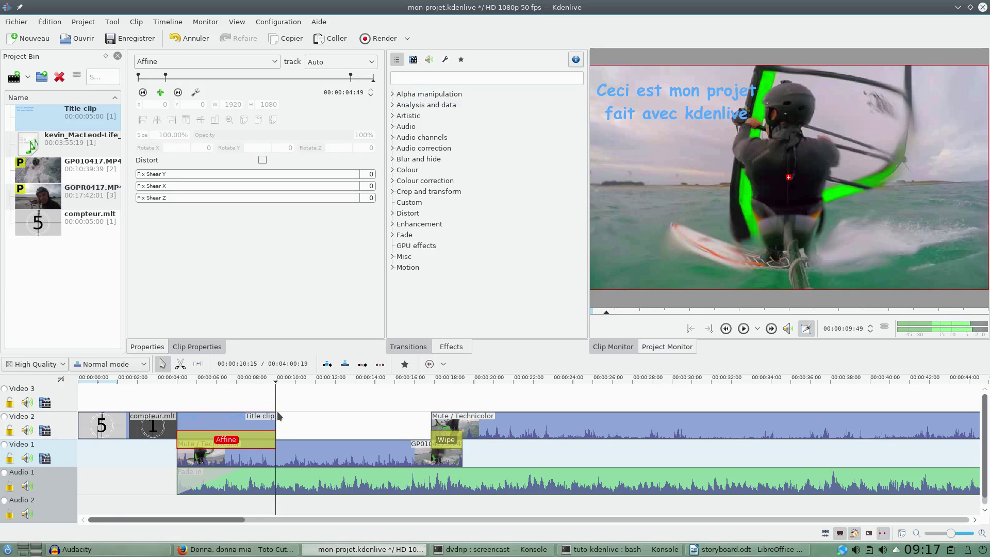
{"action": "left_click", "coordinate": [161, 93]}
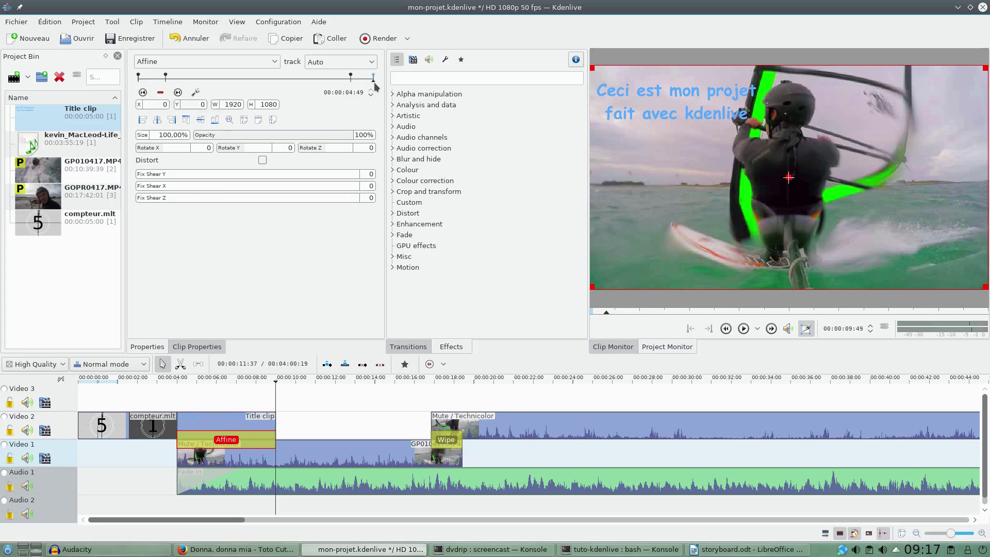
- Go back to the Affine transition's first keyframe at 00:00:00:00 and set its opacity to 0%
{"action": "left_click", "coordinate": [144, 93]}
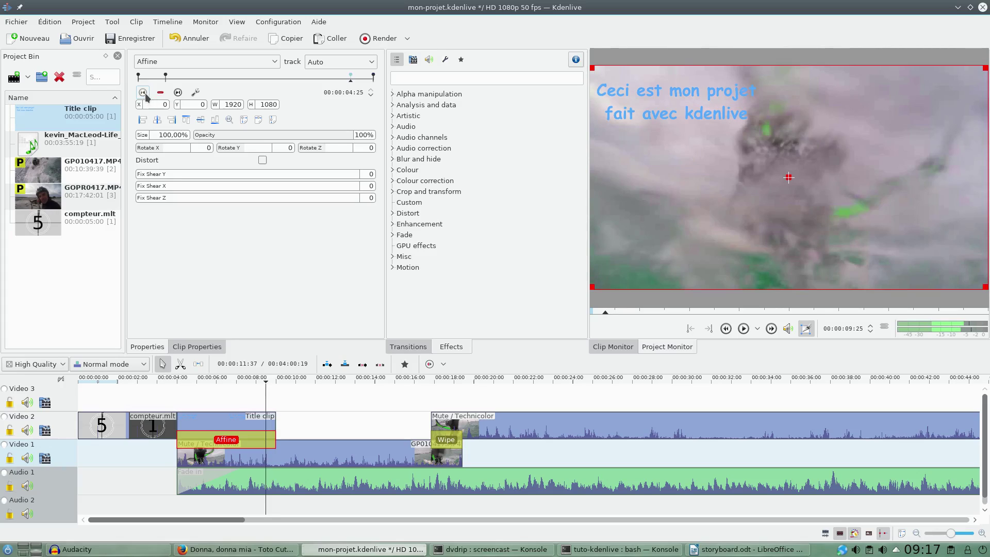
{"action": "left_click", "coordinate": [144, 93]}
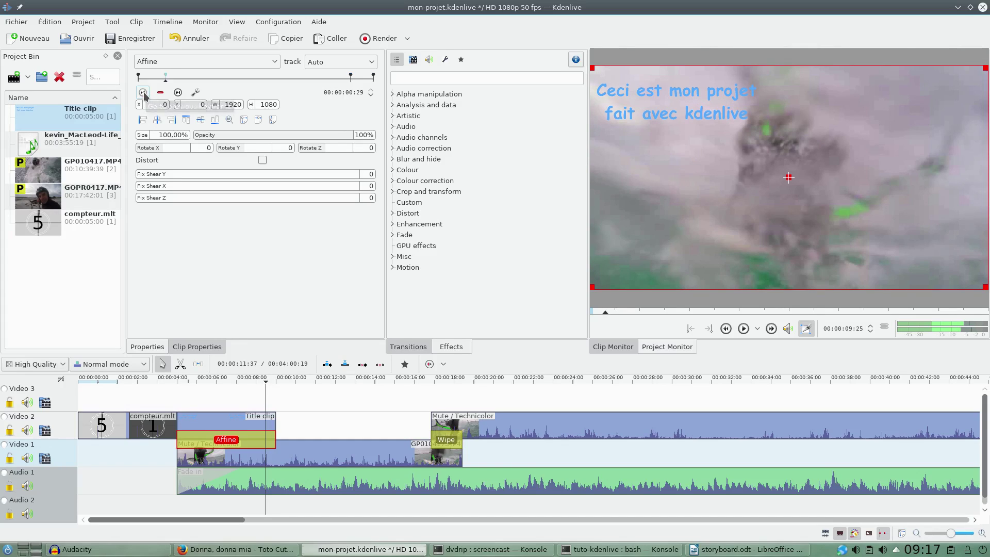
{"action": "left_click", "coordinate": [144, 93]}
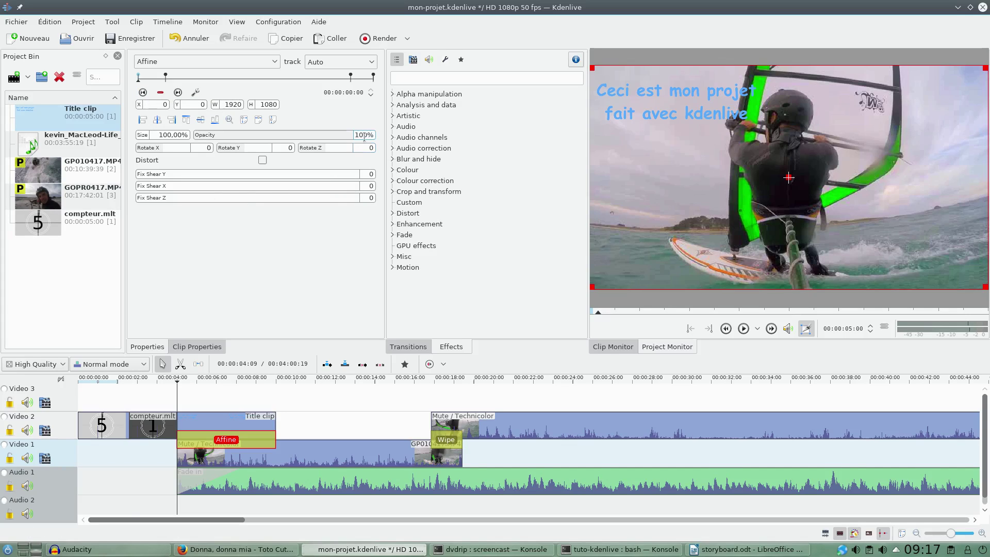
{"action": "left_click_drag", "start_coordinate": [364, 136], "coordinate": [357, 134]}
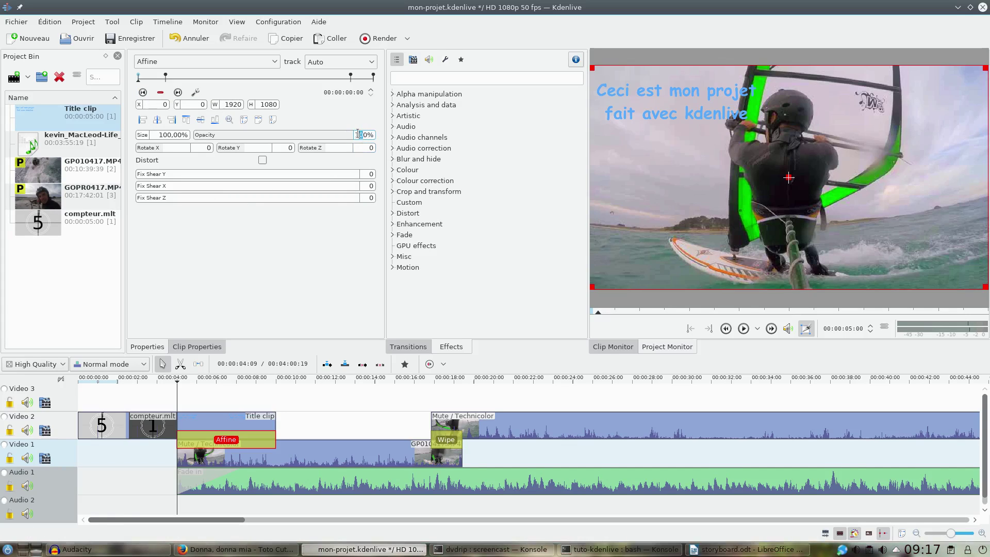
{"action": "key", "text": "BackSpace"}
{"action": "key", "text": "Return"}
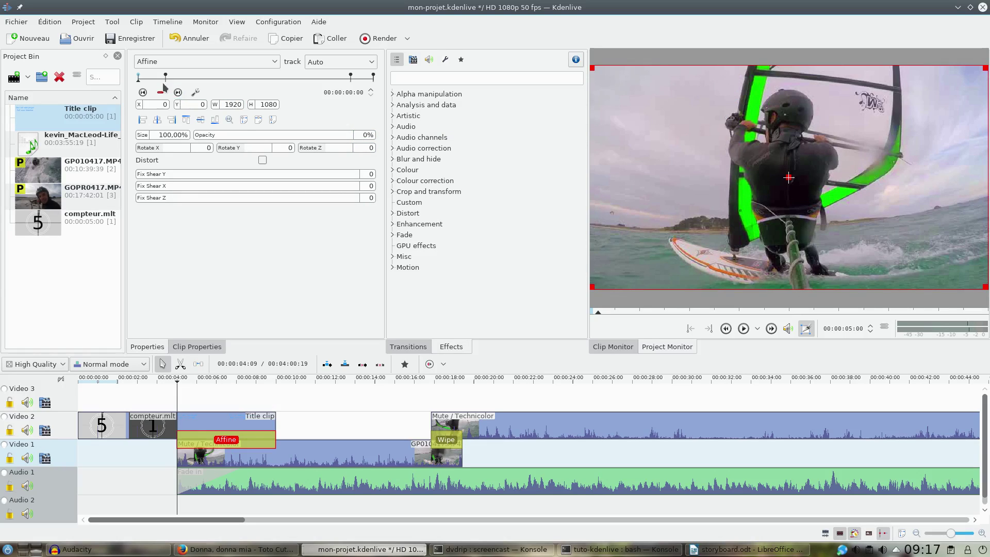
- Go through to the Affine transition's last keyframe at 00:00:04:49 and set its opacity to 0%
{"action": "left_click", "coordinate": [178, 92]}
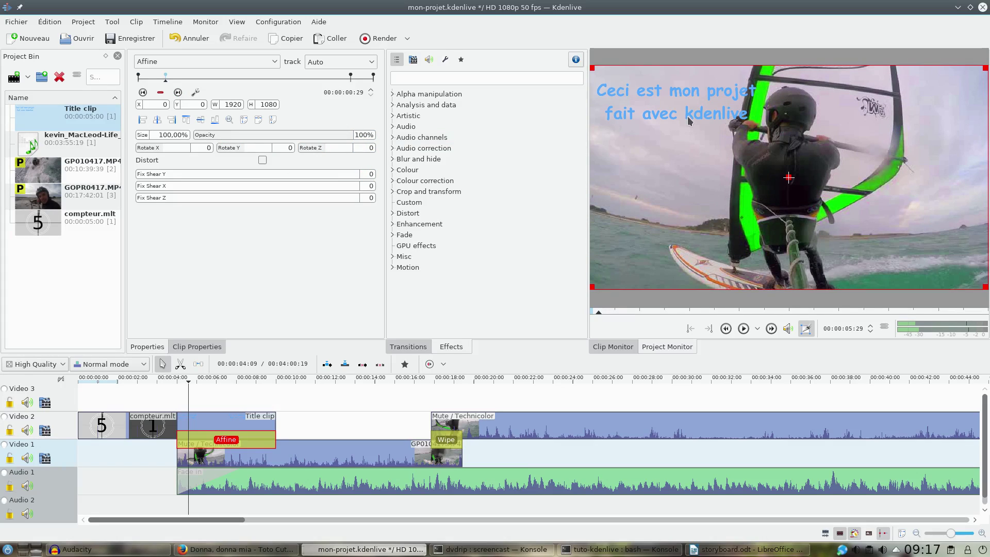
{"action": "left_click", "coordinate": [179, 93]}
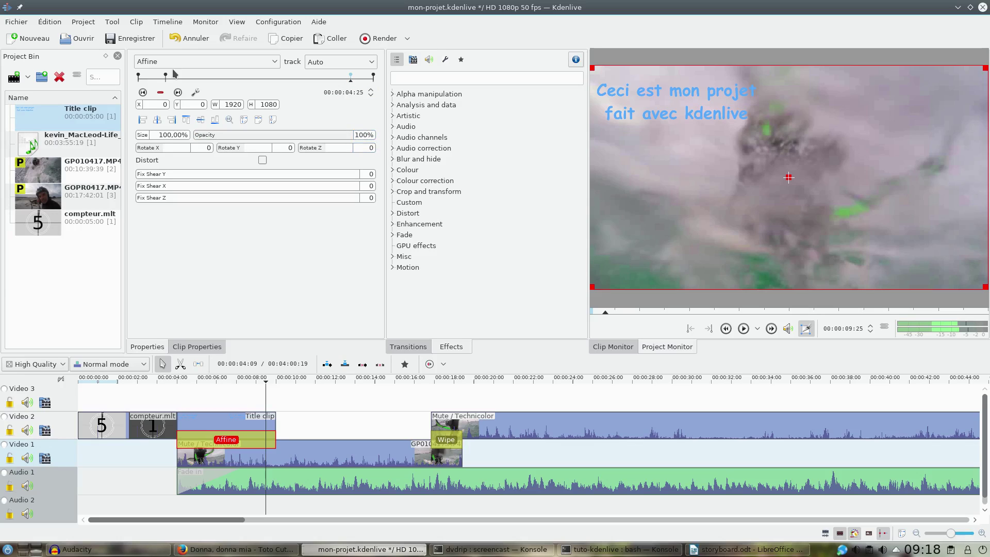
{"action": "left_click", "coordinate": [178, 92]}
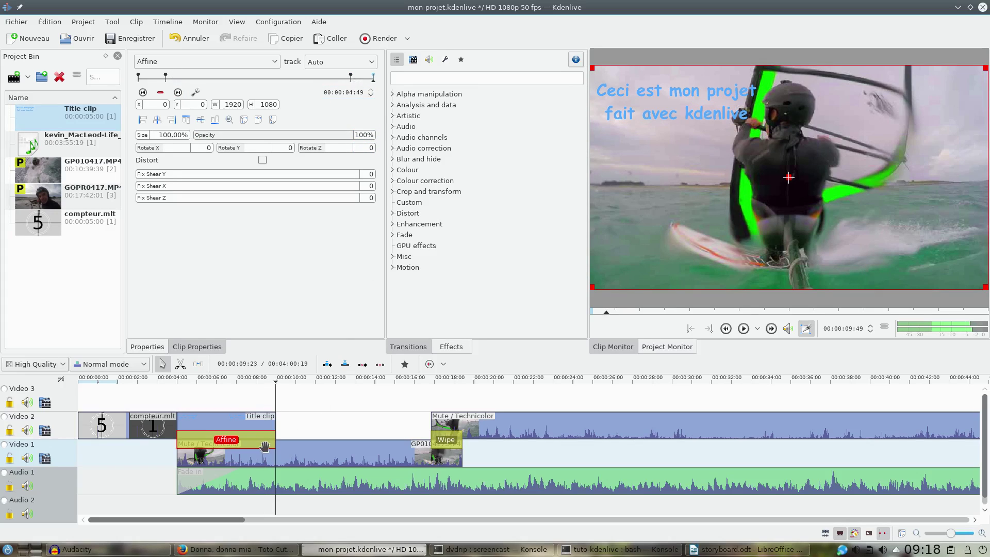
{"action": "left_click_drag", "start_coordinate": [363, 135], "coordinate": [349, 137]}
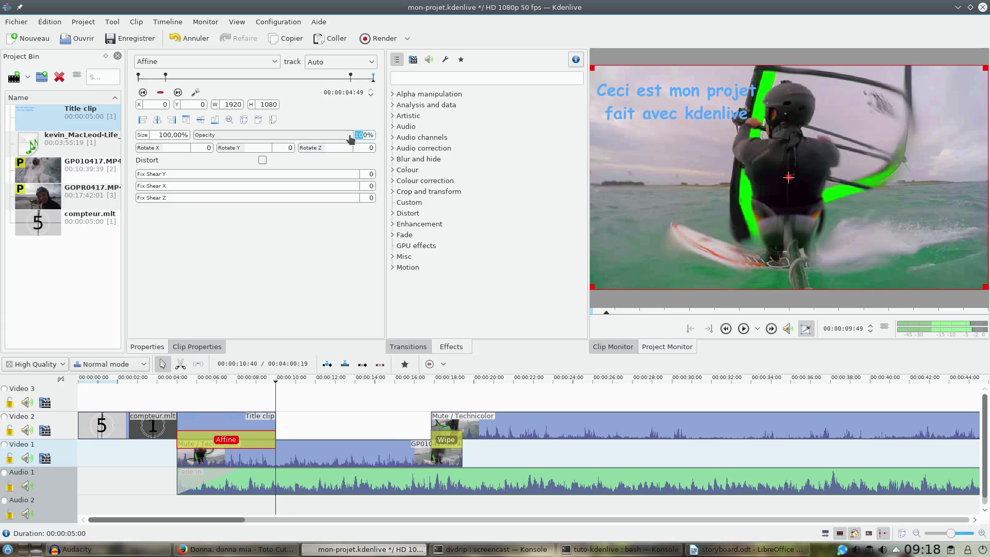
{"action": "key", "text": "BackSpace"}
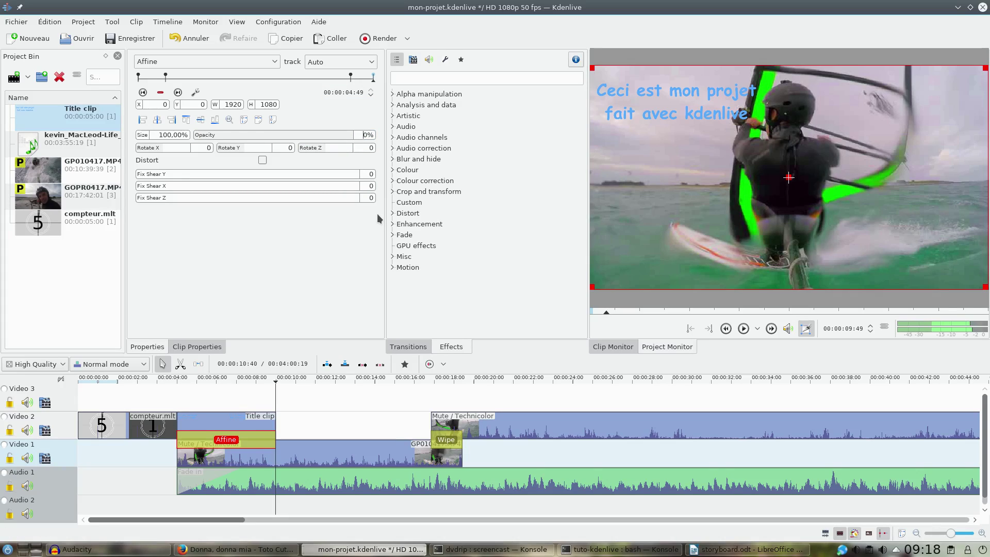
- Play from 00:00:04:33 through the title clip to review its fade-in and fade-out
{"action": "left_click", "coordinate": [169, 462]}
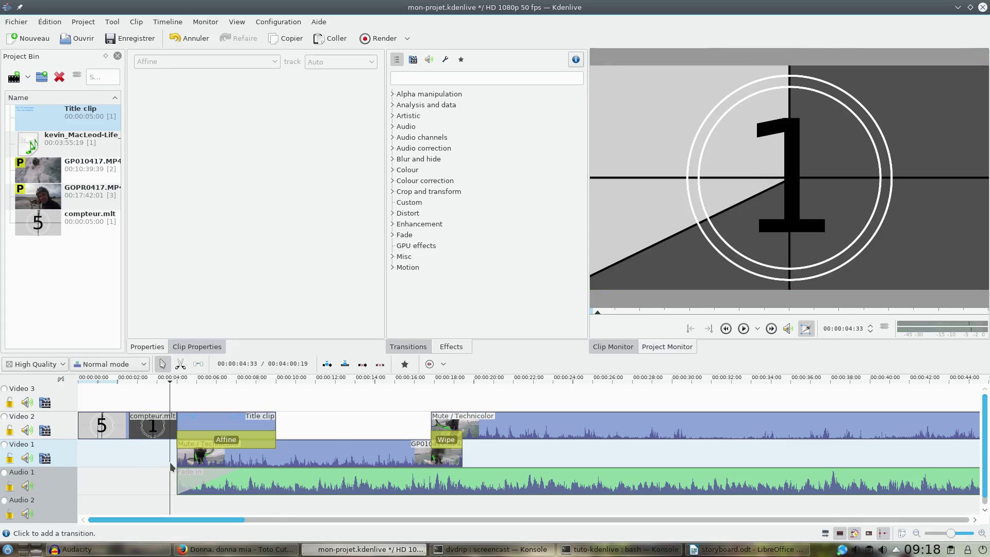
{"action": "left_click", "coordinate": [743, 329]}
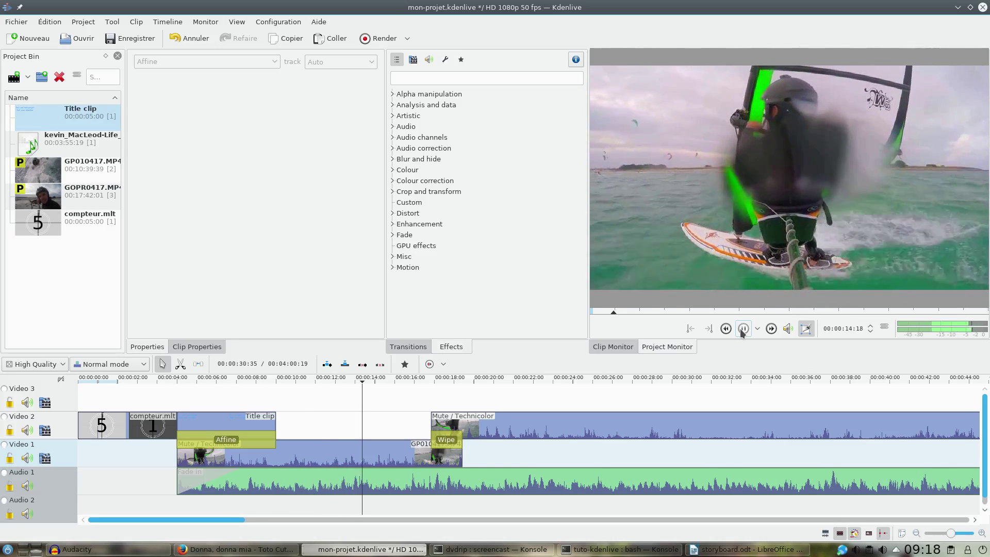
{"action": "left_click", "coordinate": [743, 330]}
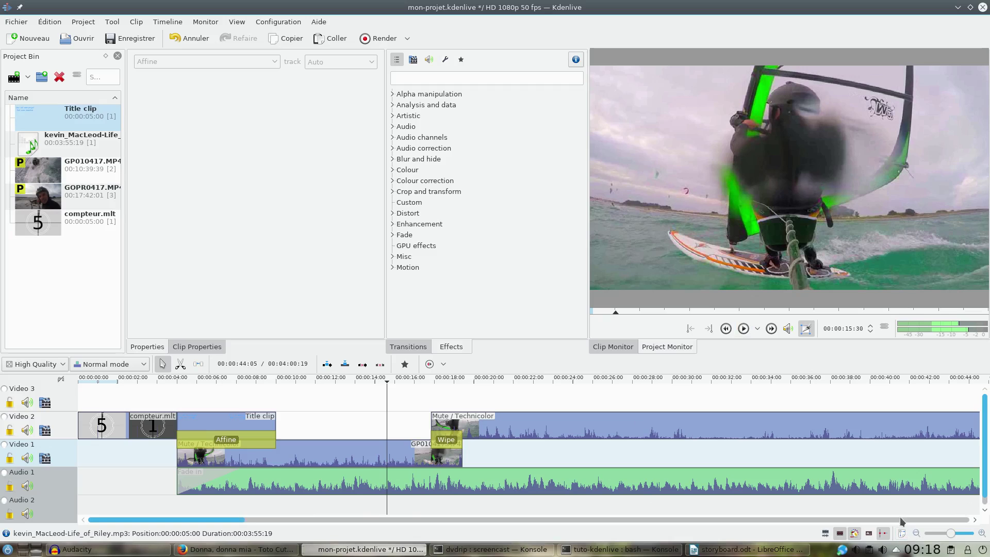
- Save the project with the timeline's ending in view
{"action": "left_click_drag", "start_coordinate": [233, 521], "coordinate": [954, 539]}
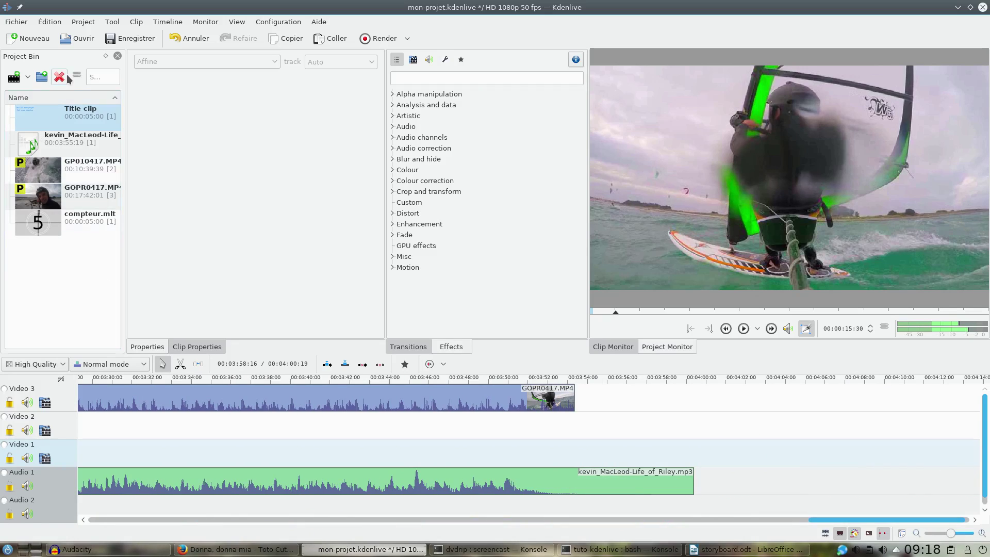
{"action": "left_click", "coordinate": [125, 44]}
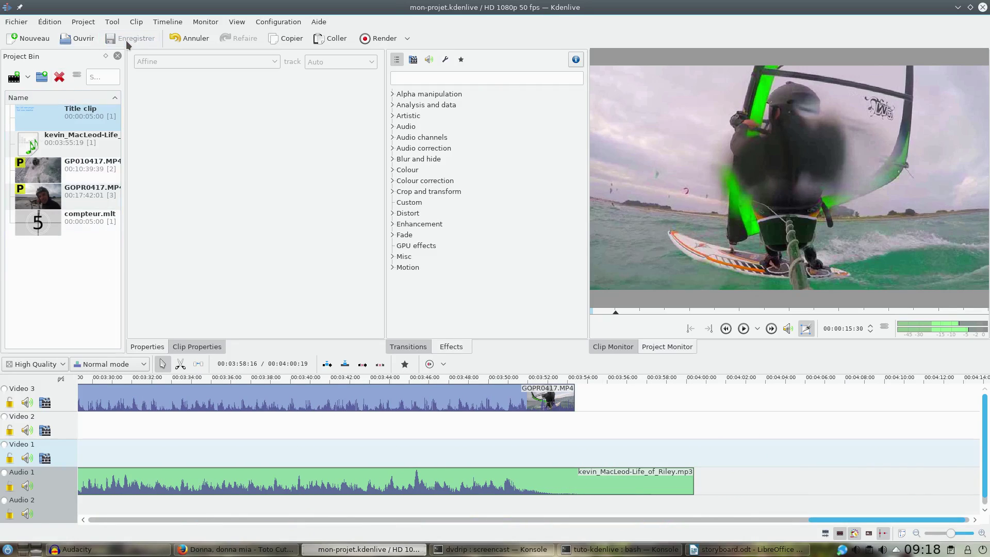
- Create a black colour clip and place it on Video 2, spanning from the last video clip's end to the music's end
{"action": "left_click", "coordinate": [83, 23]}
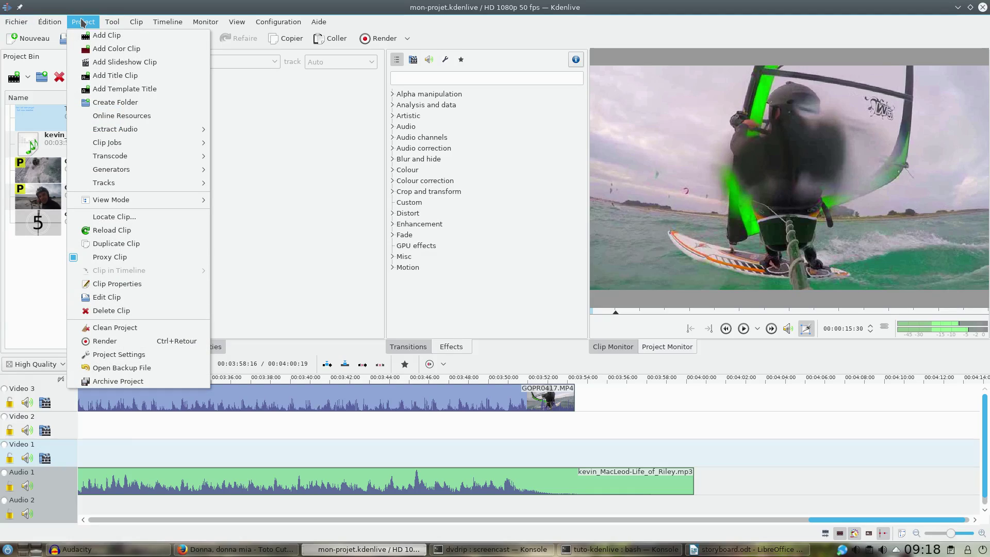
{"action": "left_click", "coordinate": [106, 51]}
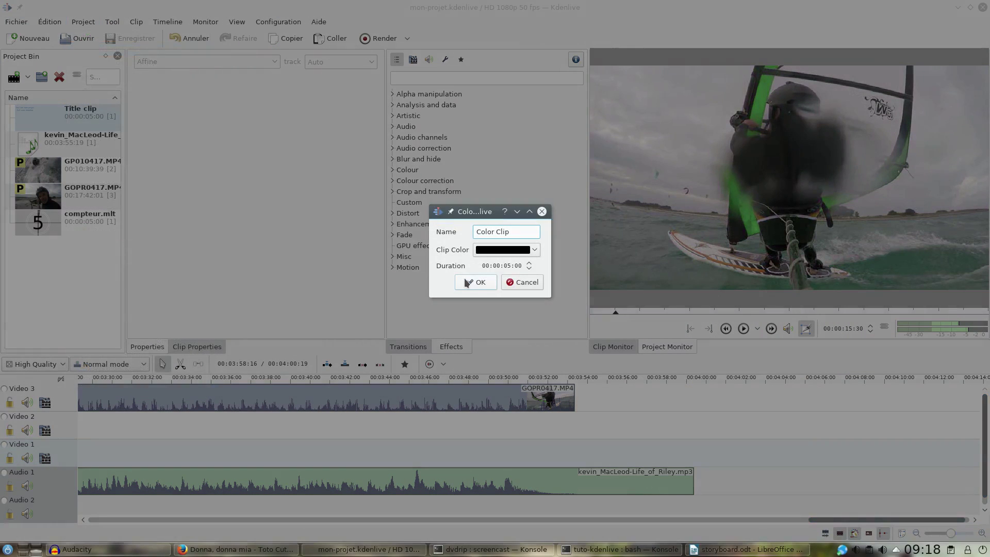
{"action": "left_click", "coordinate": [473, 287]}
{"action": "left_click_drag", "start_coordinate": [37, 256], "coordinate": [574, 424]}
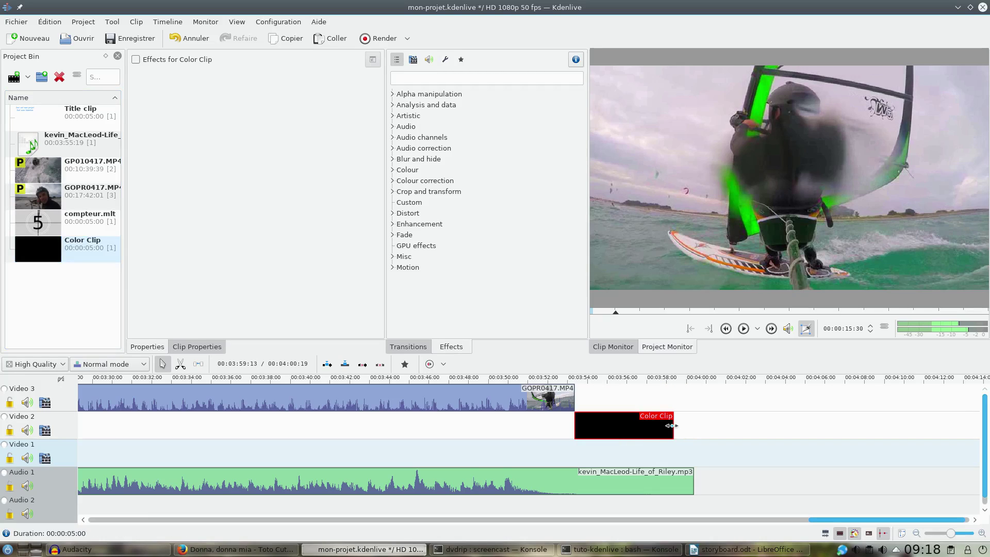
{"action": "left_click_drag", "start_coordinate": [672, 426], "coordinate": [692, 427]}
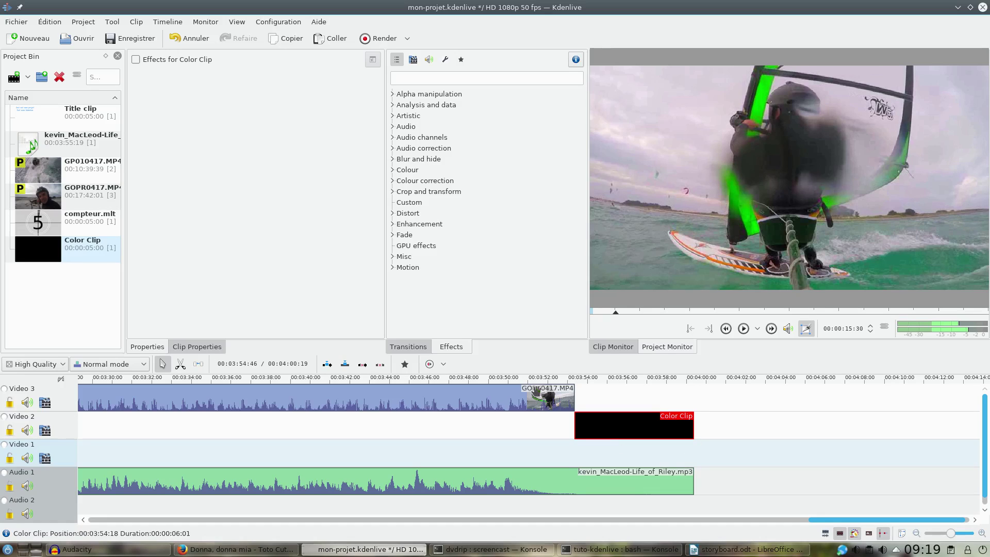
- Create a title clip reading "Ceci est le mot de la fin", centred in the frame with centre-aligned text
{"action": "left_click", "coordinate": [74, 23]}
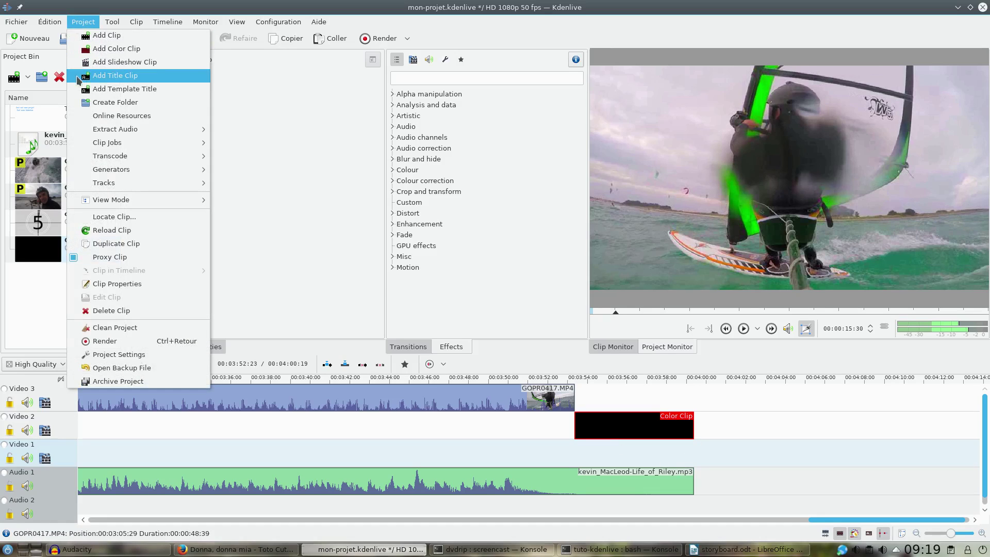
{"action": "left_click", "coordinate": [116, 76]}
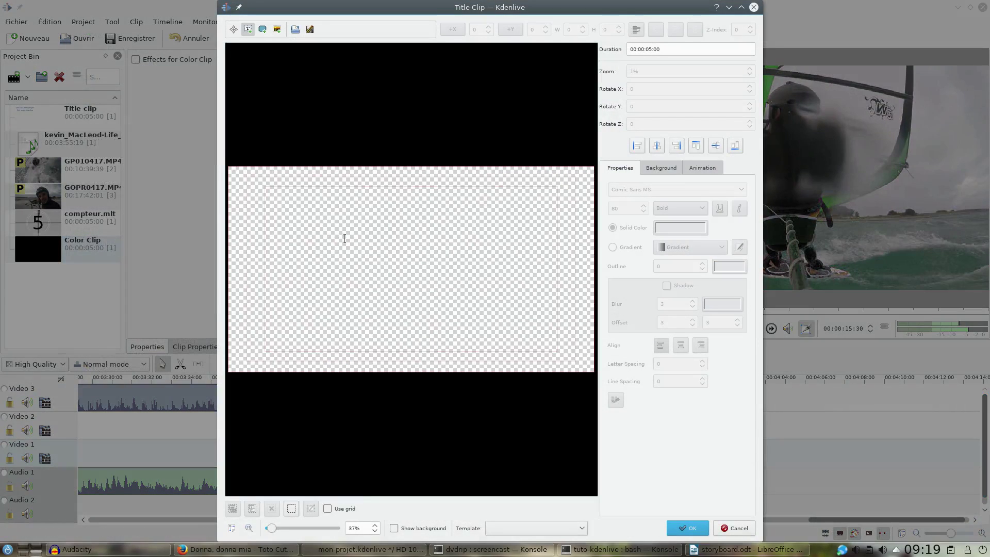
{"action": "left_click", "coordinate": [320, 226]}
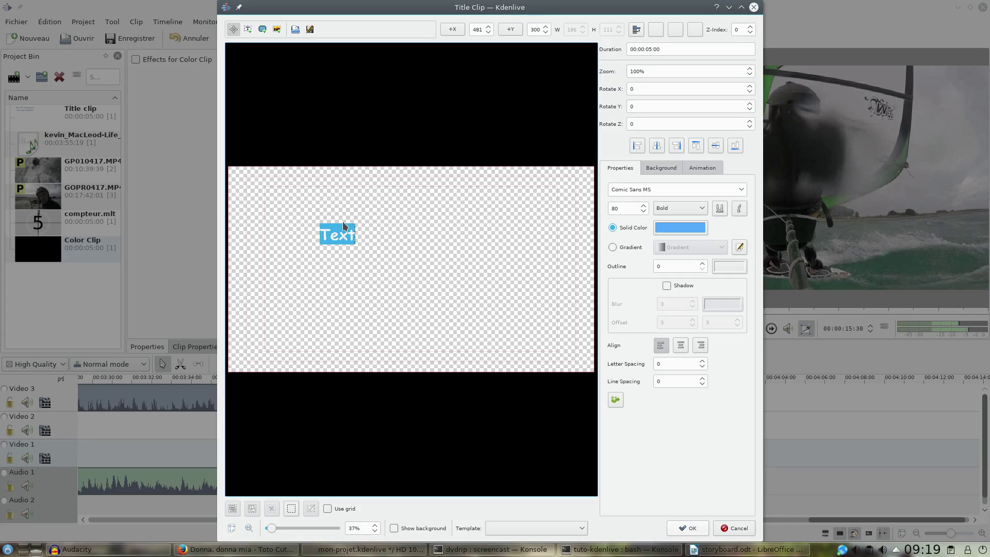
{"action": "type", "text": "Ceci est le m"}
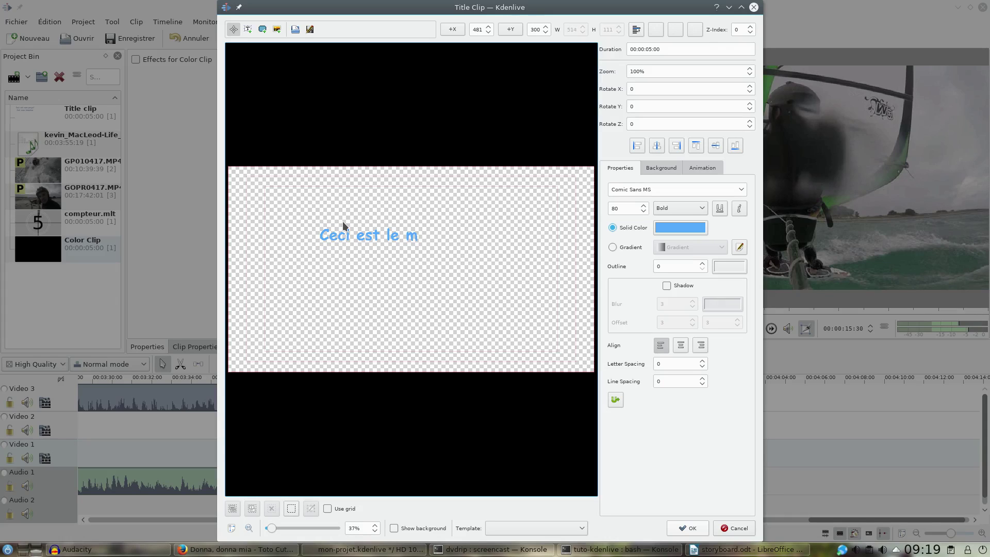
{"action": "type", "text": "ot de la fin"}
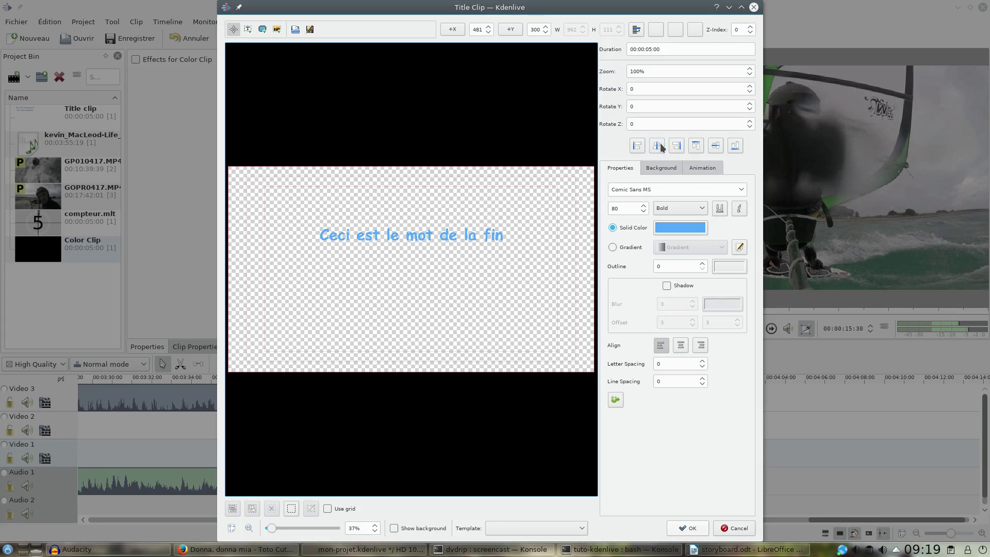
{"action": "left_click", "coordinate": [735, 148]}
{"action": "left_click", "coordinate": [681, 345]}
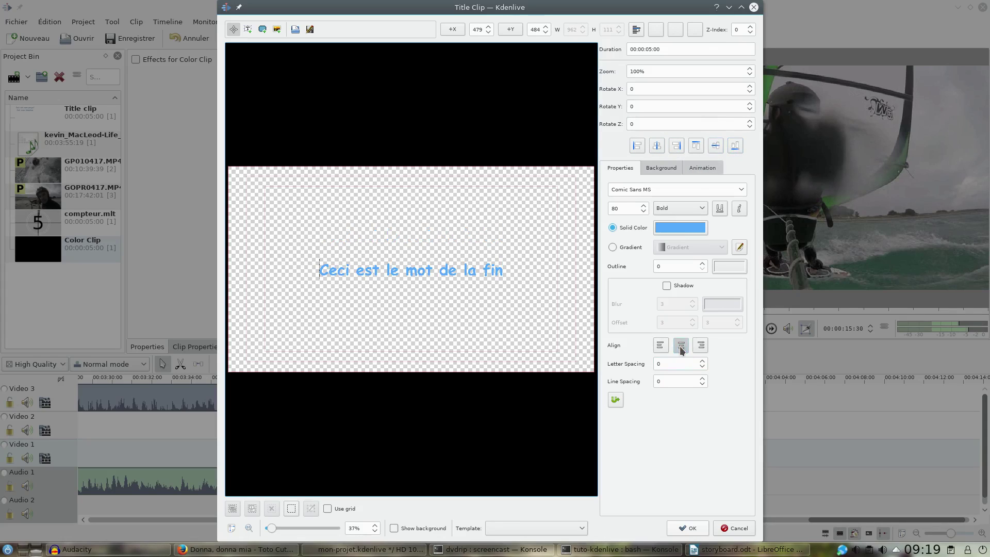
{"action": "left_click", "coordinate": [683, 527]}
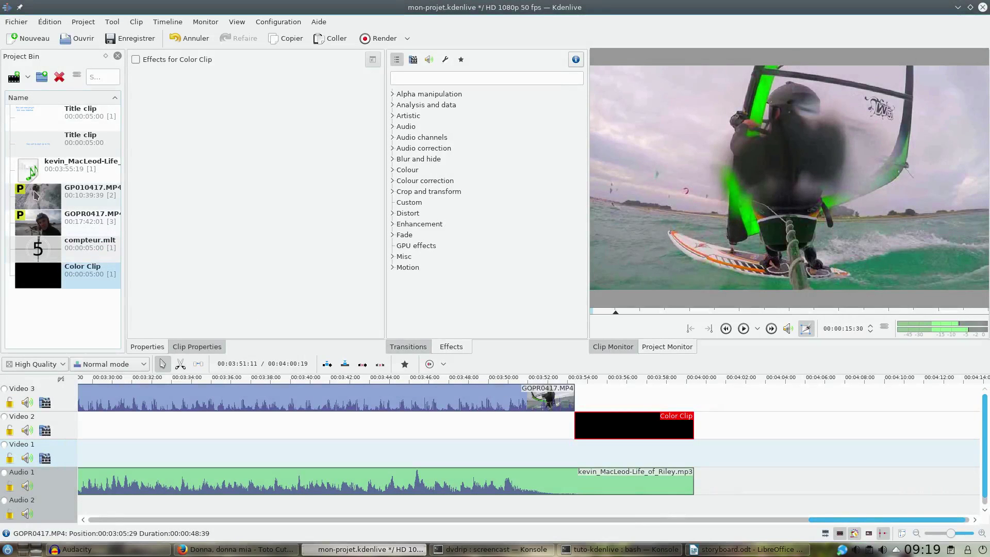
- Place the new title on Video 3 over the colour clip's start with an Affine transition, and play the ending from 00:03:53:30
{"action": "left_click_drag", "start_coordinate": [31, 145], "coordinate": [575, 393]}
{"action": "left_click", "coordinate": [560, 441]}
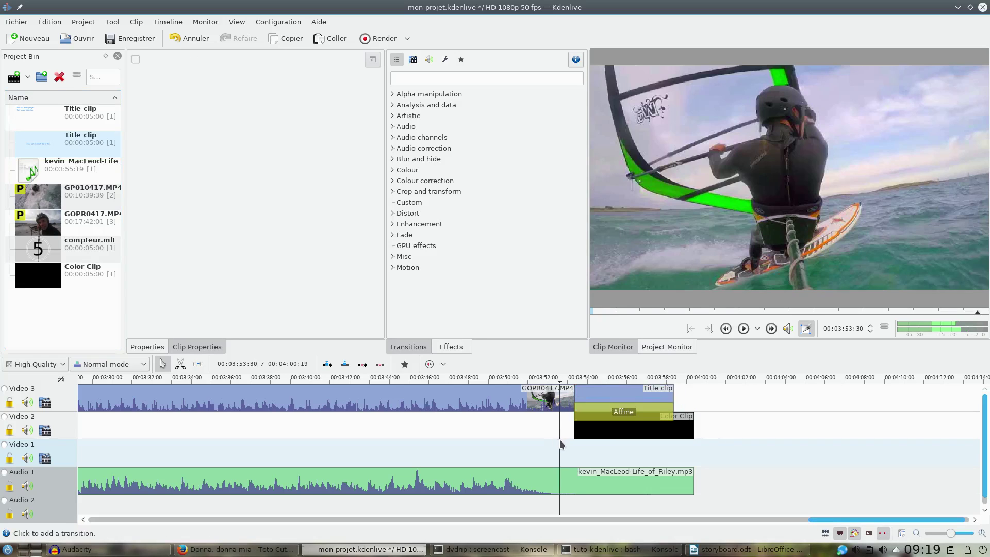
{"action": "left_click", "coordinate": [744, 328]}
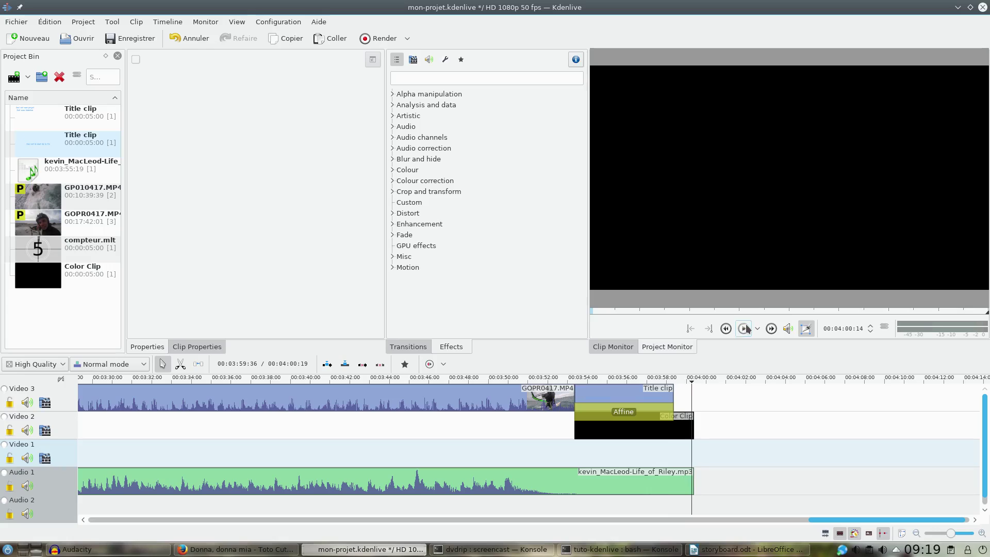
- Add a Fade to Black effect to the last GOPR0417.MP4 clip on Video 3 and play the ending from 00:03:51:32
{"action": "left_click", "coordinate": [531, 398]}
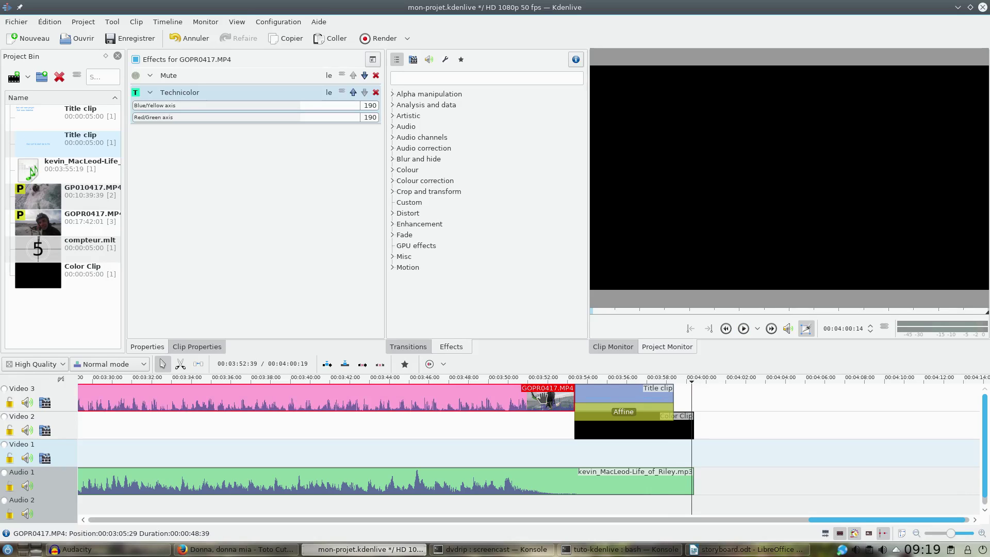
{"action": "right_click", "coordinate": [535, 399]}
{"action": "mouse_move", "coordinate": [576, 382]}
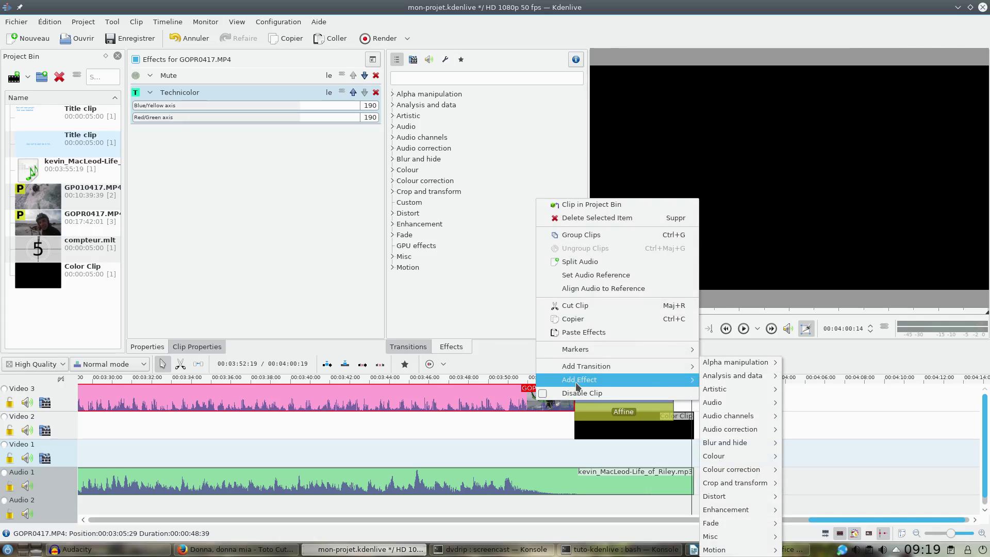
{"action": "mouse_move", "coordinate": [732, 531]}
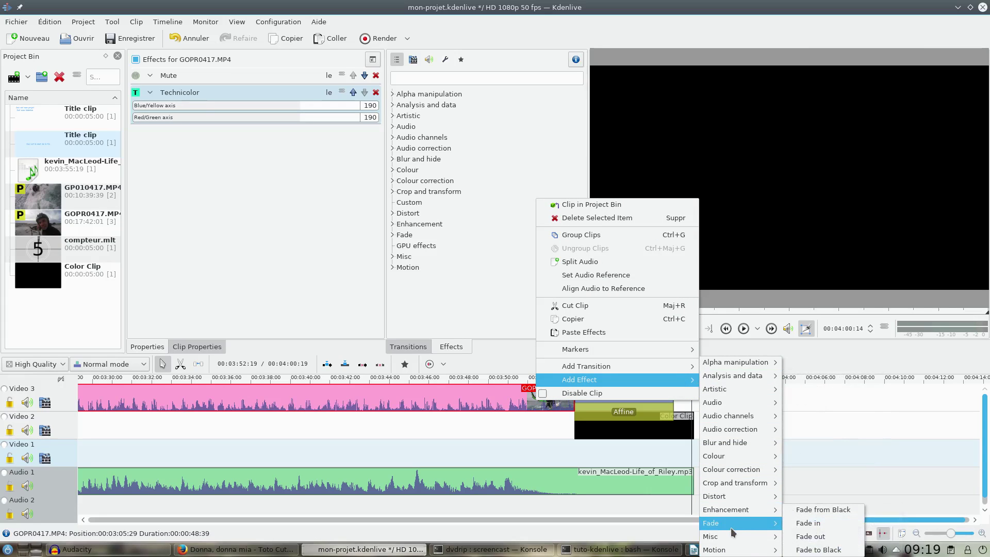
{"action": "left_click", "coordinate": [808, 550]}
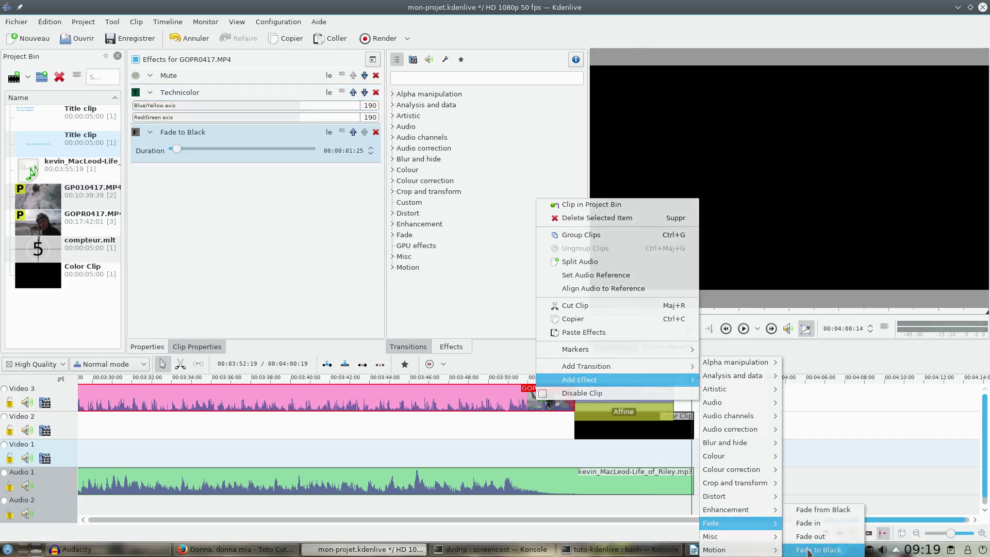
{"action": "left_click", "coordinate": [521, 430]}
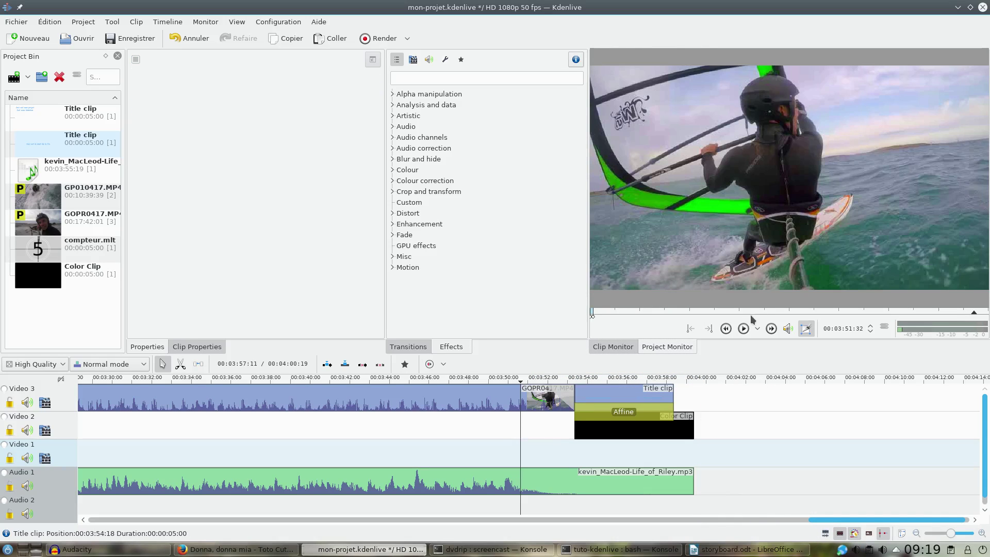
{"action": "left_click", "coordinate": [743, 329]}
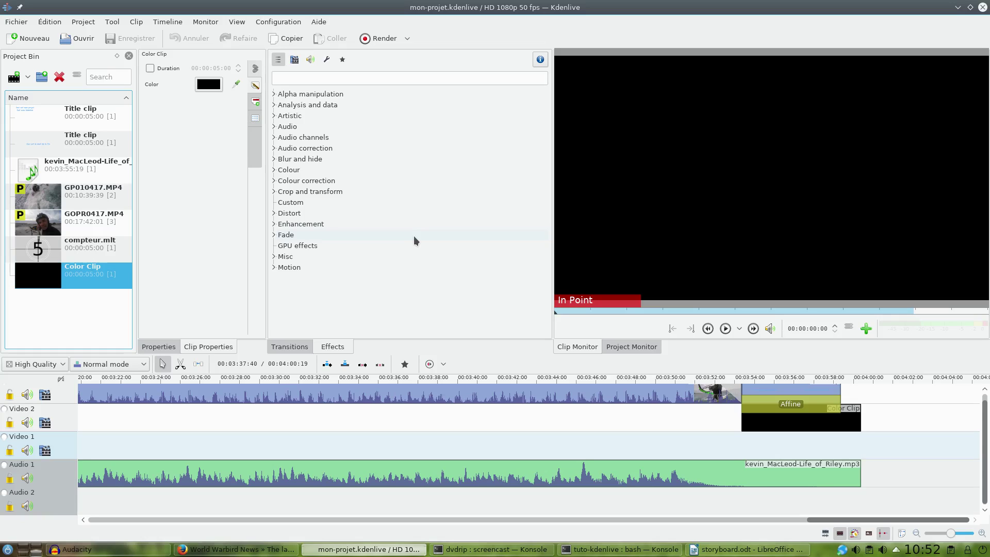
- Disable the proxy clips for GP010417.MP4 and GOPR0417.MP4 in the project bin
{"action": "left_click", "coordinate": [87, 199]}
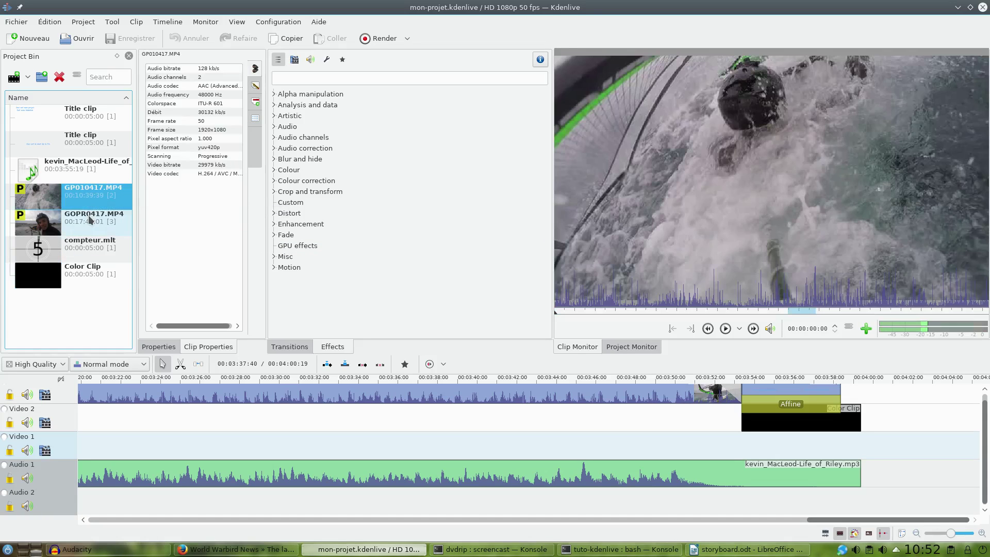
{"action": "left_click", "coordinate": [90, 221], "text": "shift"}
{"action": "right_click", "coordinate": [89, 217]}
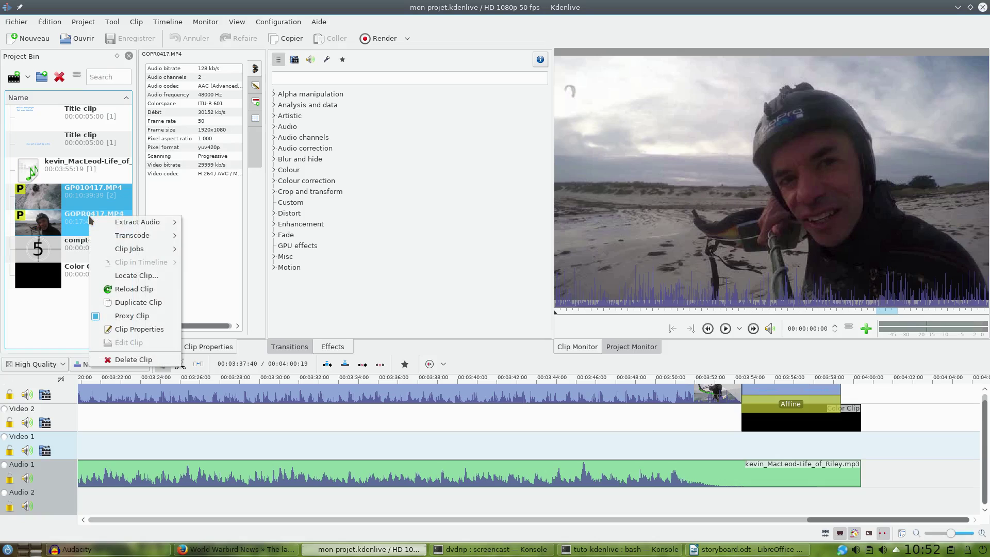
{"action": "left_click", "coordinate": [96, 320]}
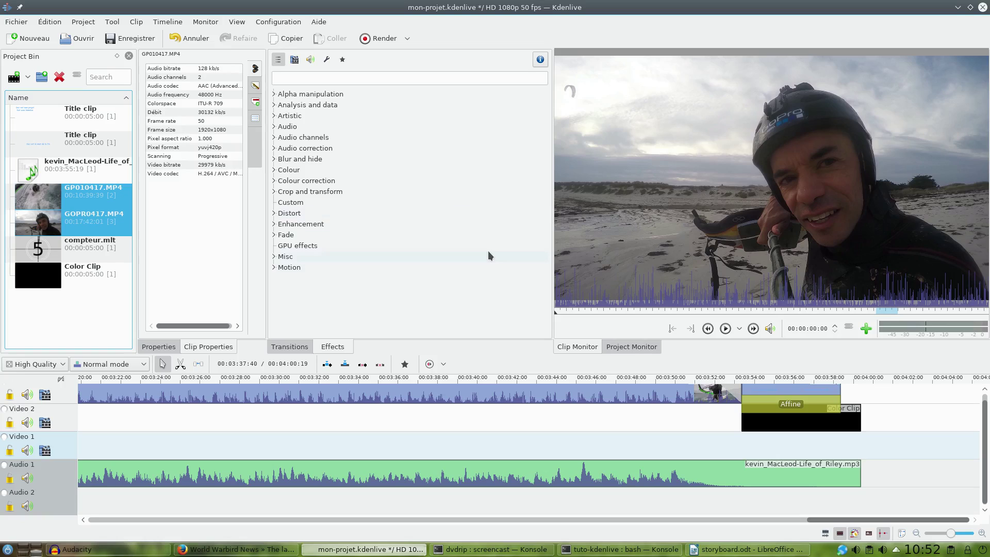
- Set the render format to MP4 (H264/AAC) and browse to video/tutorial-video/tuto-kdenlive as the output folder
{"action": "left_click", "coordinate": [385, 38]}
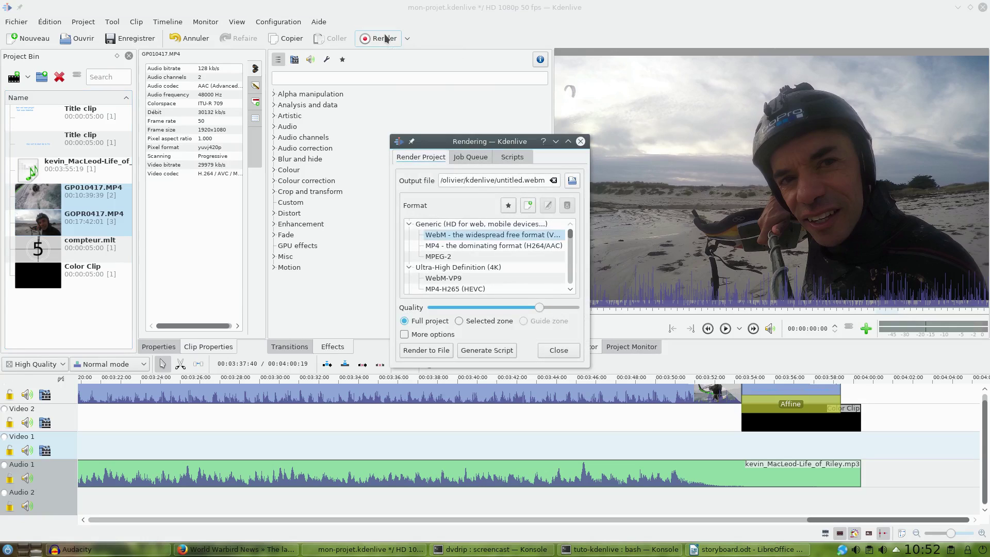
{"action": "left_click", "coordinate": [475, 248]}
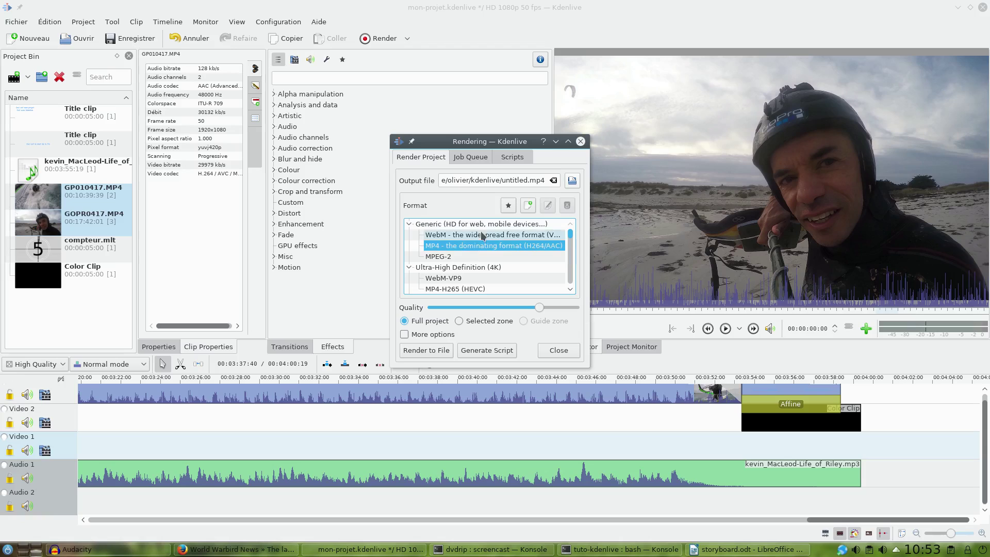
{"action": "left_click", "coordinate": [573, 181]}
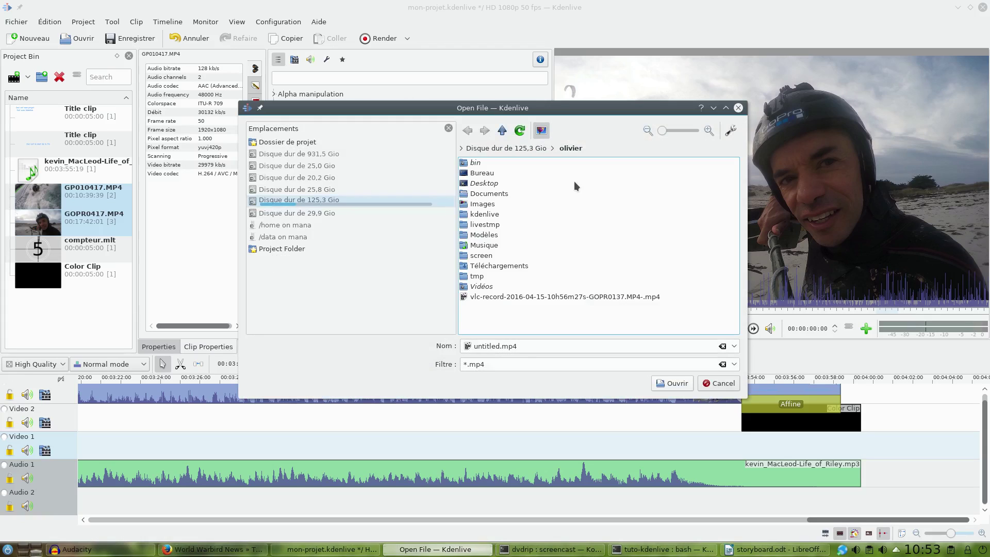
{"action": "left_click", "coordinate": [503, 132]}
{"action": "left_click", "coordinate": [504, 134]}
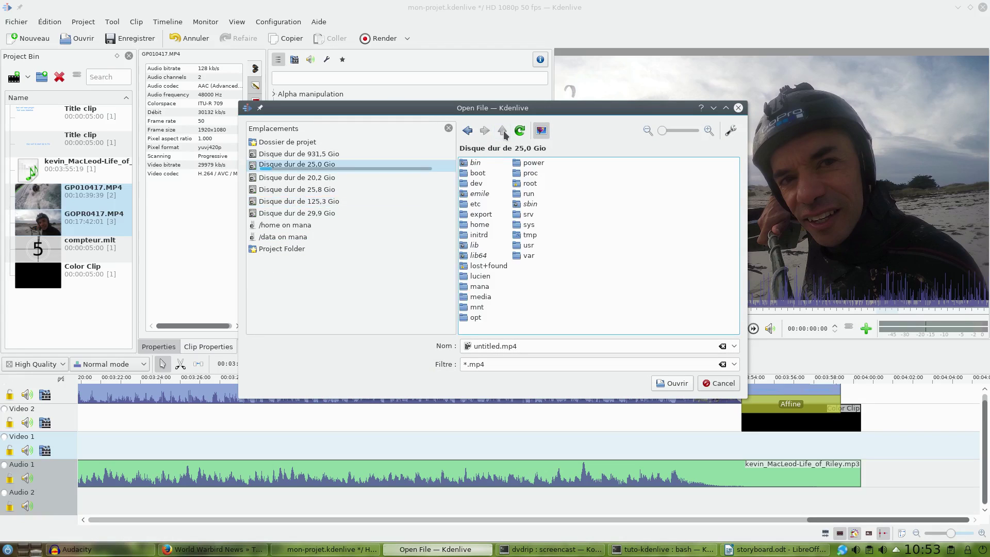
{"action": "left_click", "coordinate": [488, 194]}
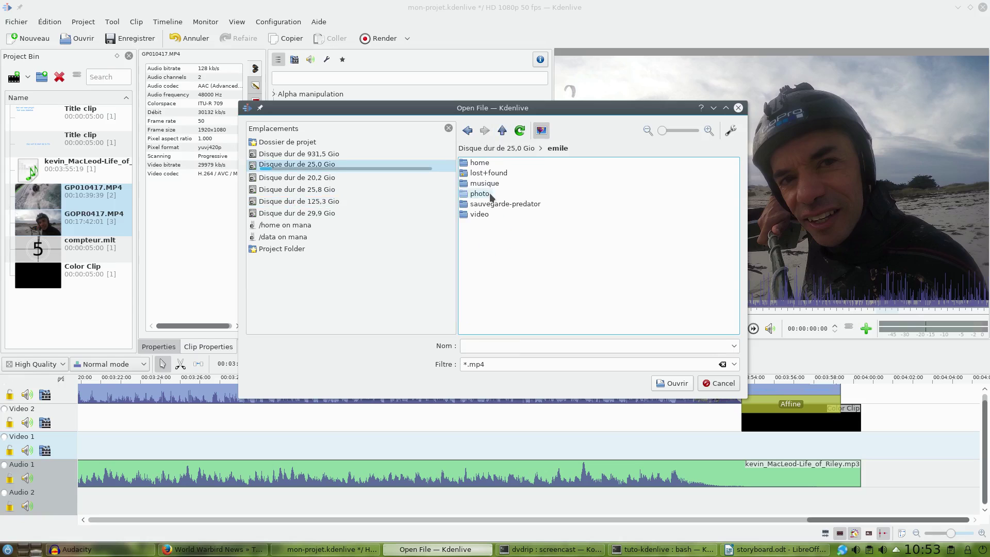
{"action": "left_click", "coordinate": [480, 216]}
{"action": "left_click", "coordinate": [478, 222]}
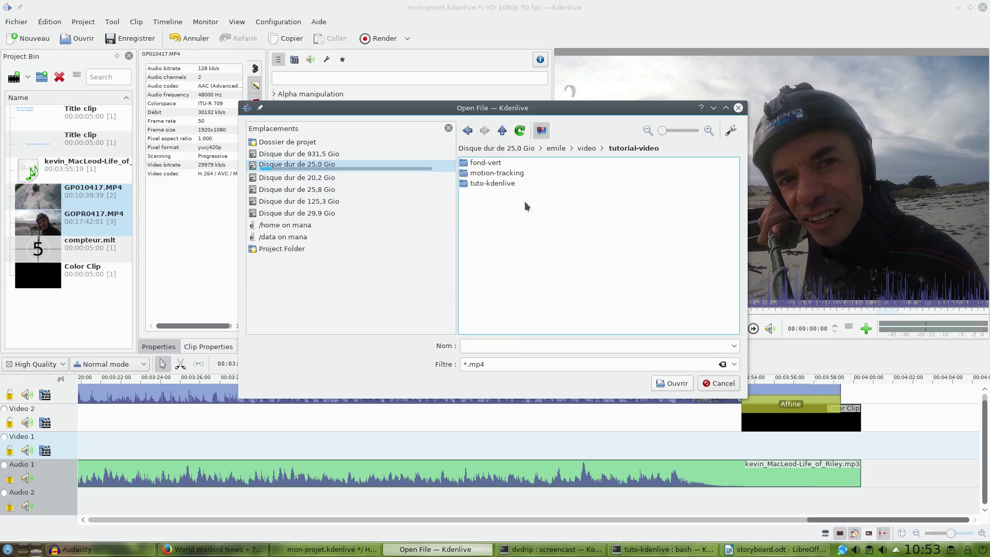
{"action": "left_click", "coordinate": [498, 184]}
- Name the output file mon-projet.mp4 and start rendering the full project to it
{"action": "left_click", "coordinate": [475, 344]}
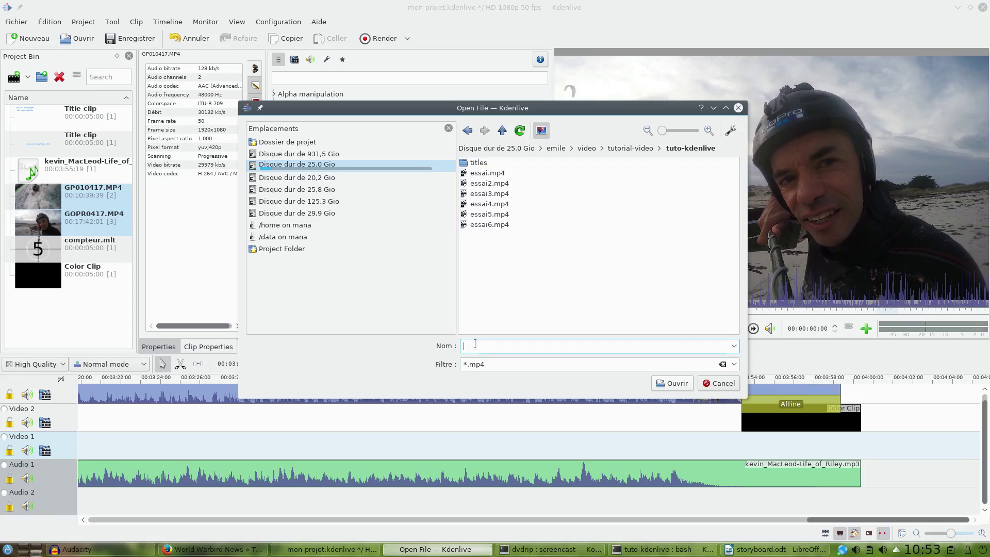
{"action": "type", "text": "mon-pro"}
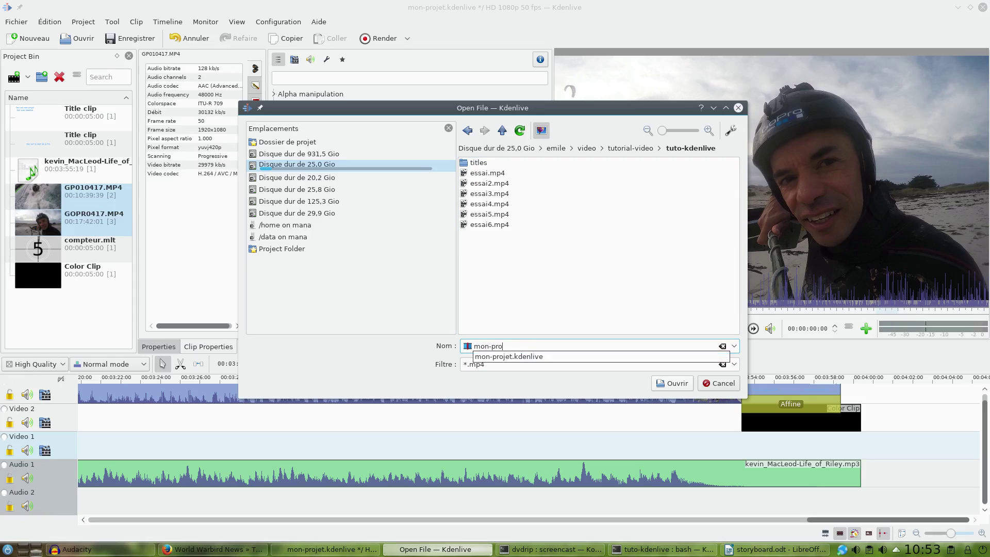
{"action": "type", "text": "jet"}
{"action": "left_click", "coordinate": [675, 384]}
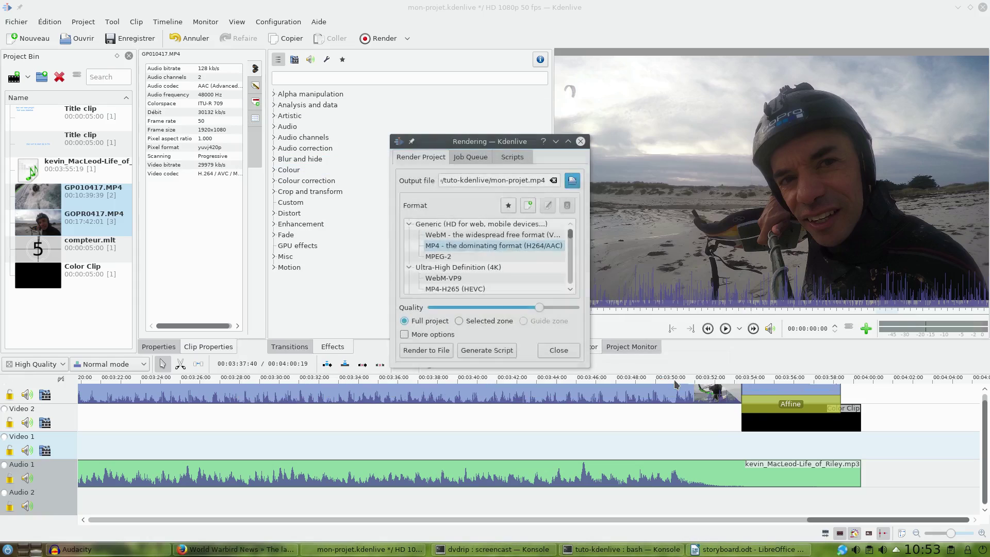
{"action": "left_click", "coordinate": [424, 351]}
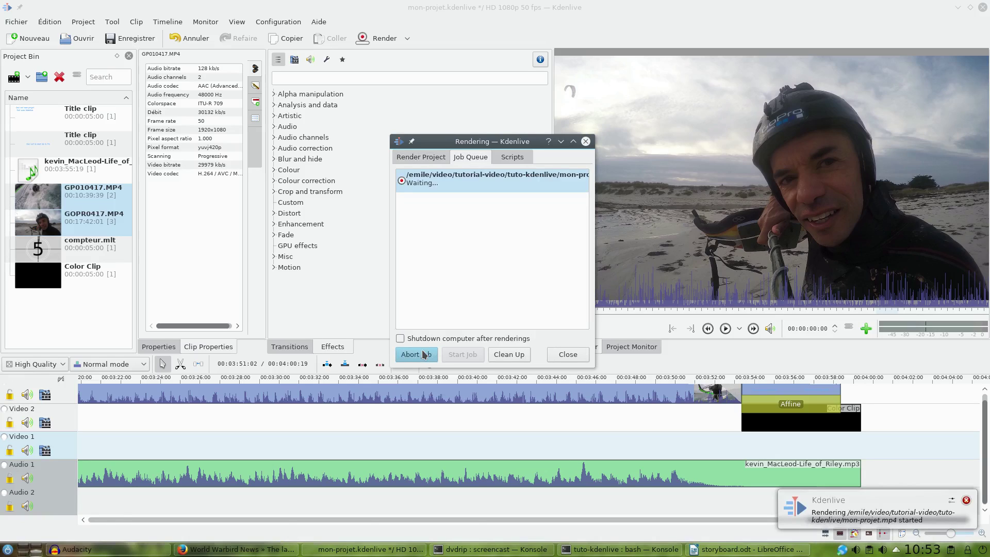